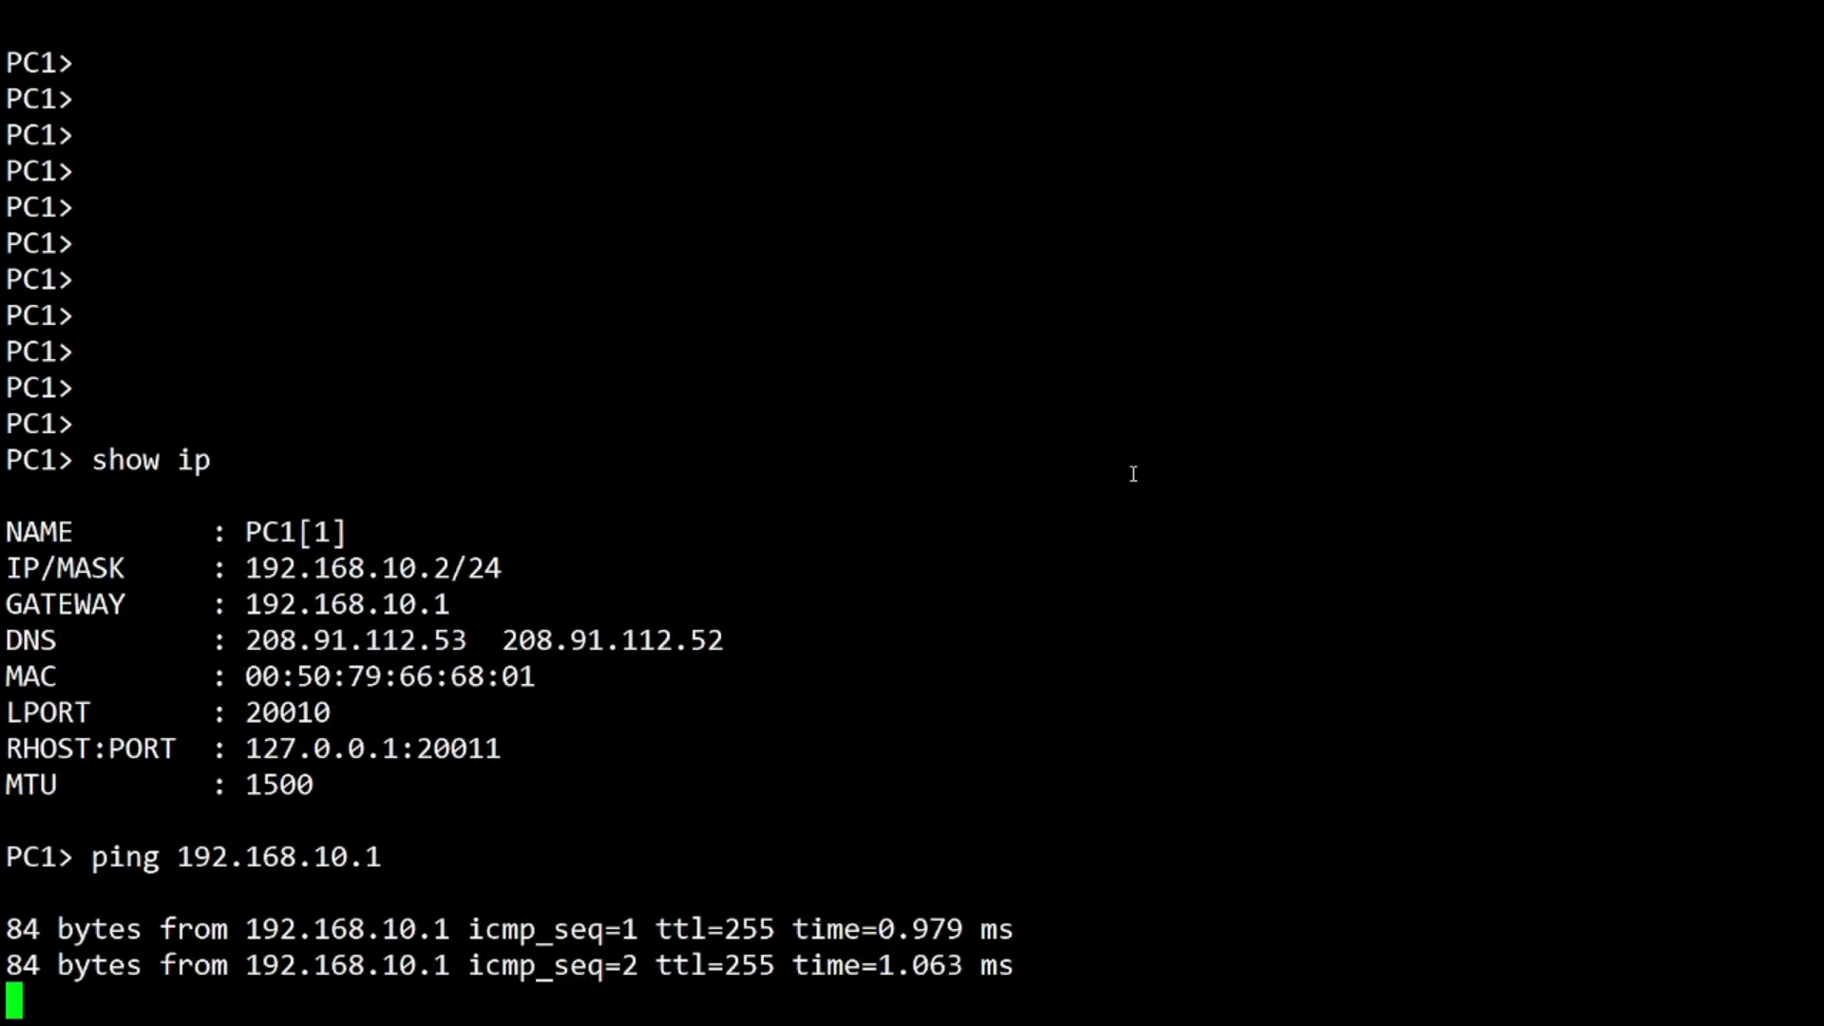
From PC1, ping 192.168.20.2 (network unreachable) and 200.0.0.2 (reachable)
key("ctrl+c")
type("ping ")
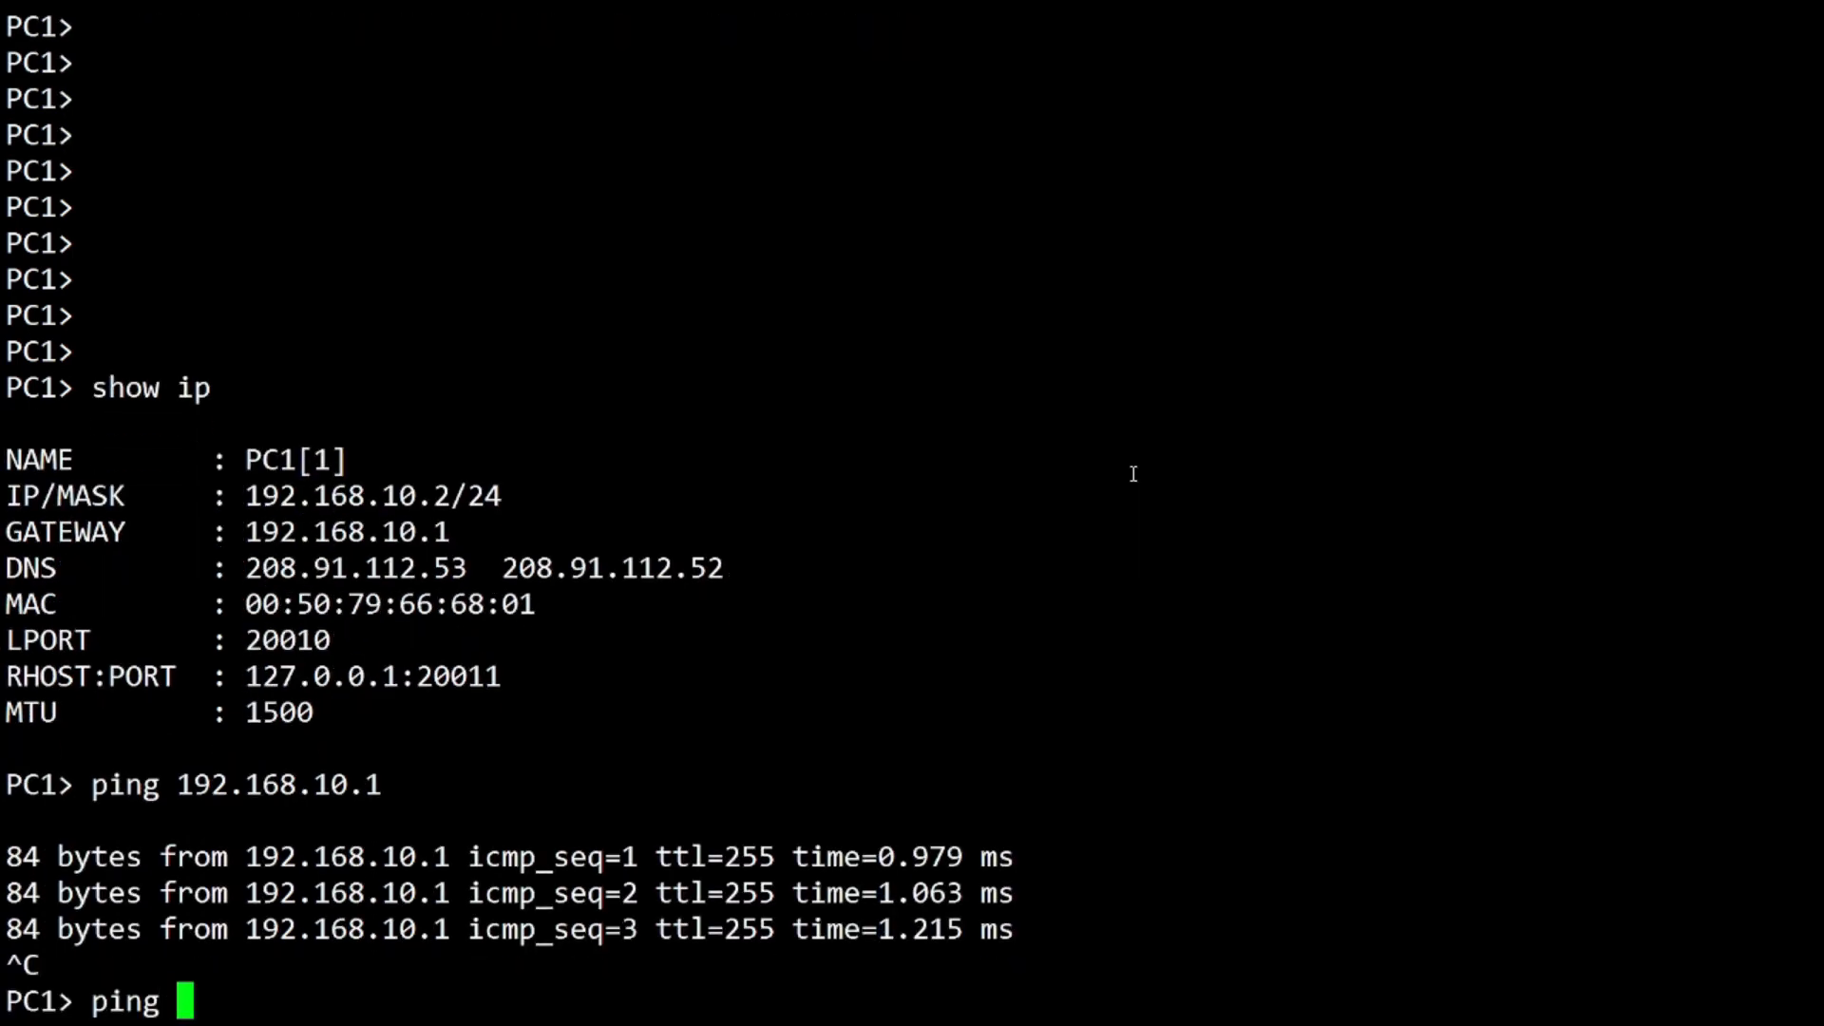
type("192.168.")
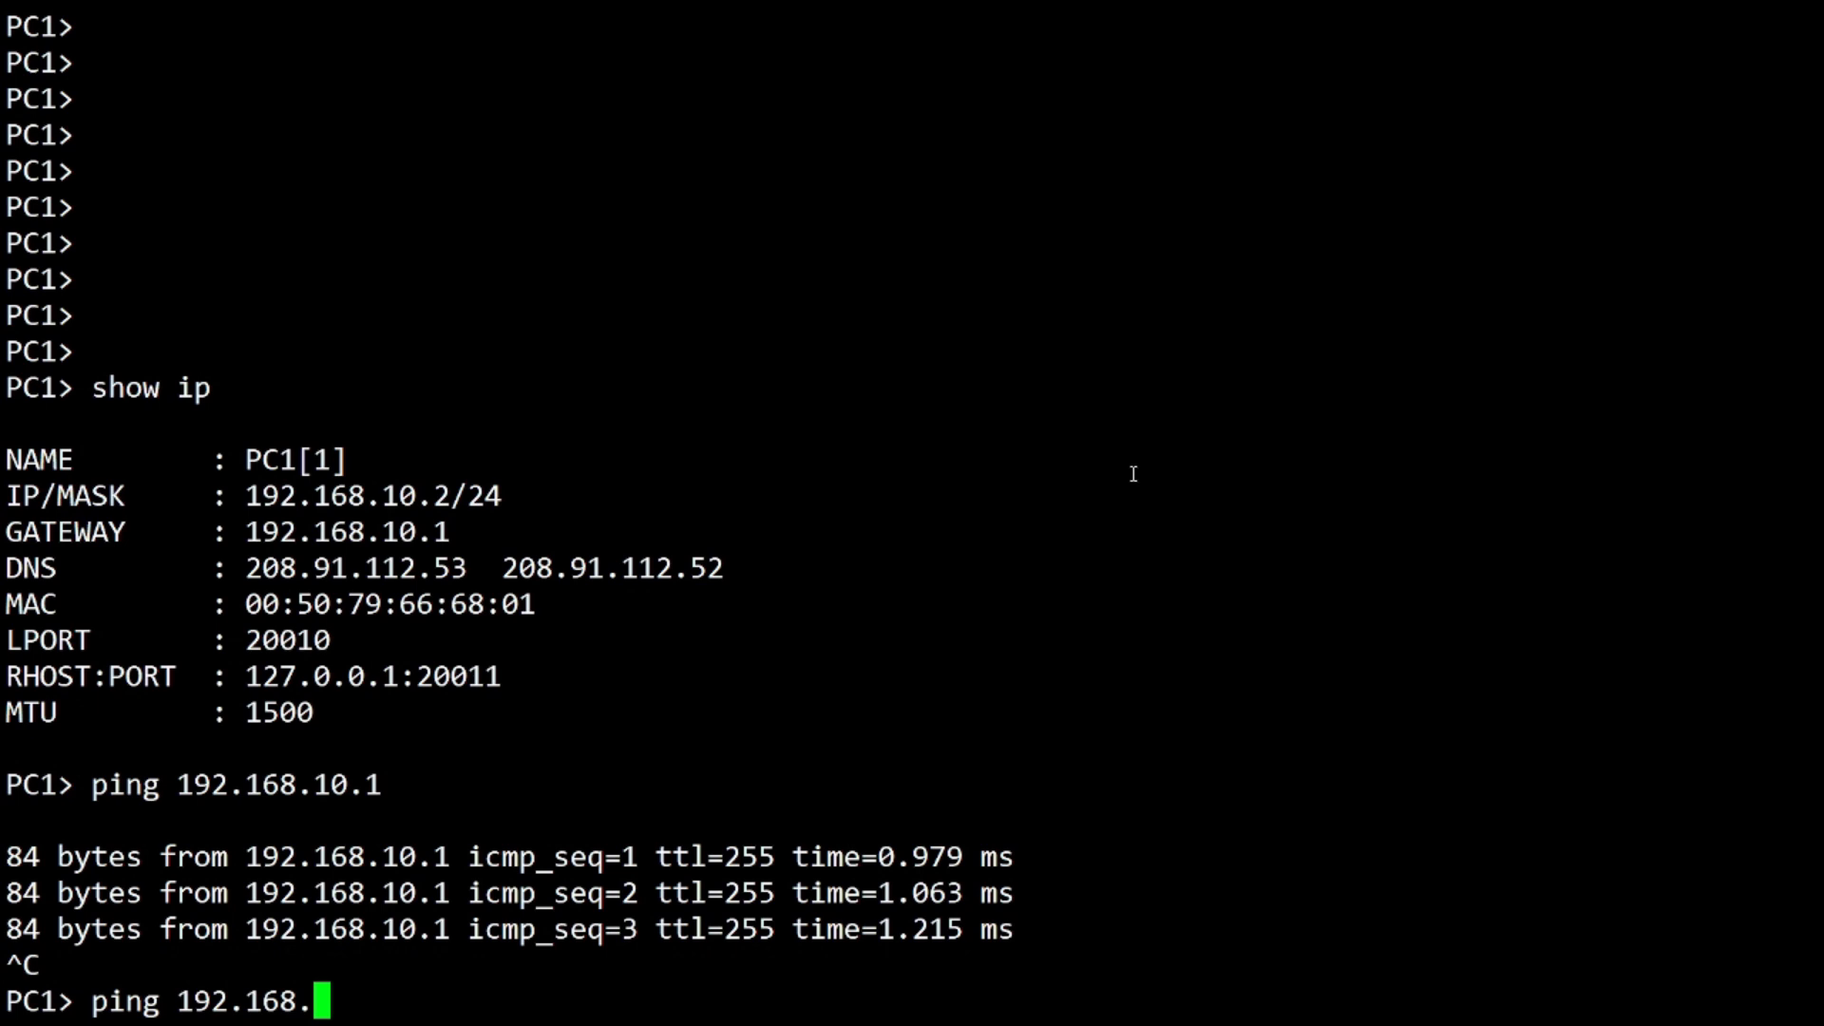
type("20.2")
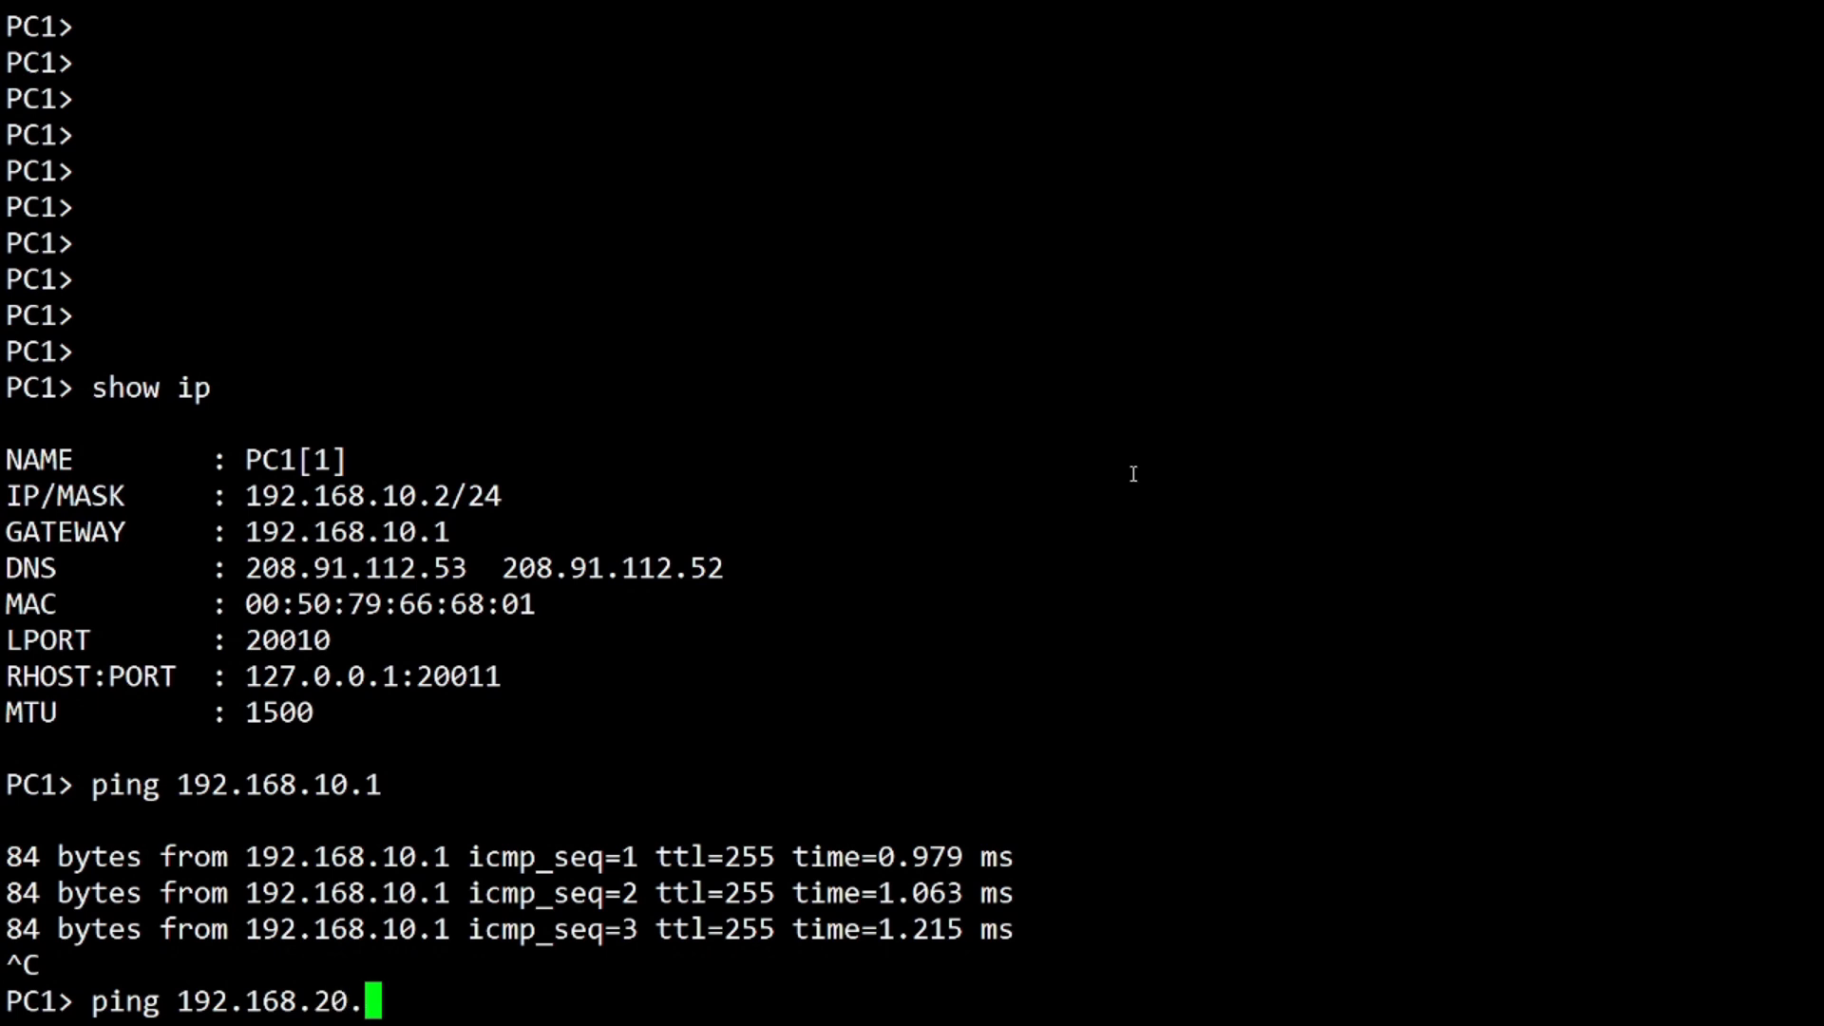
key("Return")
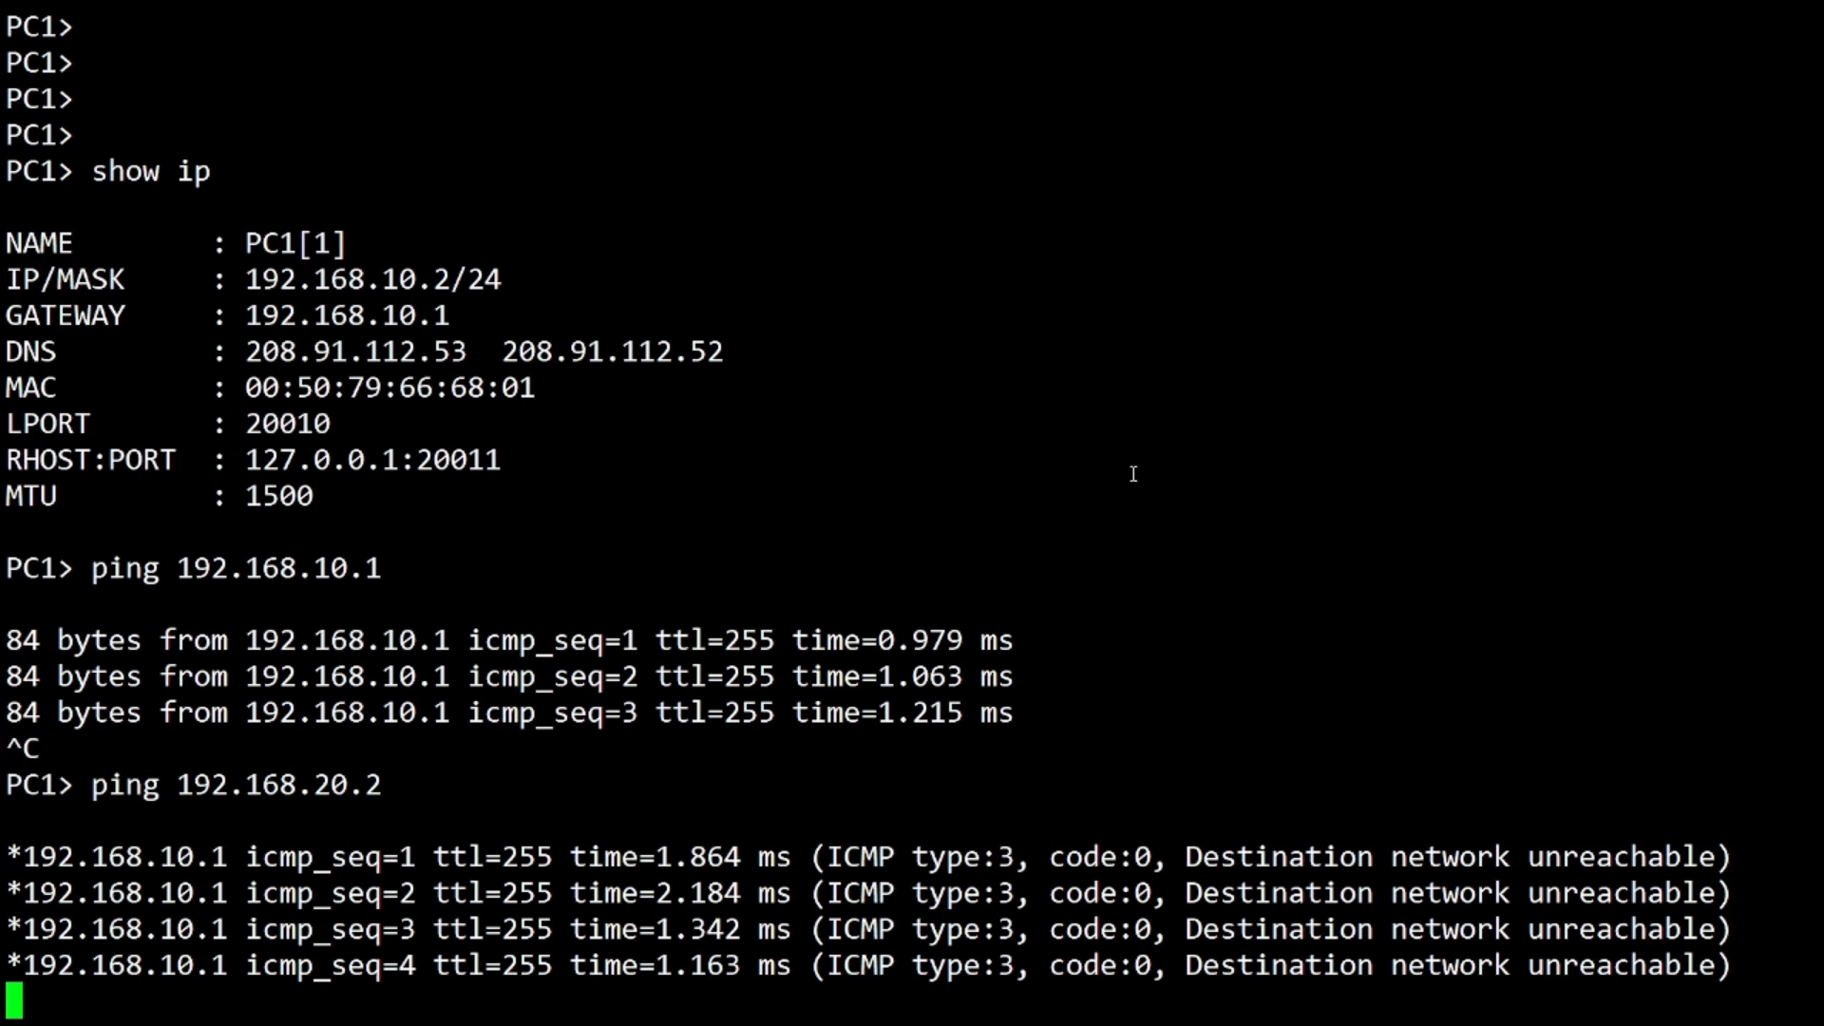
key("ctrl+c")
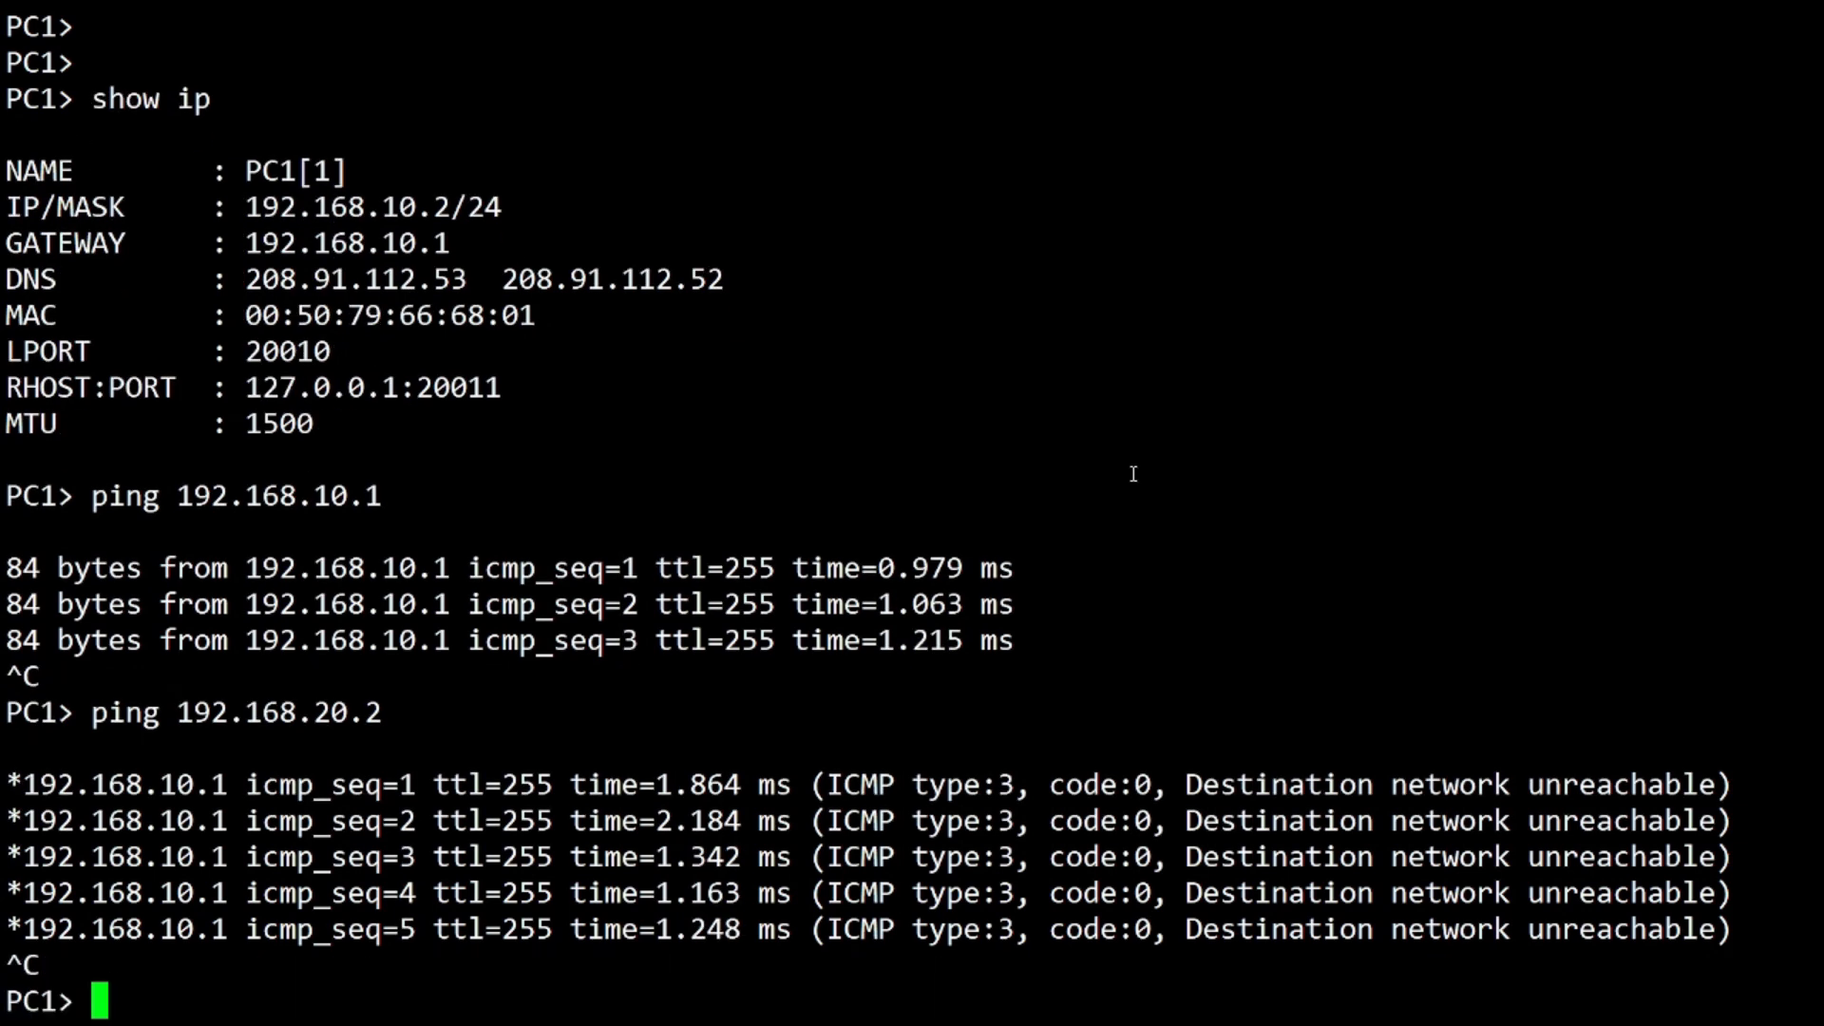
key("Return")
key("Return")
key("Return")
key("Return")
key("Return")
key("Return")
key("Return")
type("p")
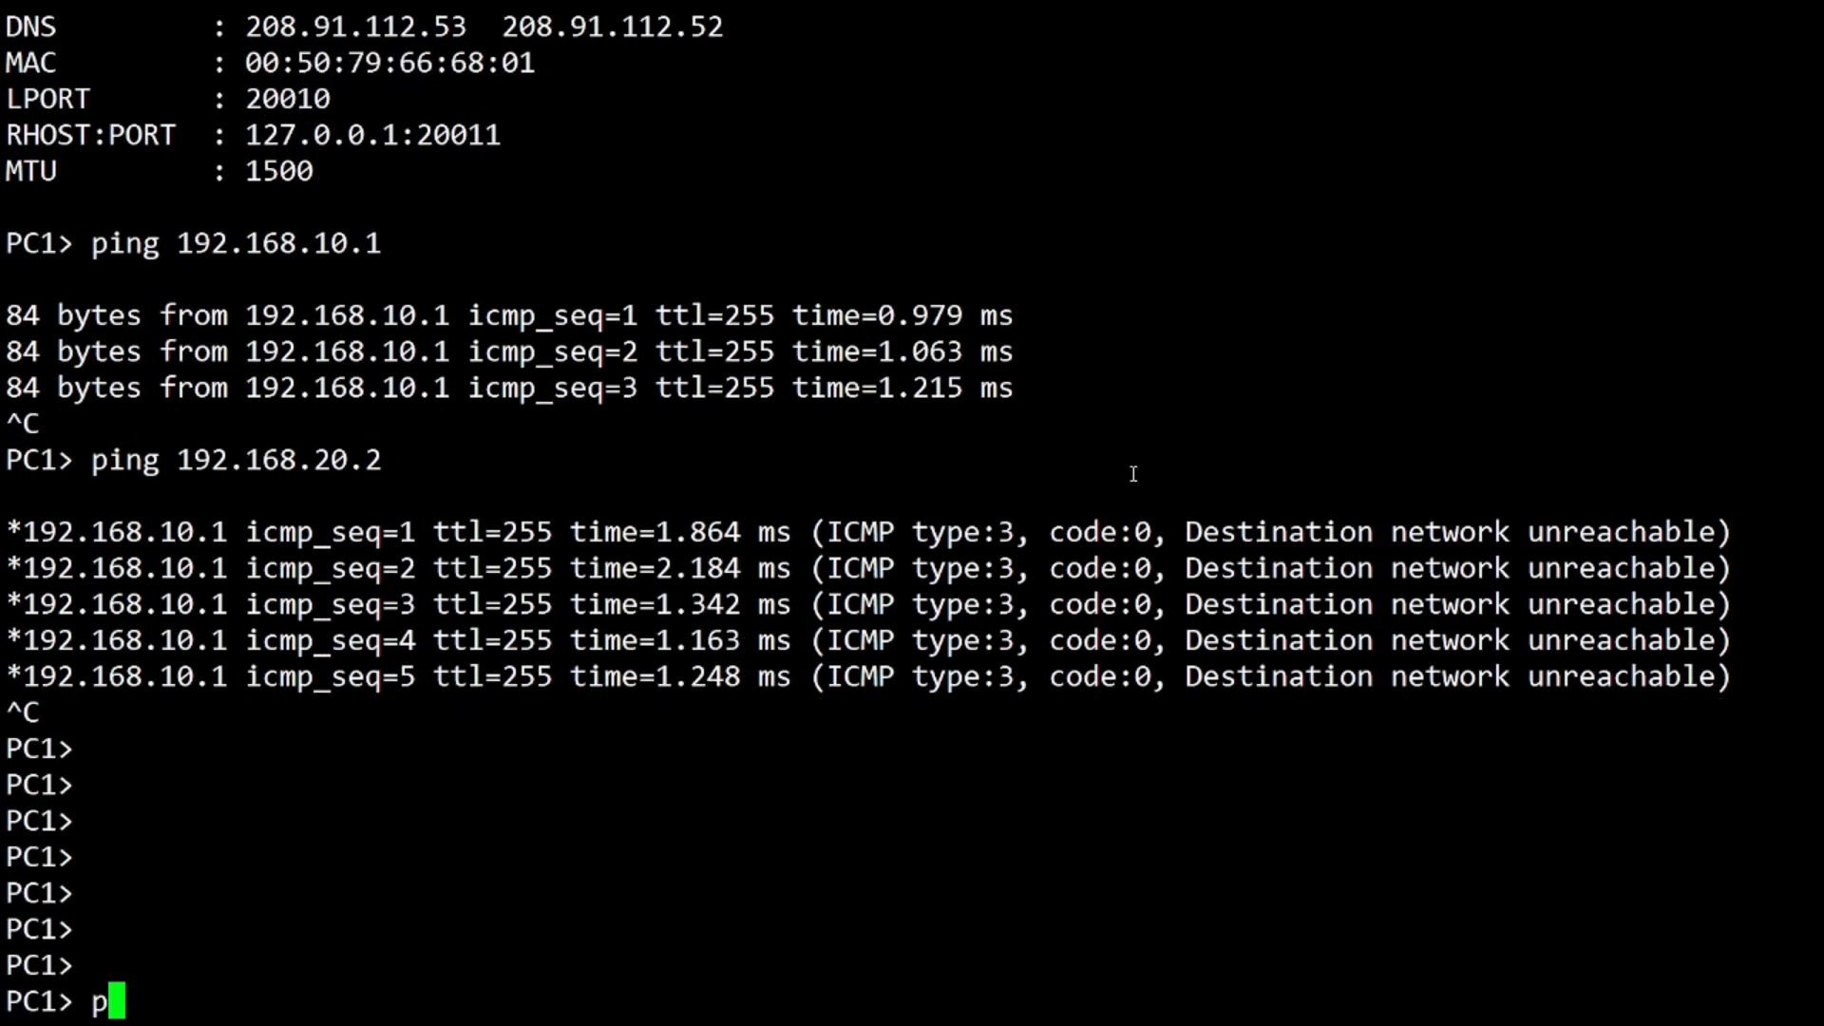
type("ing 200.0.0.2")
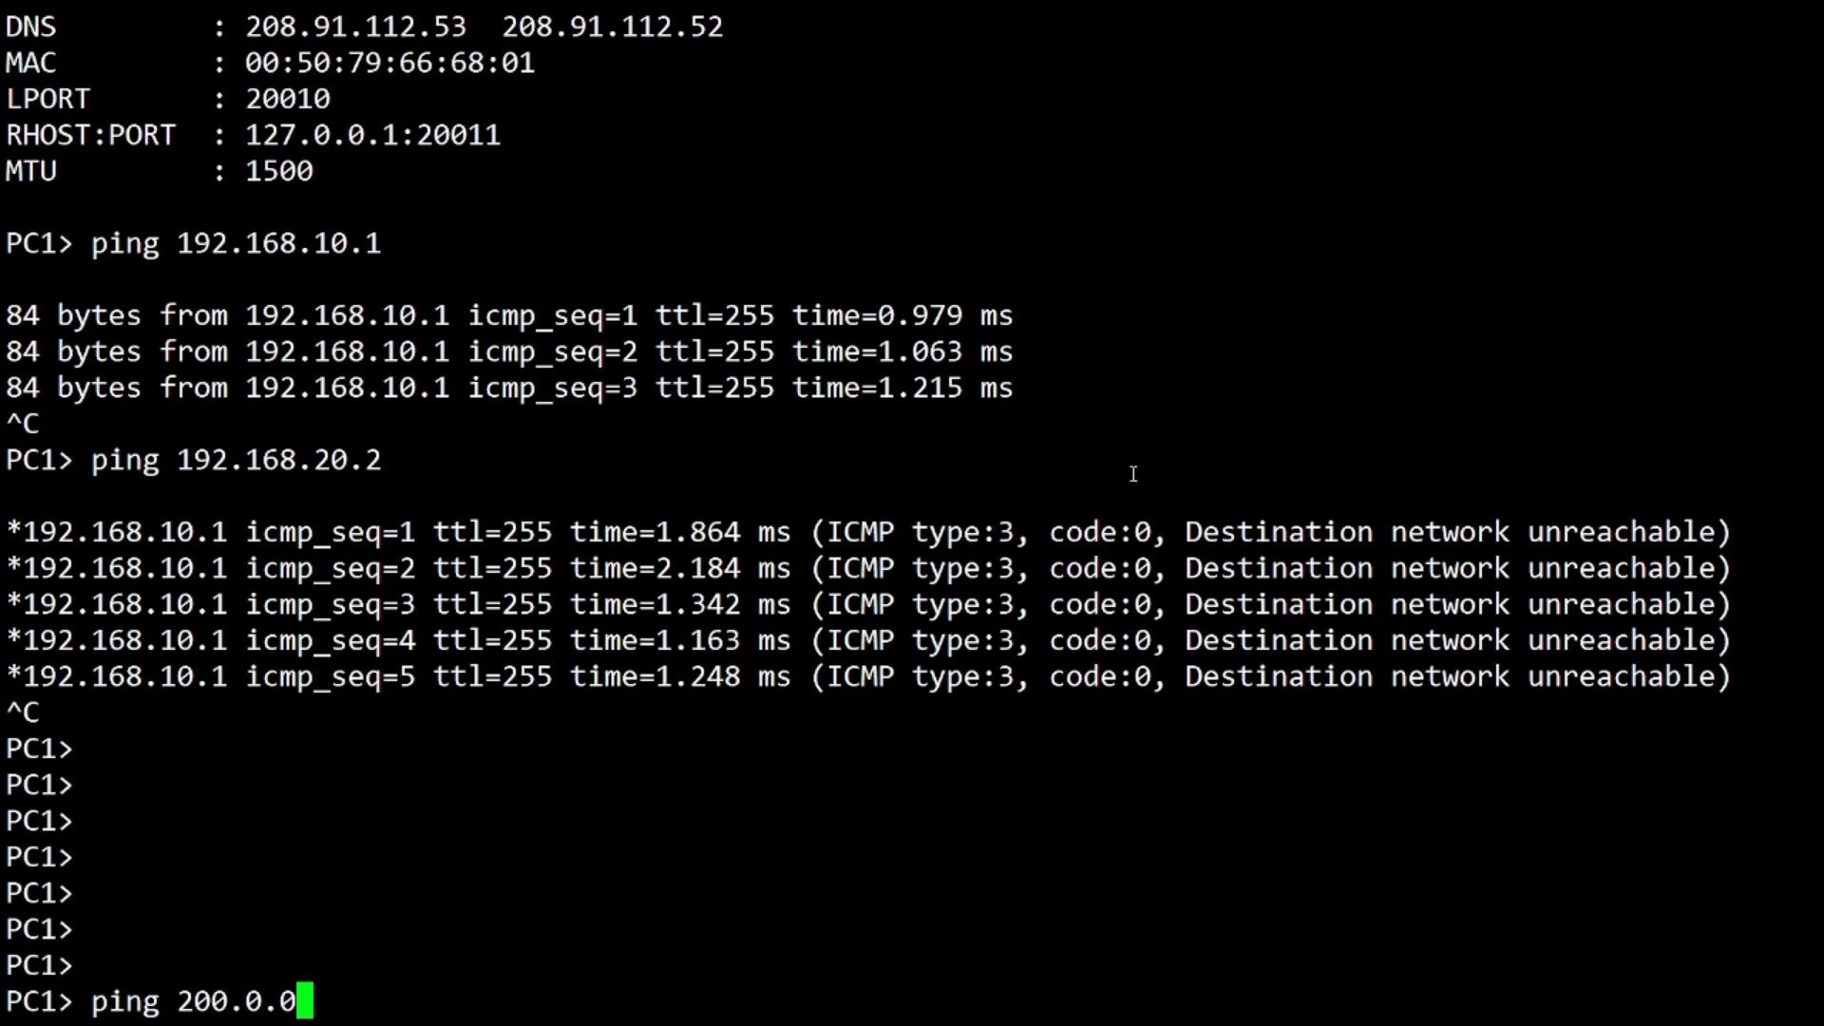
key("Return")
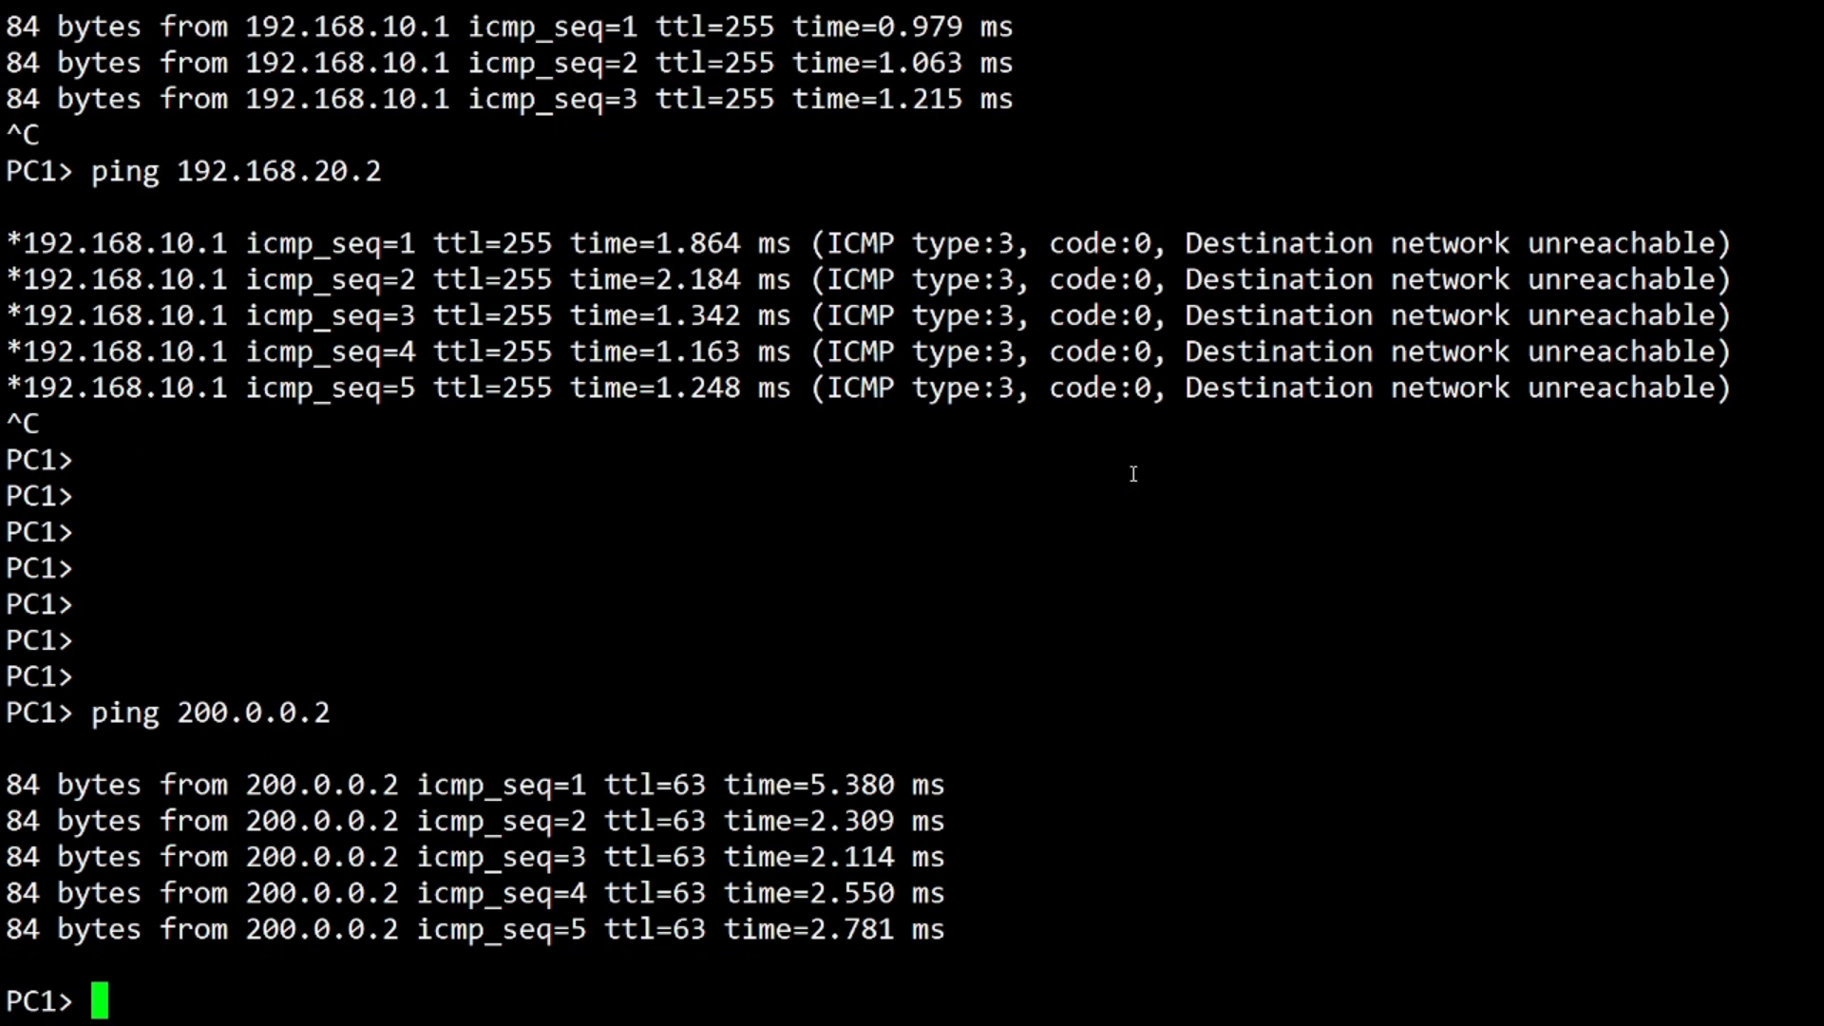
On PC2, show the IP configuration and ping gateway 192.168.20.1
type("show ip")
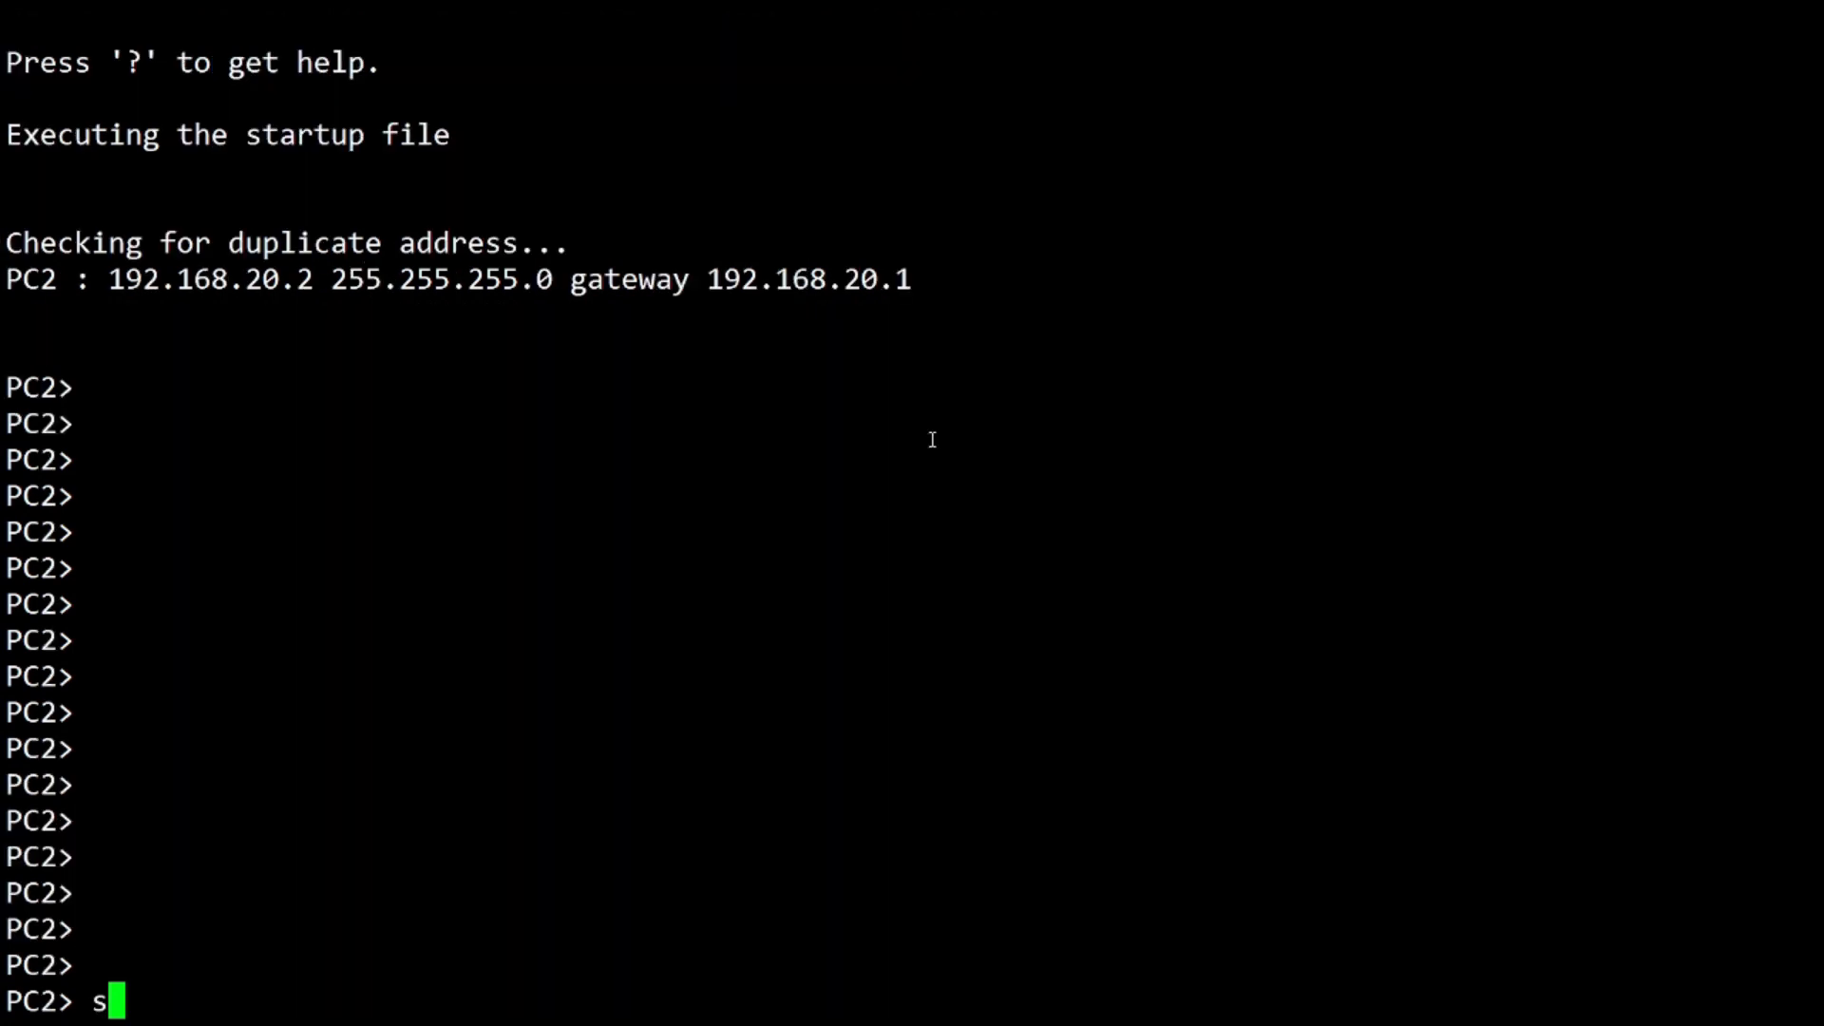
key("Return")
type("ping 192")
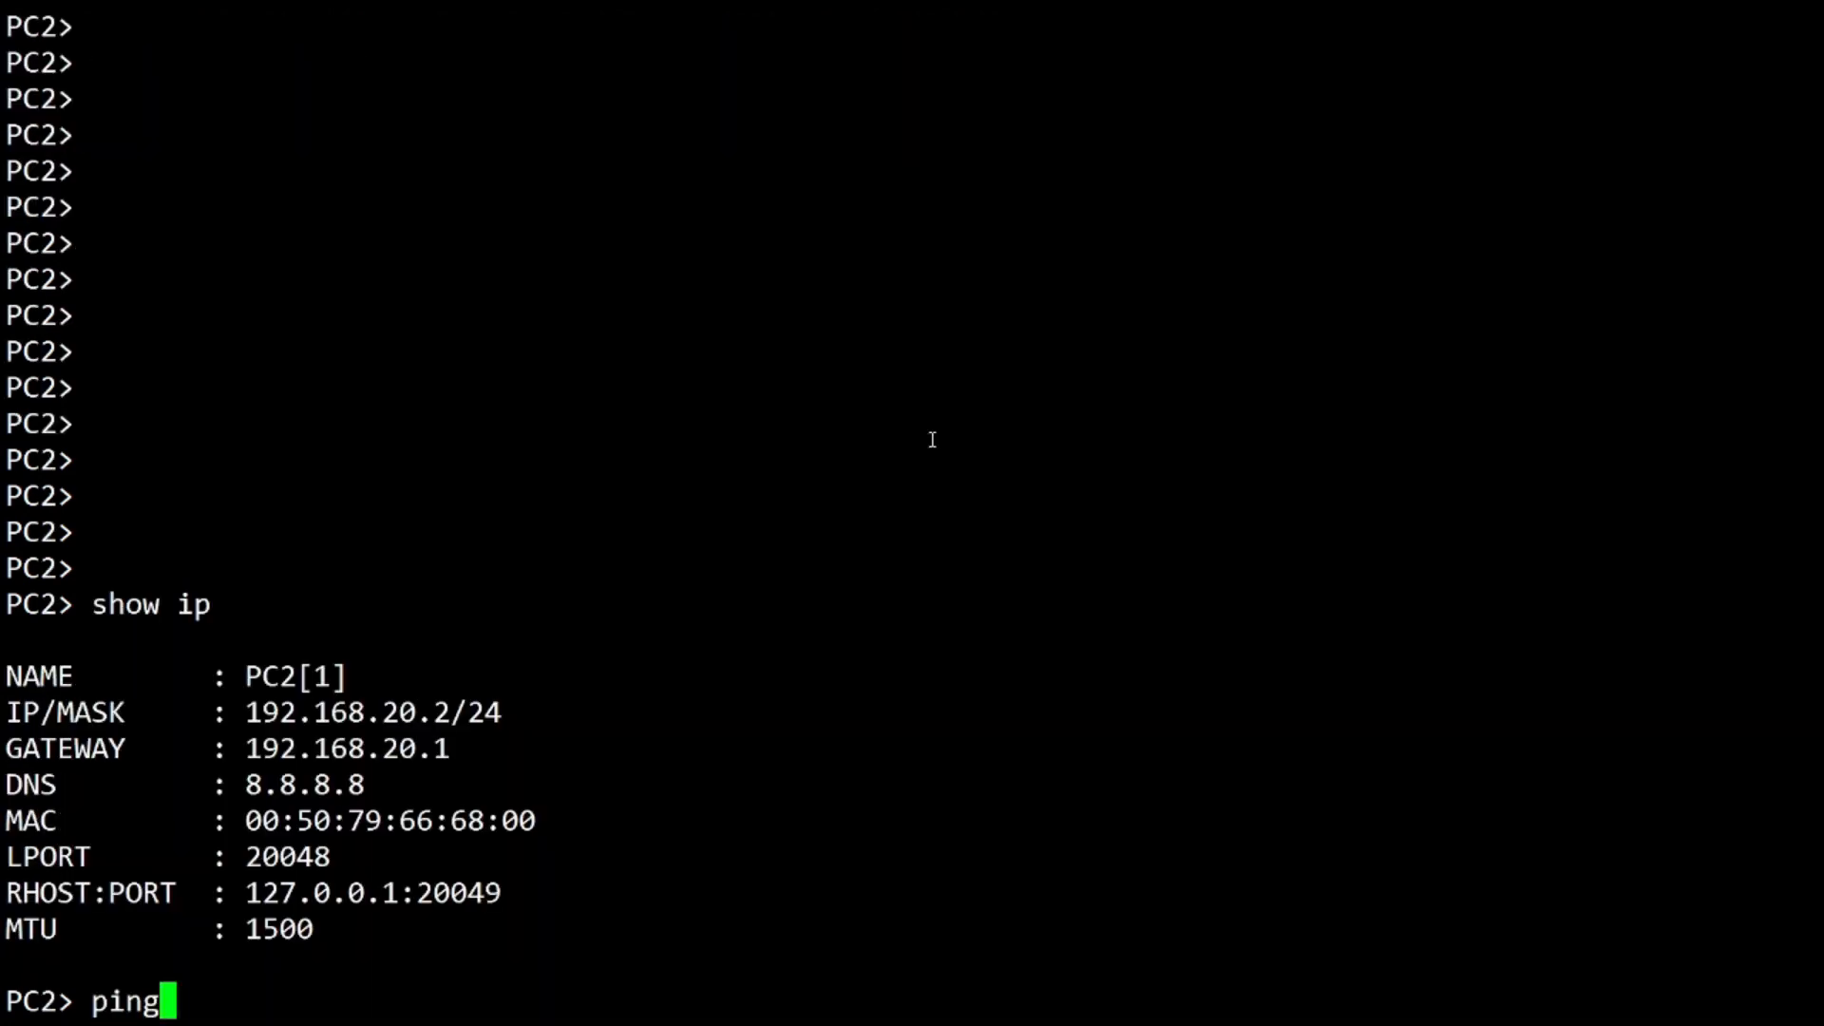
key("BackSpace")
type("192.1")
type("679")
key("BackSpace")
key("BackSpace")
type("8.20.1")
key("Return")
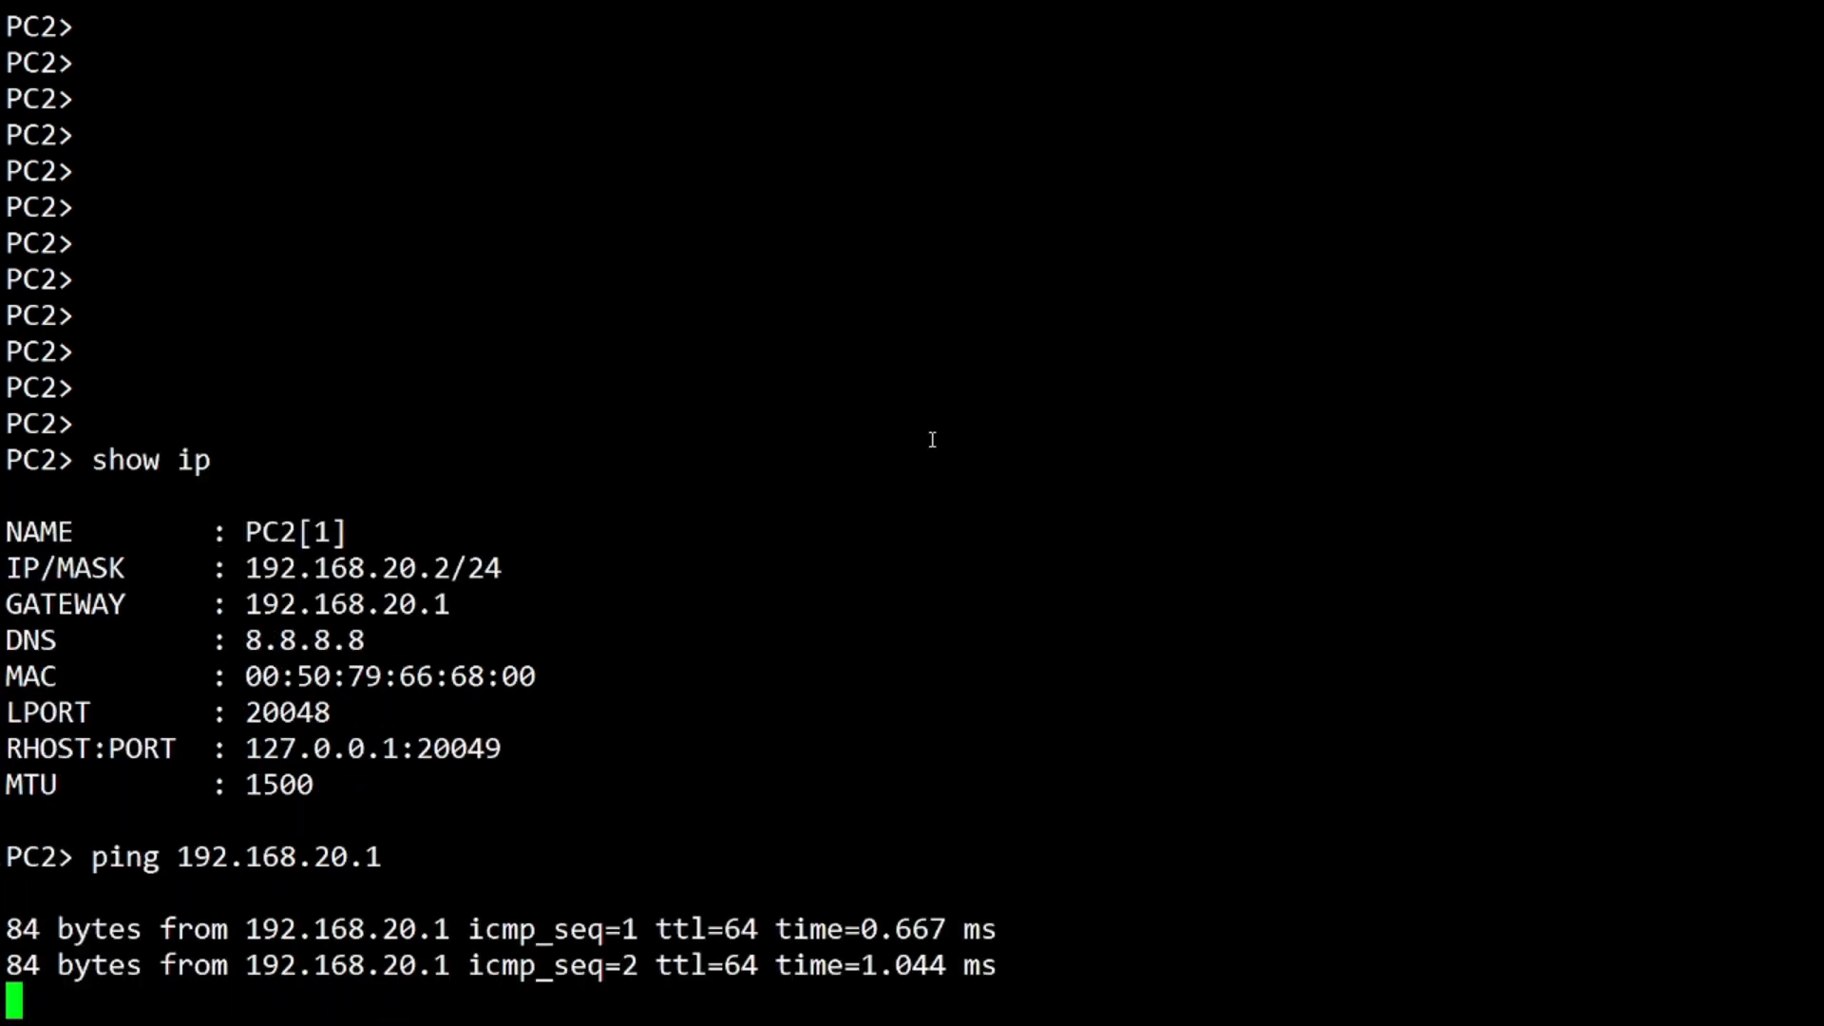
Ping 200.0.0.1 from PC2, then open FortiGate's IPsec tunnel Create New menu
key("ctrl+c")
type("ping 200.0.0.1")
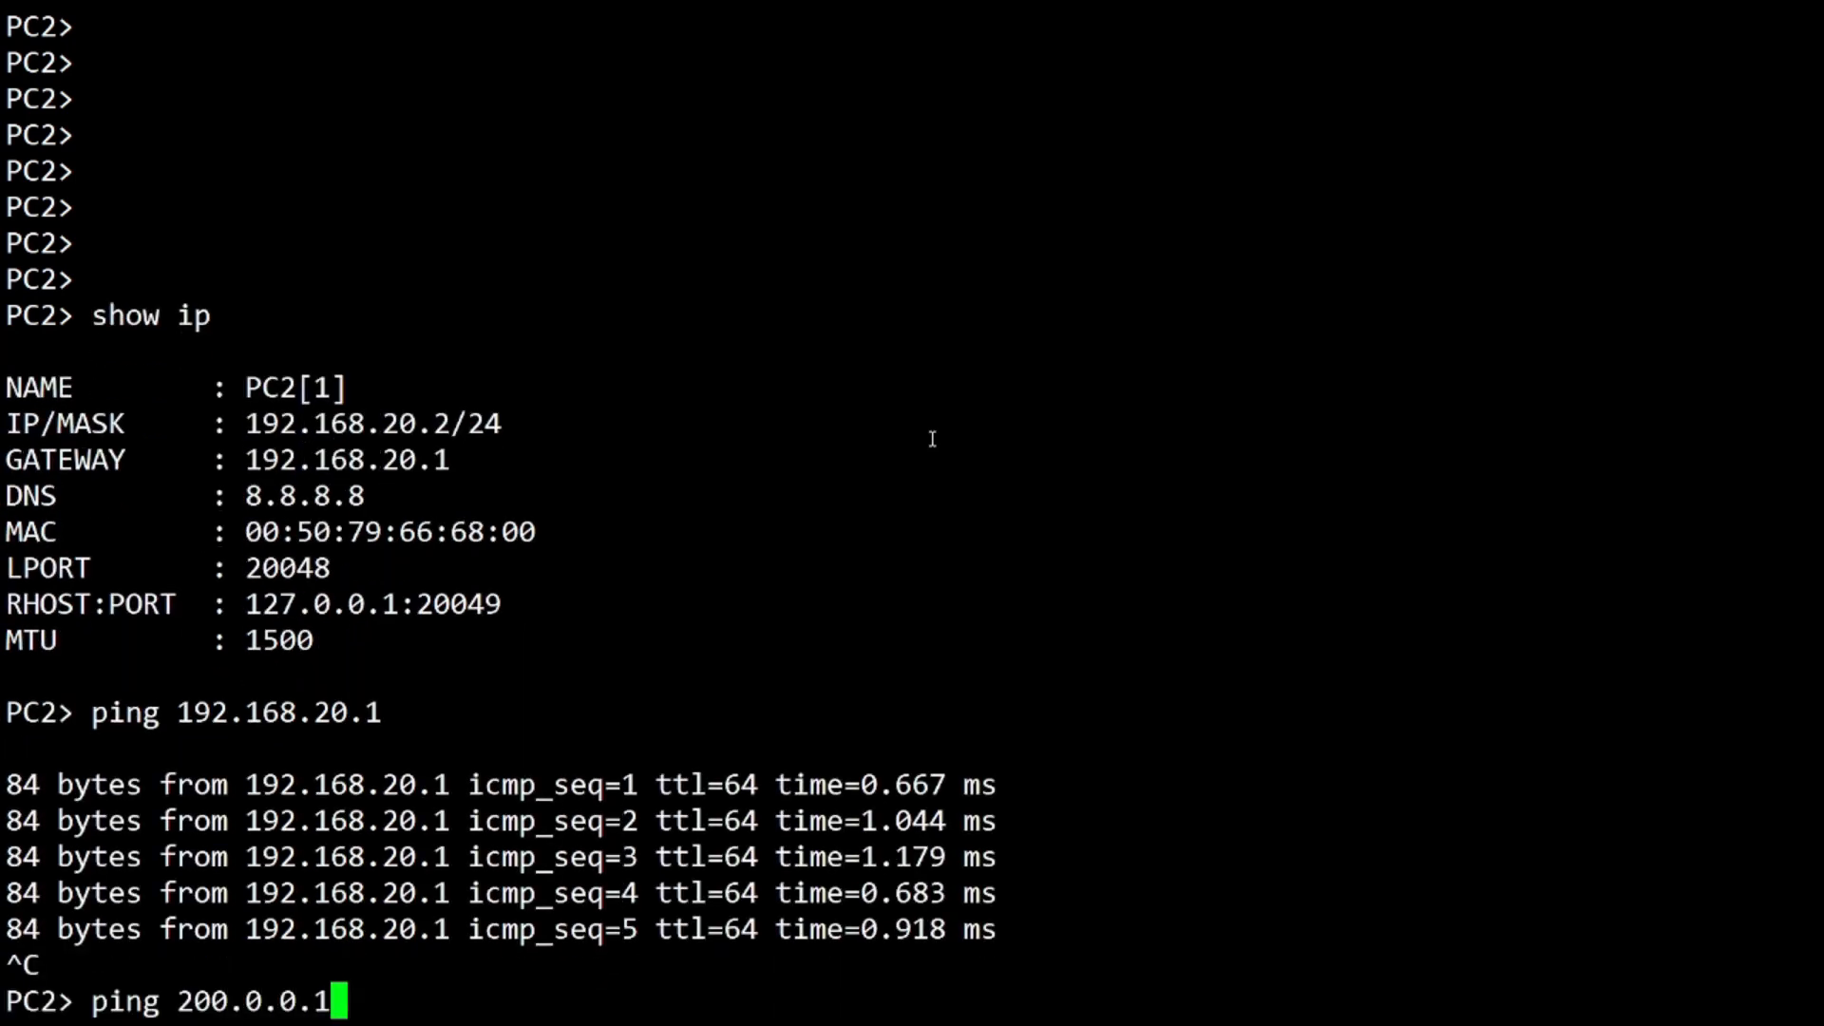
key("Return")
key("ctrl+c")
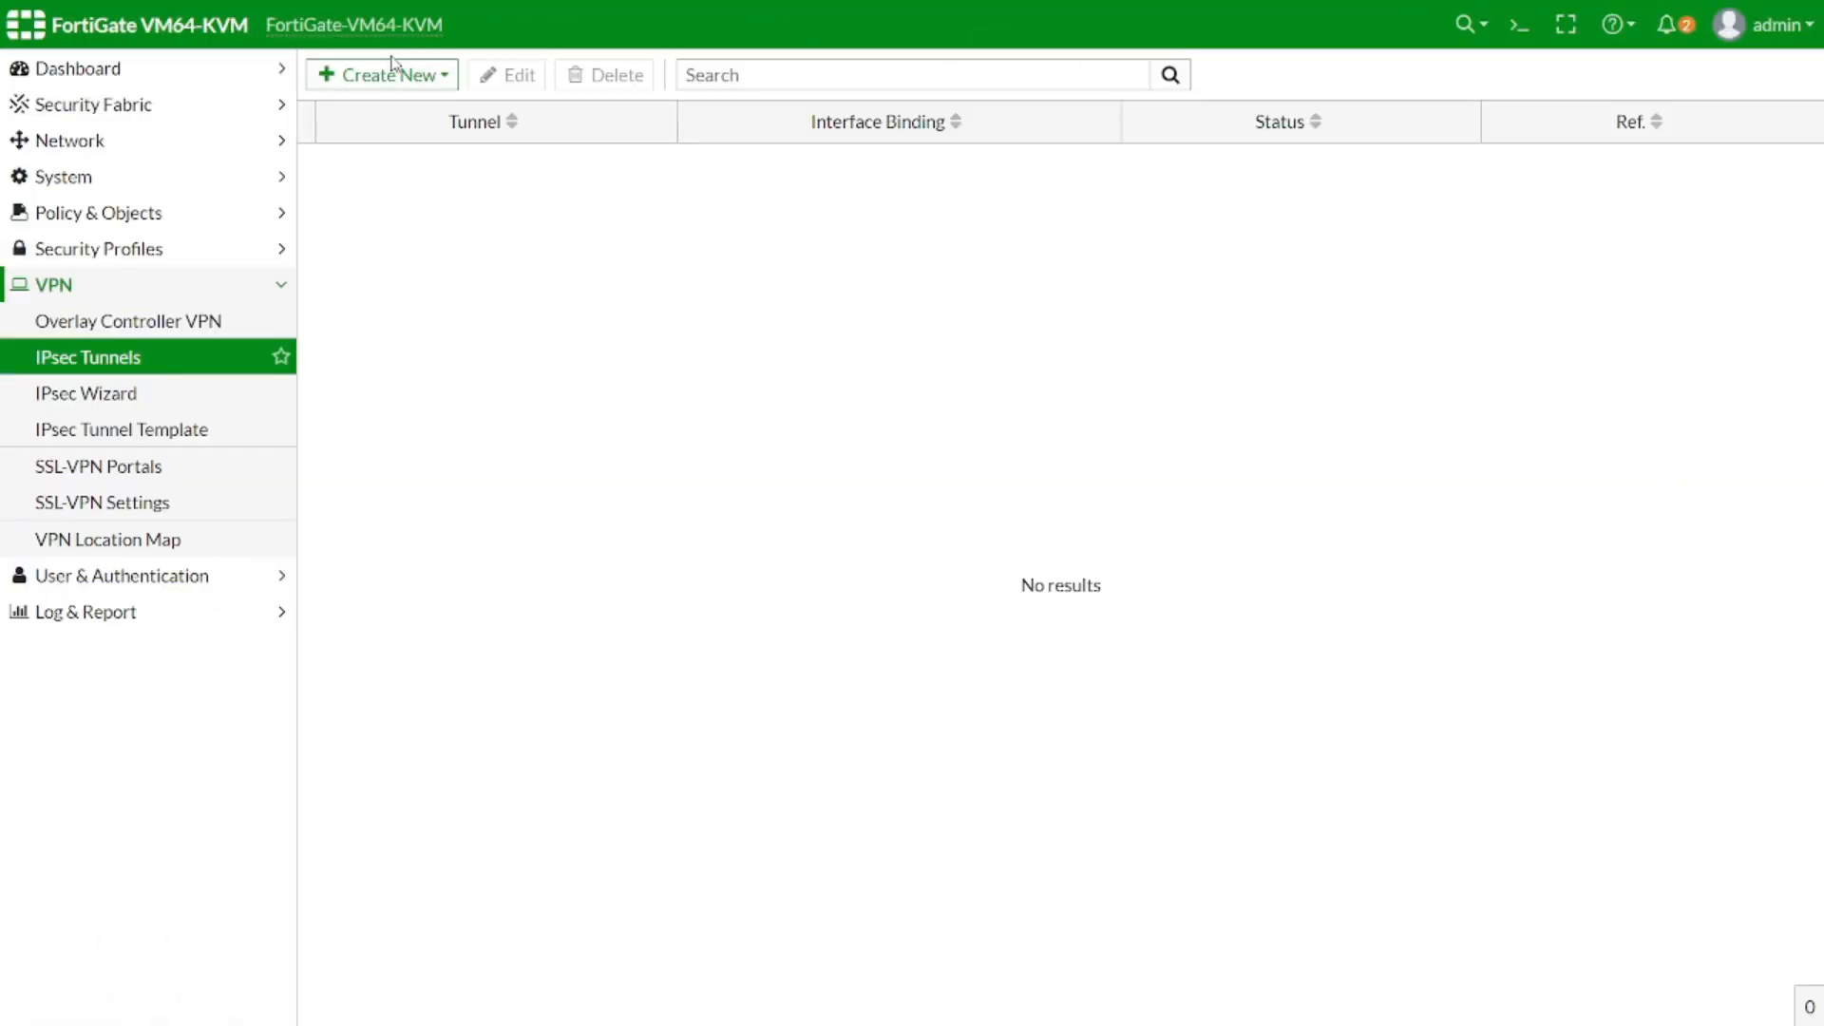
left_click(389, 73)
Start a Custom IPsec Wizard tunnel named vpn_to_mikrotik and continue to its settings
left_click(386, 108)
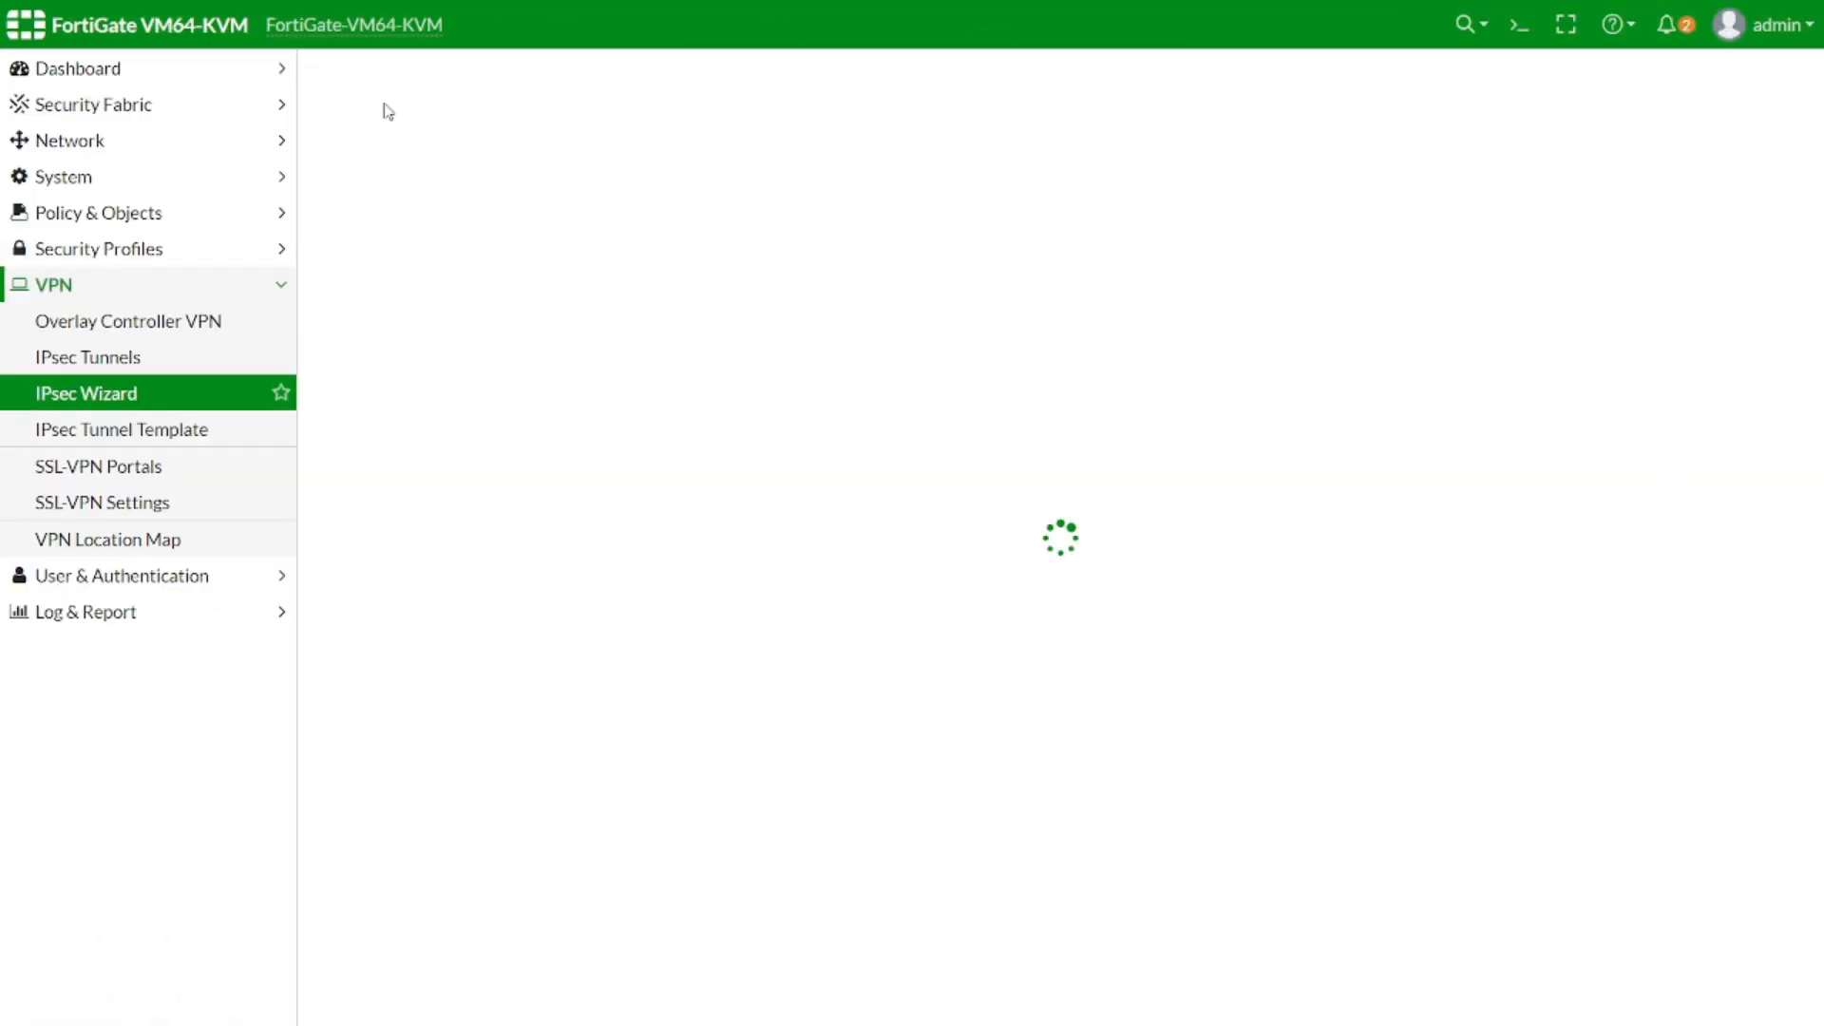
left_click(910, 190)
left_click(573, 149)
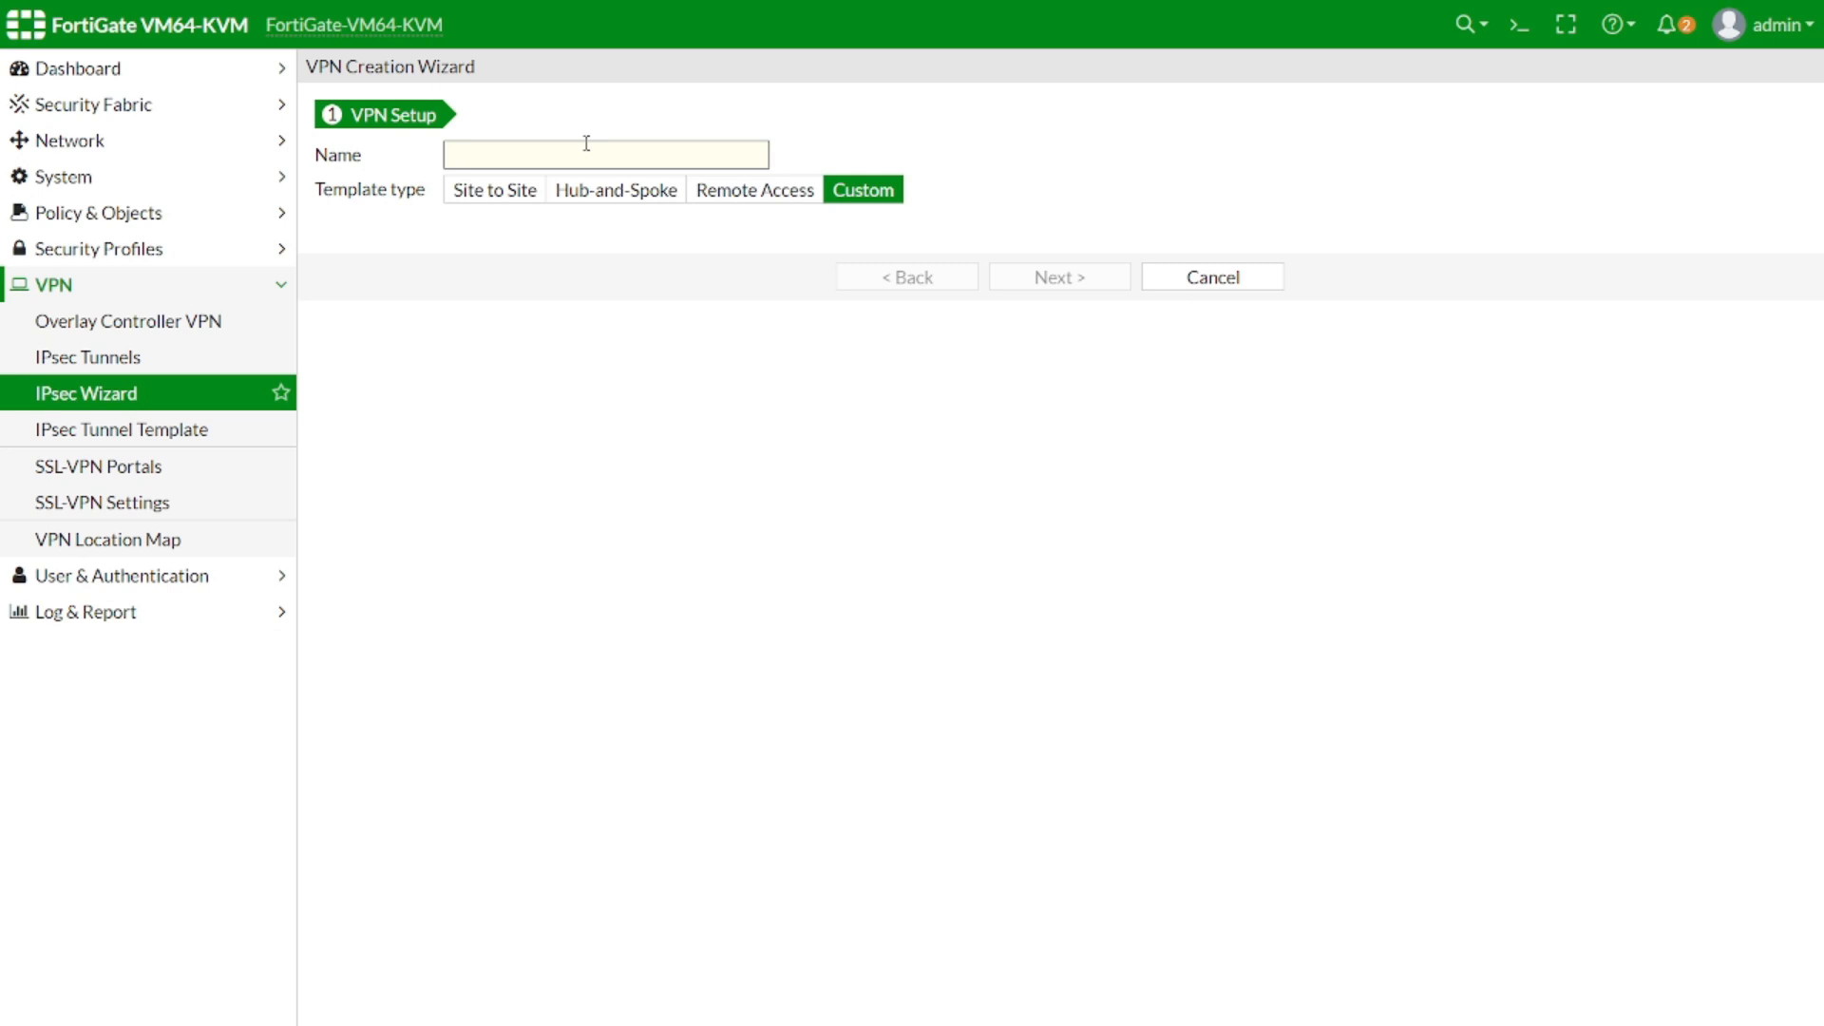
type("vpn_to_mikrotik")
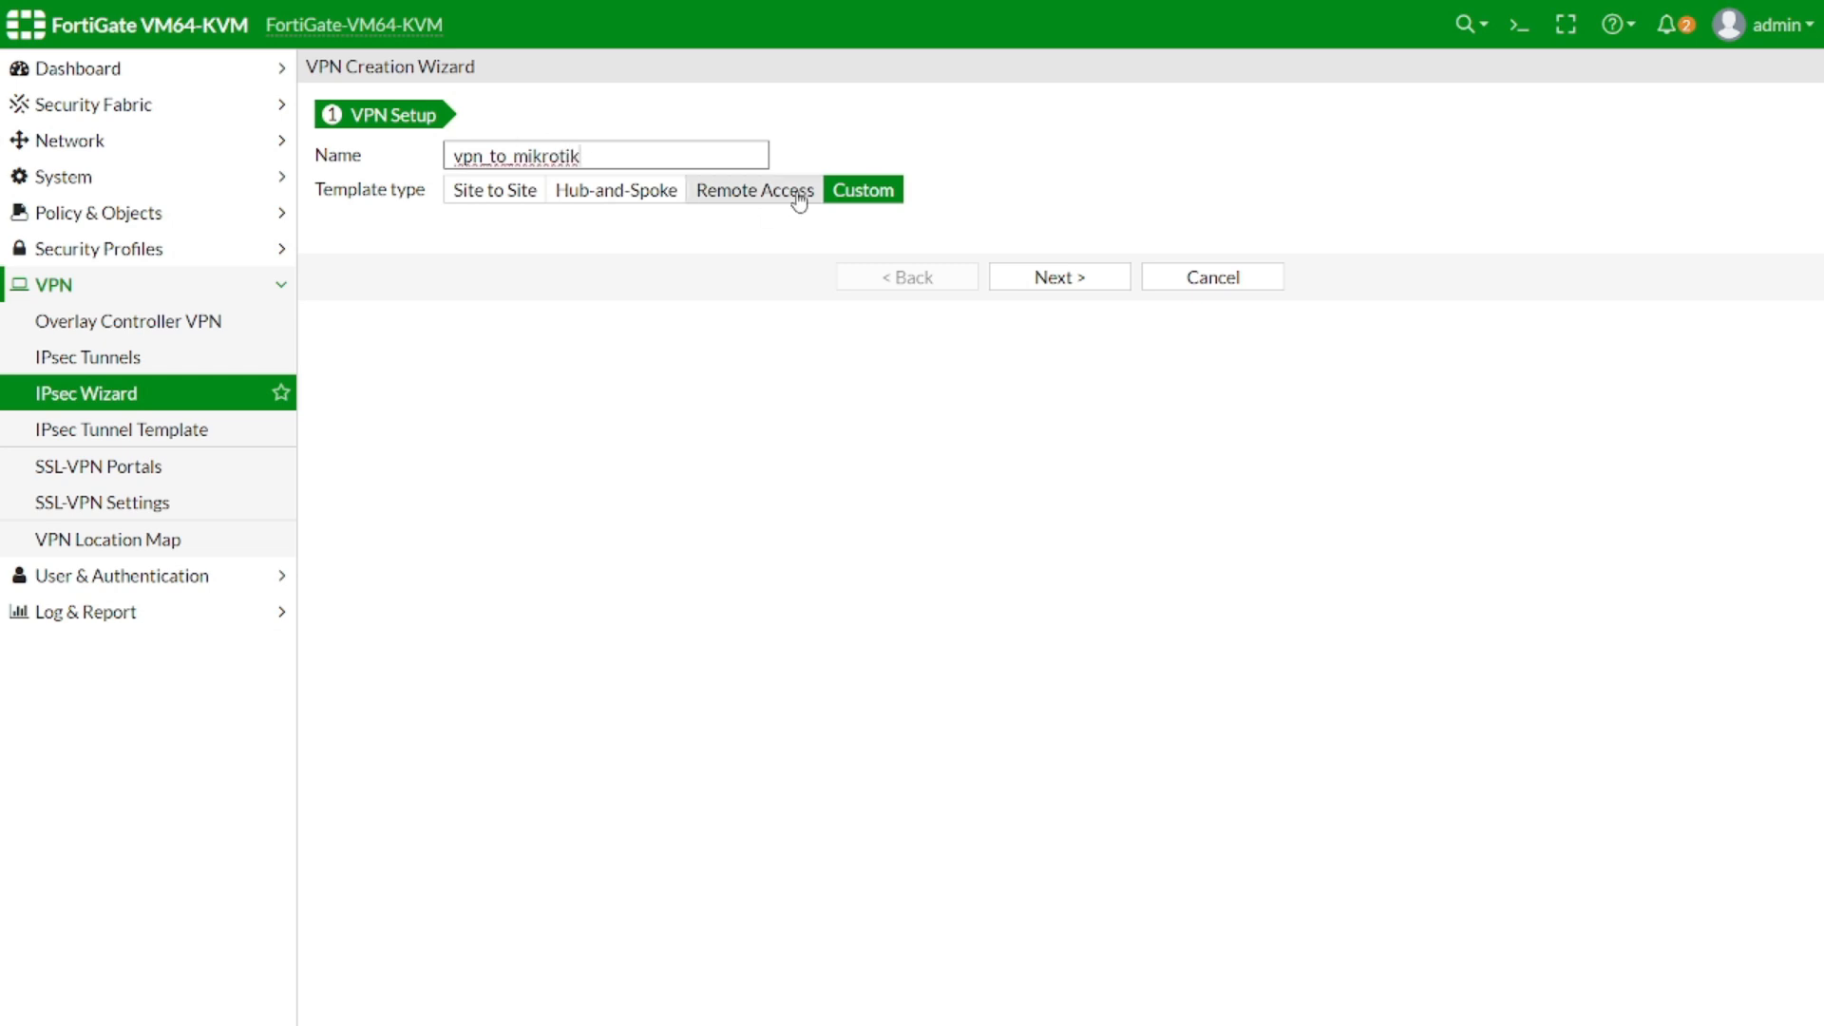
left_click(1083, 280)
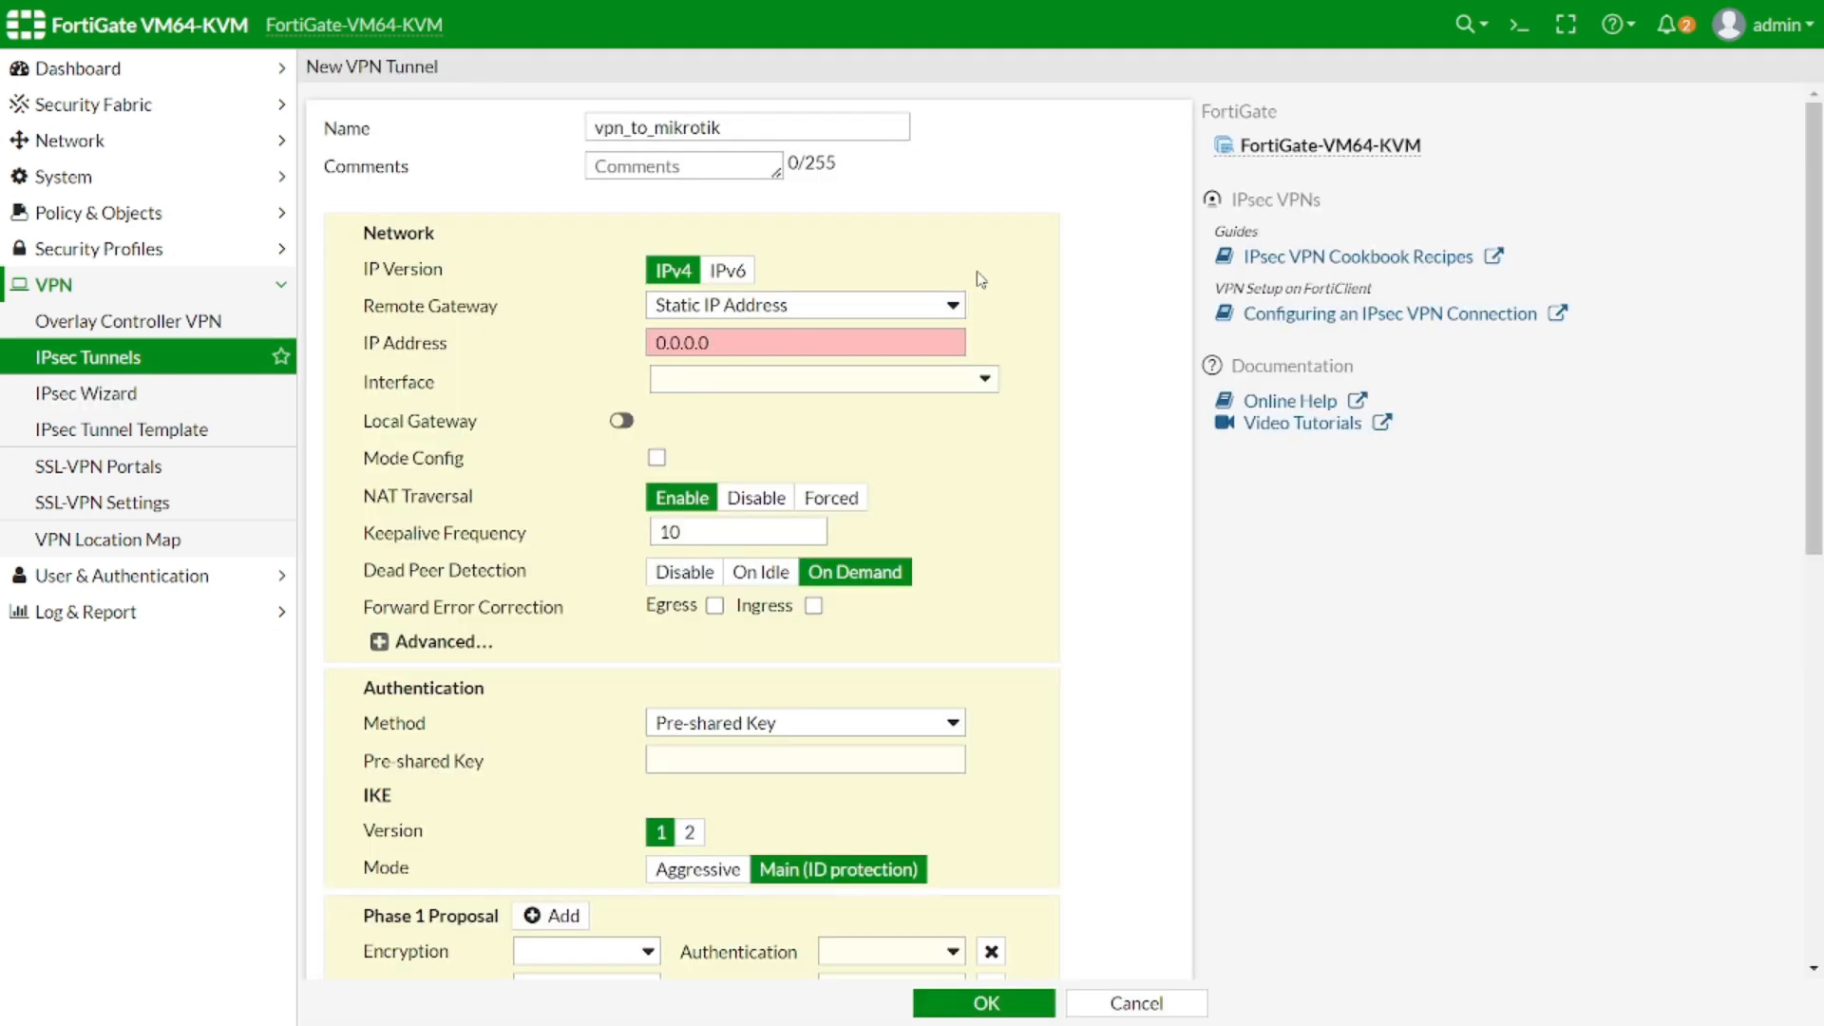
Add the comment 'Connected VPN to mikrotik branch1' to the tunnel
left_click(659, 164)
type("Connect")
type("ed ")
type("V")
key("BackSpace")
type("Vp")
key("BackSpace")
type("PN to mikroti")
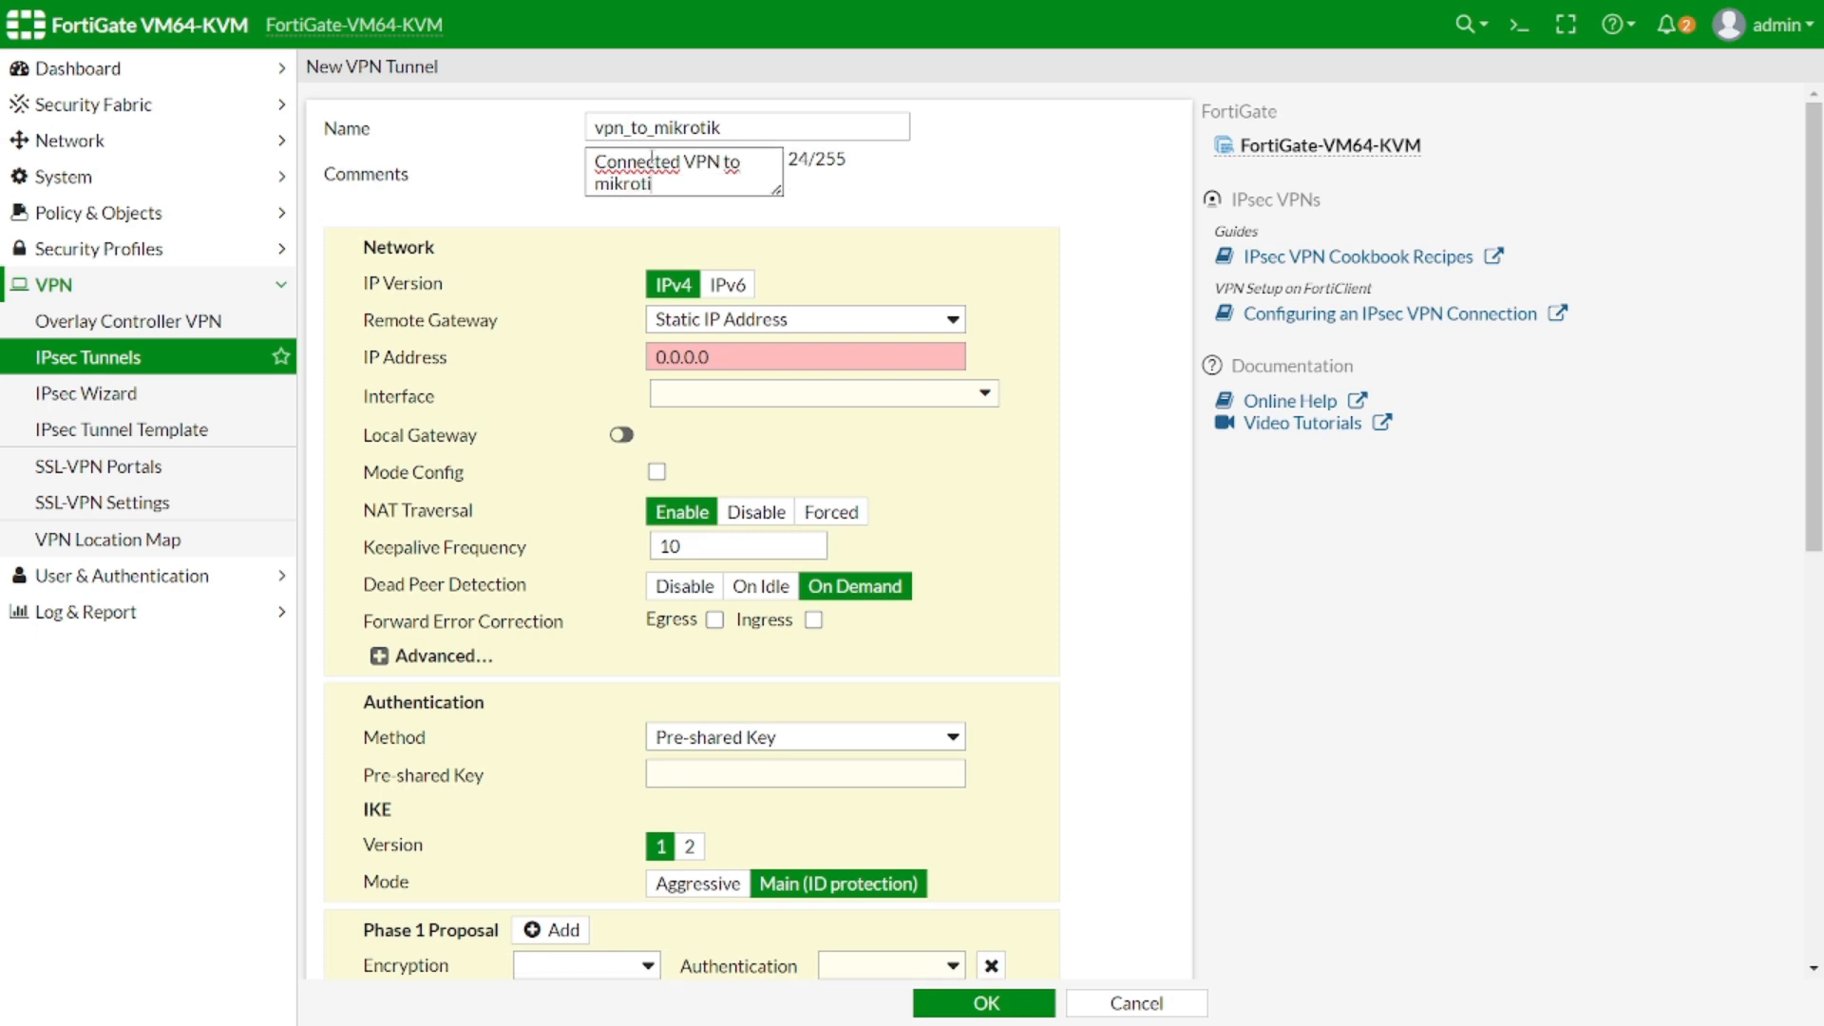
type("k branch1")
Set the remote gateway to static IP 200.0.0.2 on WAN (port1) and disable NAT Traversal
left_click(690, 328)
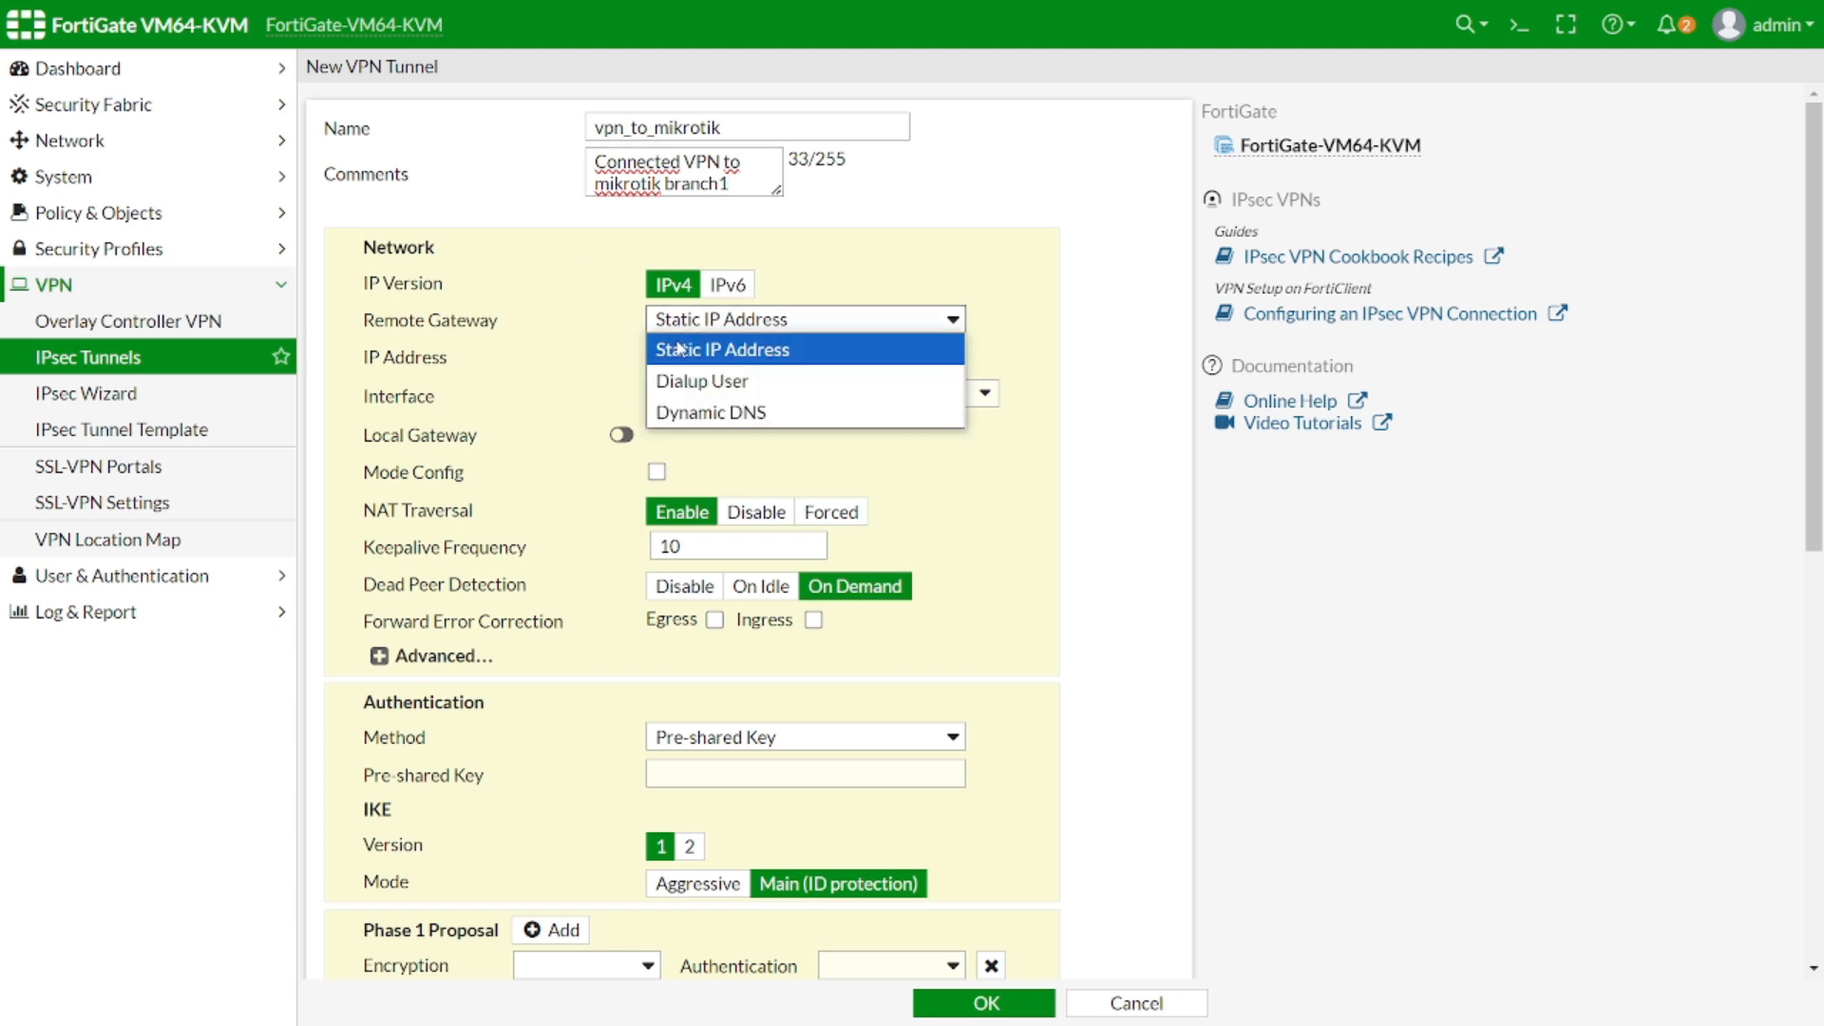
left_click(693, 348)
triple_click(684, 357)
type("200.0.0.")
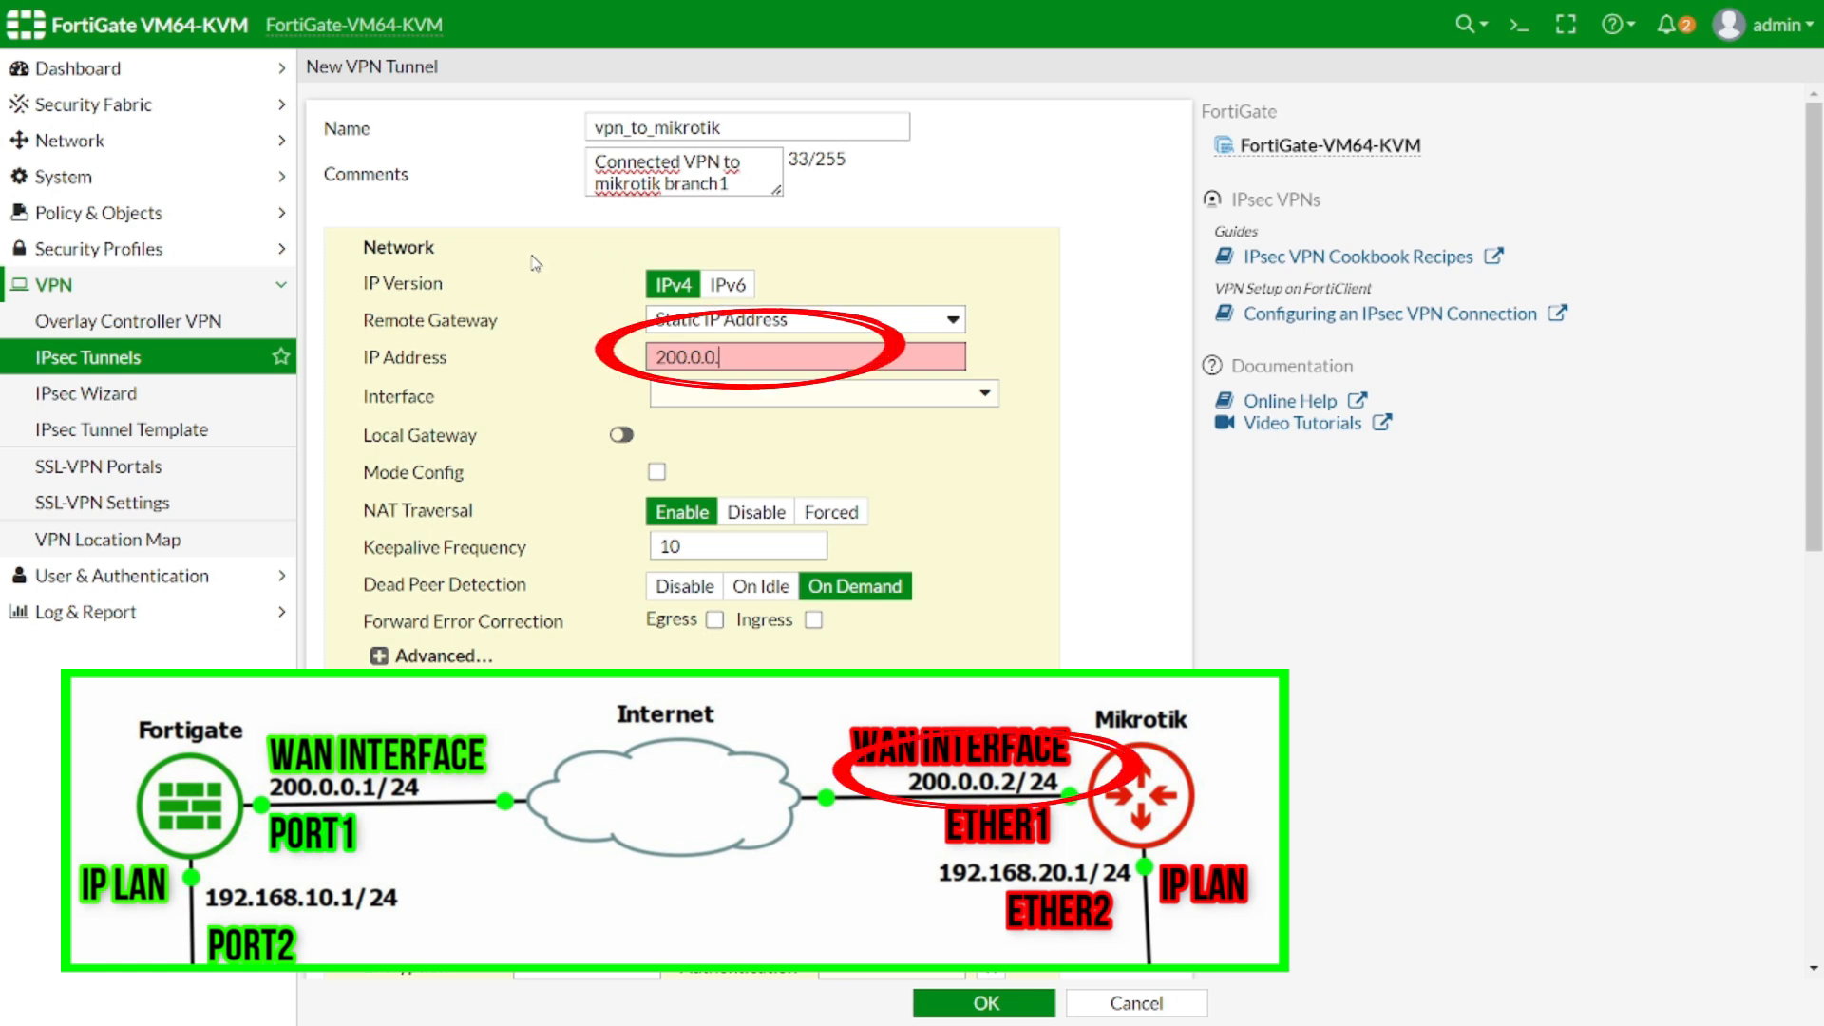
type("2")
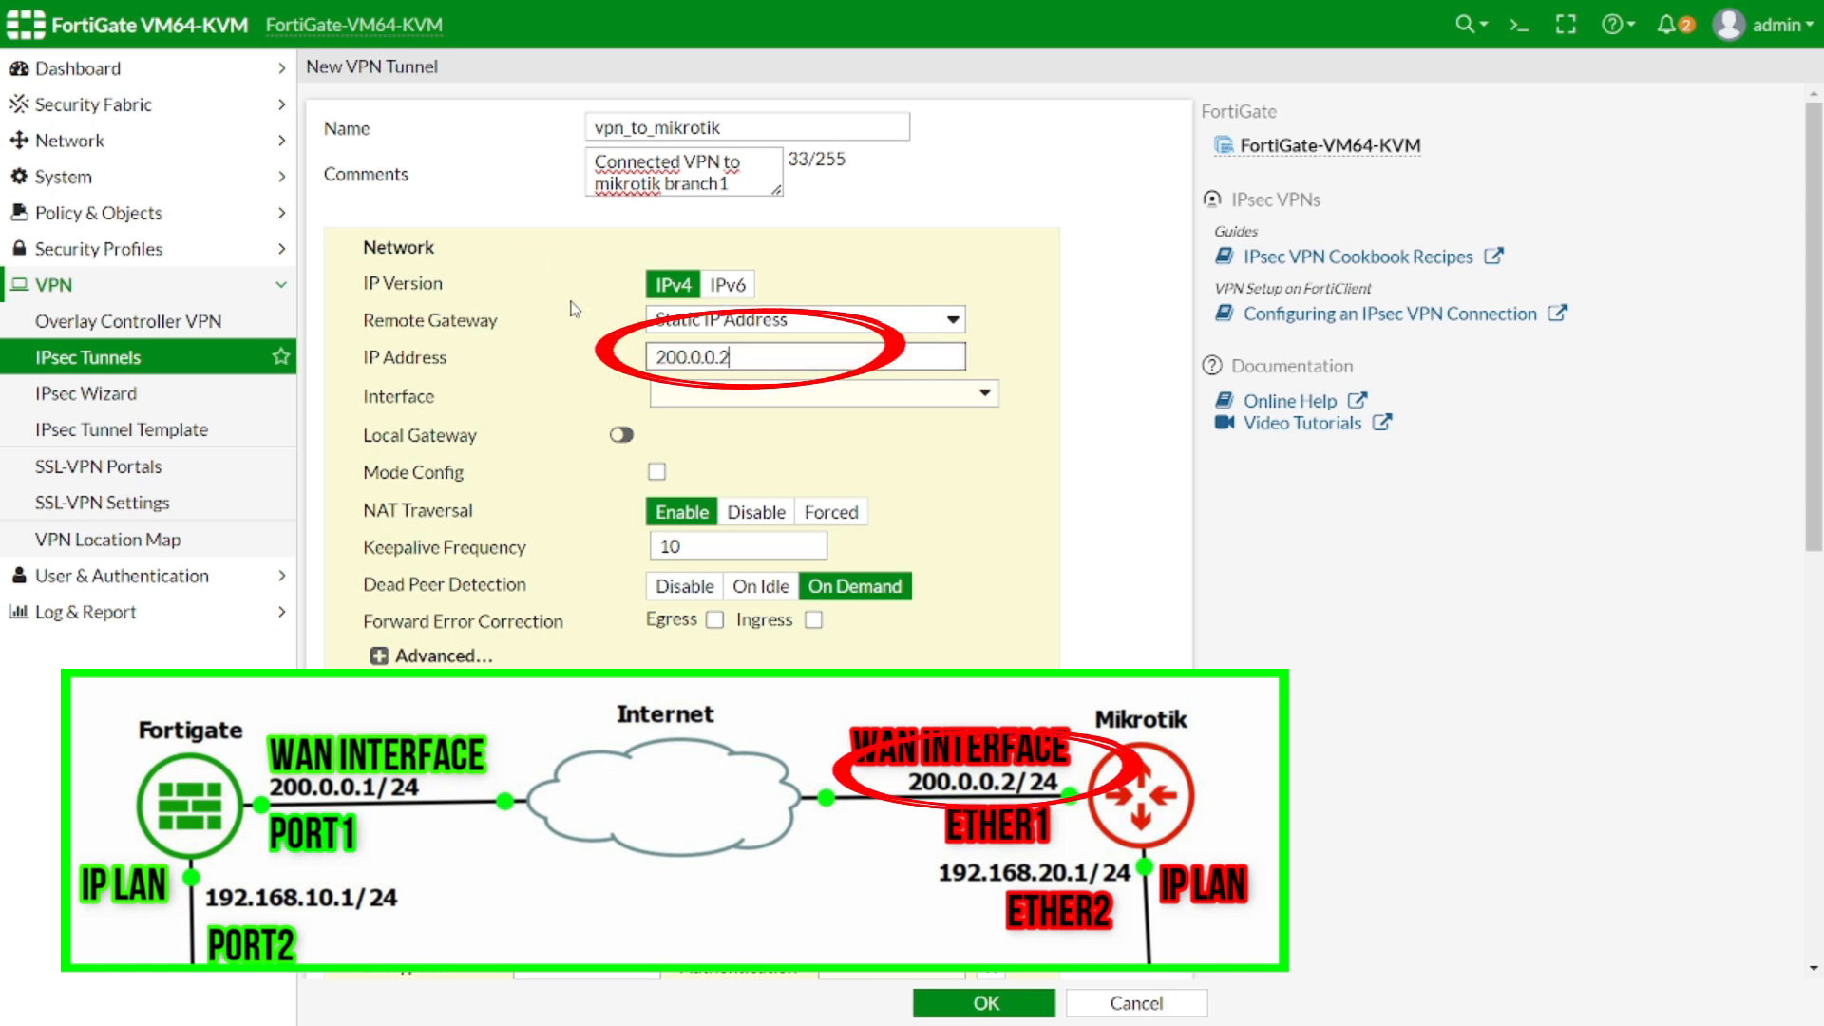
left_click(689, 394)
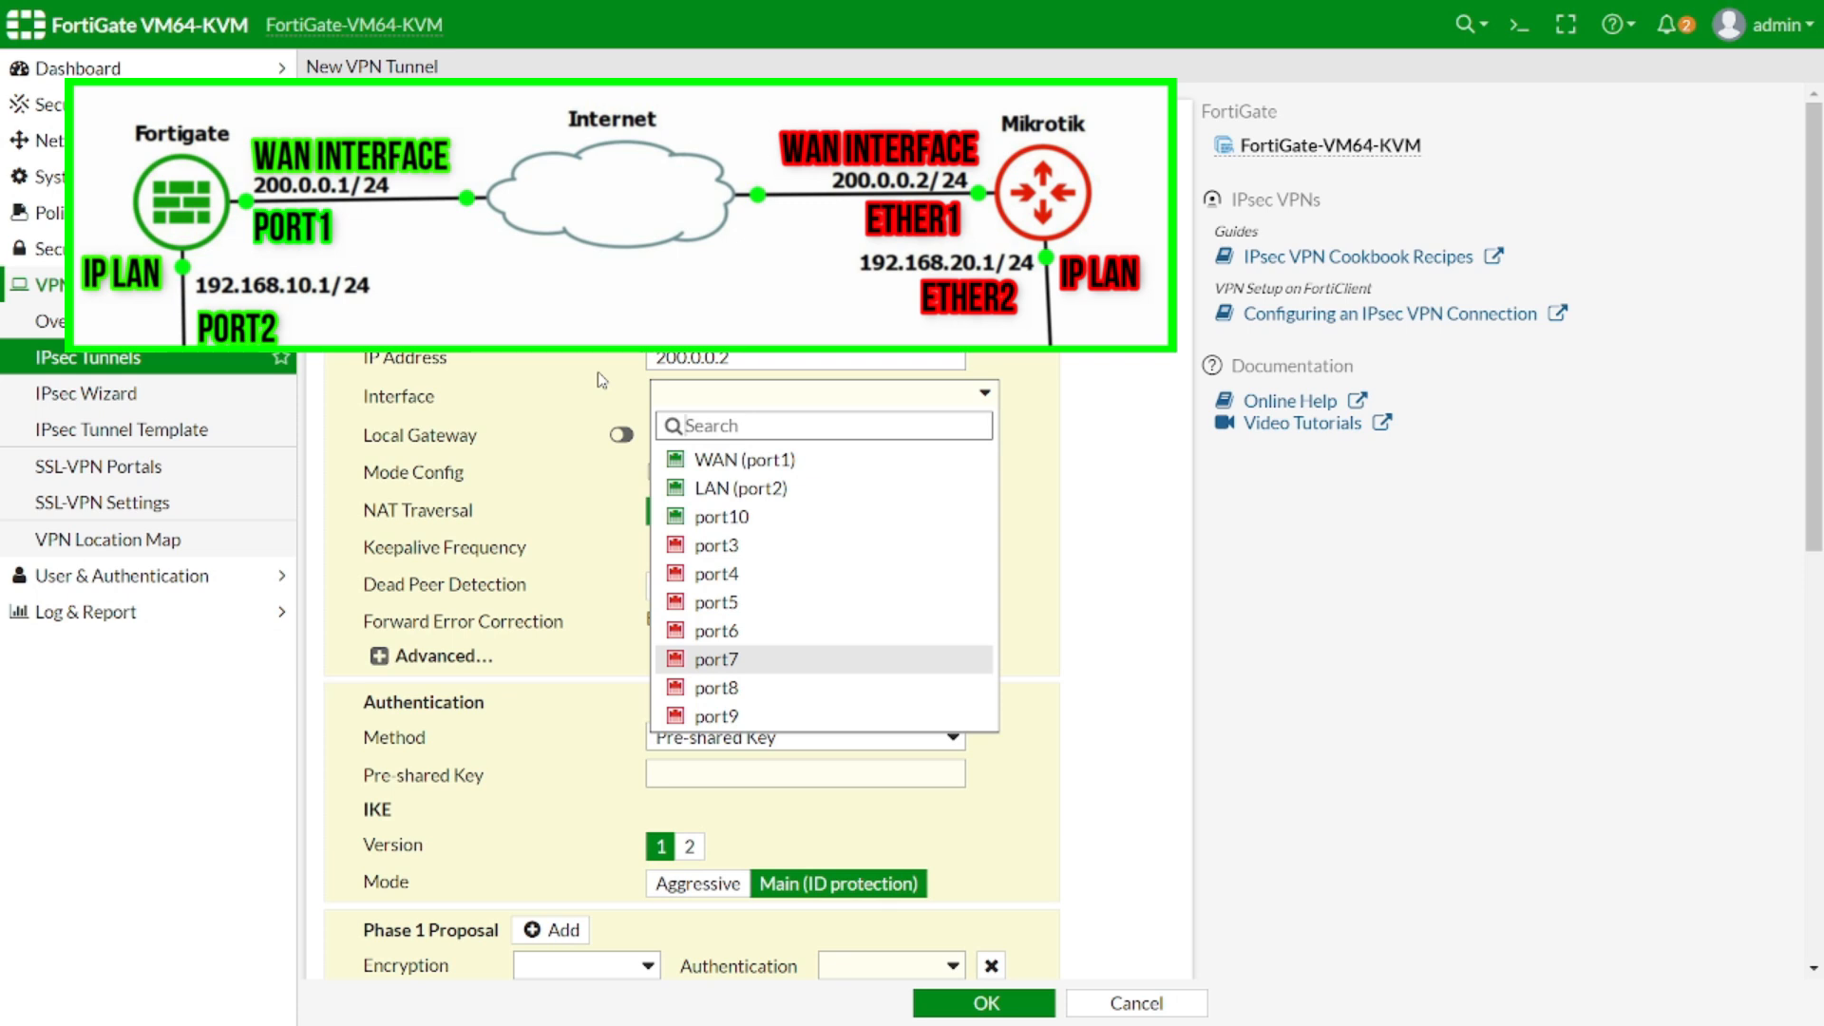
left_click(736, 460)
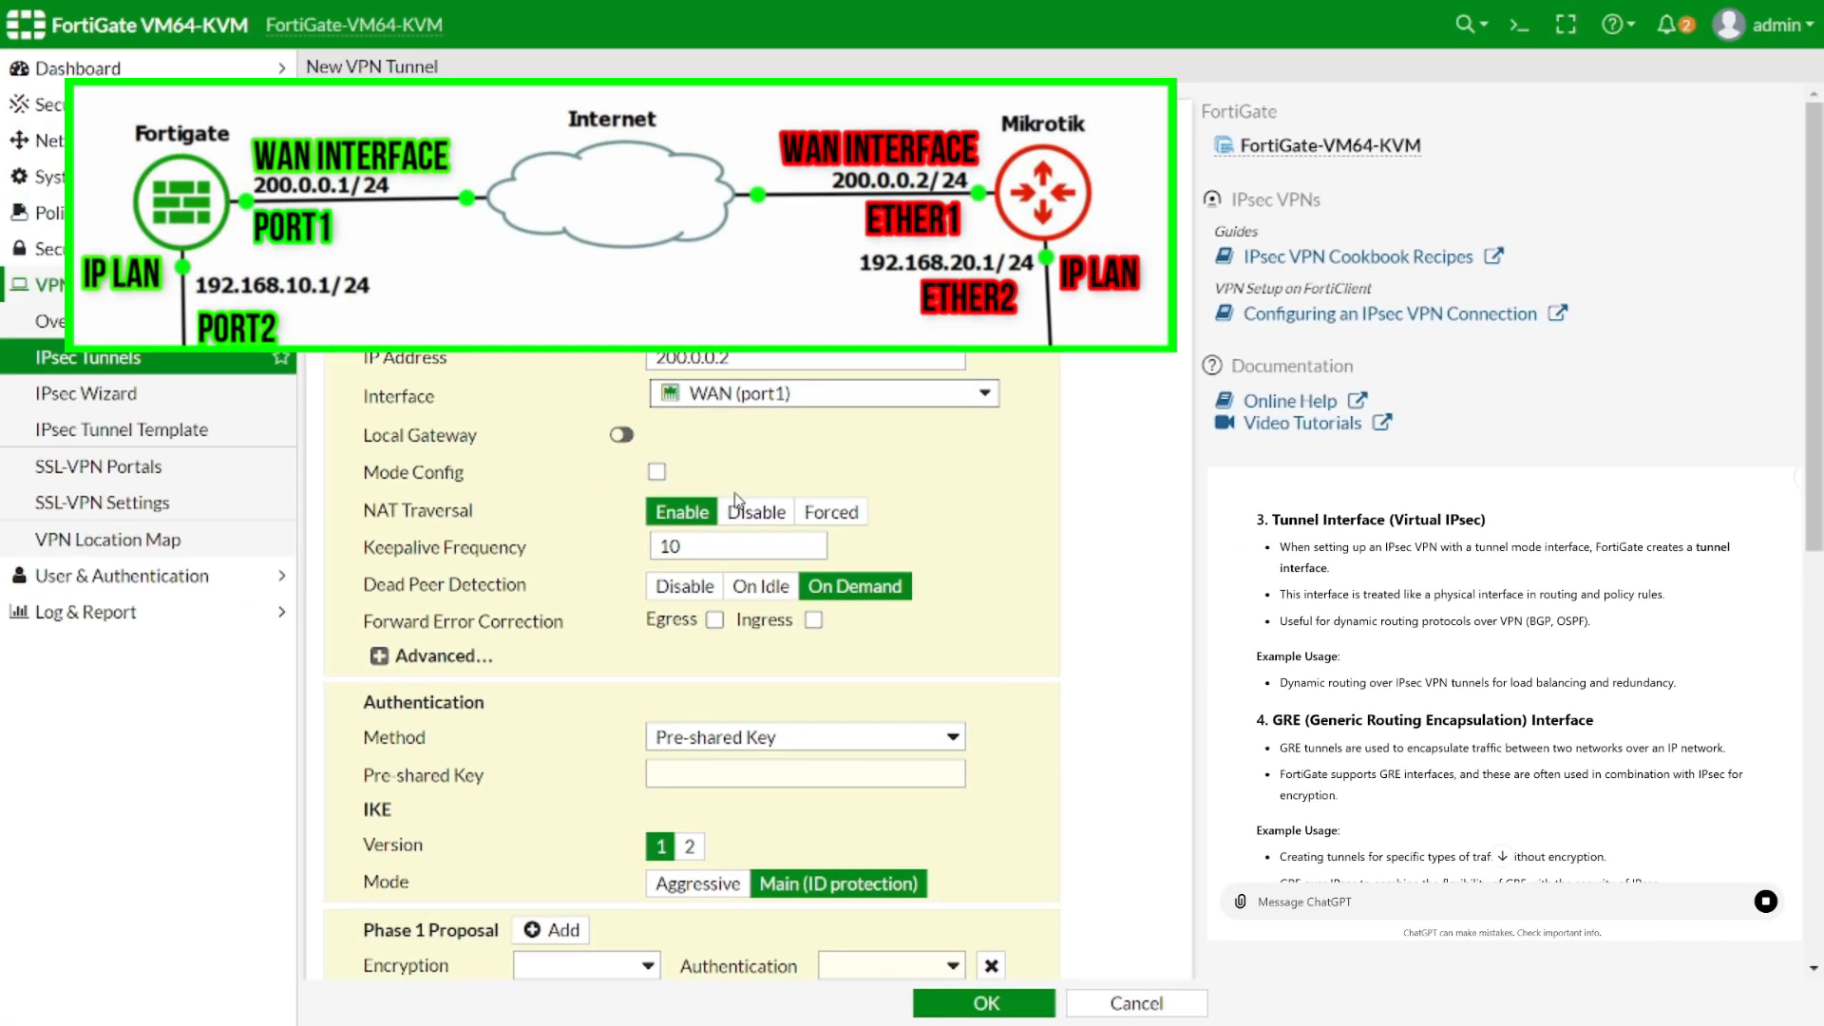
left_click(736, 501)
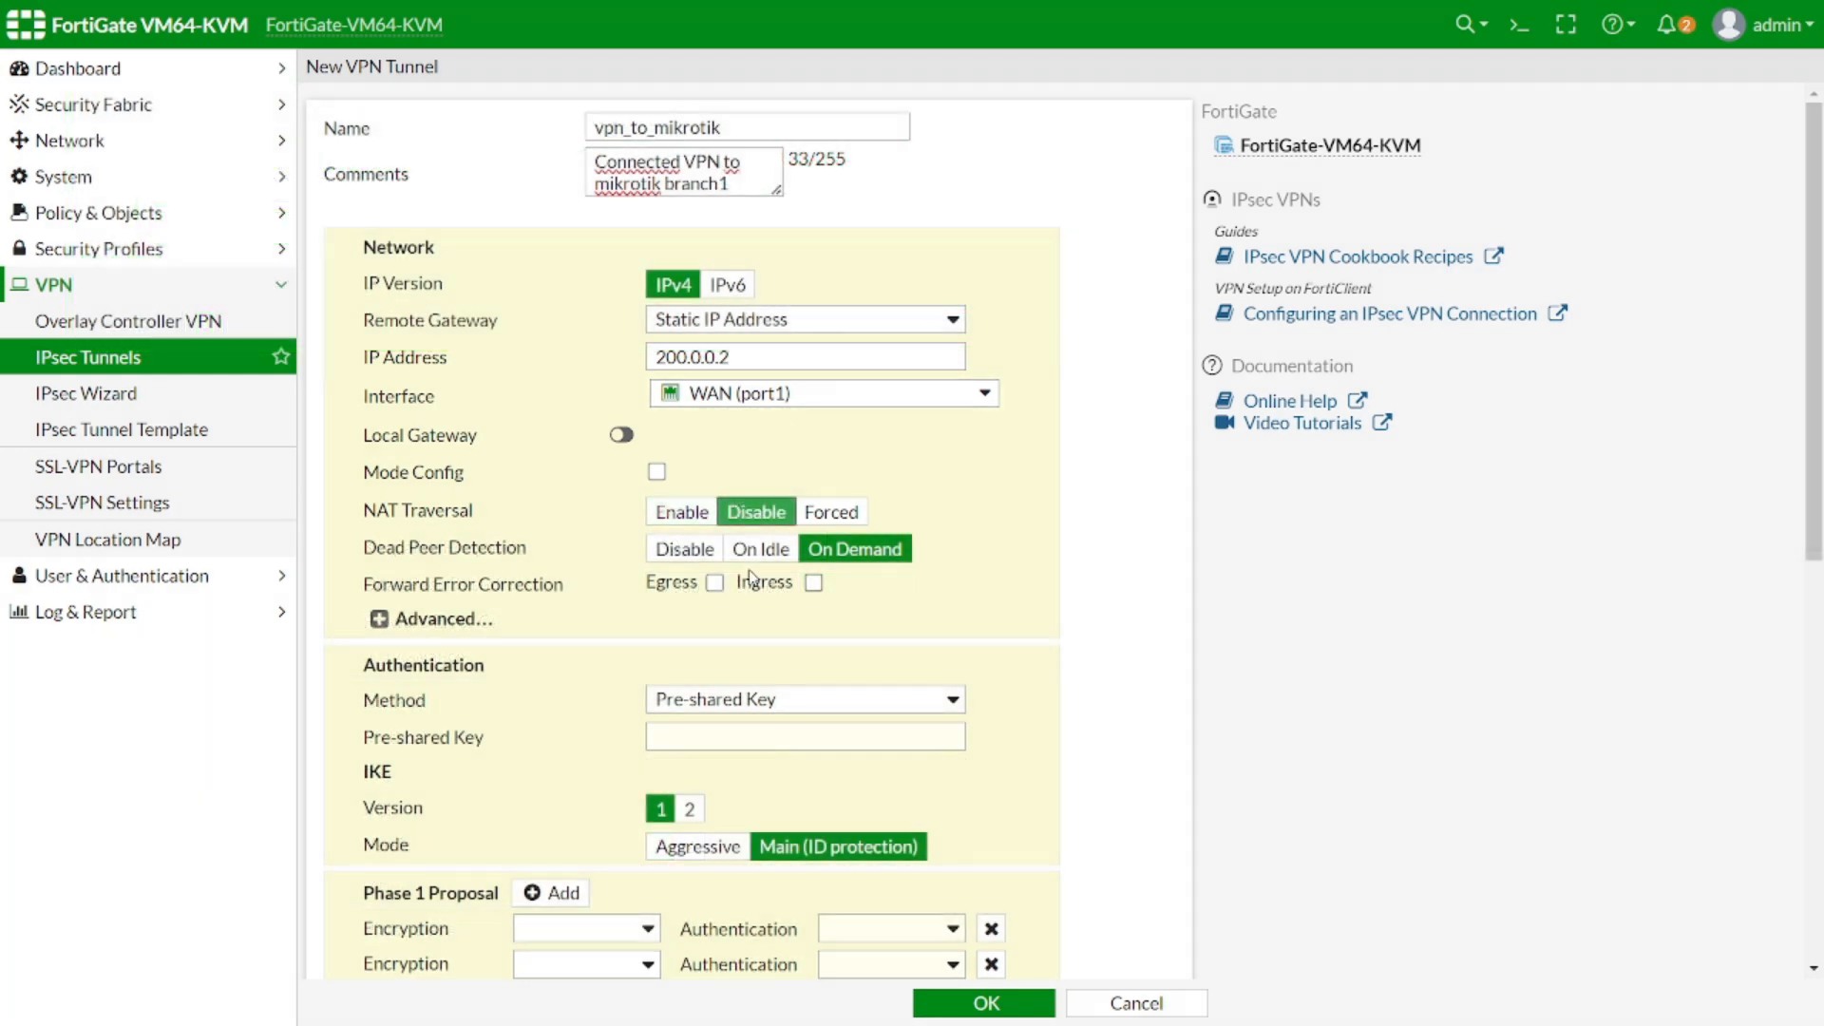
Show the tunnel's advanced options and ask the assistant about Dead Peer Detection 'on resume'
left_click(380, 618)
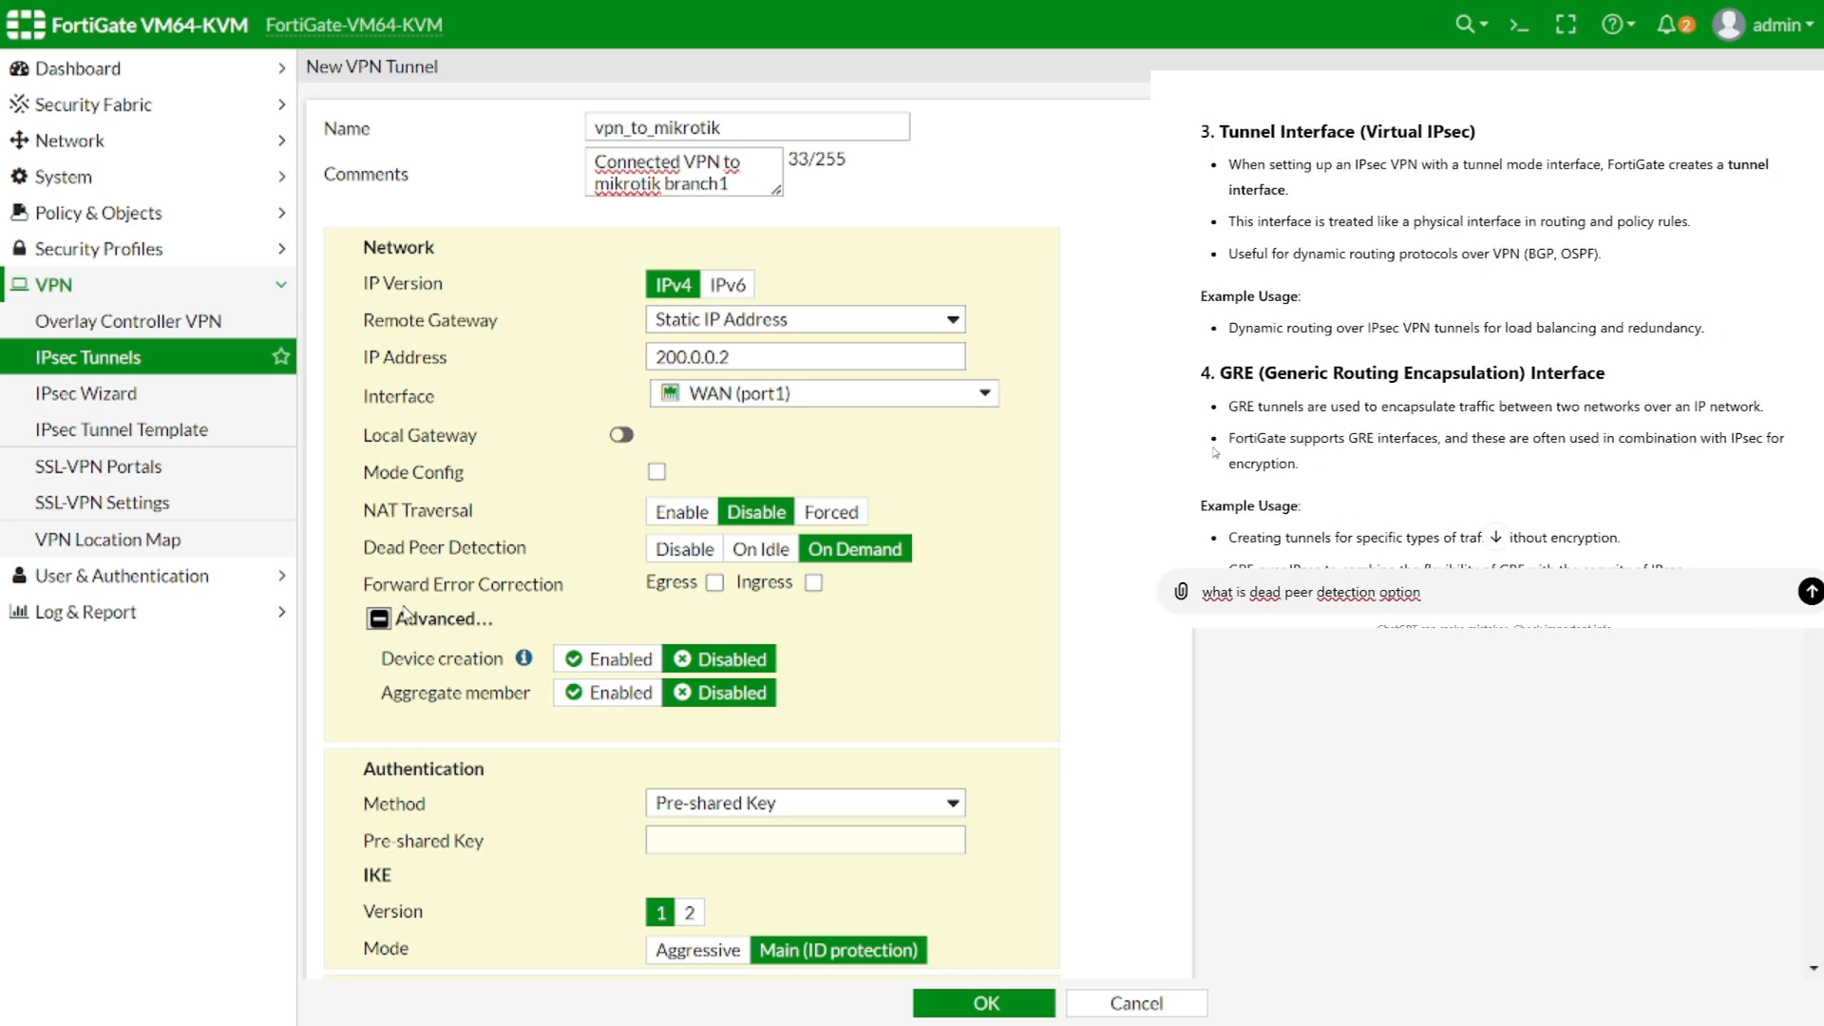
left_click(1759, 608)
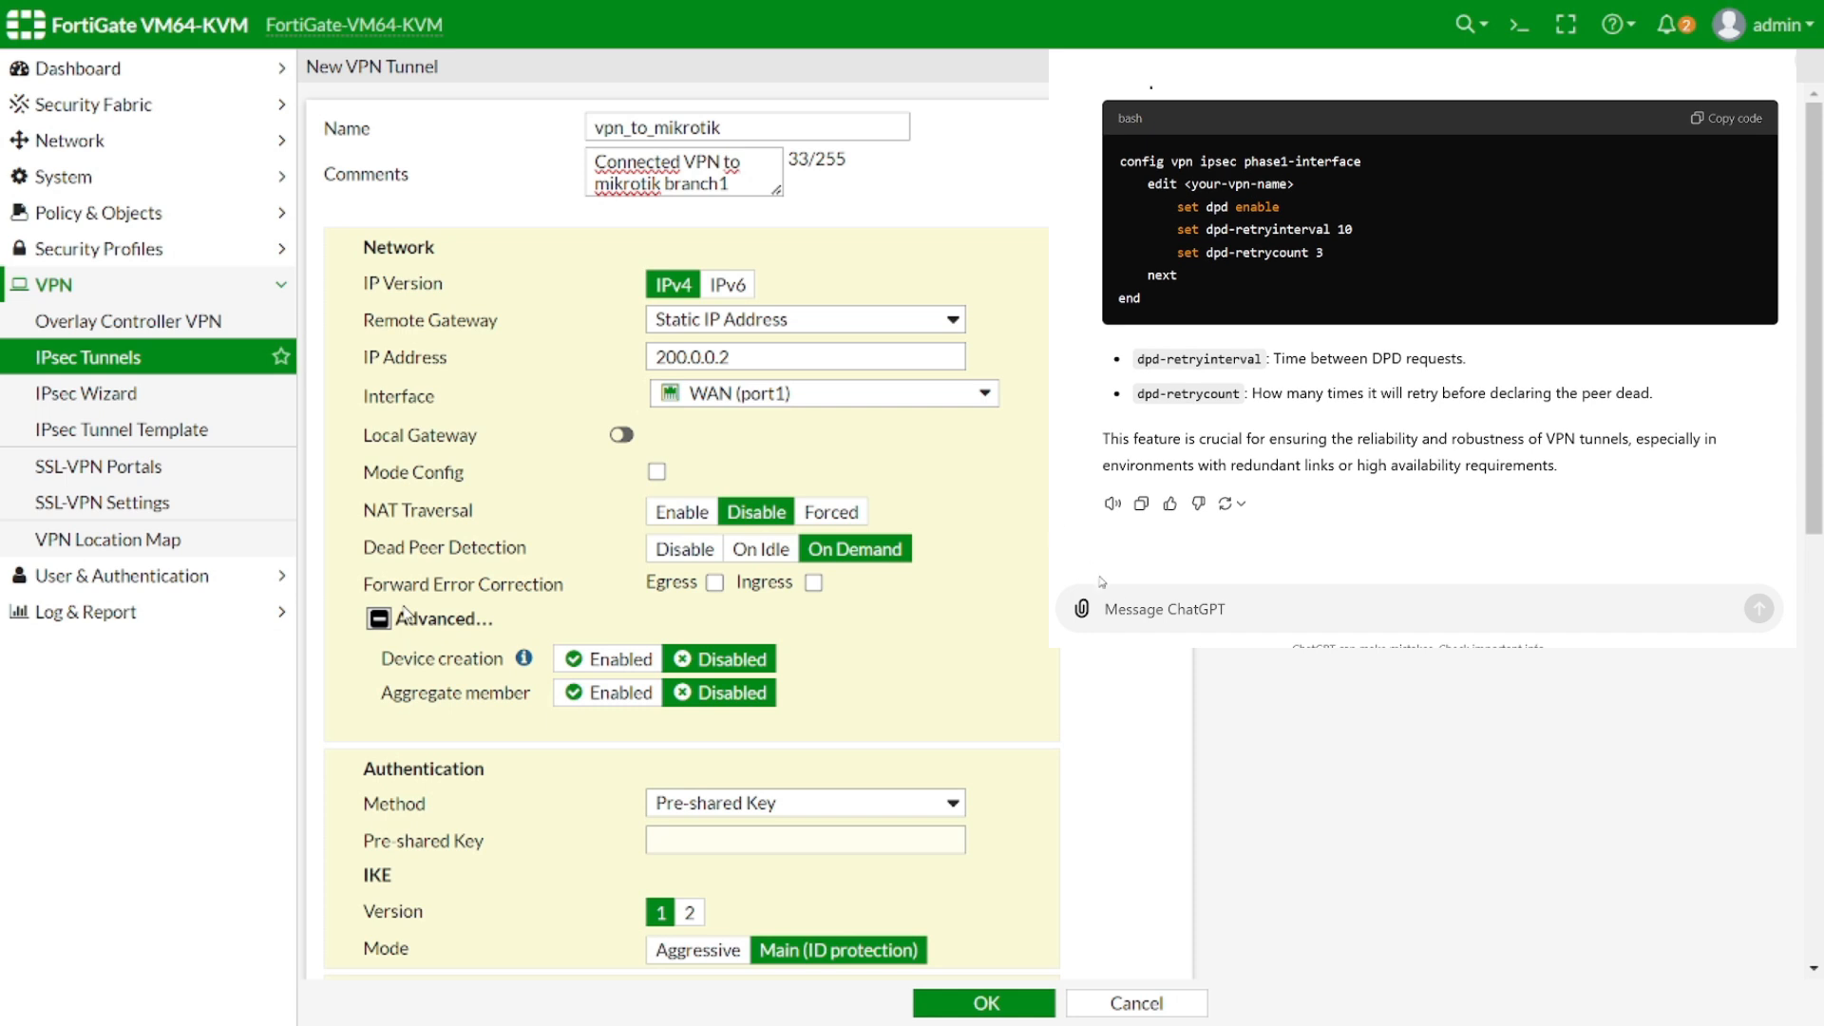
type("on resume")
key("Return")
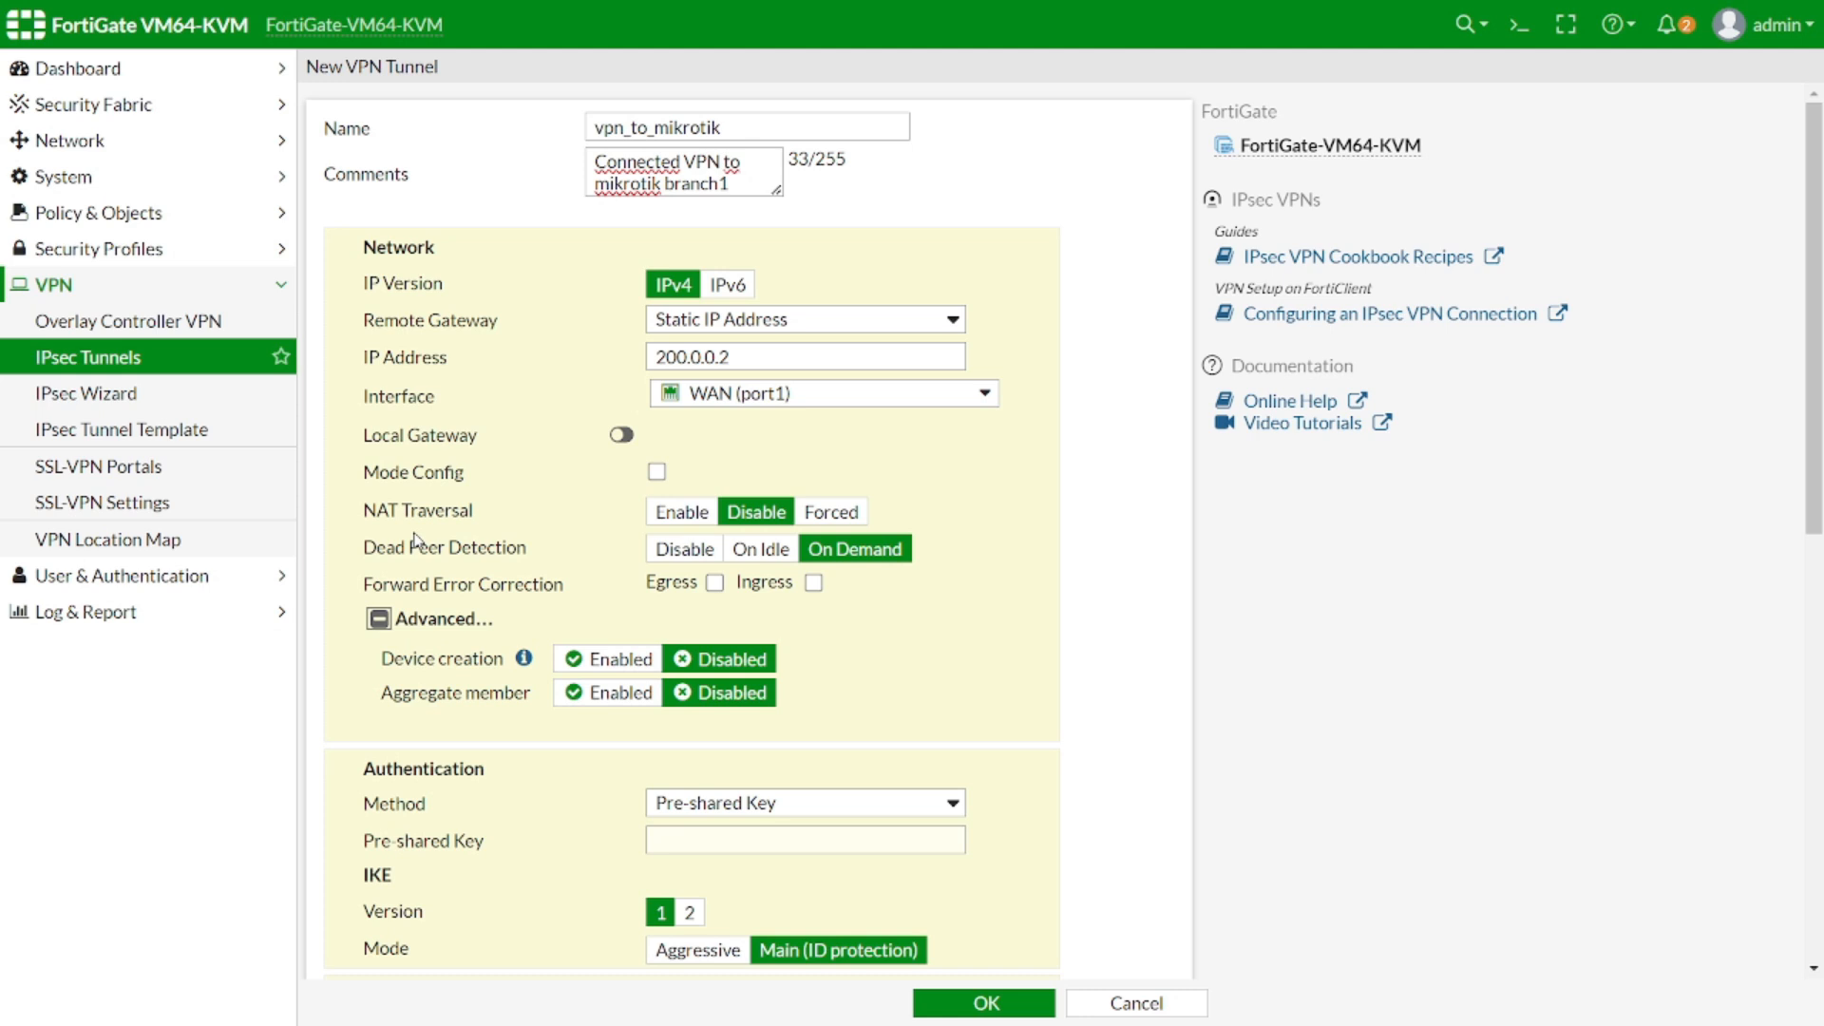
Enable device creation, enter the pre-shared key, select IKE version 2, and remove one Phase 1 proposal
left_click(611, 659)
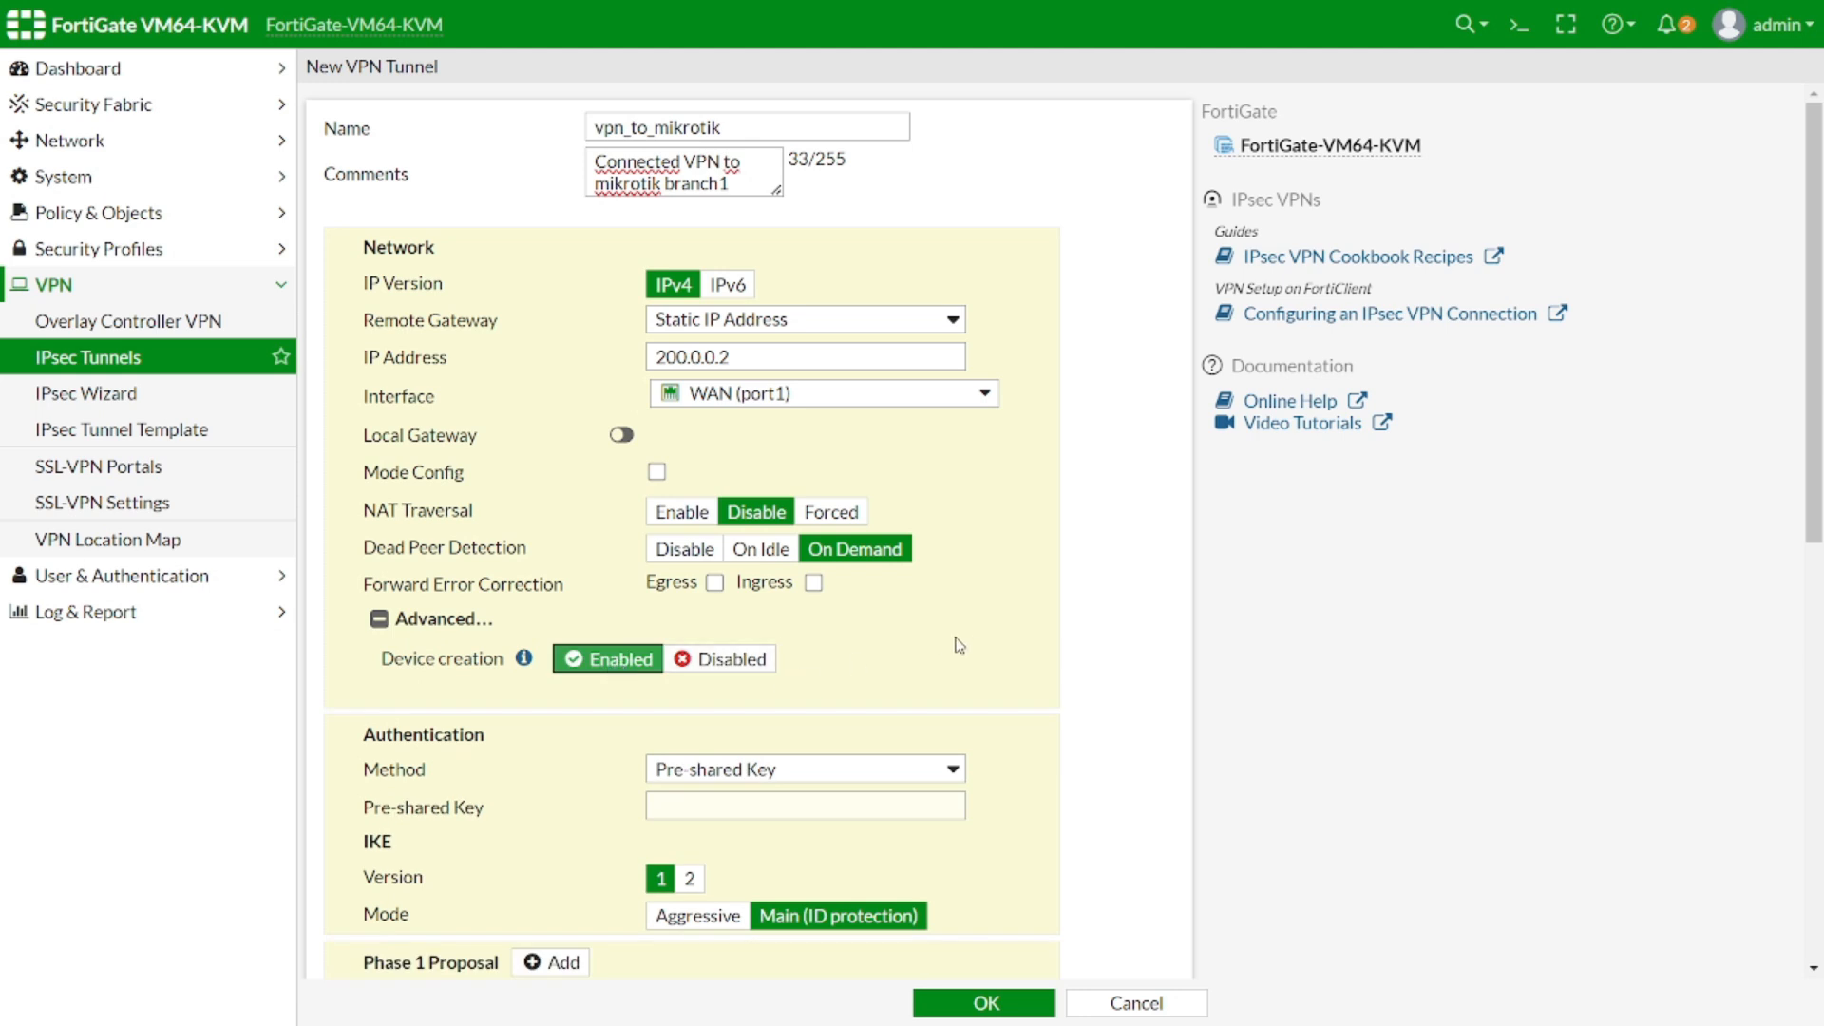
scroll(960, 646, "down", 3)
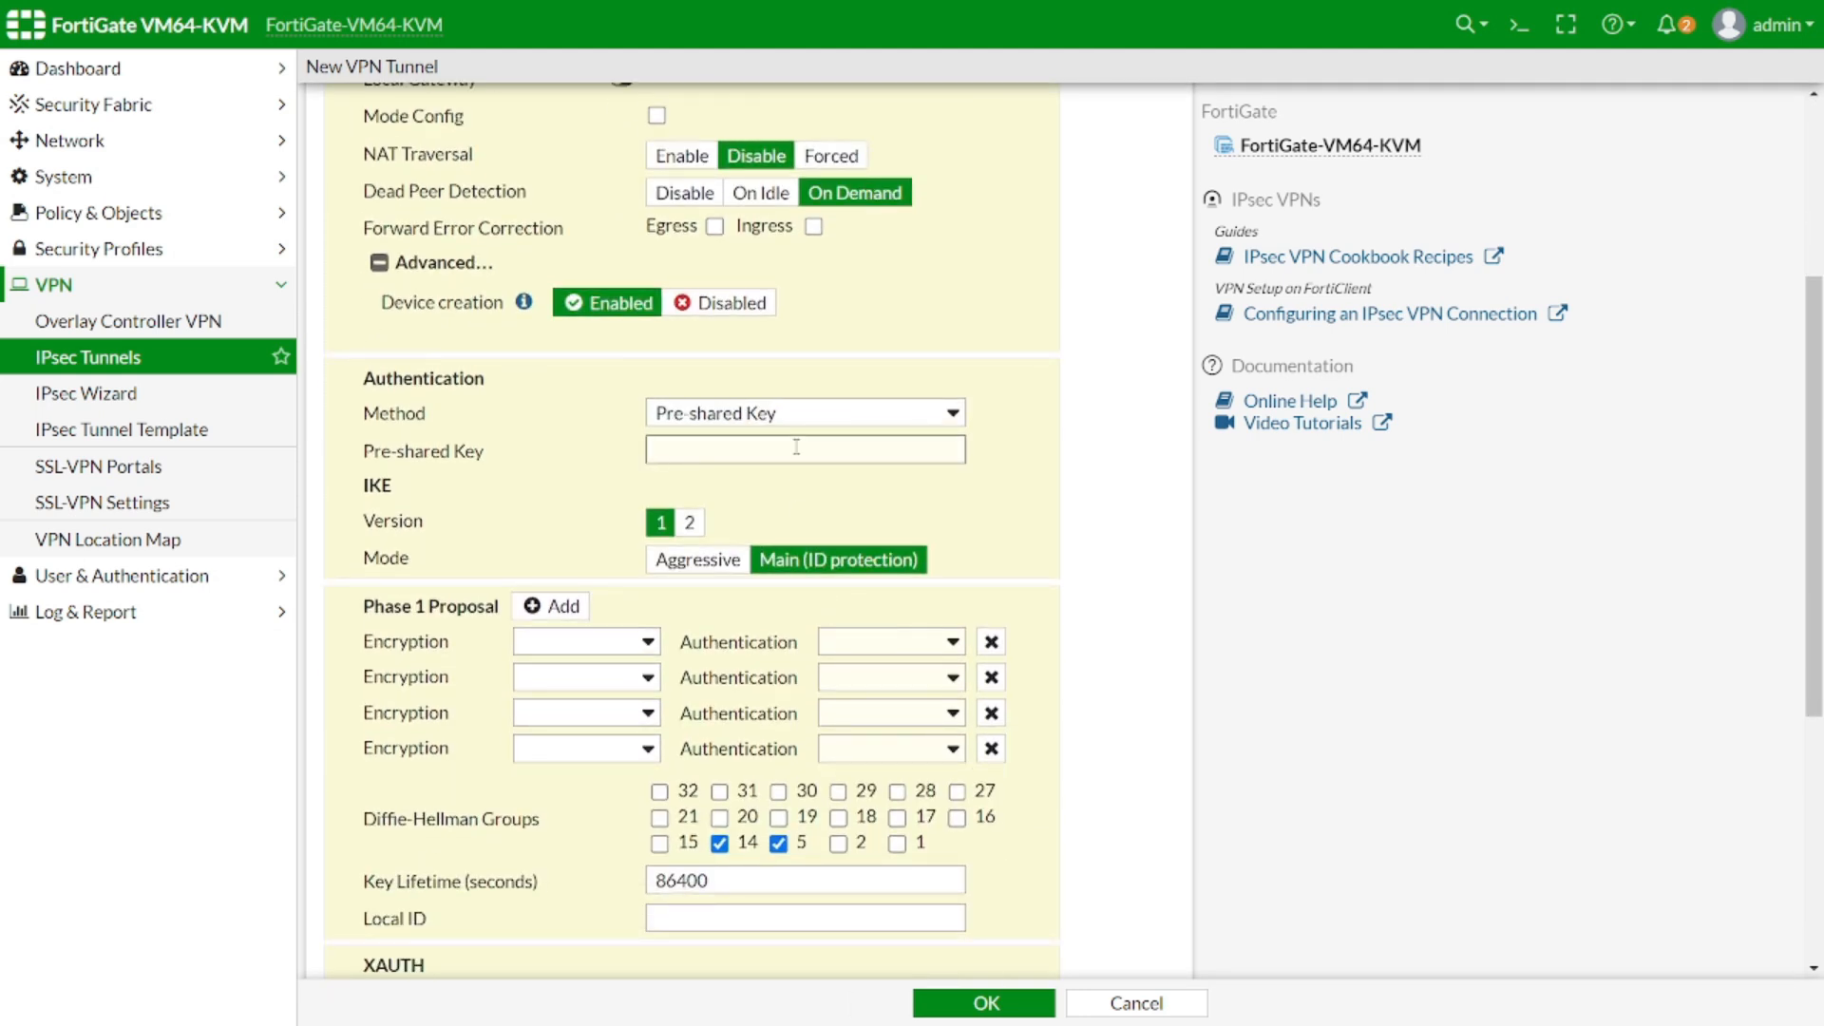
type("123456")
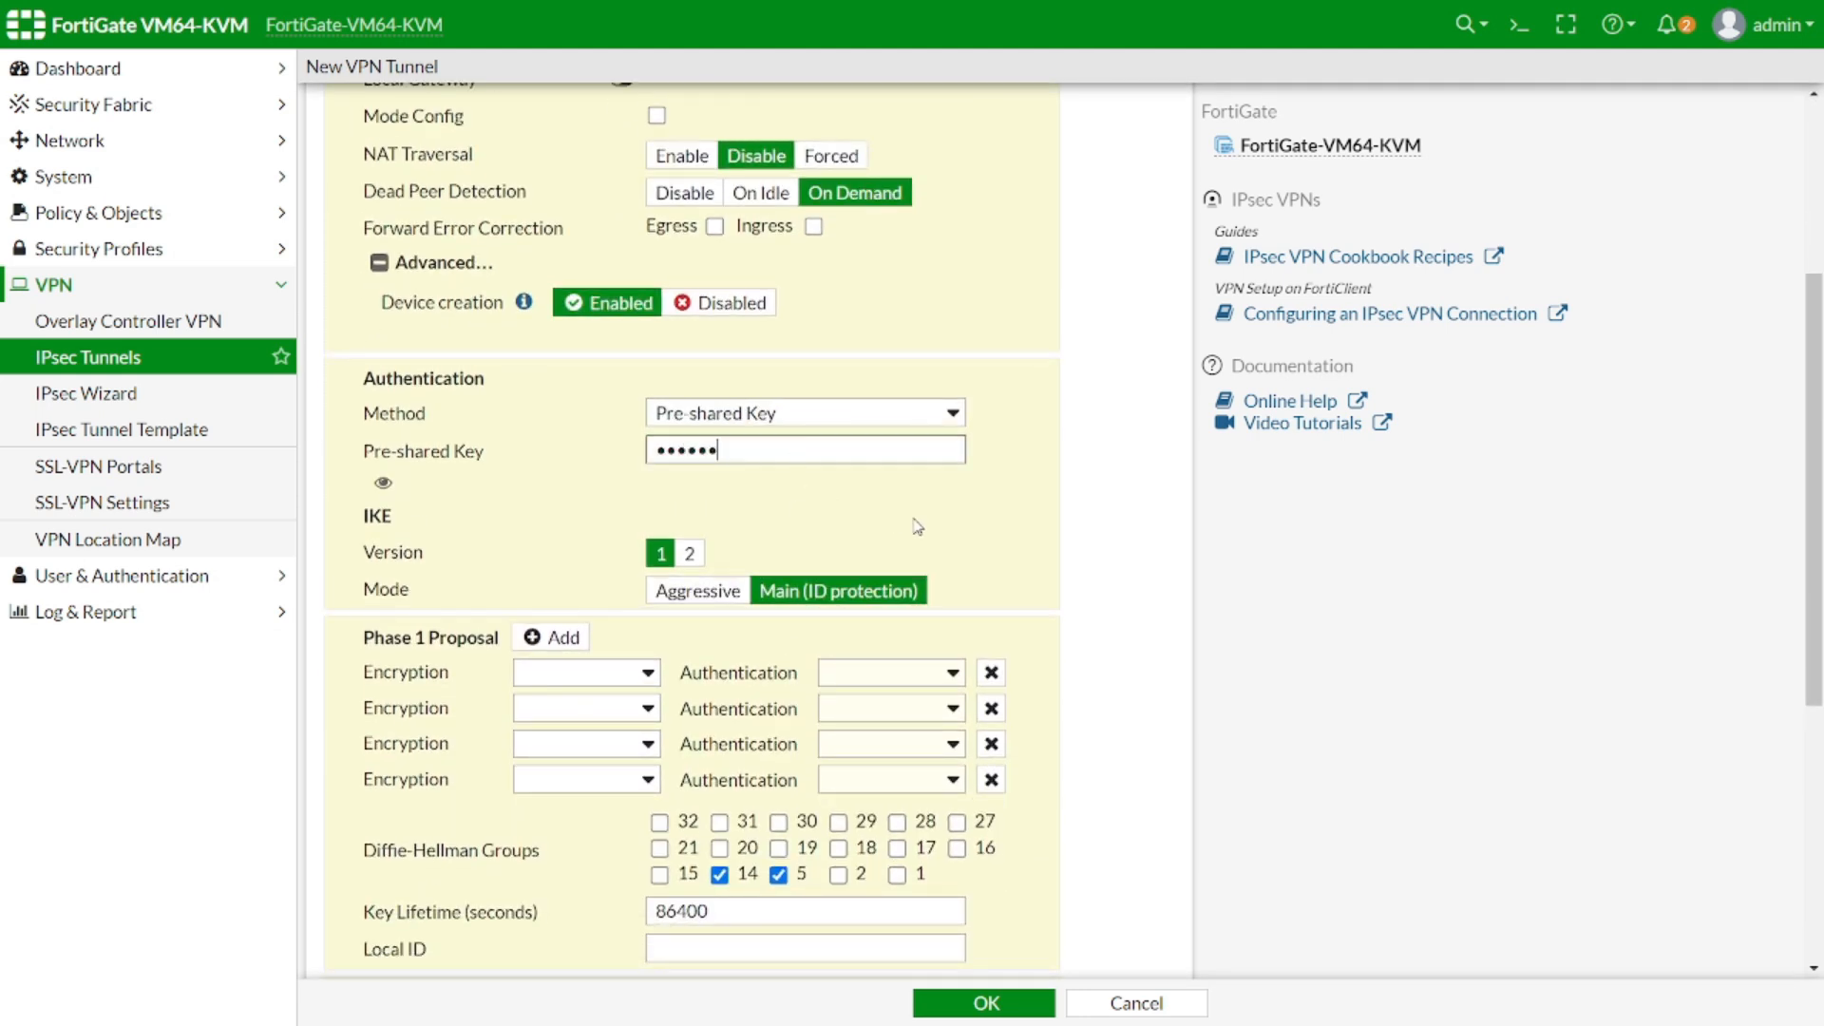
left_click(684, 552)
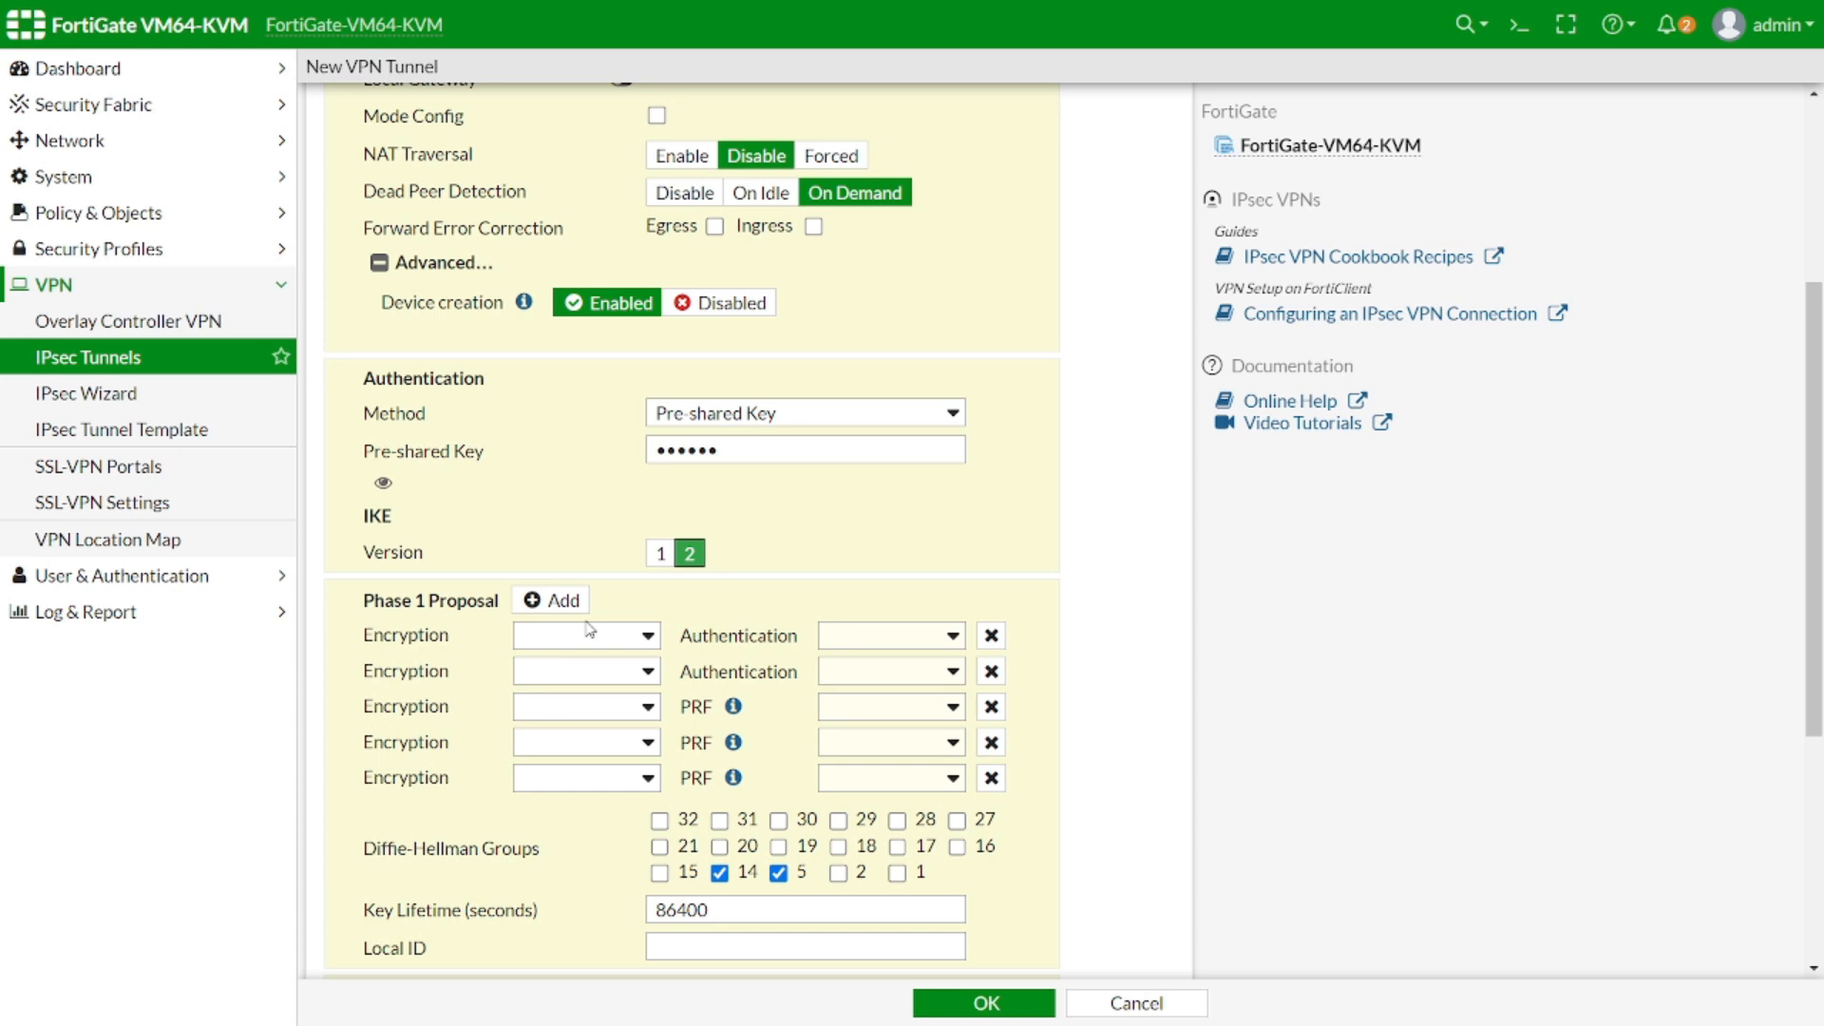
left_click(990, 635)
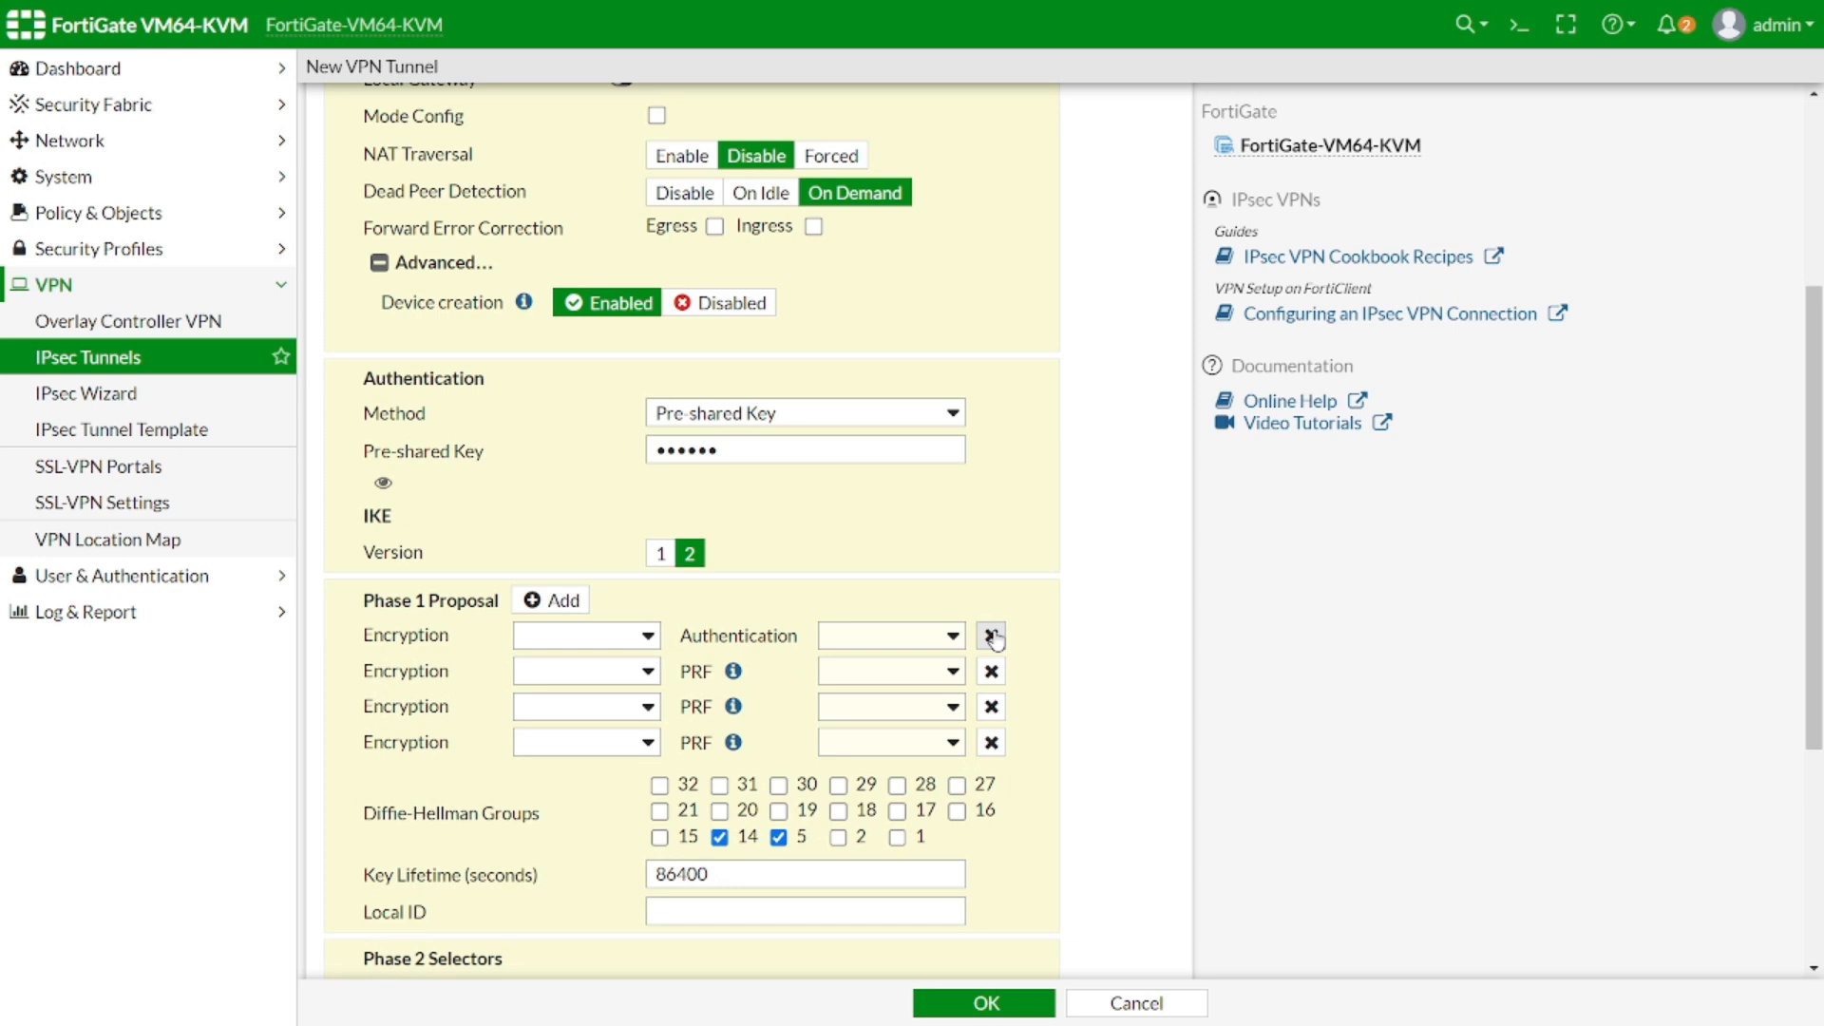
Reduce Phase 1 to a single DES/MD5 proposal with only Diffie-Hellman group 5
left_click(991, 636)
left_click(991, 635)
left_click(991, 636)
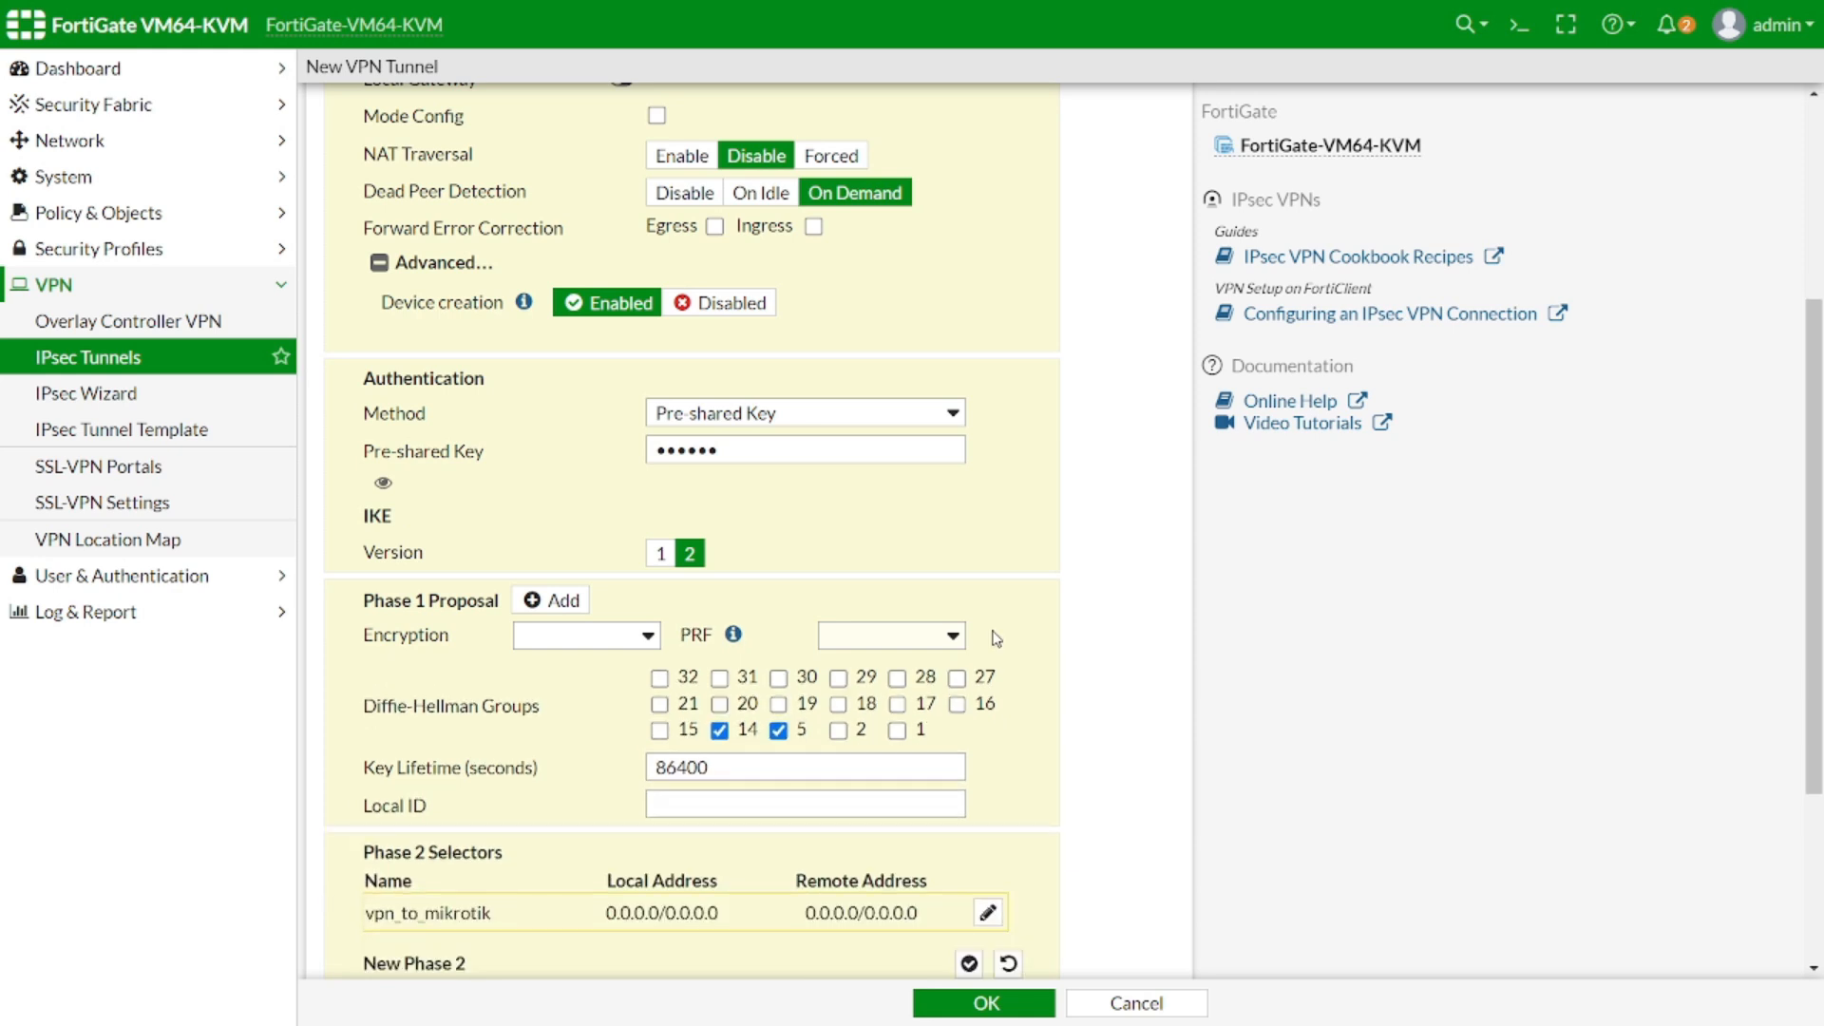
left_click(534, 637)
left_click(539, 694)
left_click(868, 637)
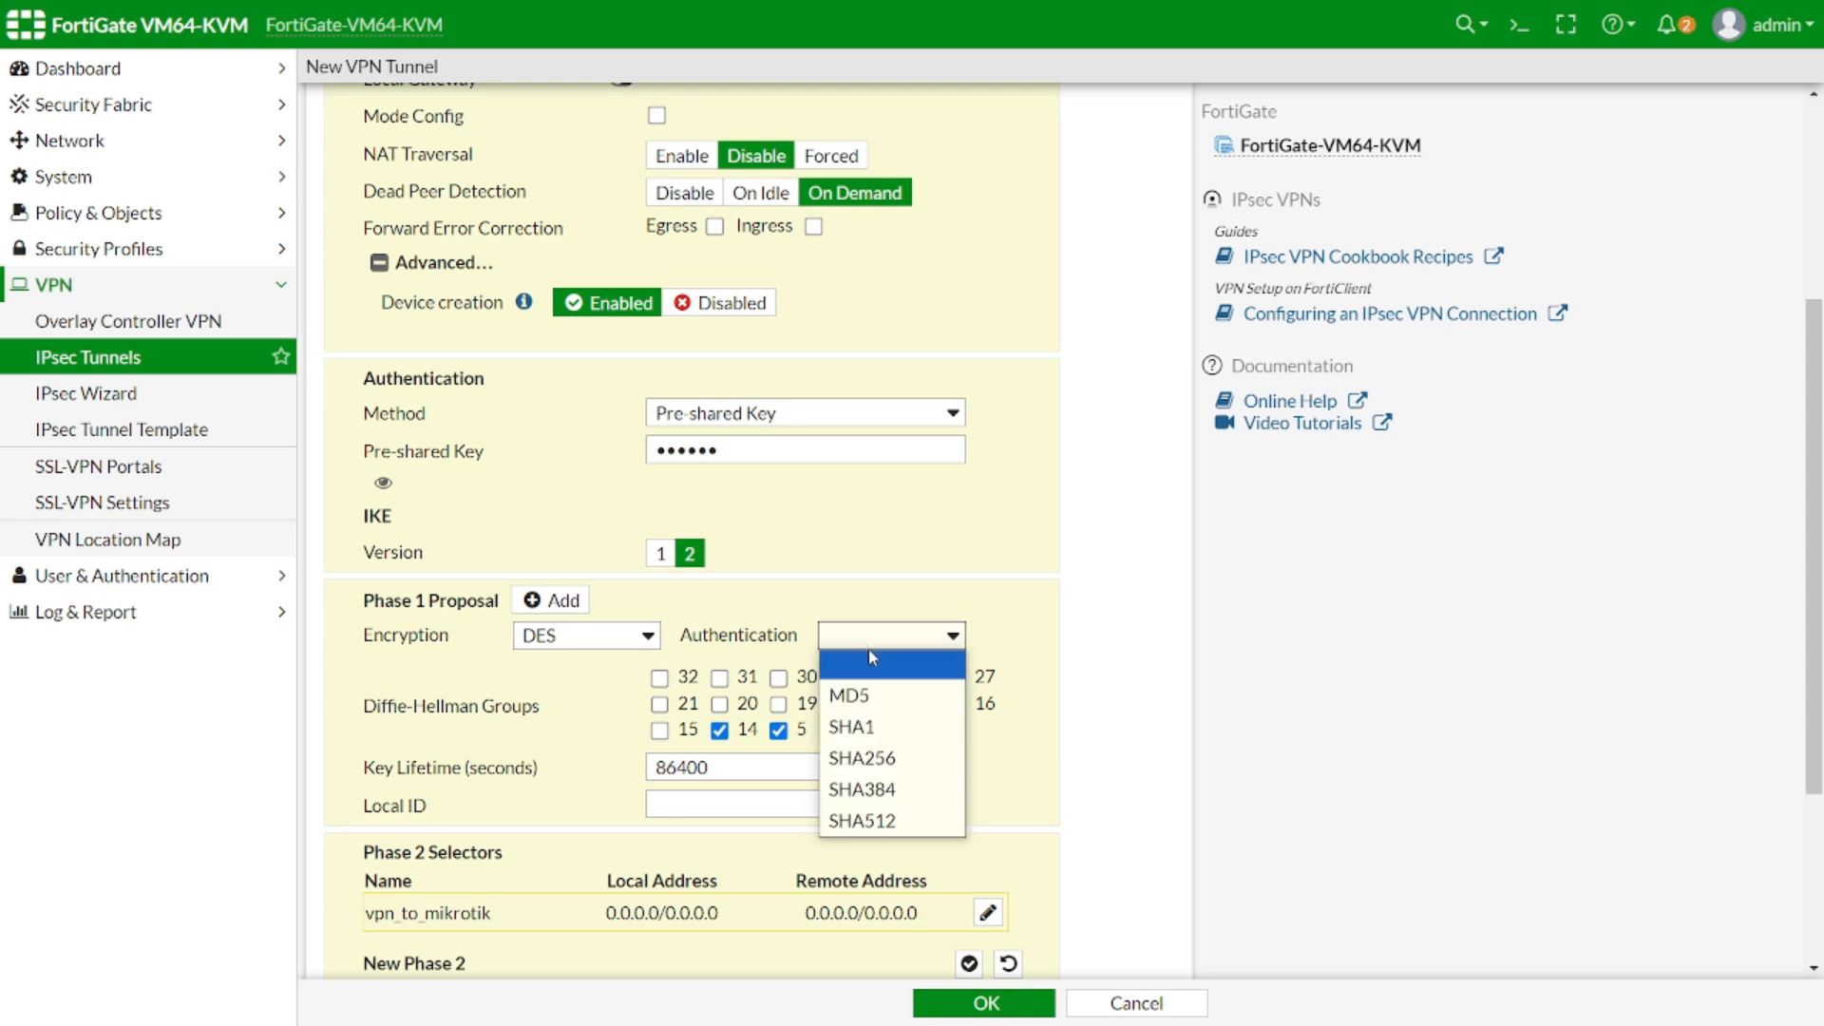
left_click(868, 692)
left_click(719, 730)
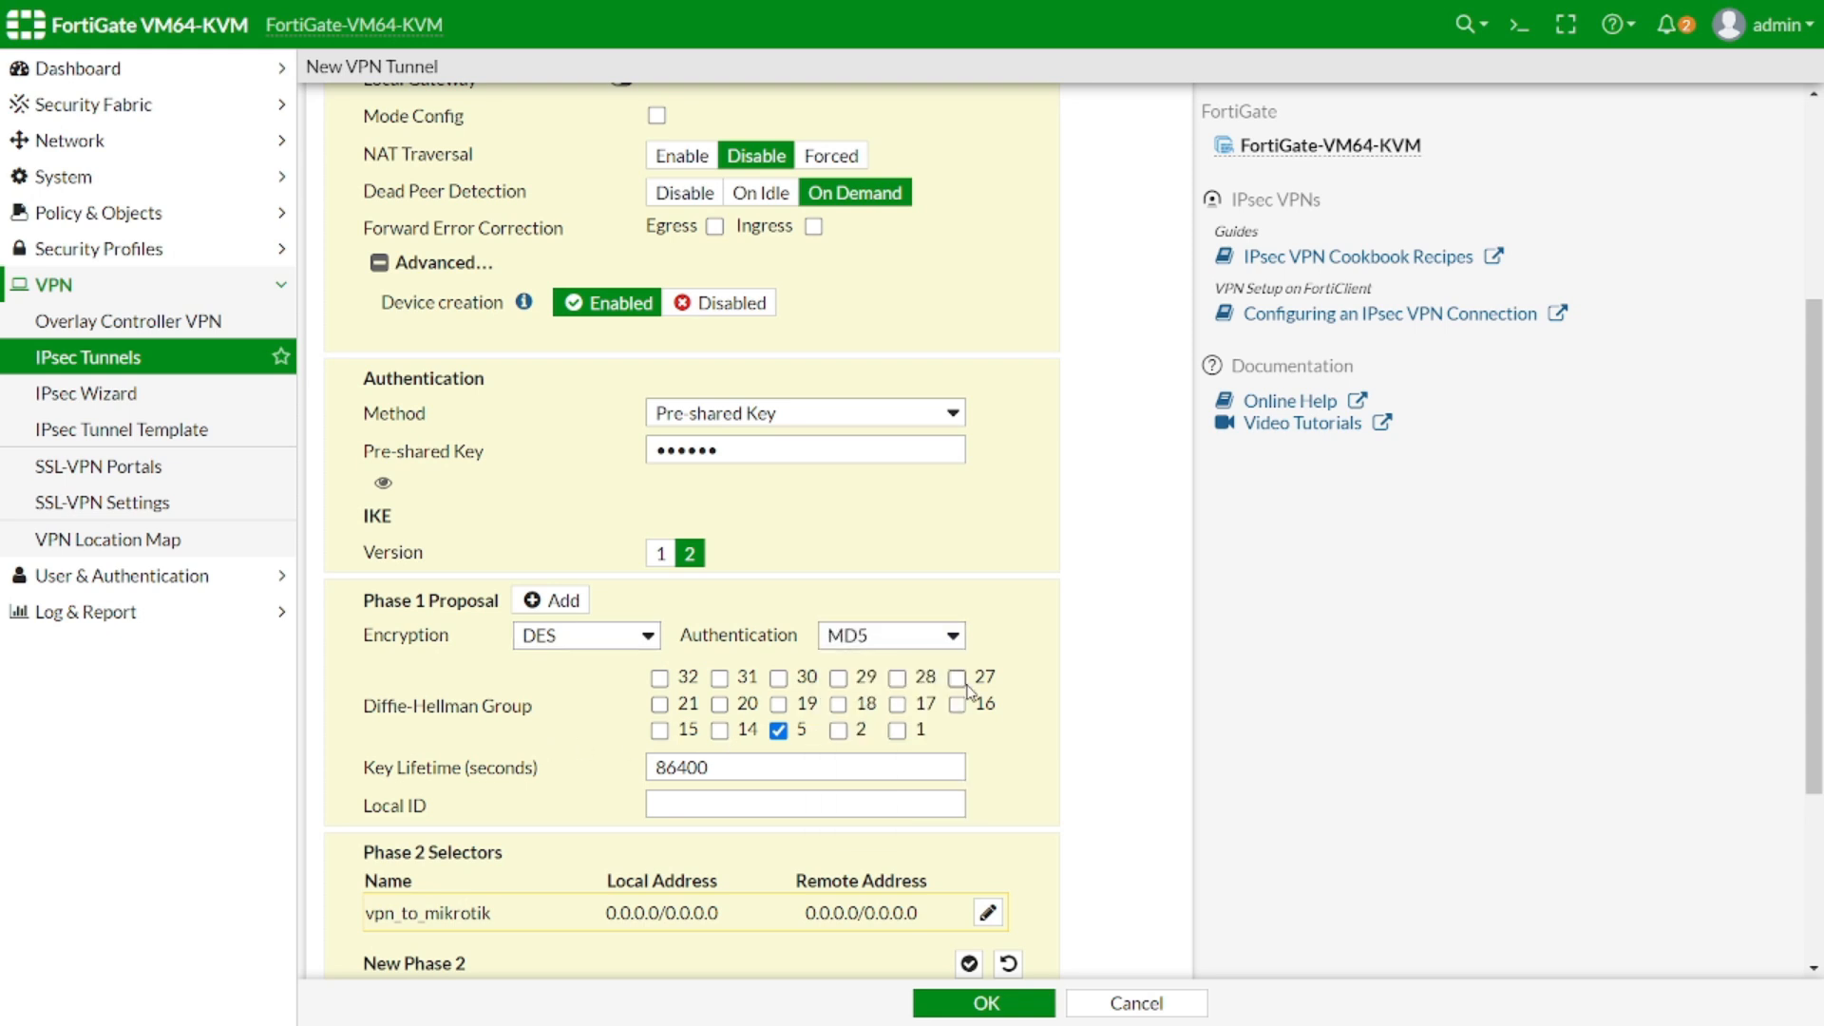
scroll(1072, 668, "down", 3)
scroll(1072, 668, "down", 1)
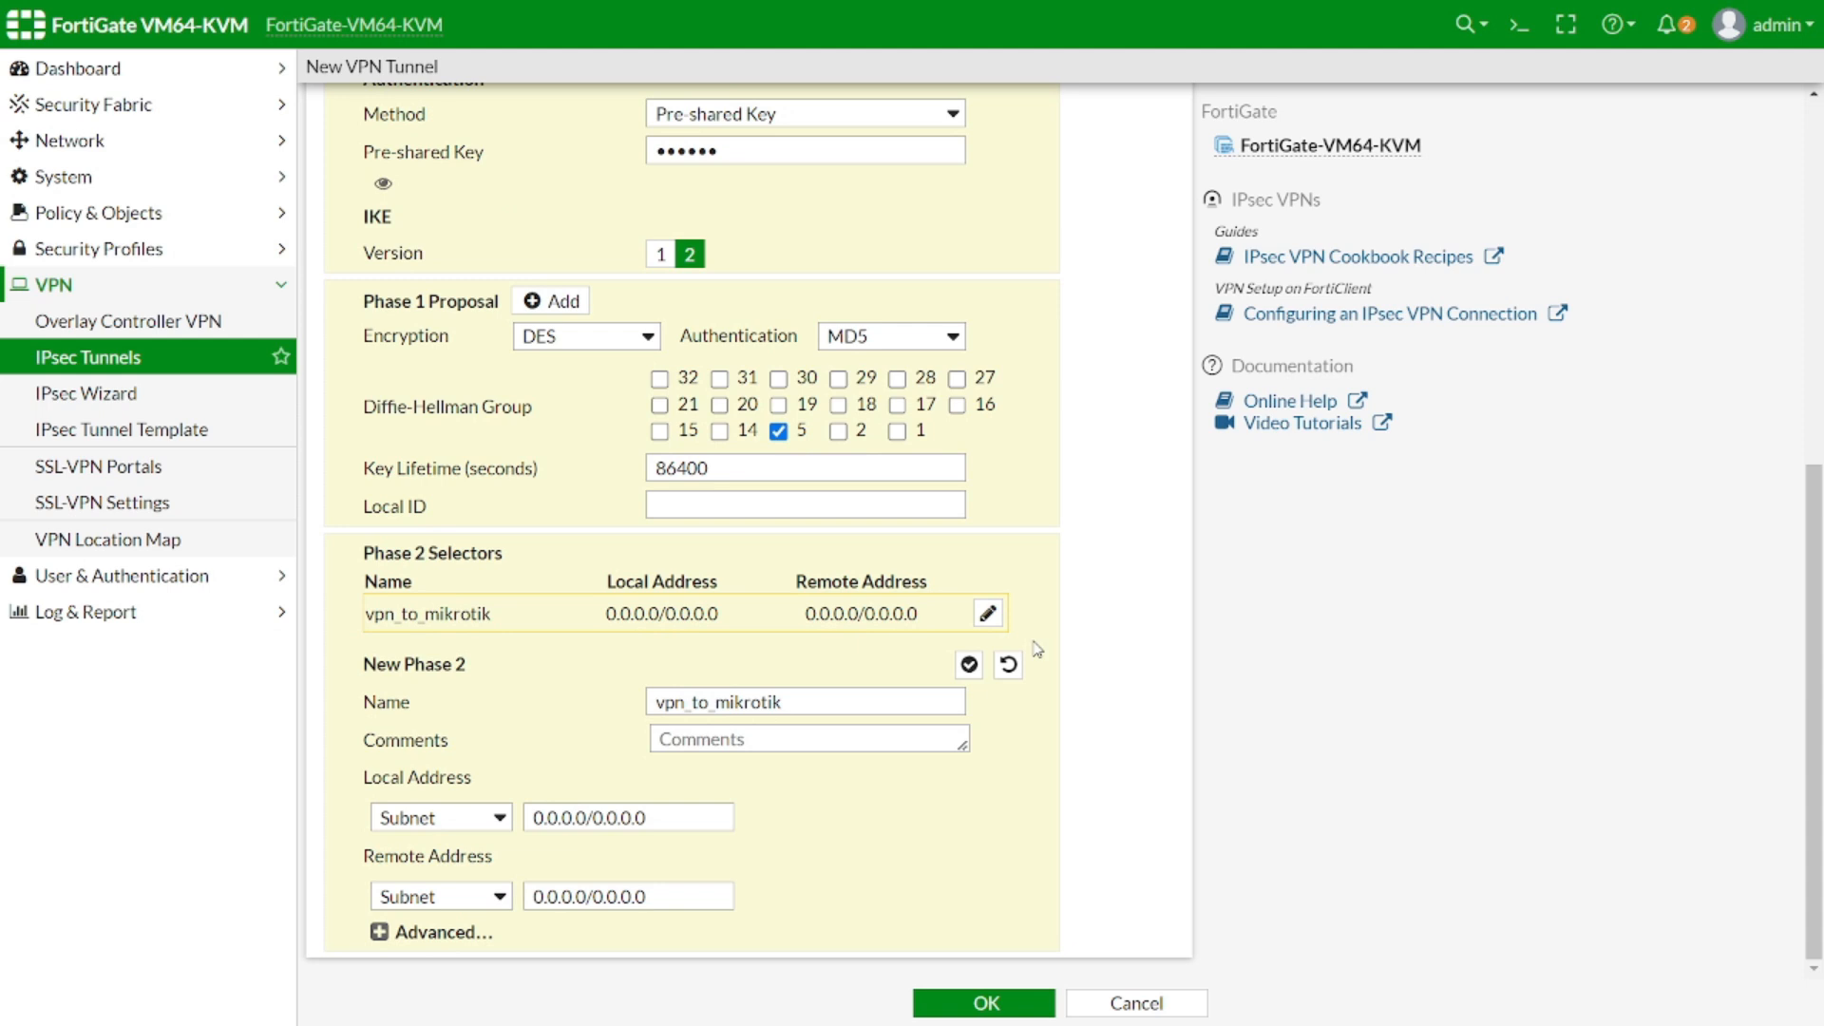
Name Phase 2 vpn_to_mikrotik_to_branch1 with local 192.168.10.0/24 and remote 192.168.20.0/24
left_click(841, 701)
type("_to_")
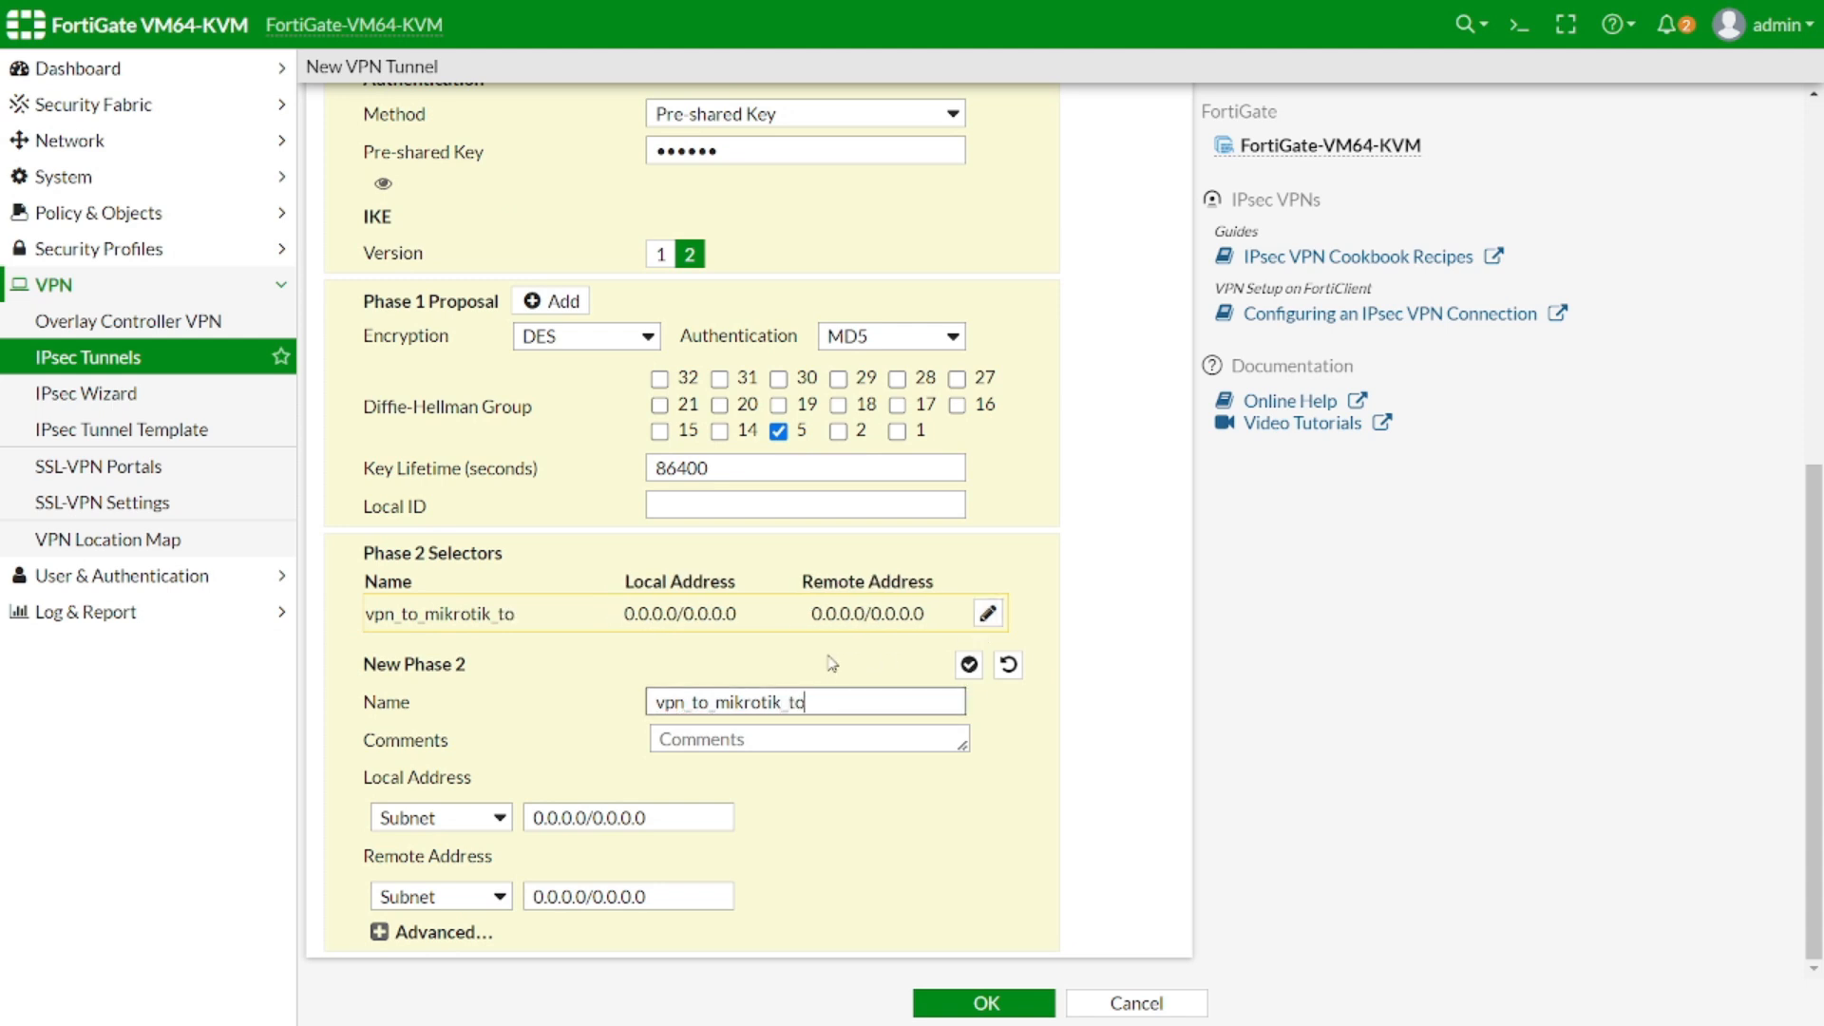
type("branch1")
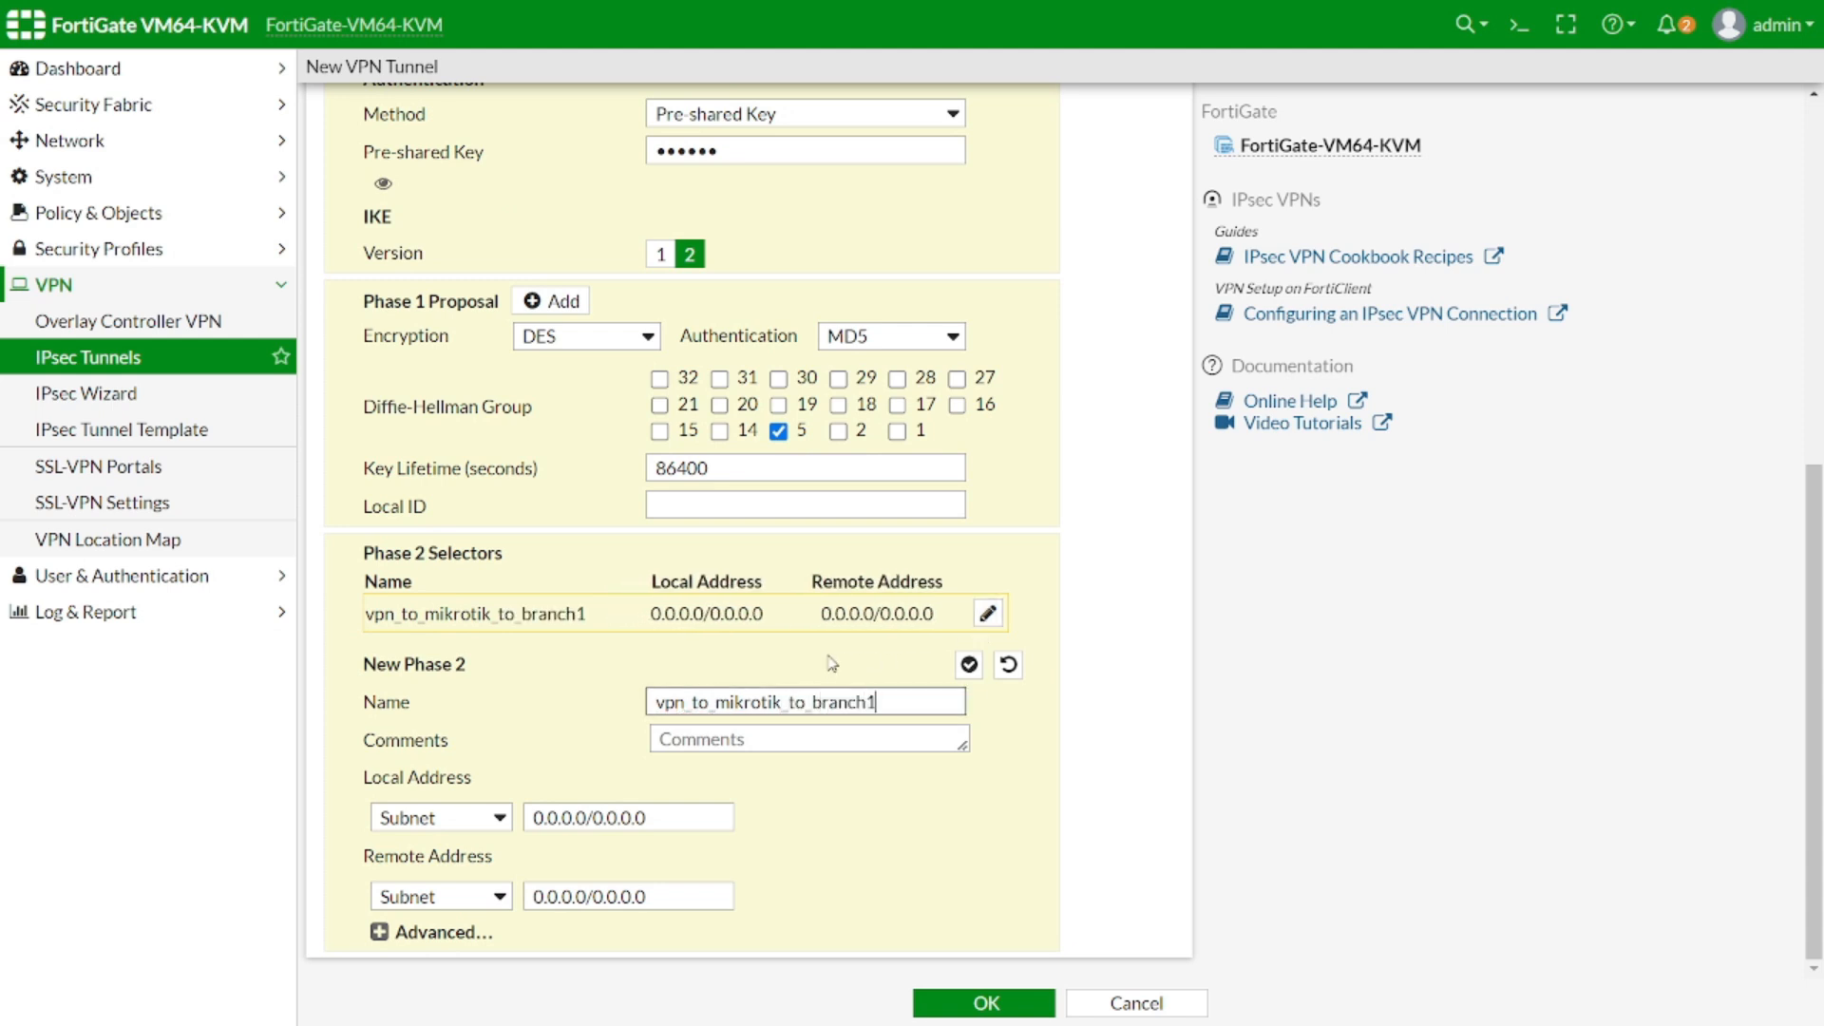
left_click_drag(701, 815, 501, 823)
type("192.1")
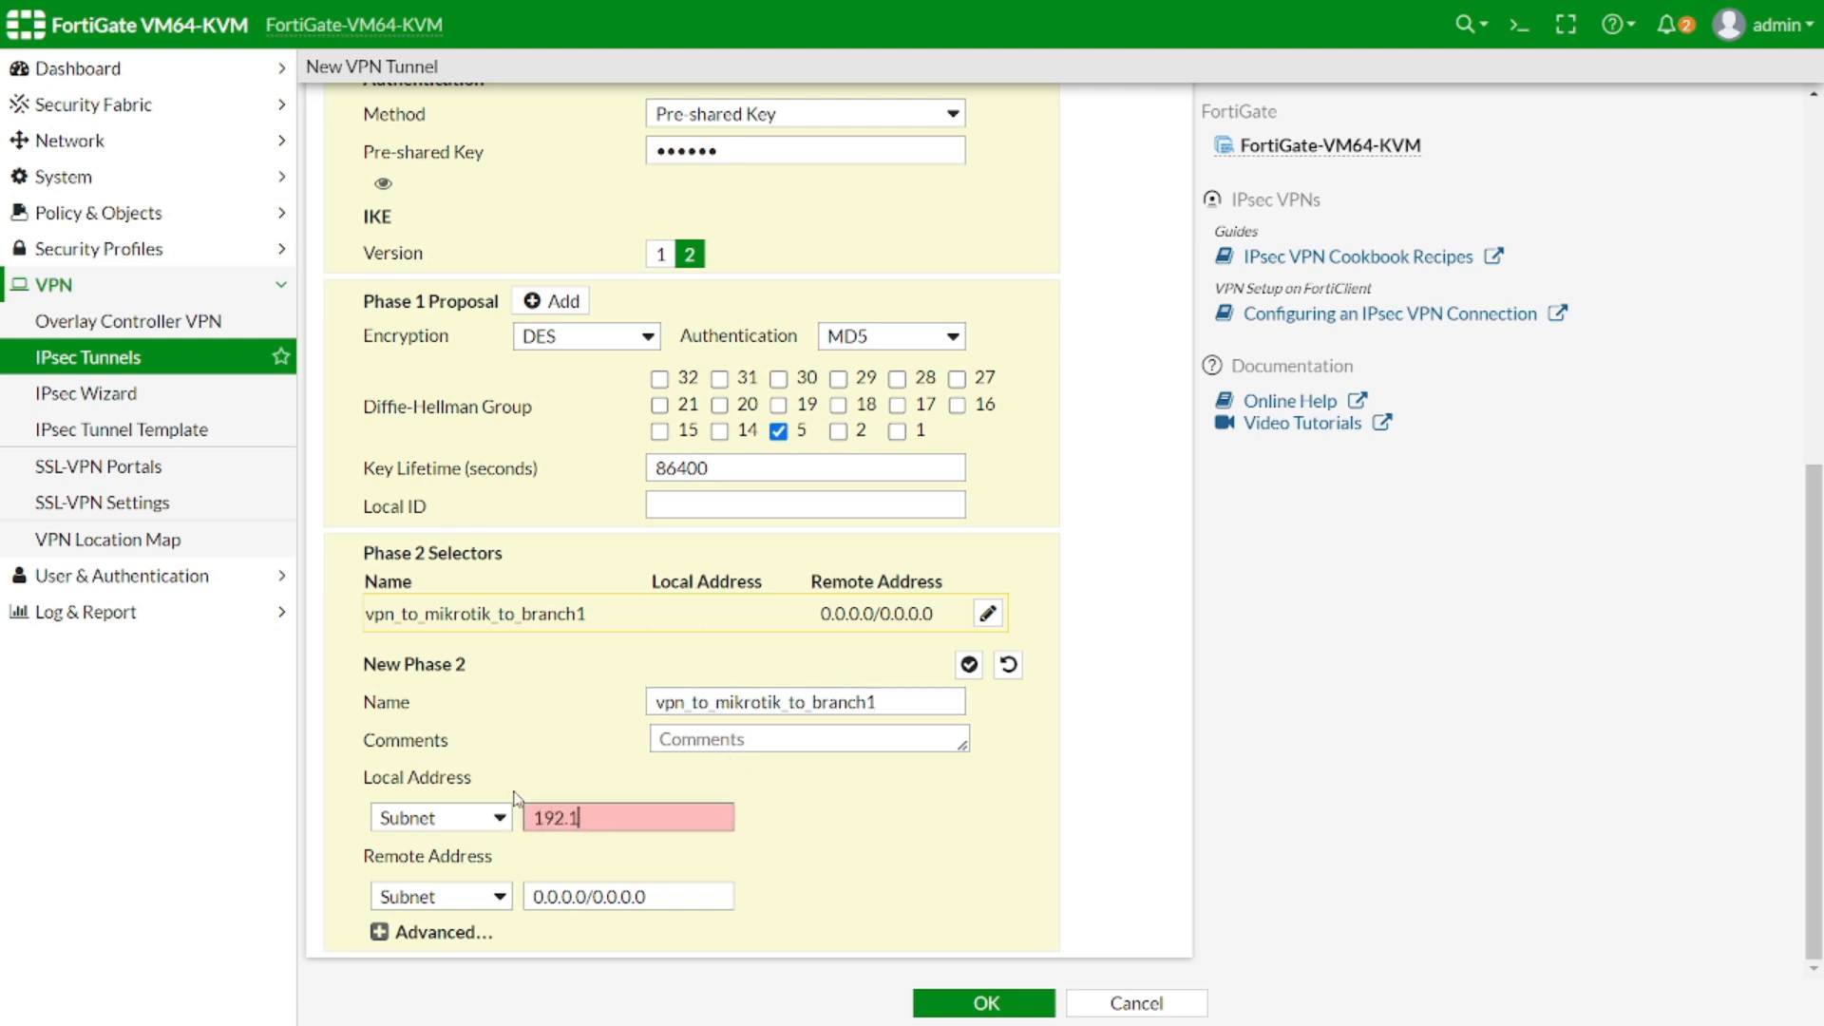
type("68.10.0/24")
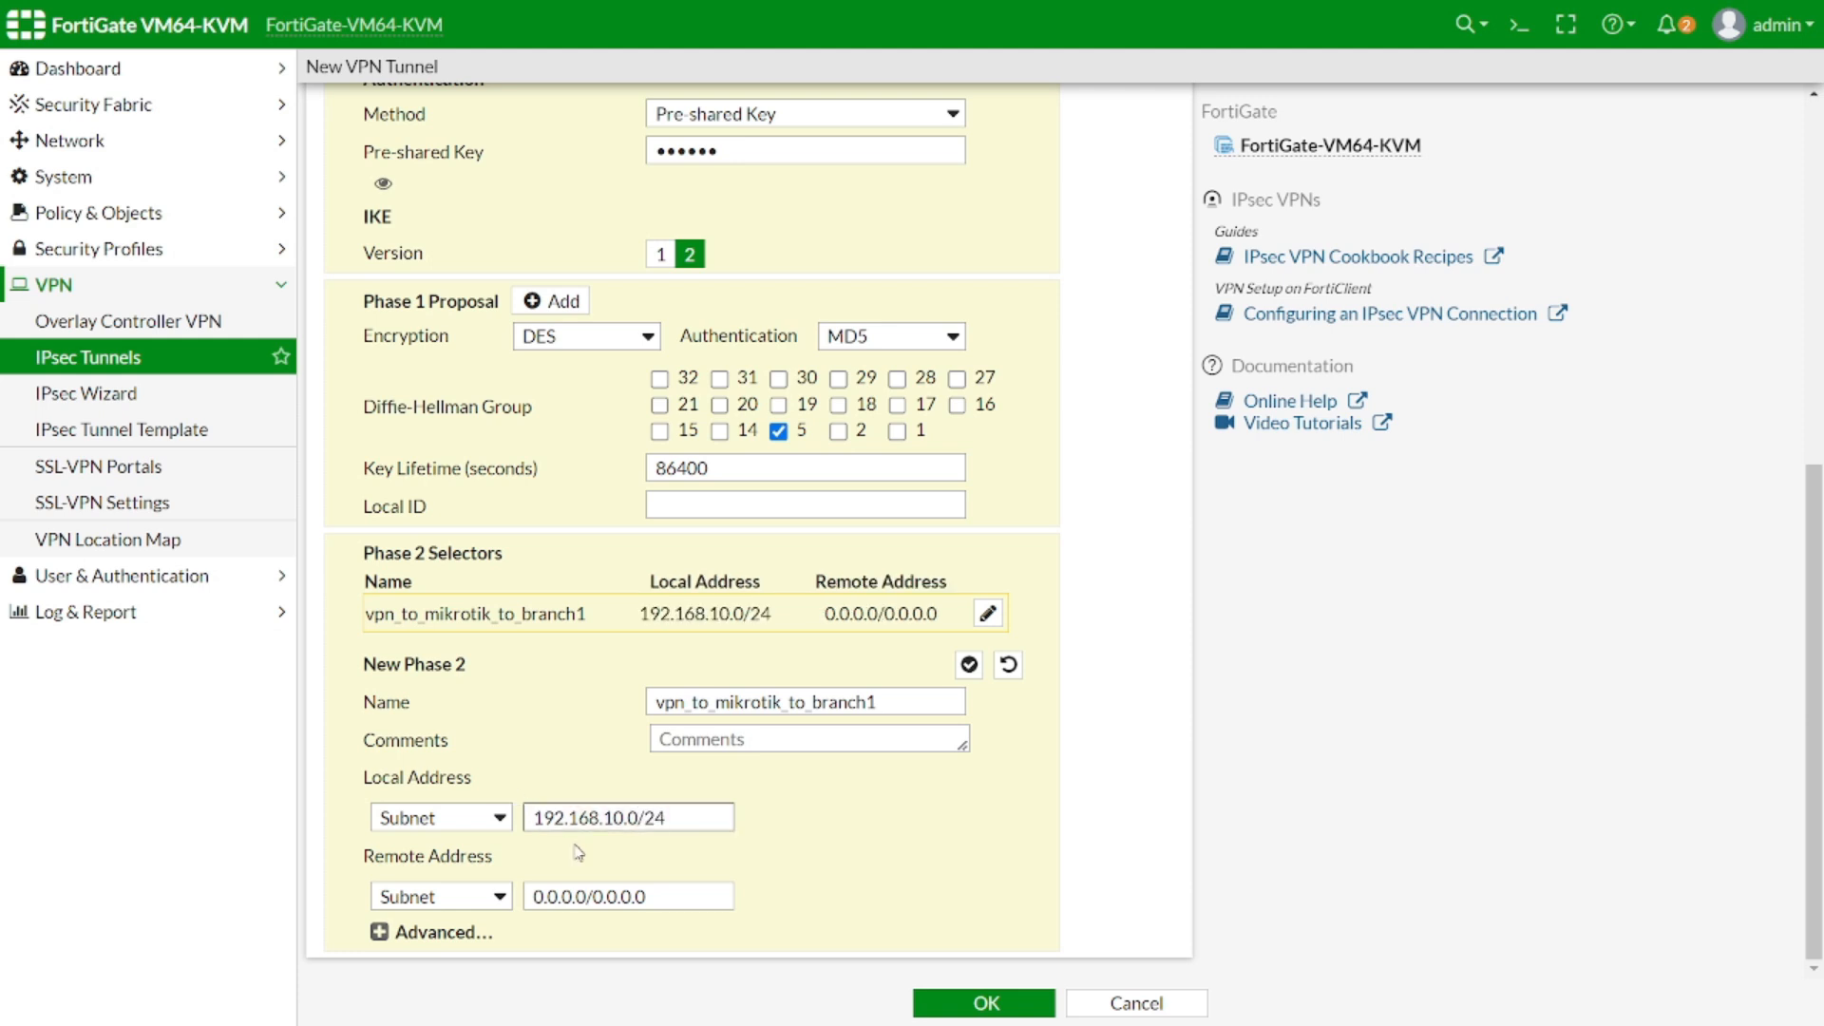
left_click_drag(665, 897, 527, 893)
type("192")
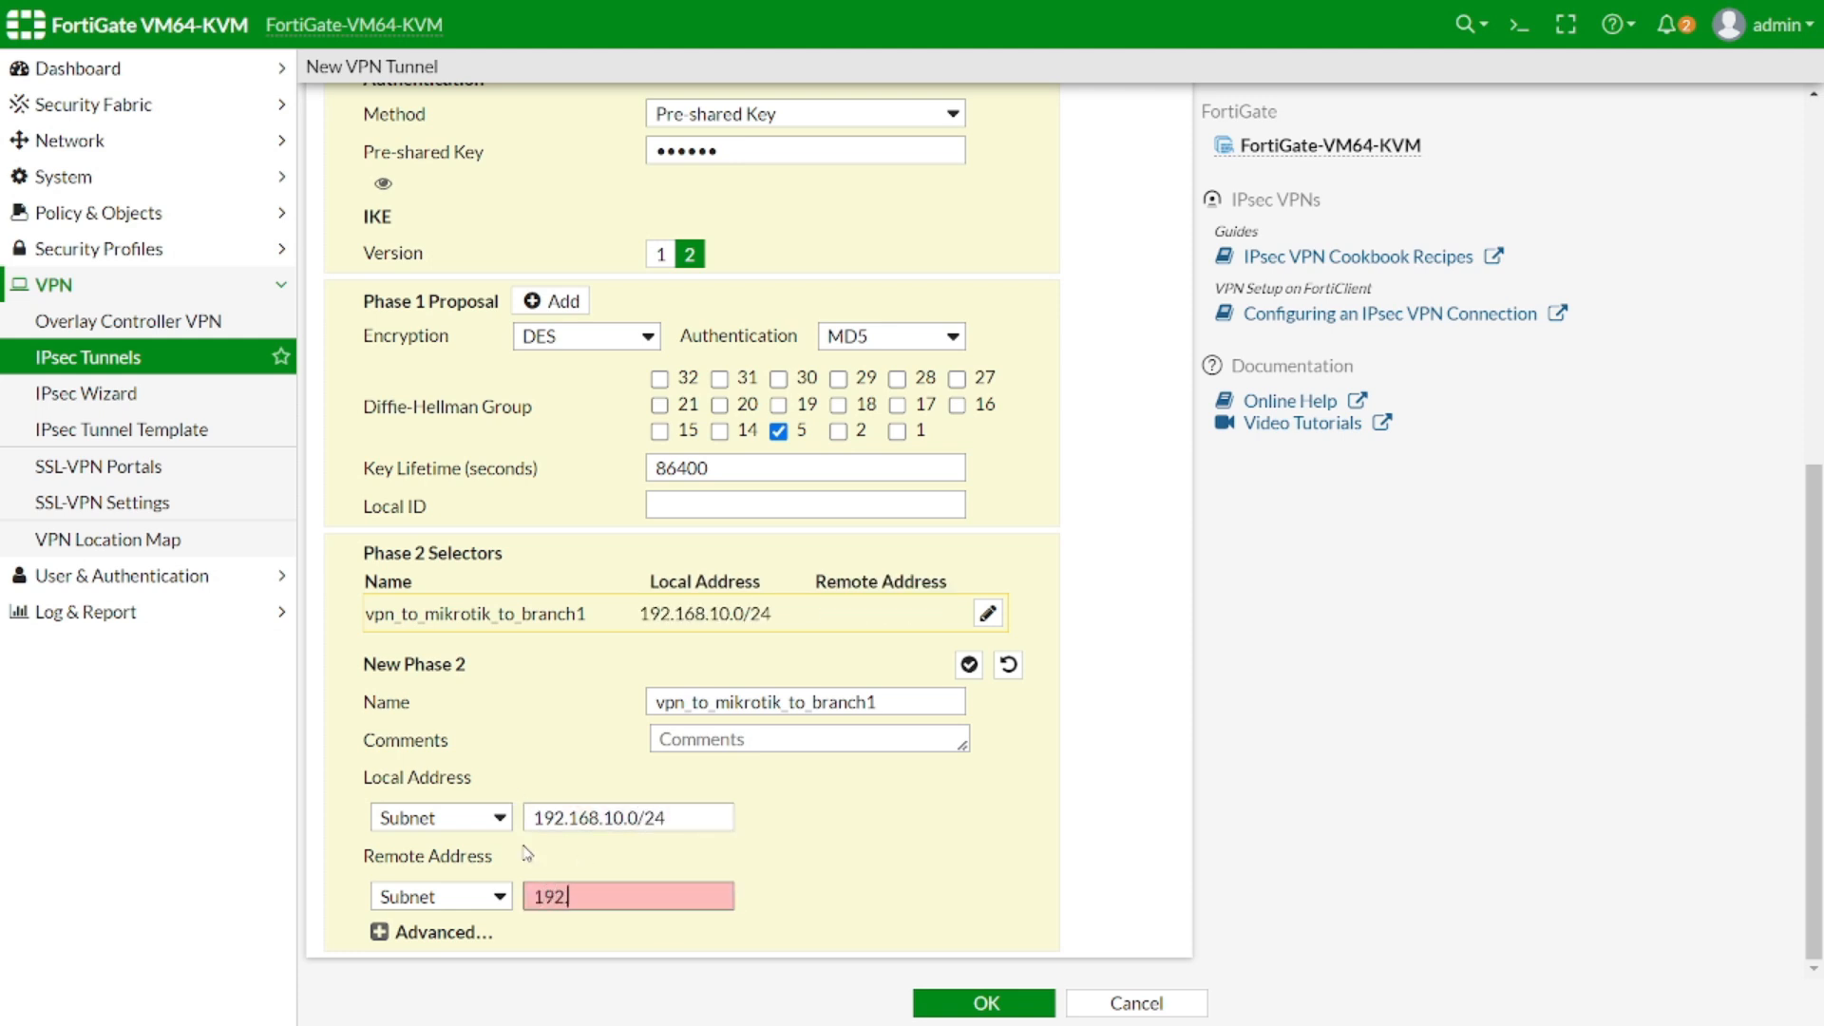
type(".168.20.0")
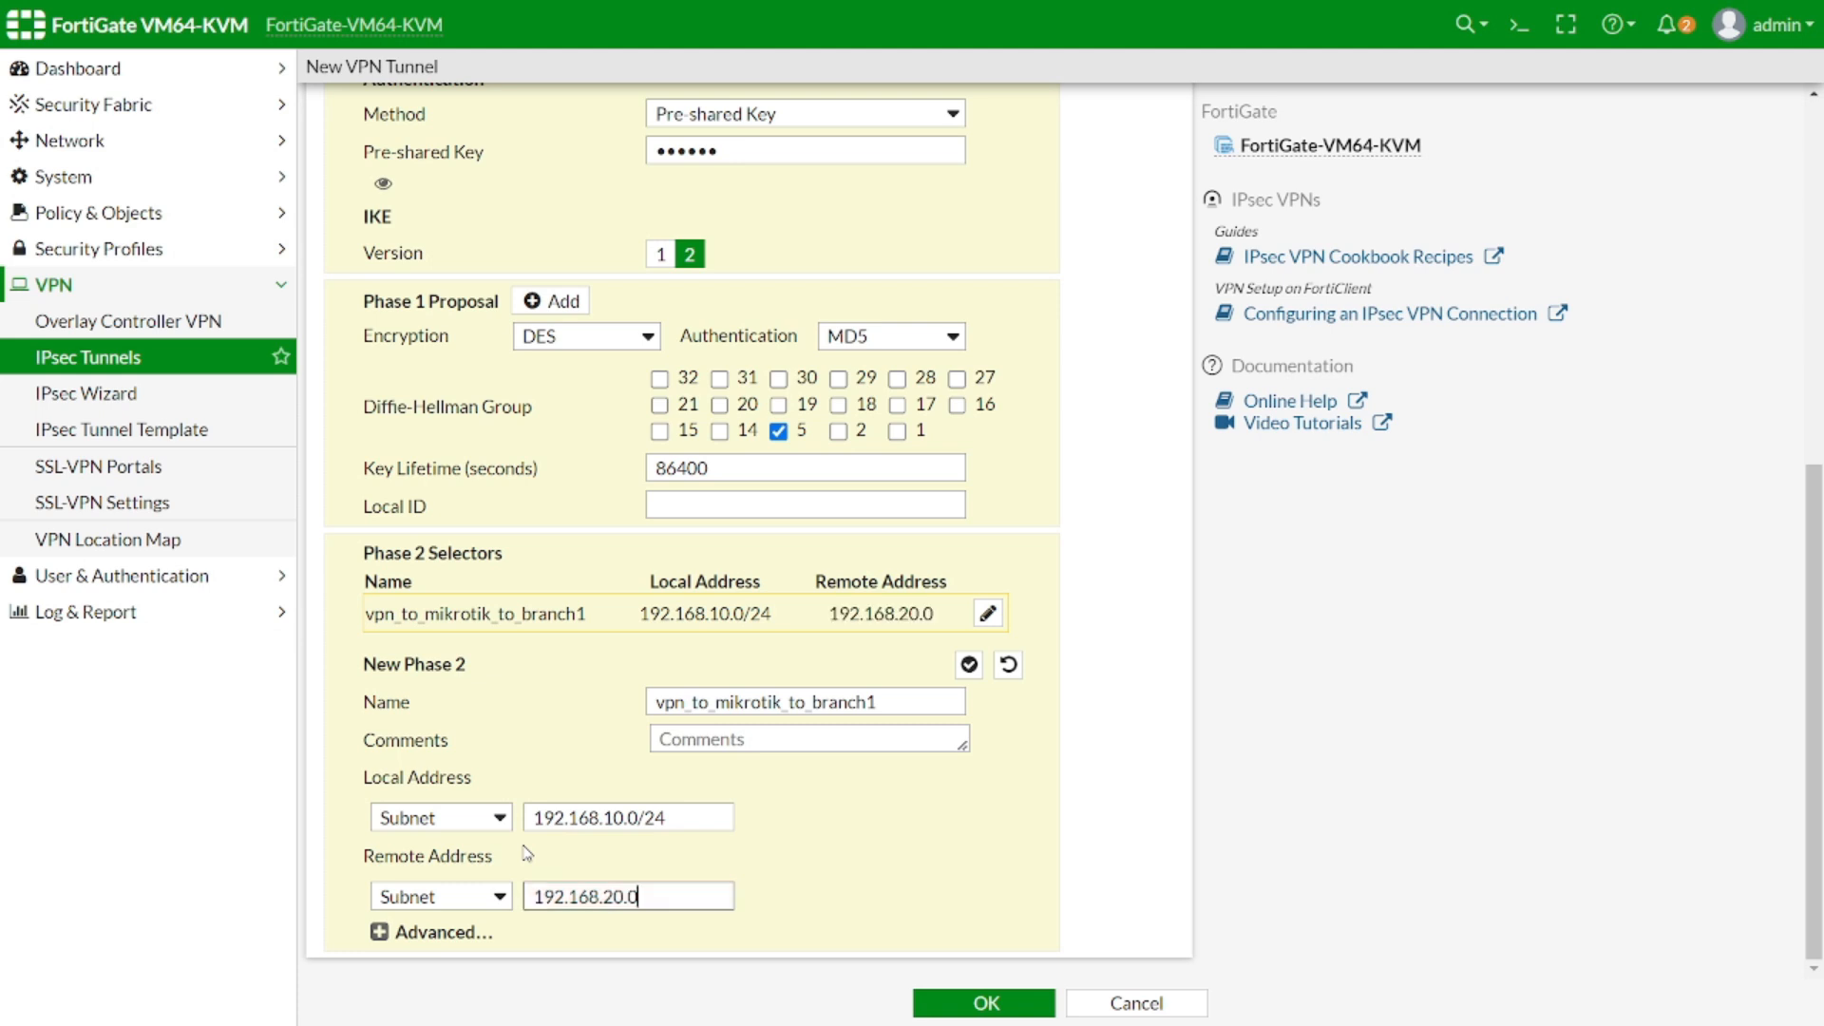
type("/24")
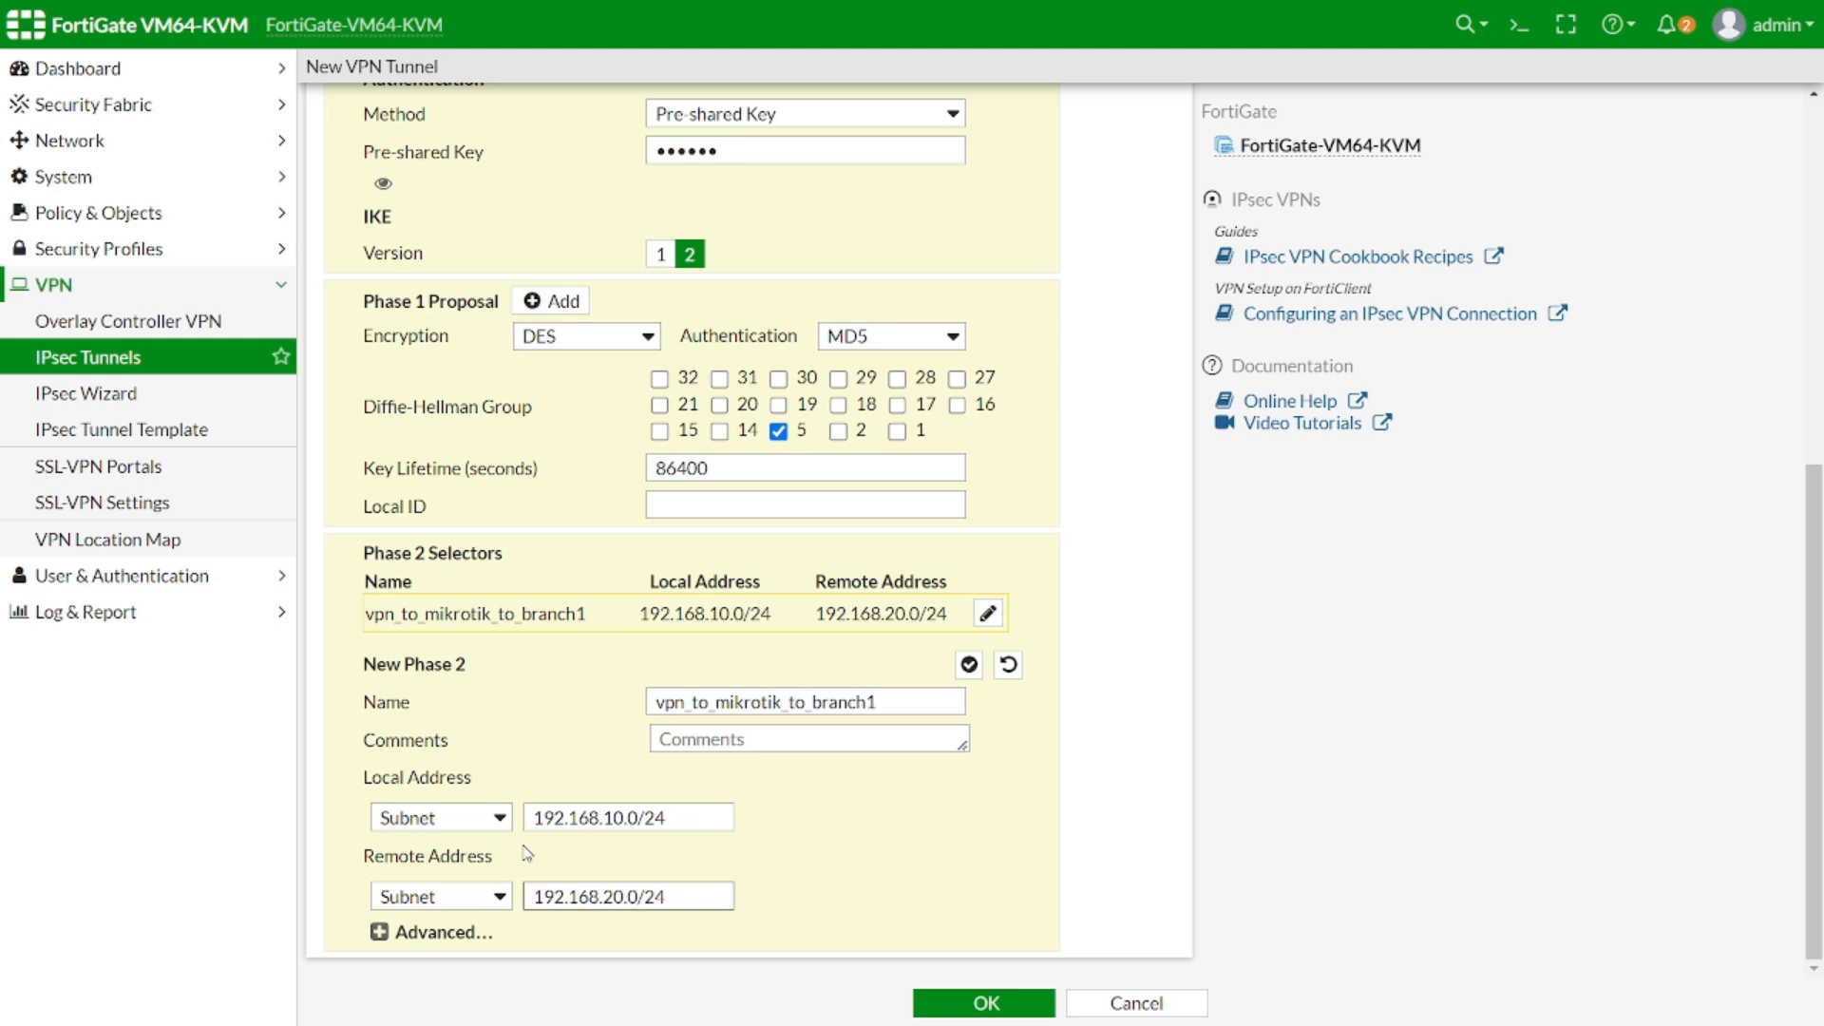
Expand the Phase 2 advanced settings and trim the proposal list to one row
left_click(379, 931)
scroll(583, 793, "down", 5)
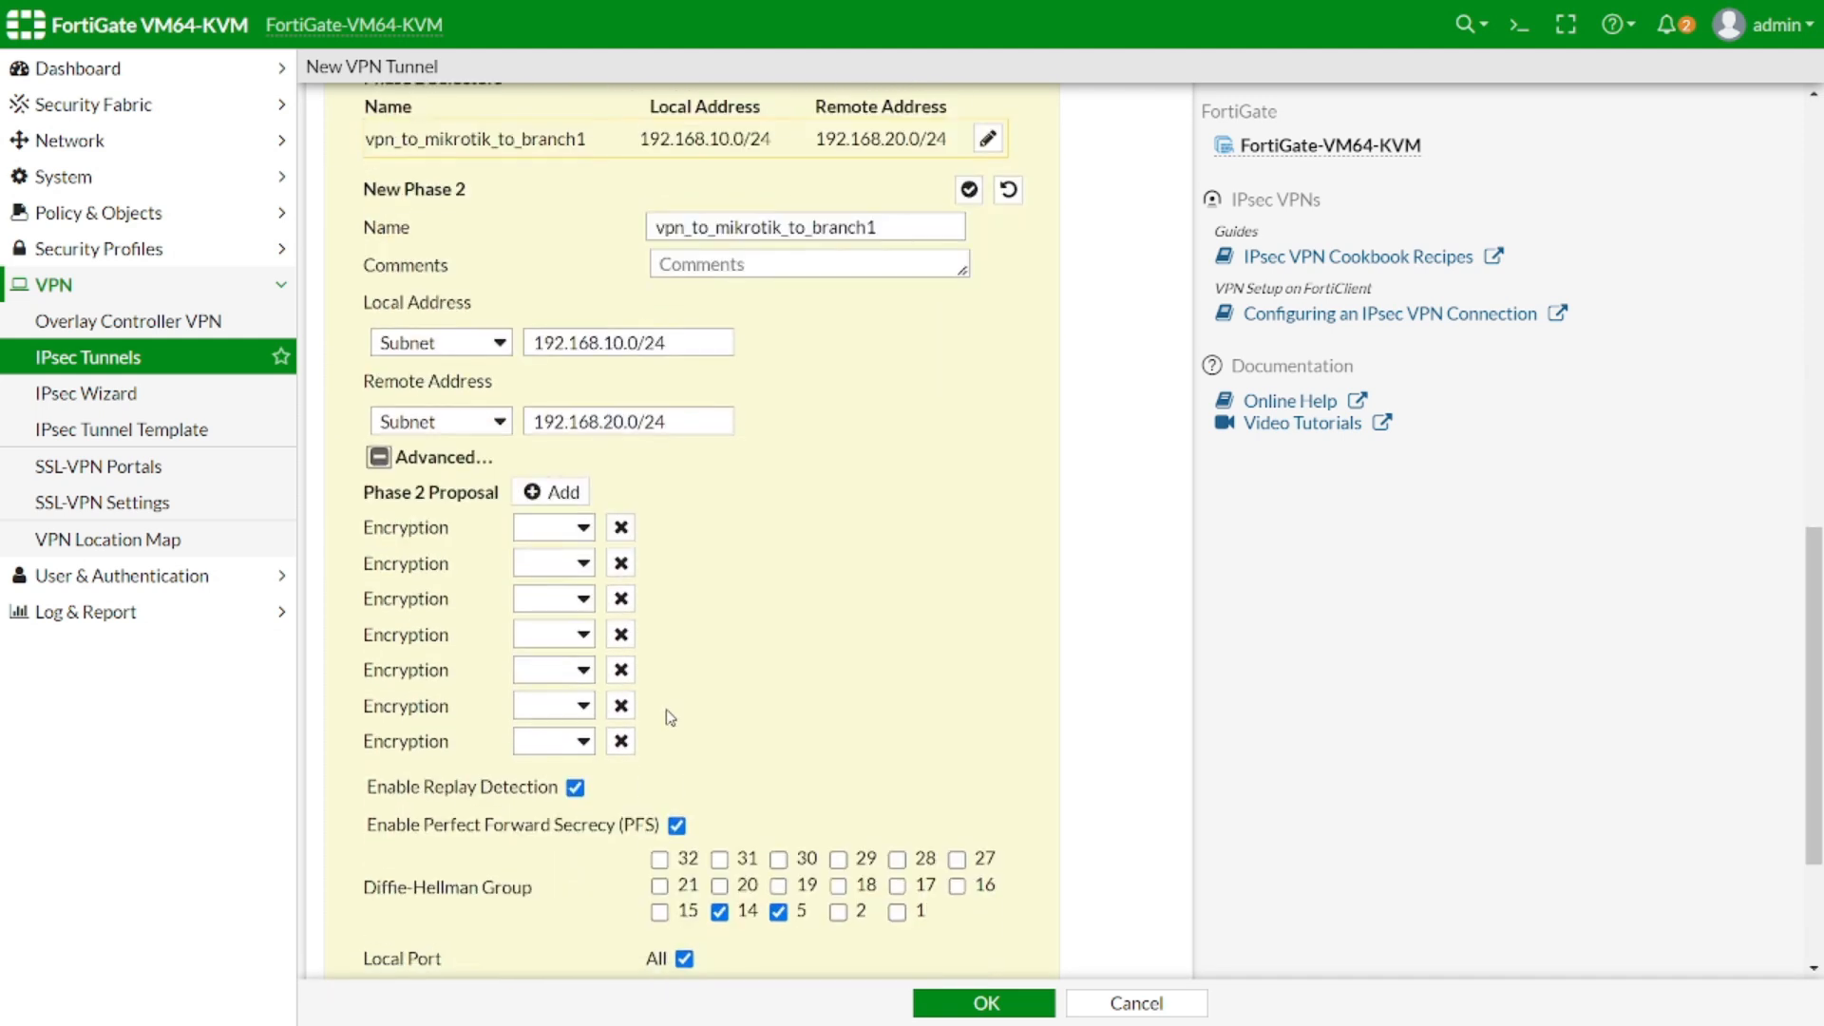
left_click(621, 527)
left_click(622, 527)
left_click(621, 527)
left_click(621, 527)
left_click(621, 527)
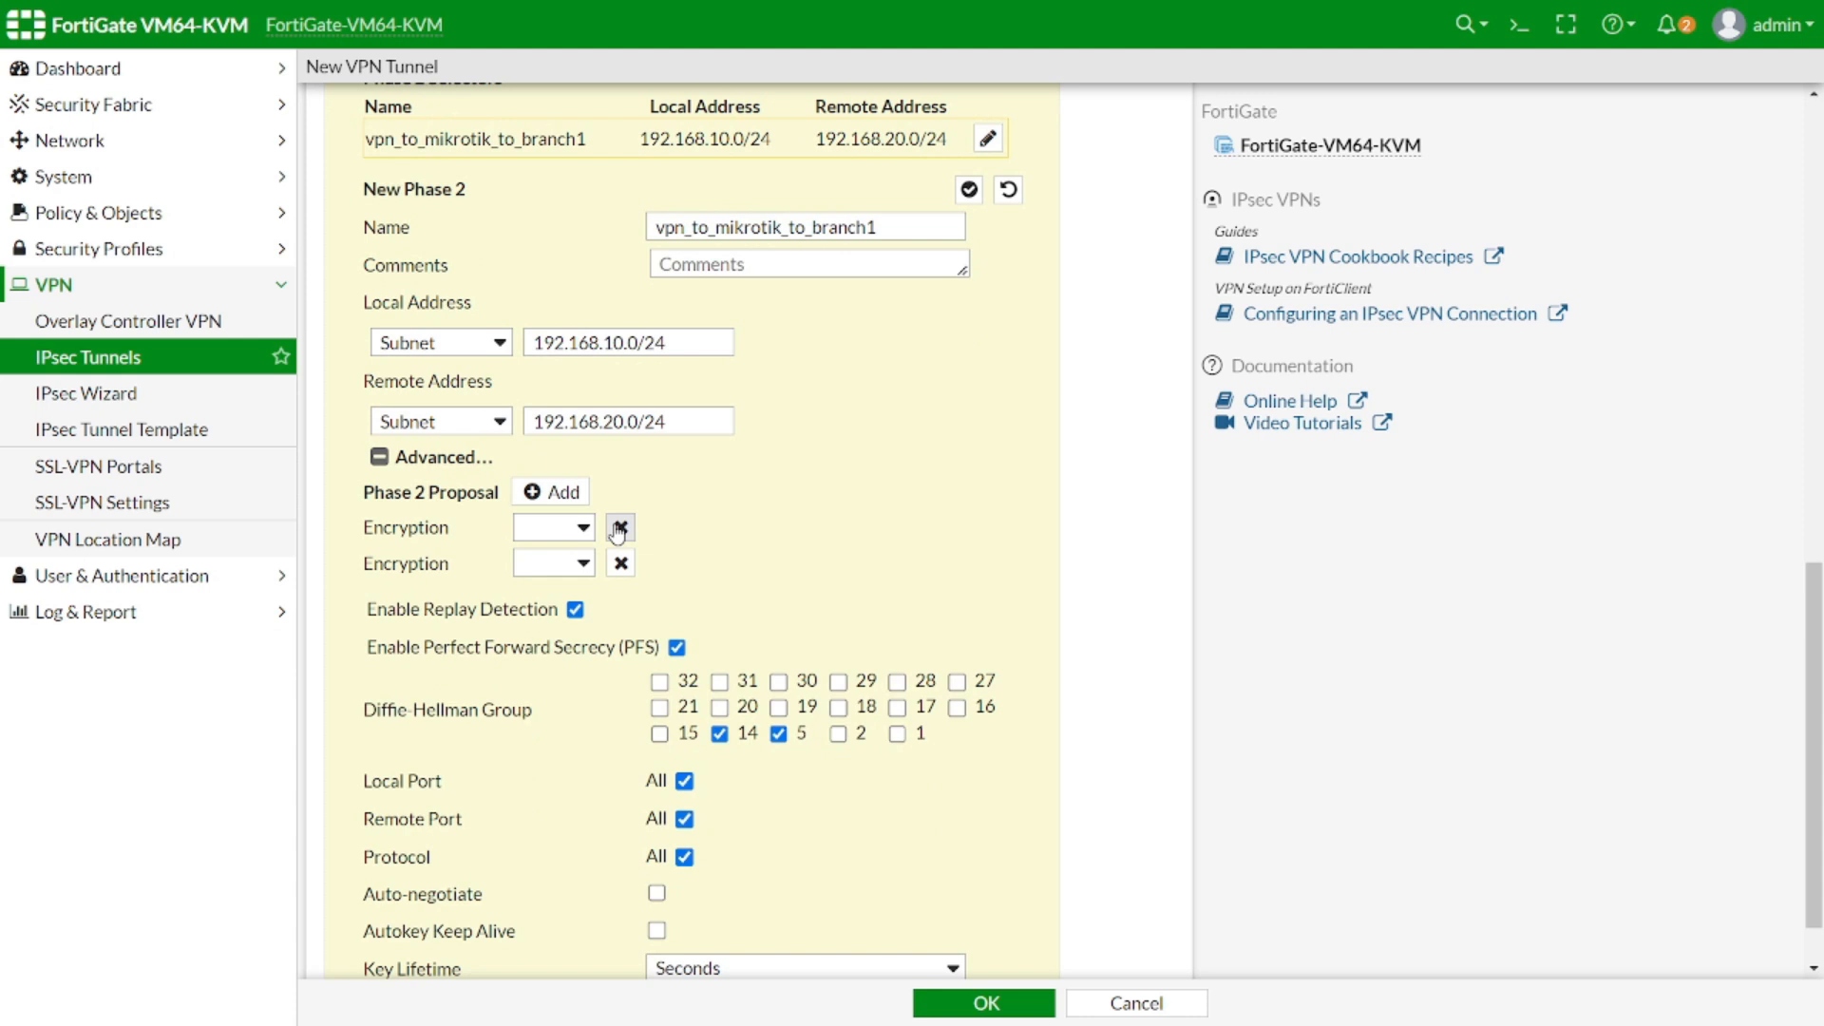
left_click(556, 494)
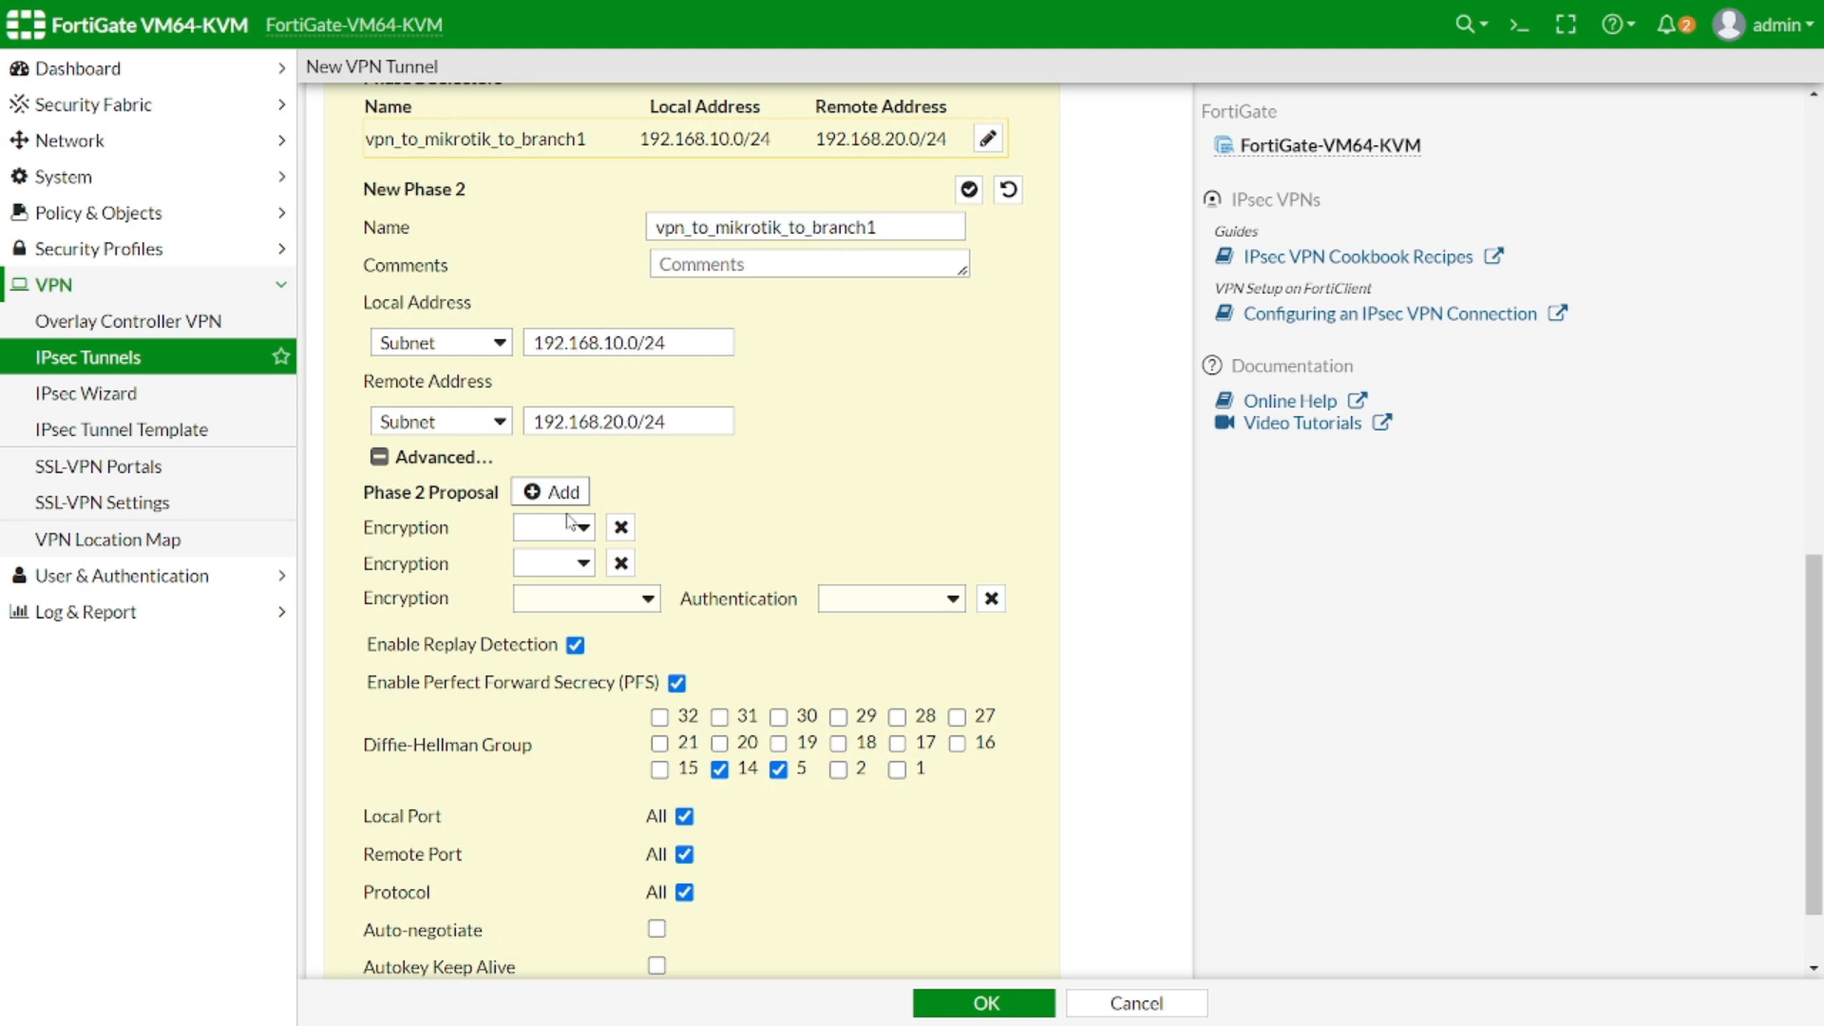
left_click(621, 526)
left_click(621, 526)
Set the Phase 2 proposal to DES/MD5, keep only DH group 5, and enable auto-negotiate
left_click(596, 528)
left_click(570, 618)
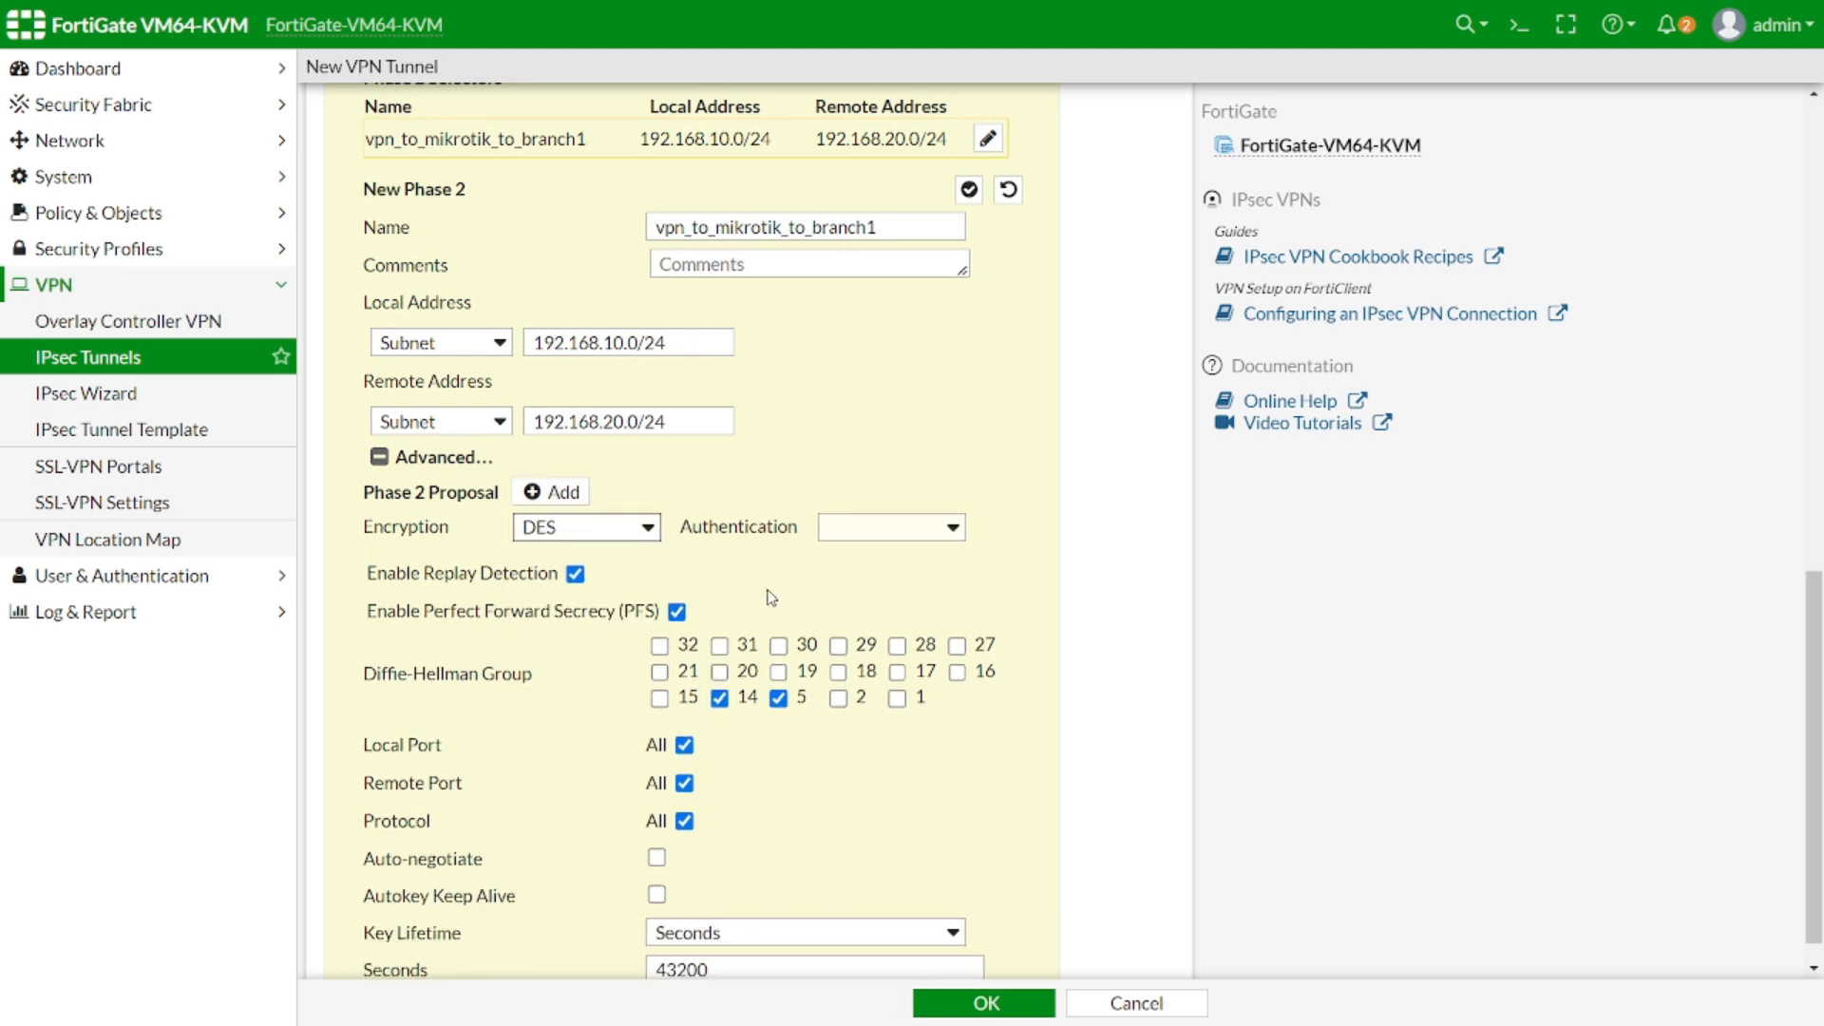
left_click(880, 528)
left_click(860, 617)
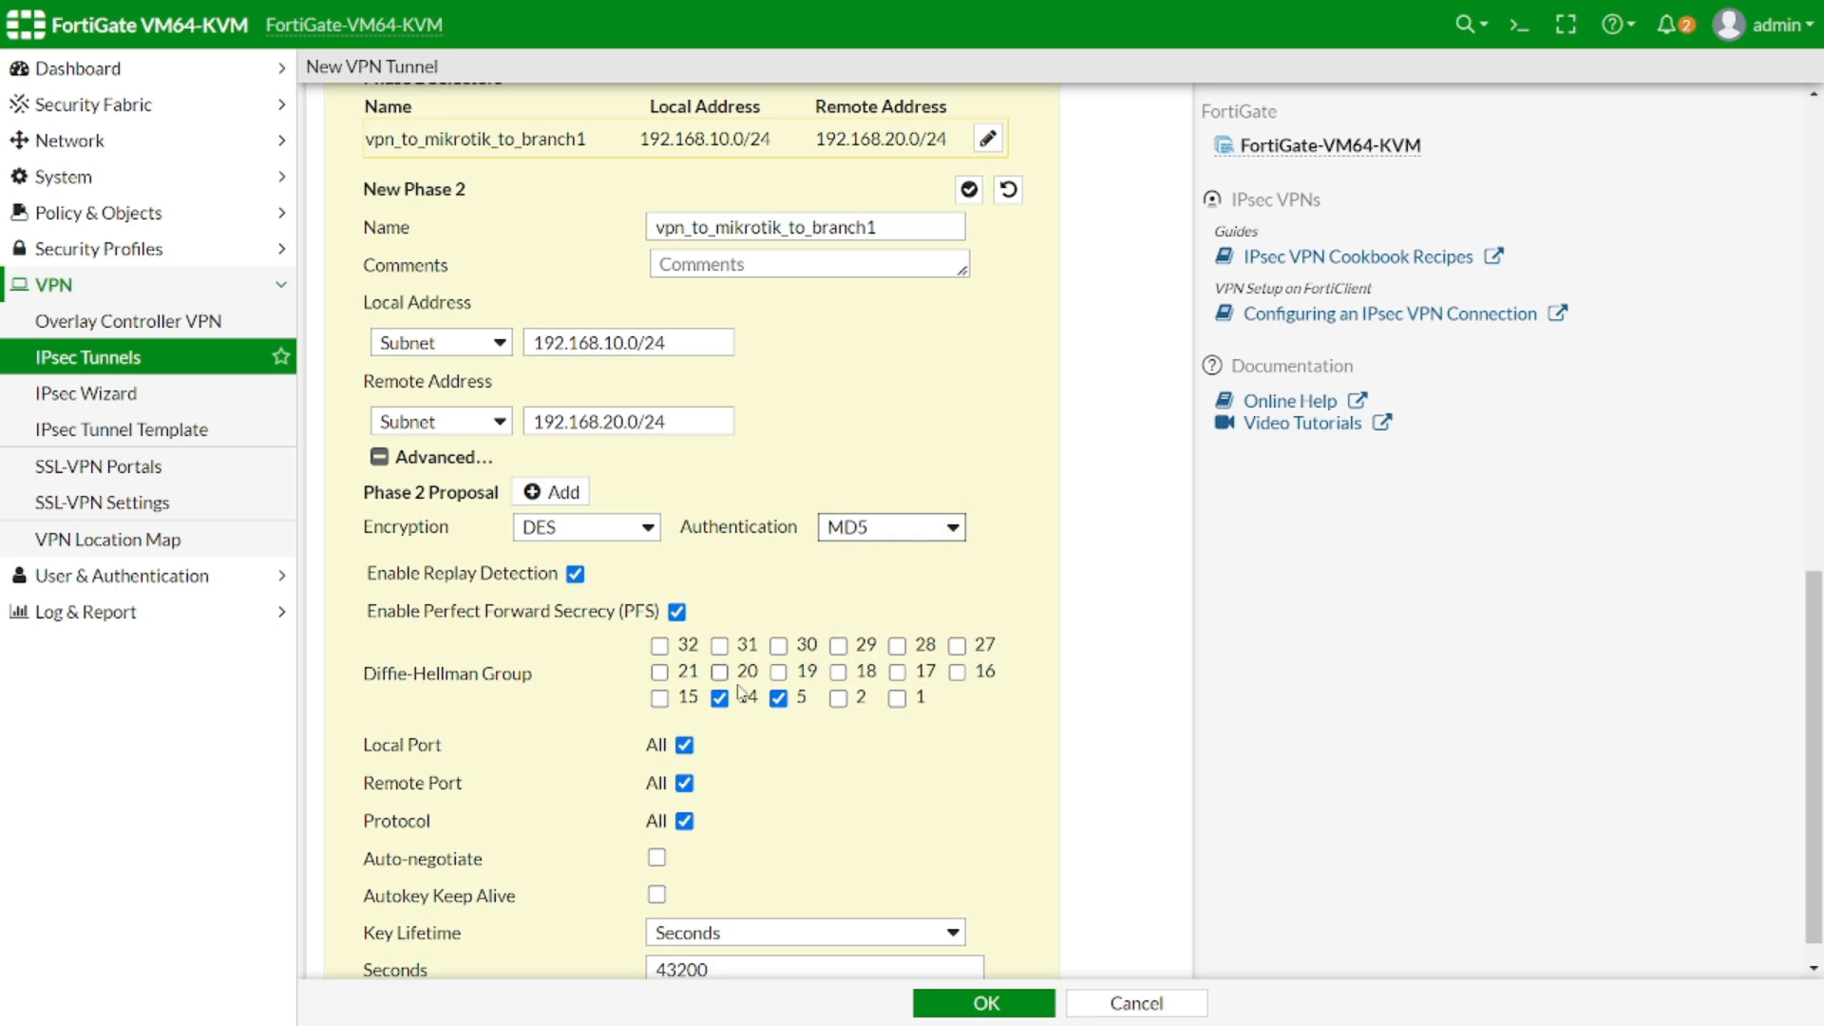
left_click(719, 698)
left_click(655, 857)
scroll(1081, 712, "down", 1)
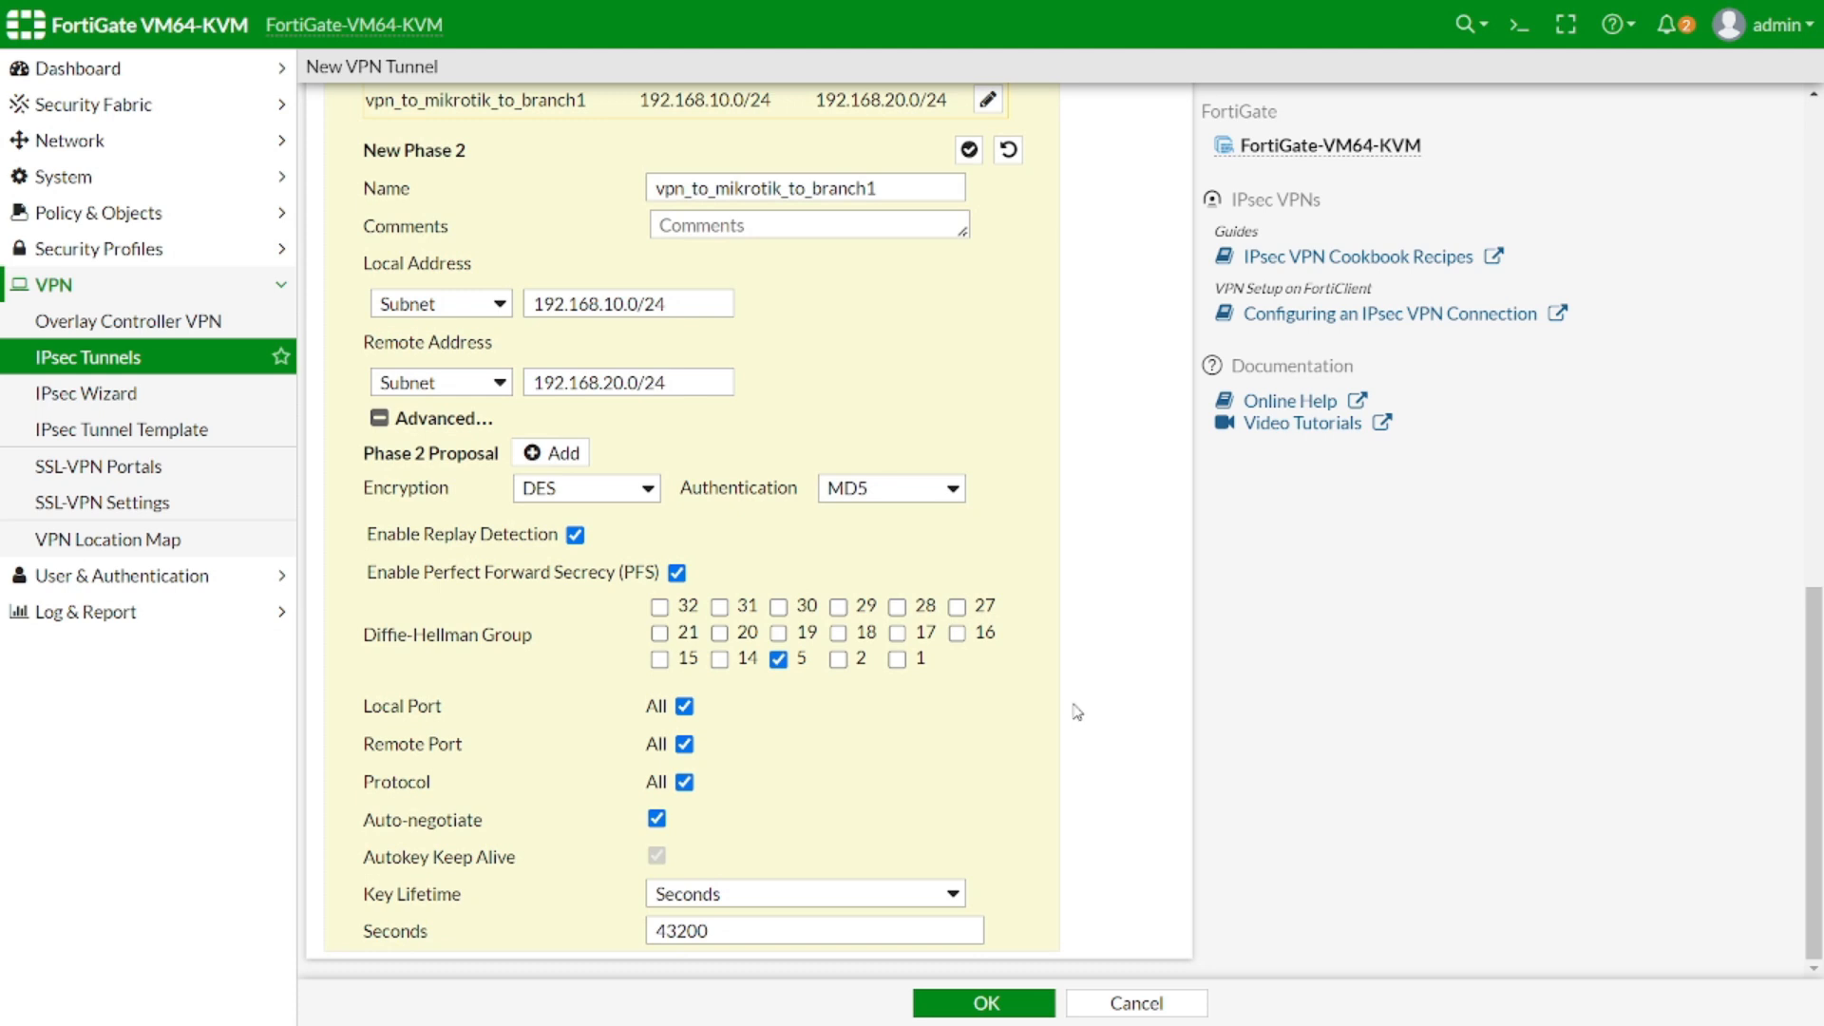
Save the vpn_to_mikrotik tunnel, dismiss the password popup, and go to Firewall Policy
left_click(983, 1002)
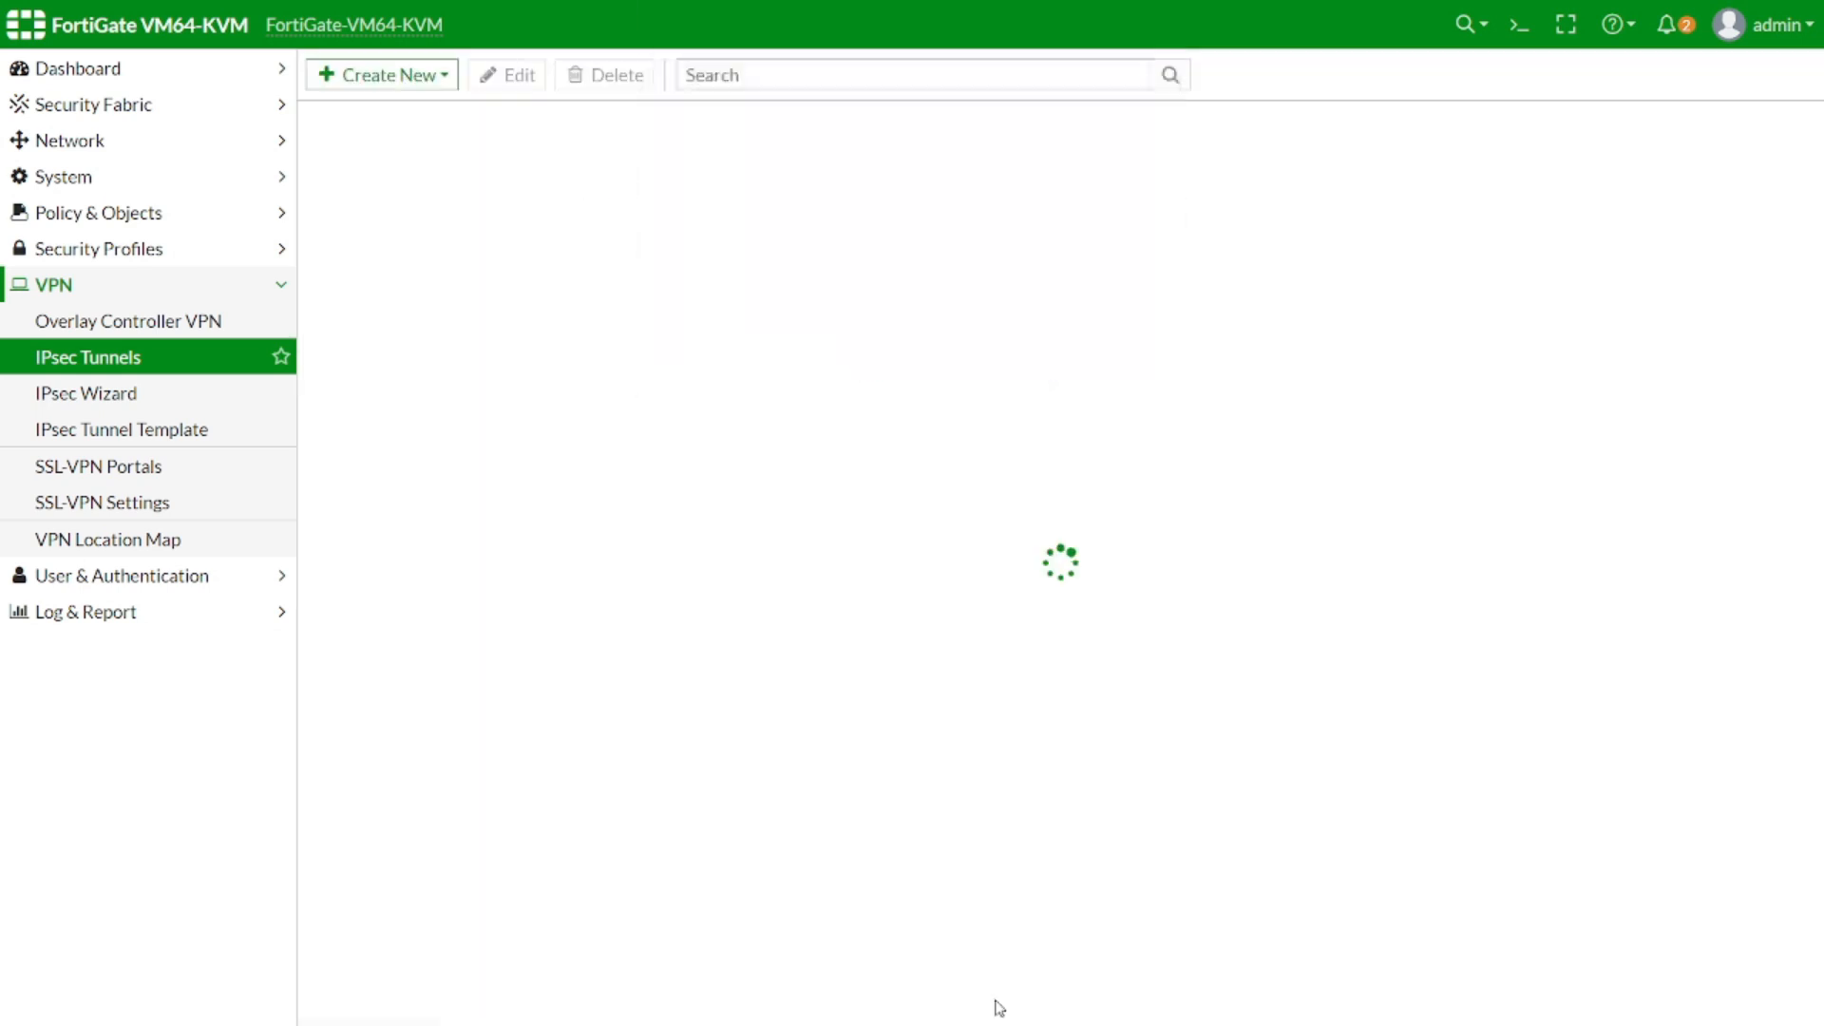
left_click(1113, 356)
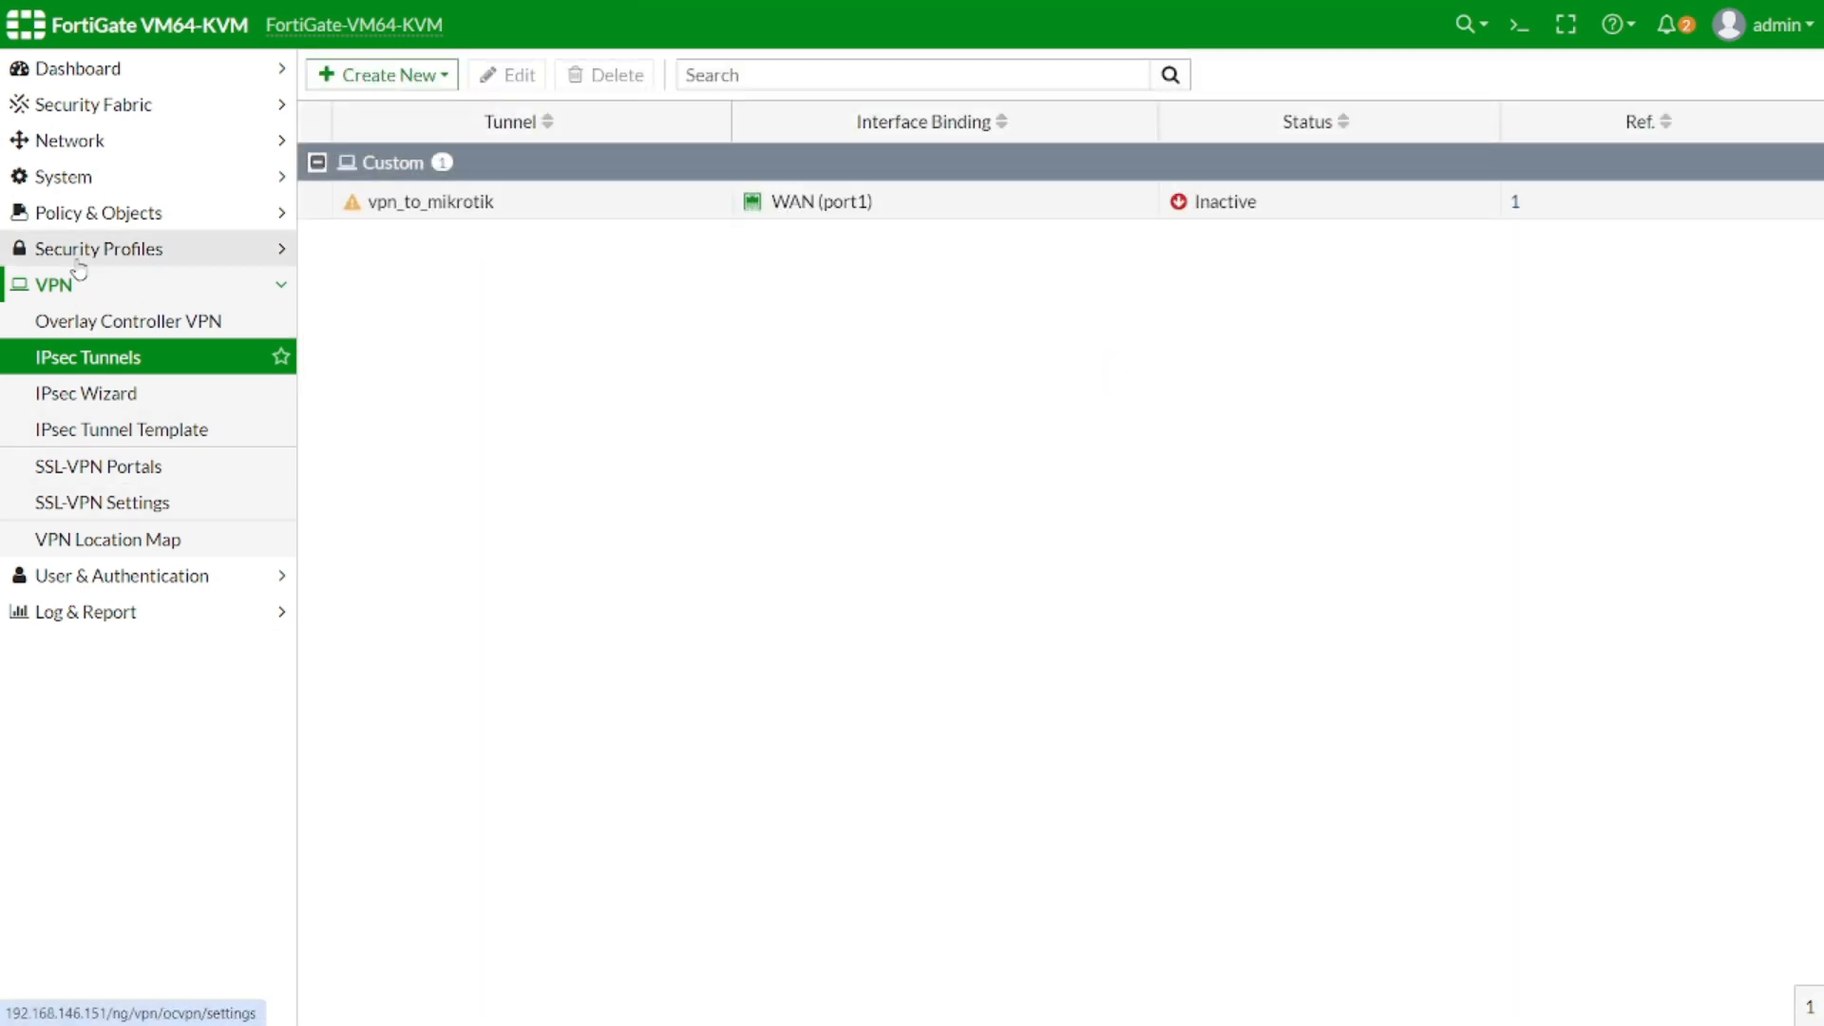
left_click(84, 224)
left_click(81, 248)
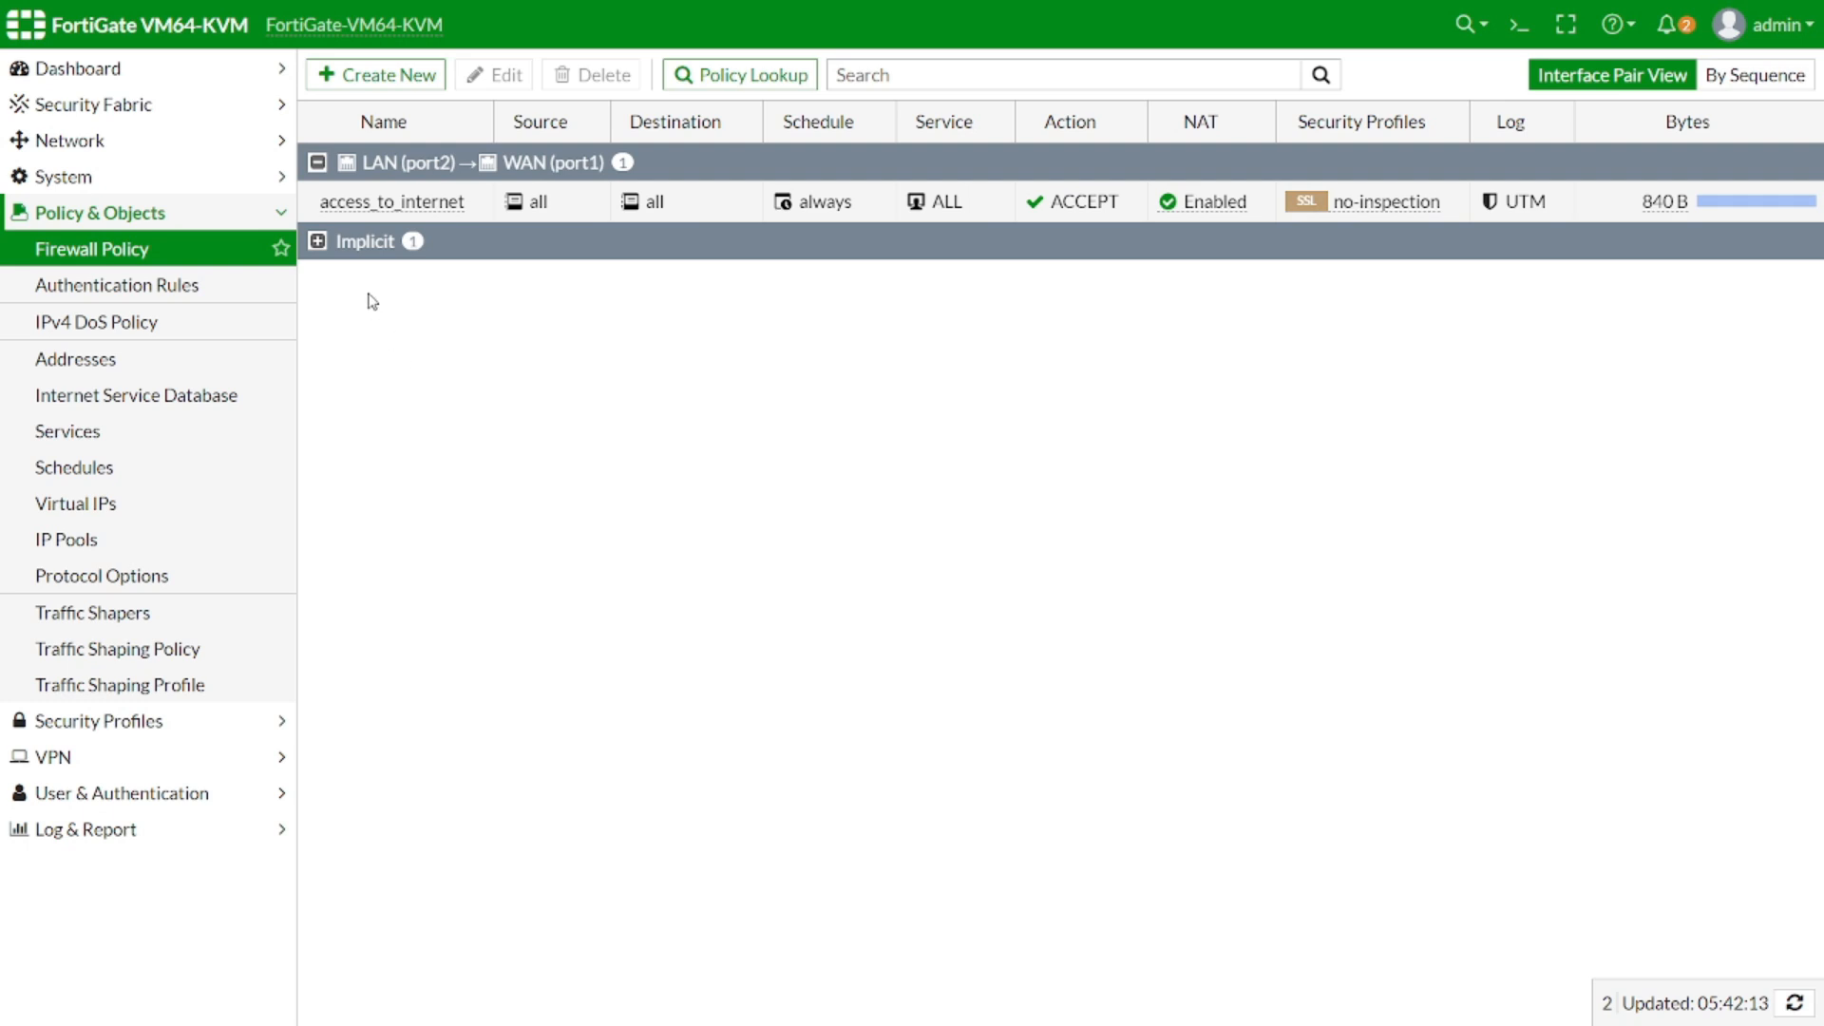
Create policy access_to_mikrotik from LAN (port2) to vpn_to_mikrotik and begin choosing sources
left_click(350, 78)
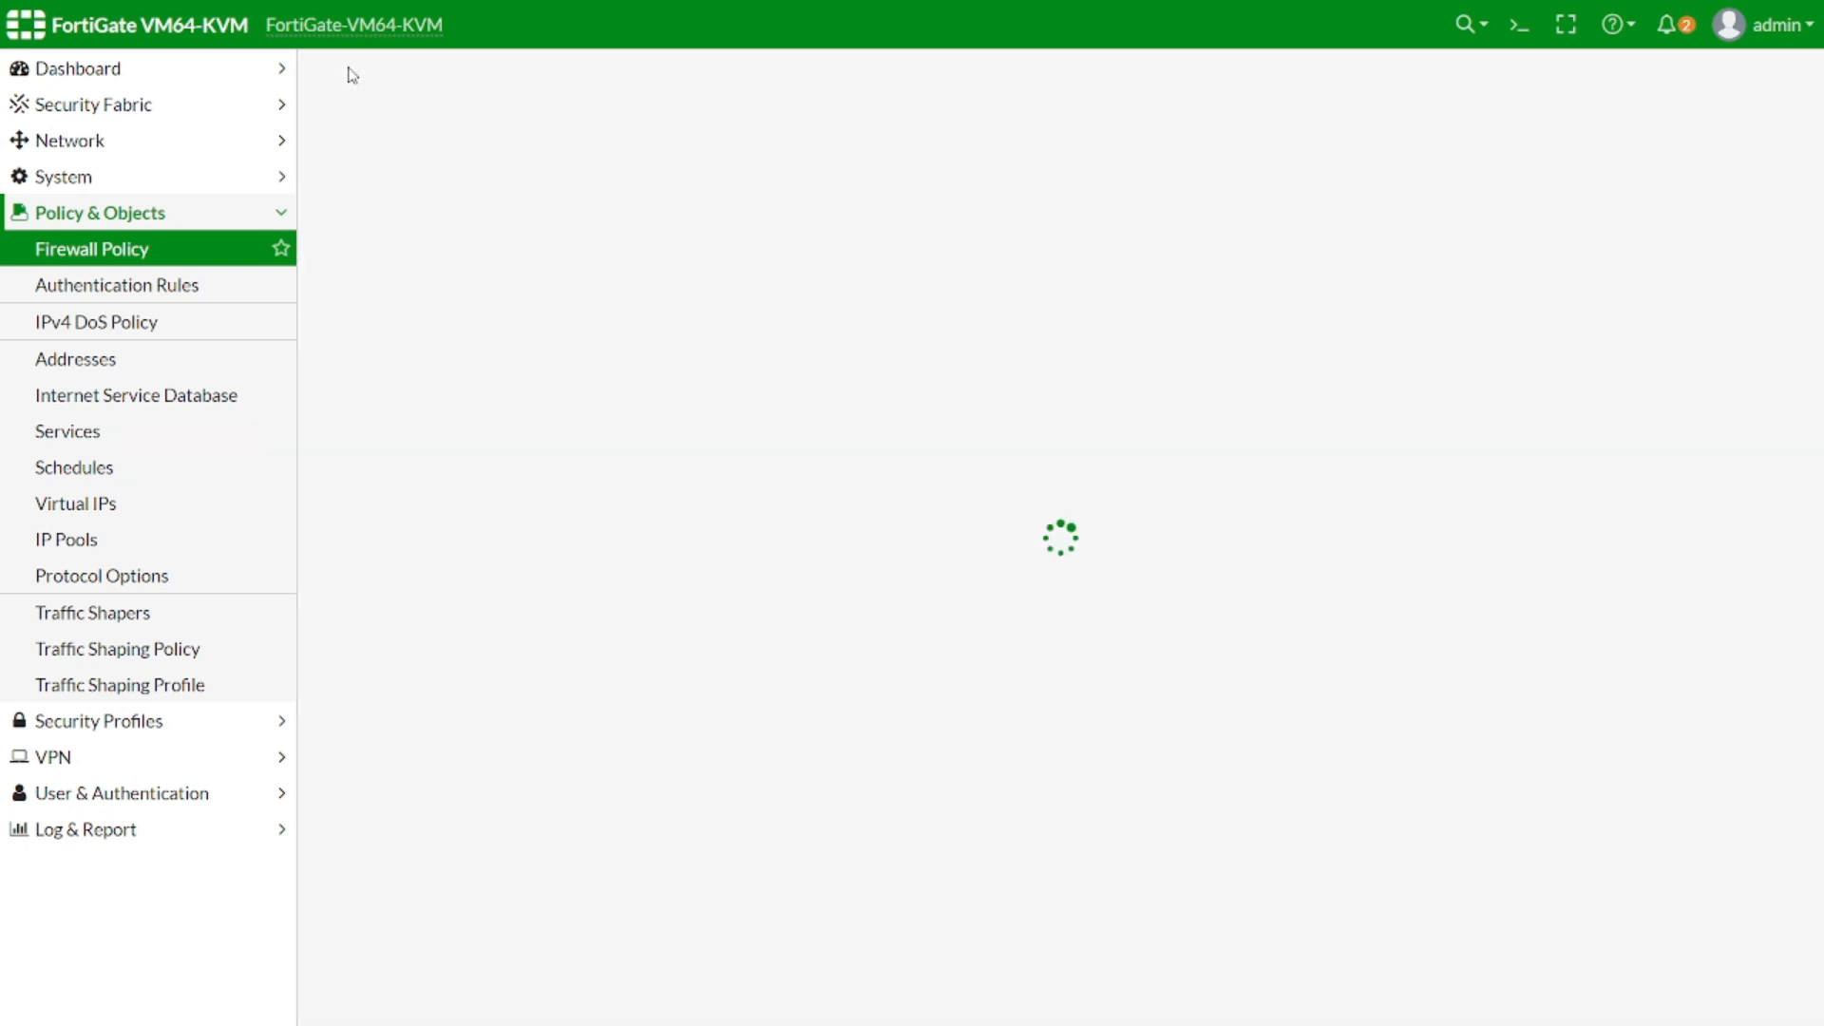
left_click(553, 177)
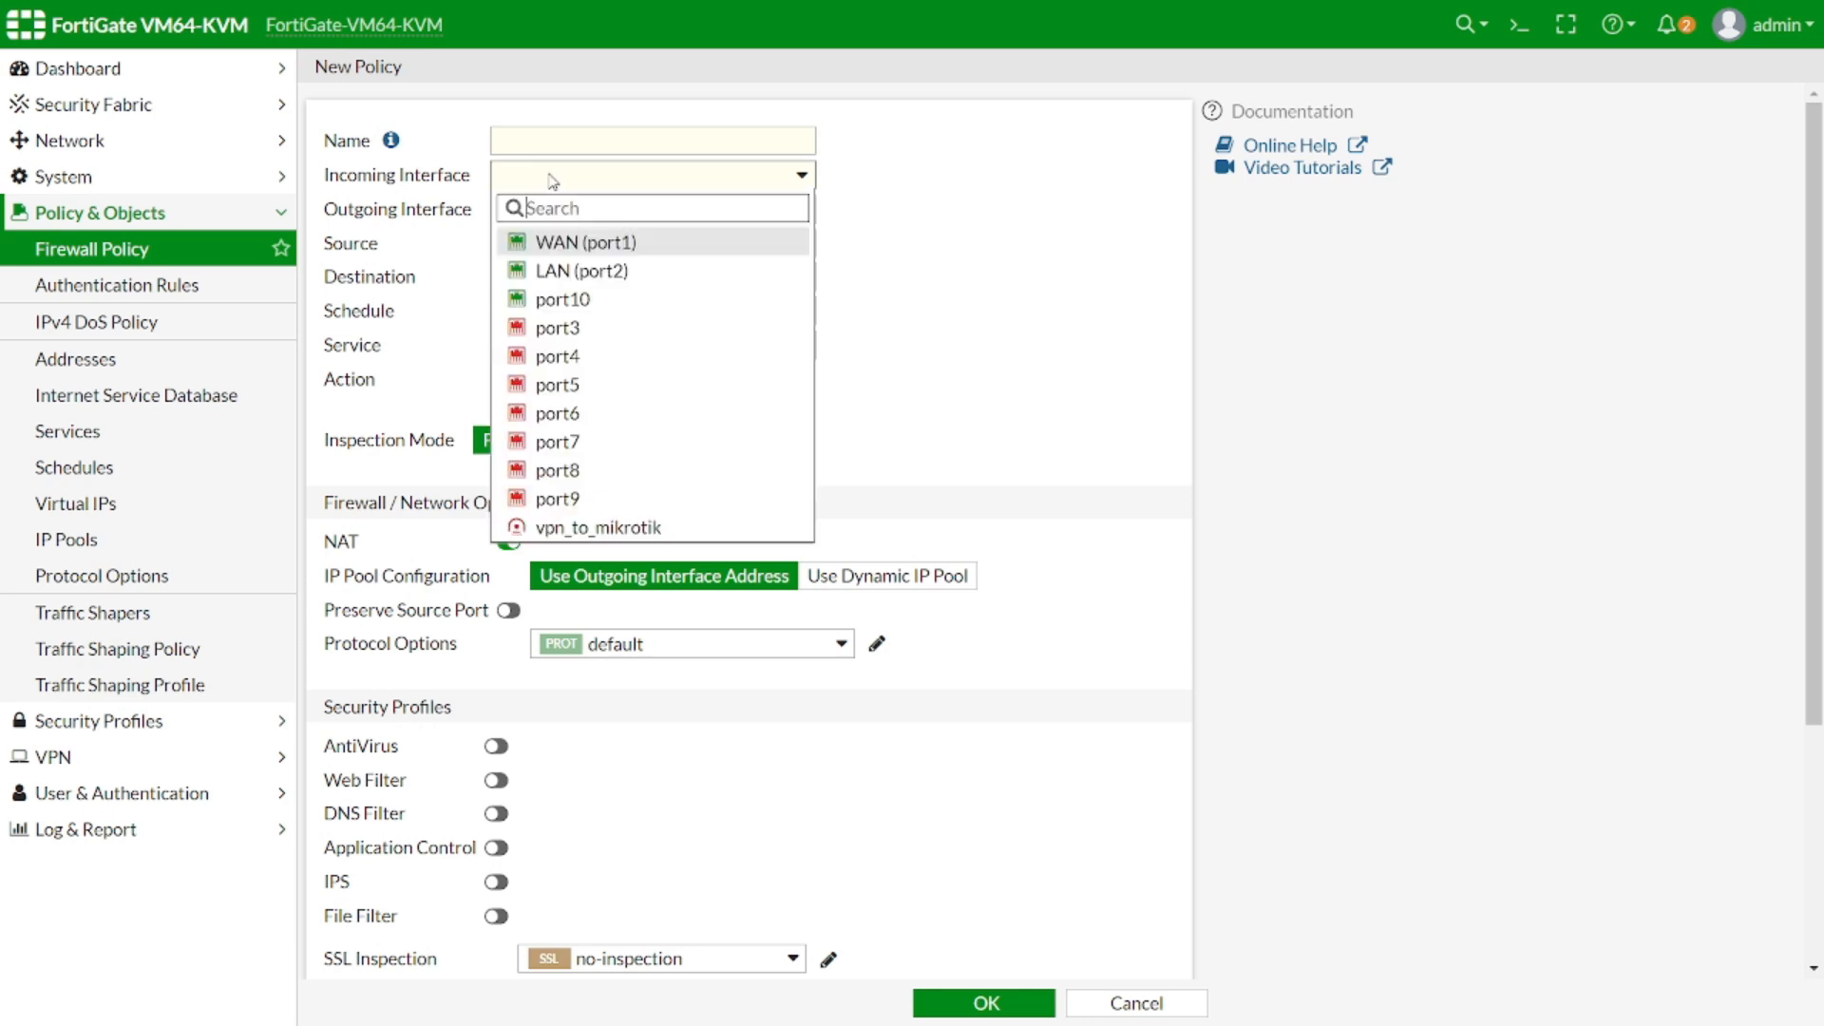
left_click(553, 179)
left_click(528, 144)
type("access_to")
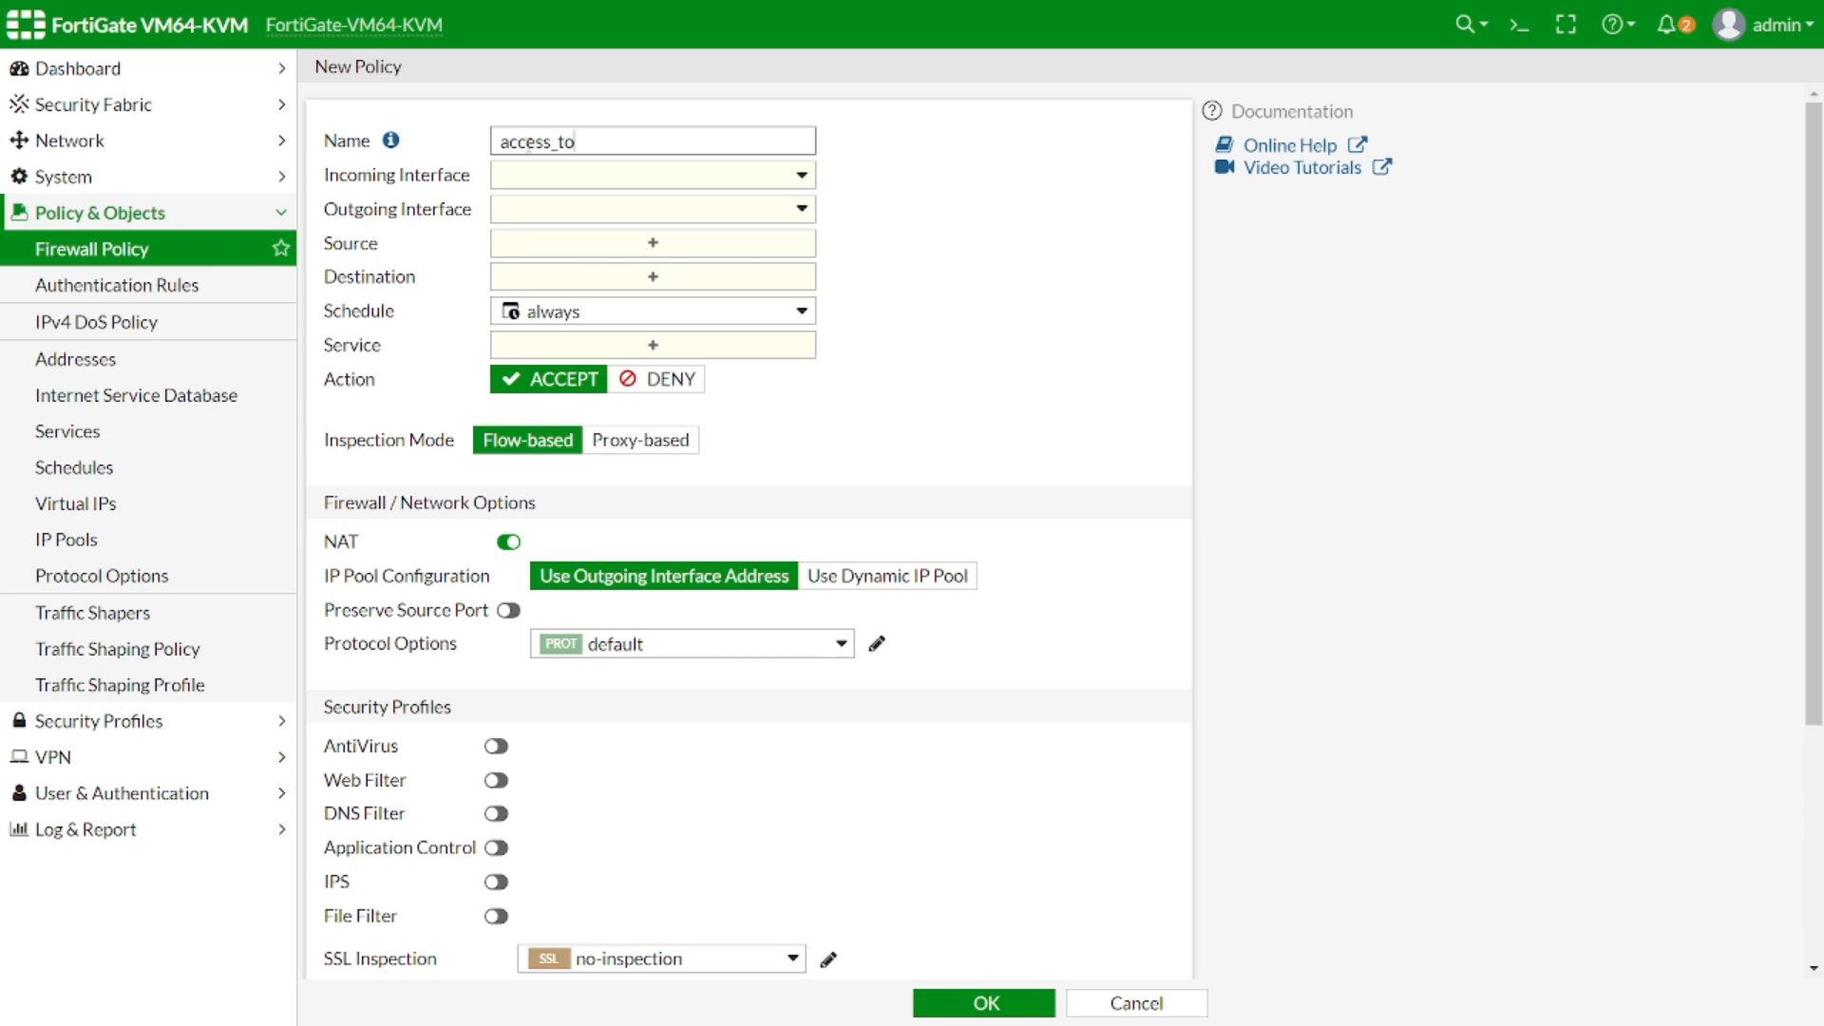
type("_mikrotik")
left_click(573, 179)
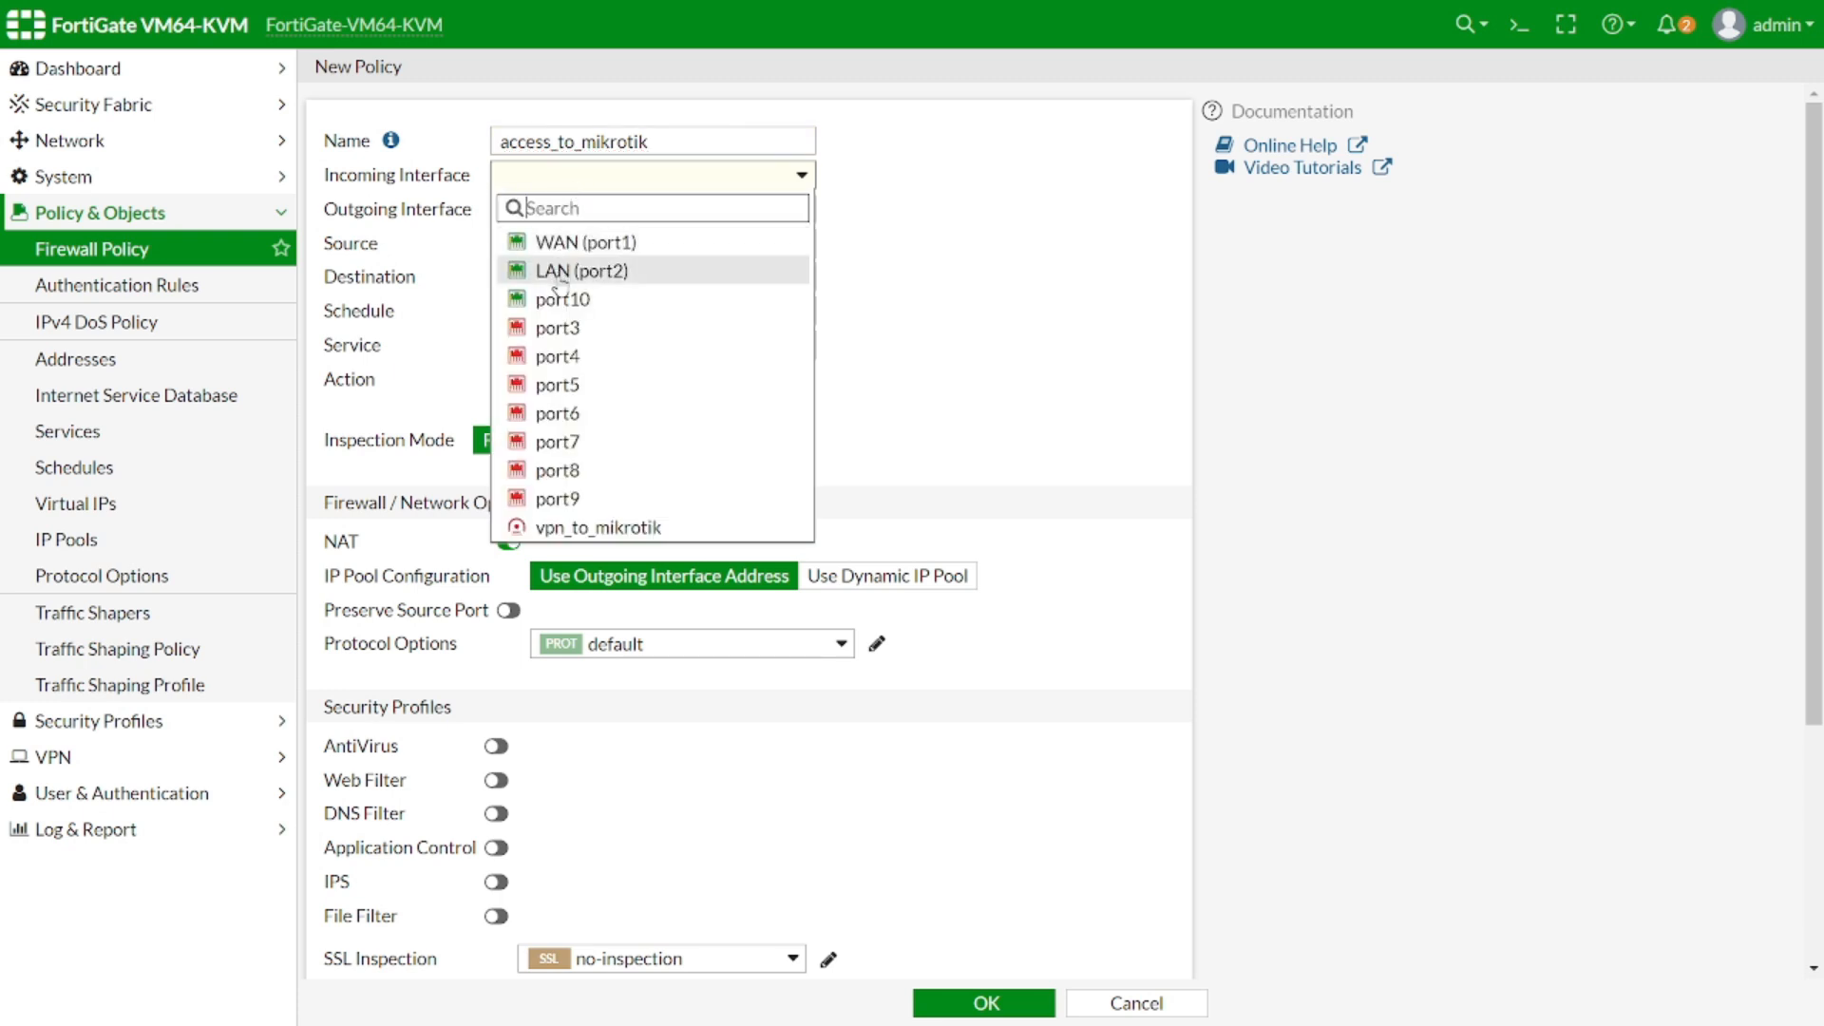
left_click(560, 271)
left_click(585, 218)
left_click(583, 561)
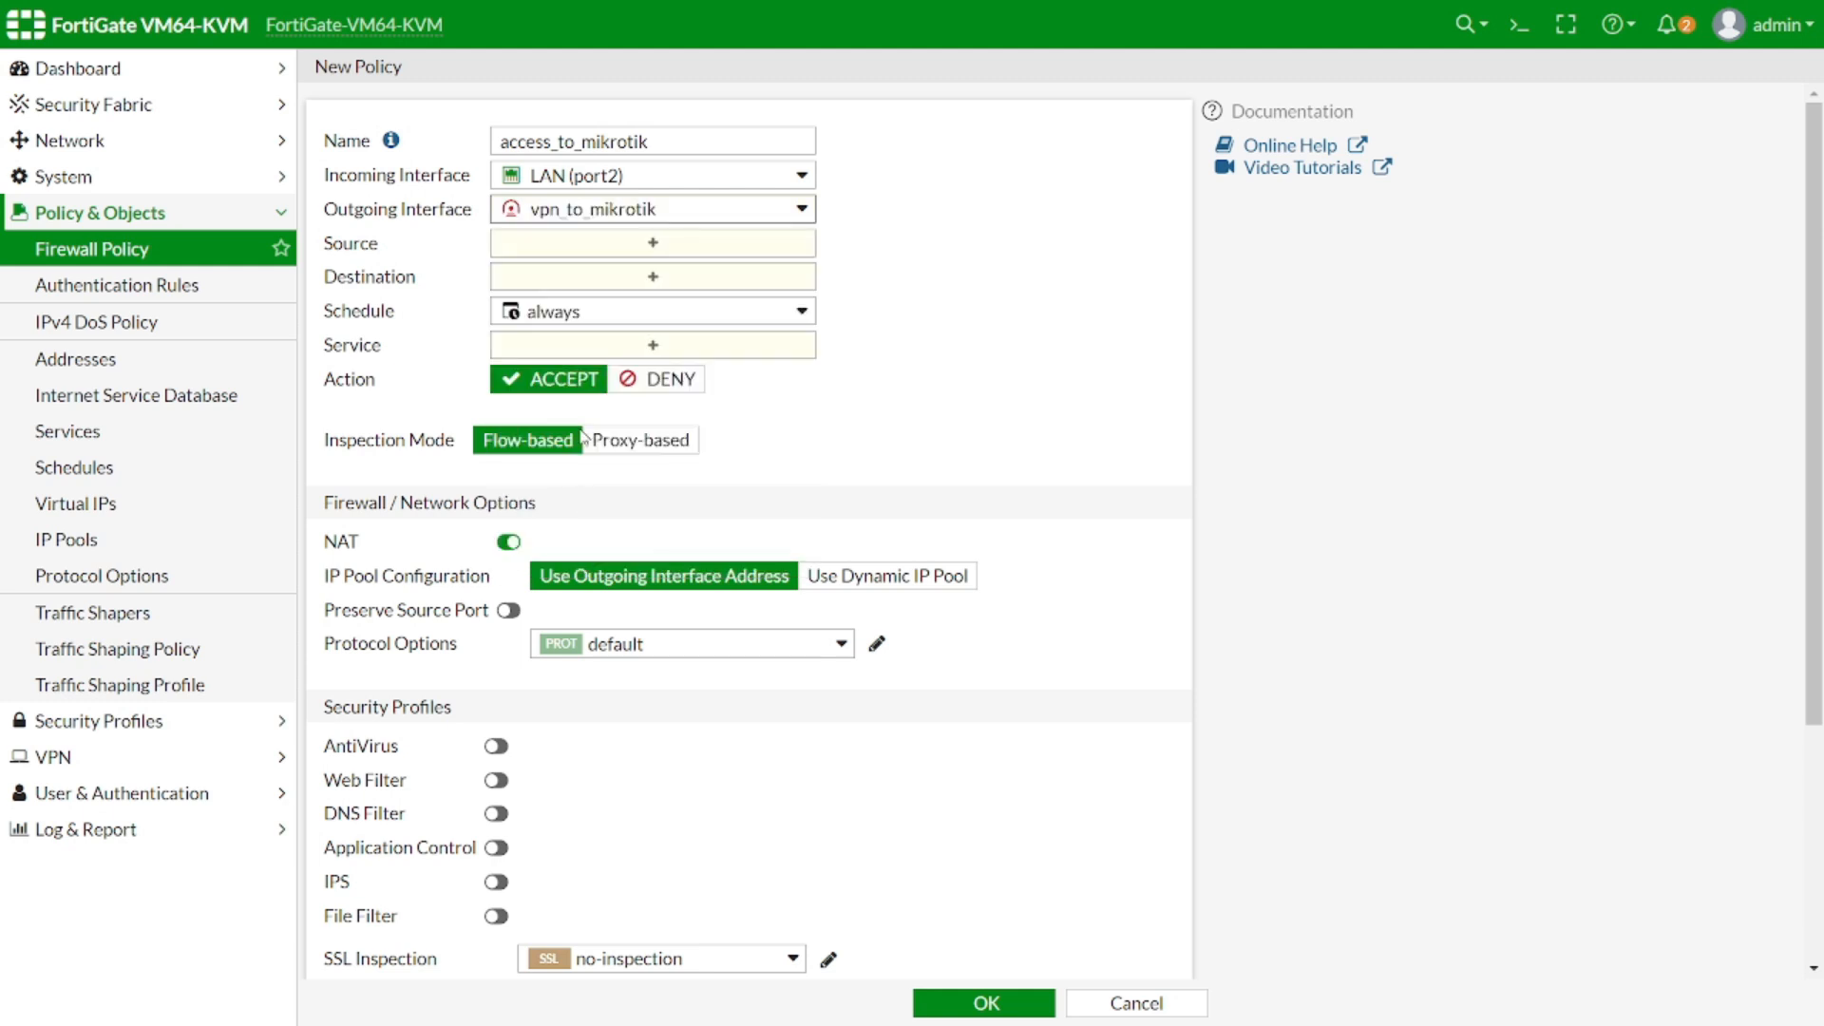
left_click(580, 247)
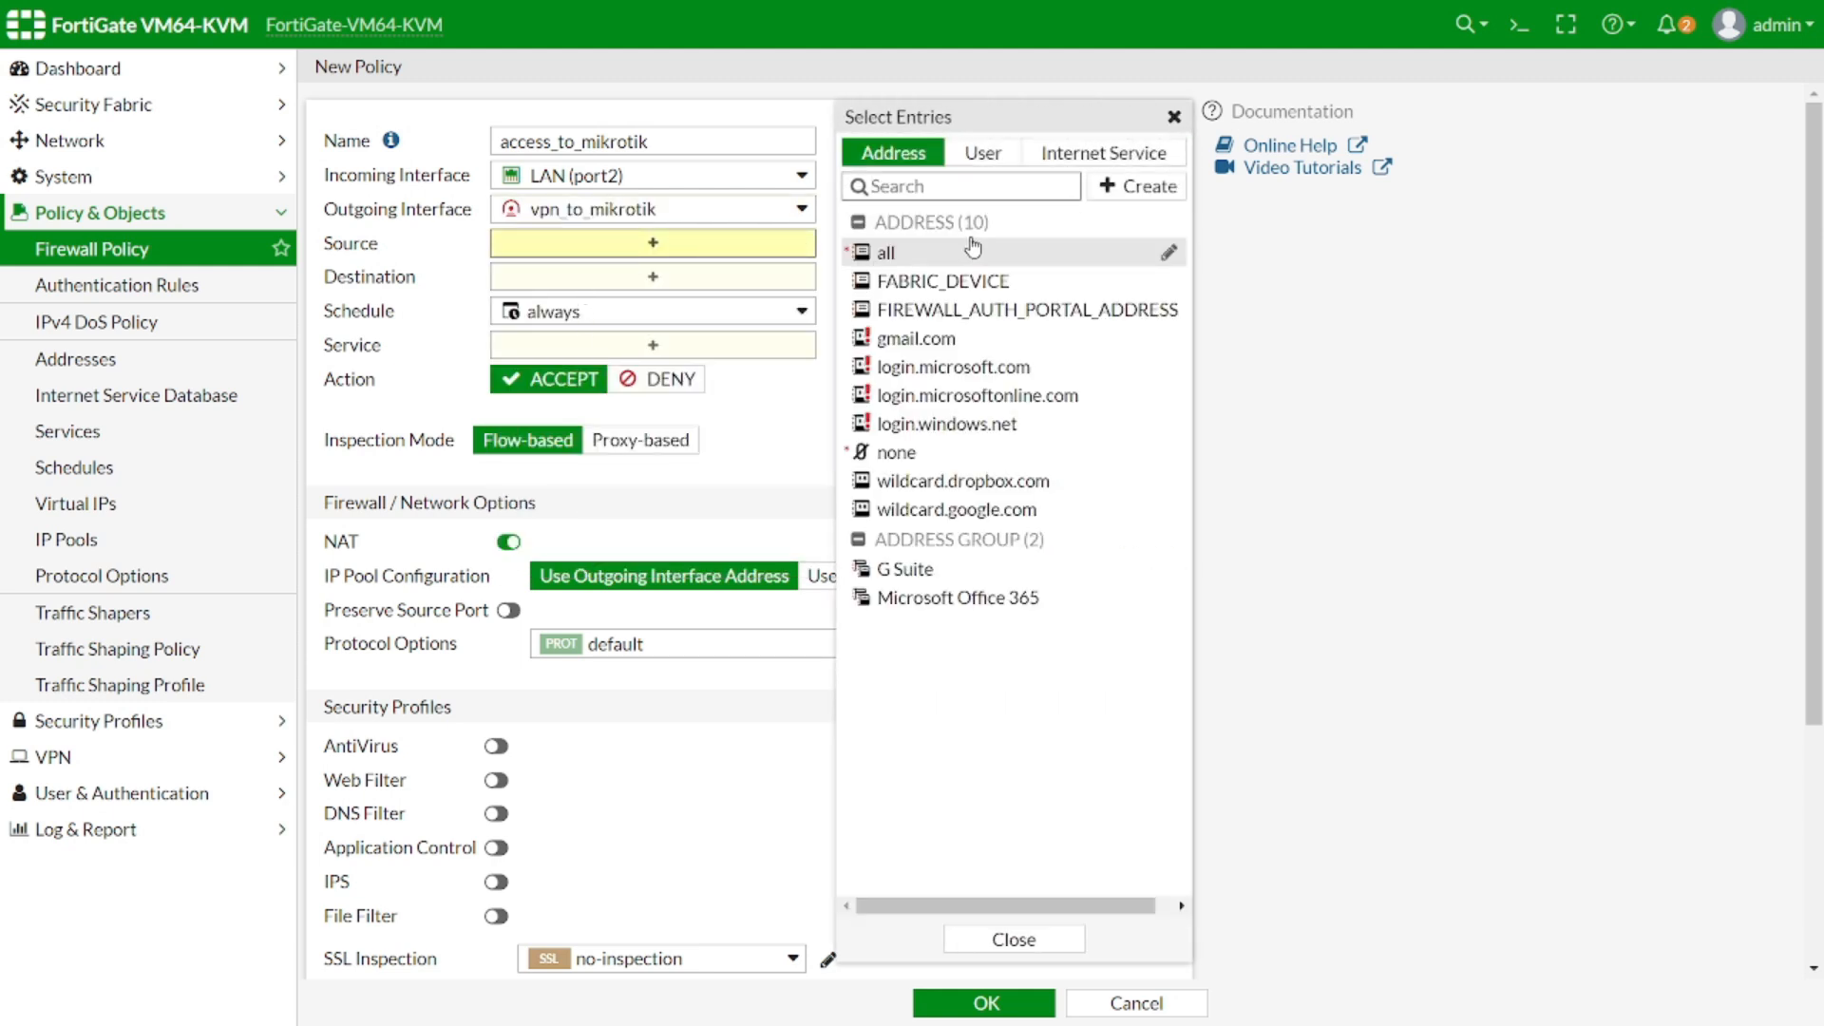
Create address object LAN_network_192.168.10.0/24 with IP/Netmask 192.168.10.0/24
left_click(1139, 186)
left_click(926, 260)
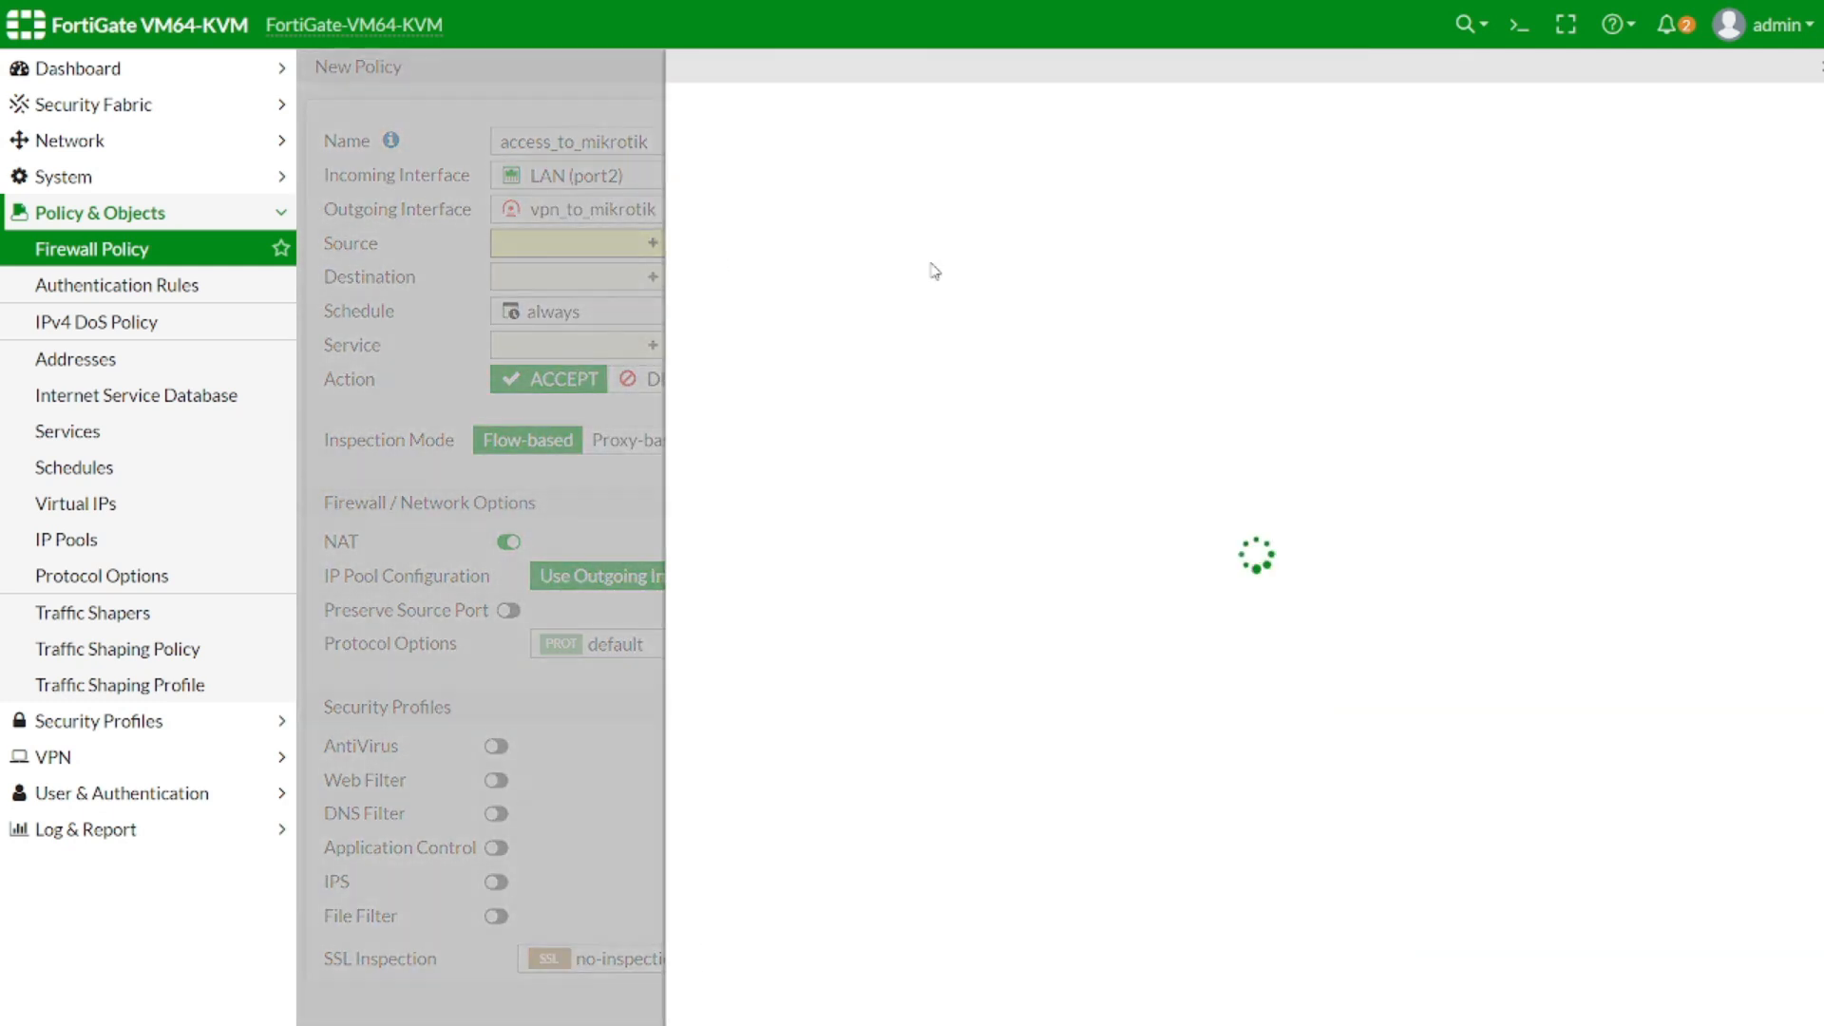
left_click(1021, 122)
type("LAN_netwo")
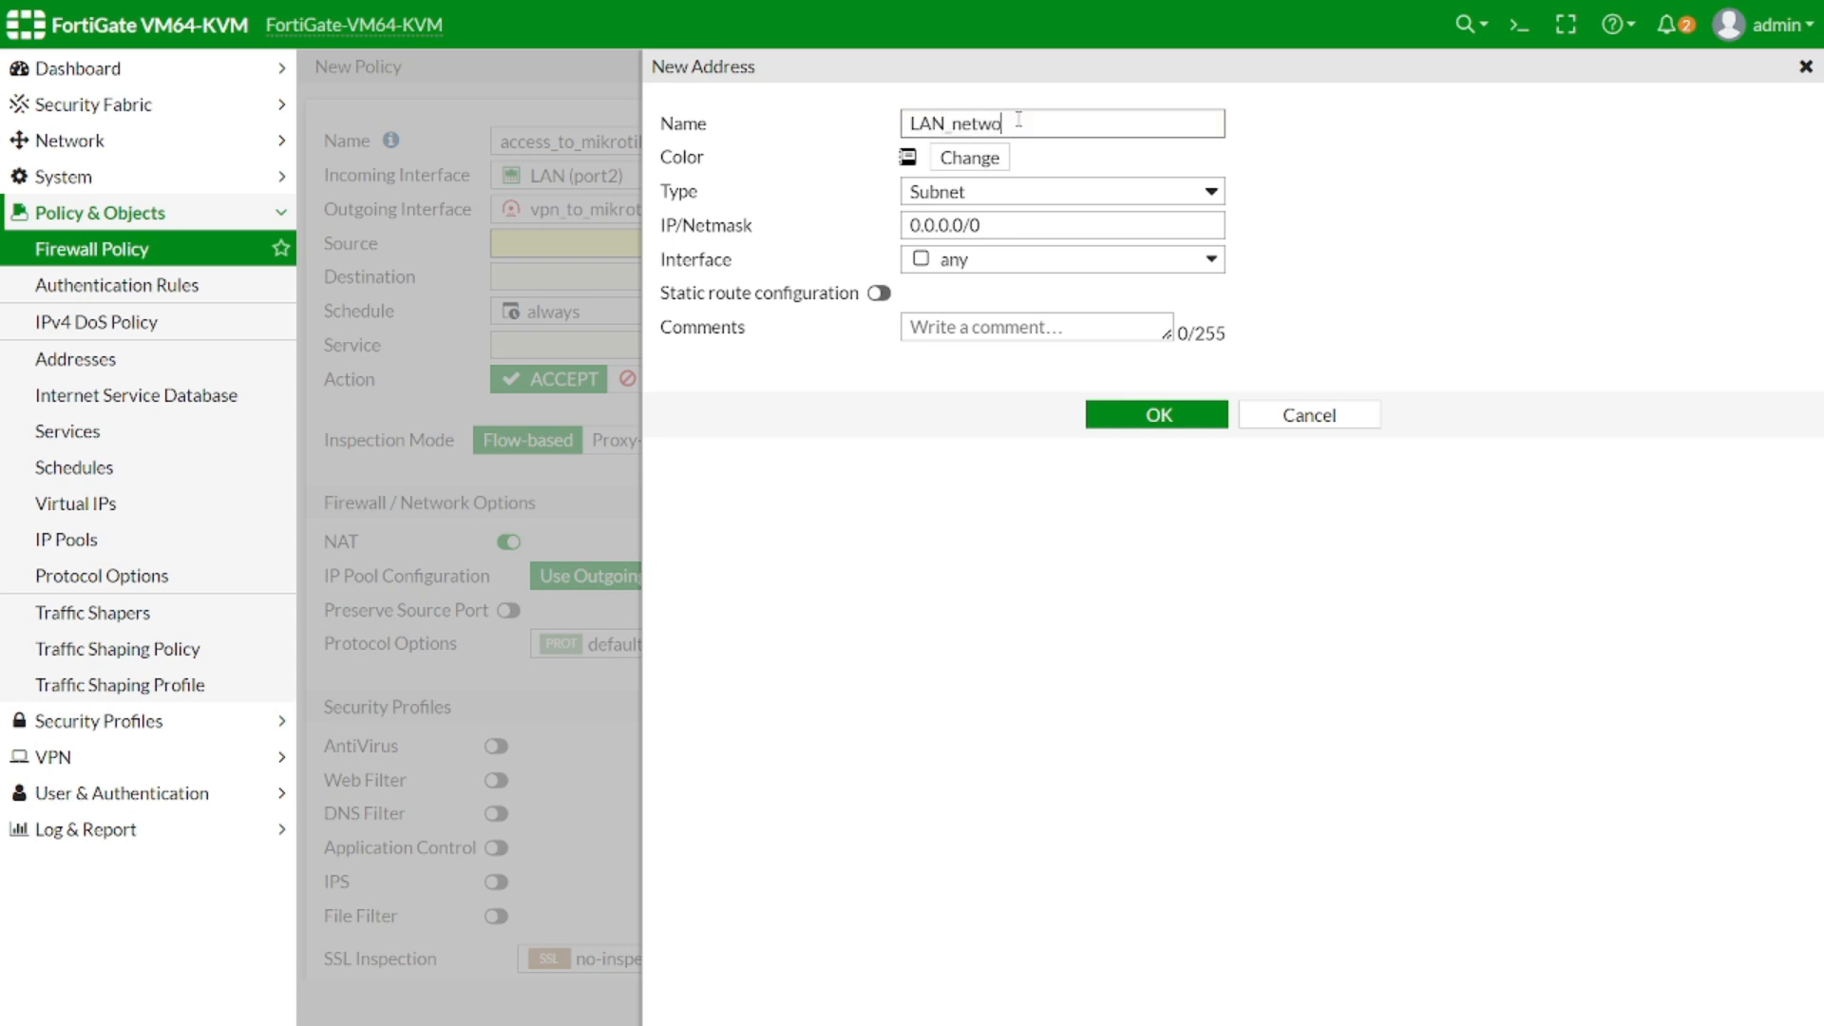
type("rk-192.168.10.0/2")
key("shift+Left")
key("shift+Left")
key("shift+Left")
key("shift+Left")
key("shift+Left")
key("shift+Left")
key("shift+Left")
key("shift+Left")
key("shift+Left")
key("shift+Left")
key("shift+Left")
key("shift+Left")
key("shift+Left")
key("shift+Left")
key("shift+Left")
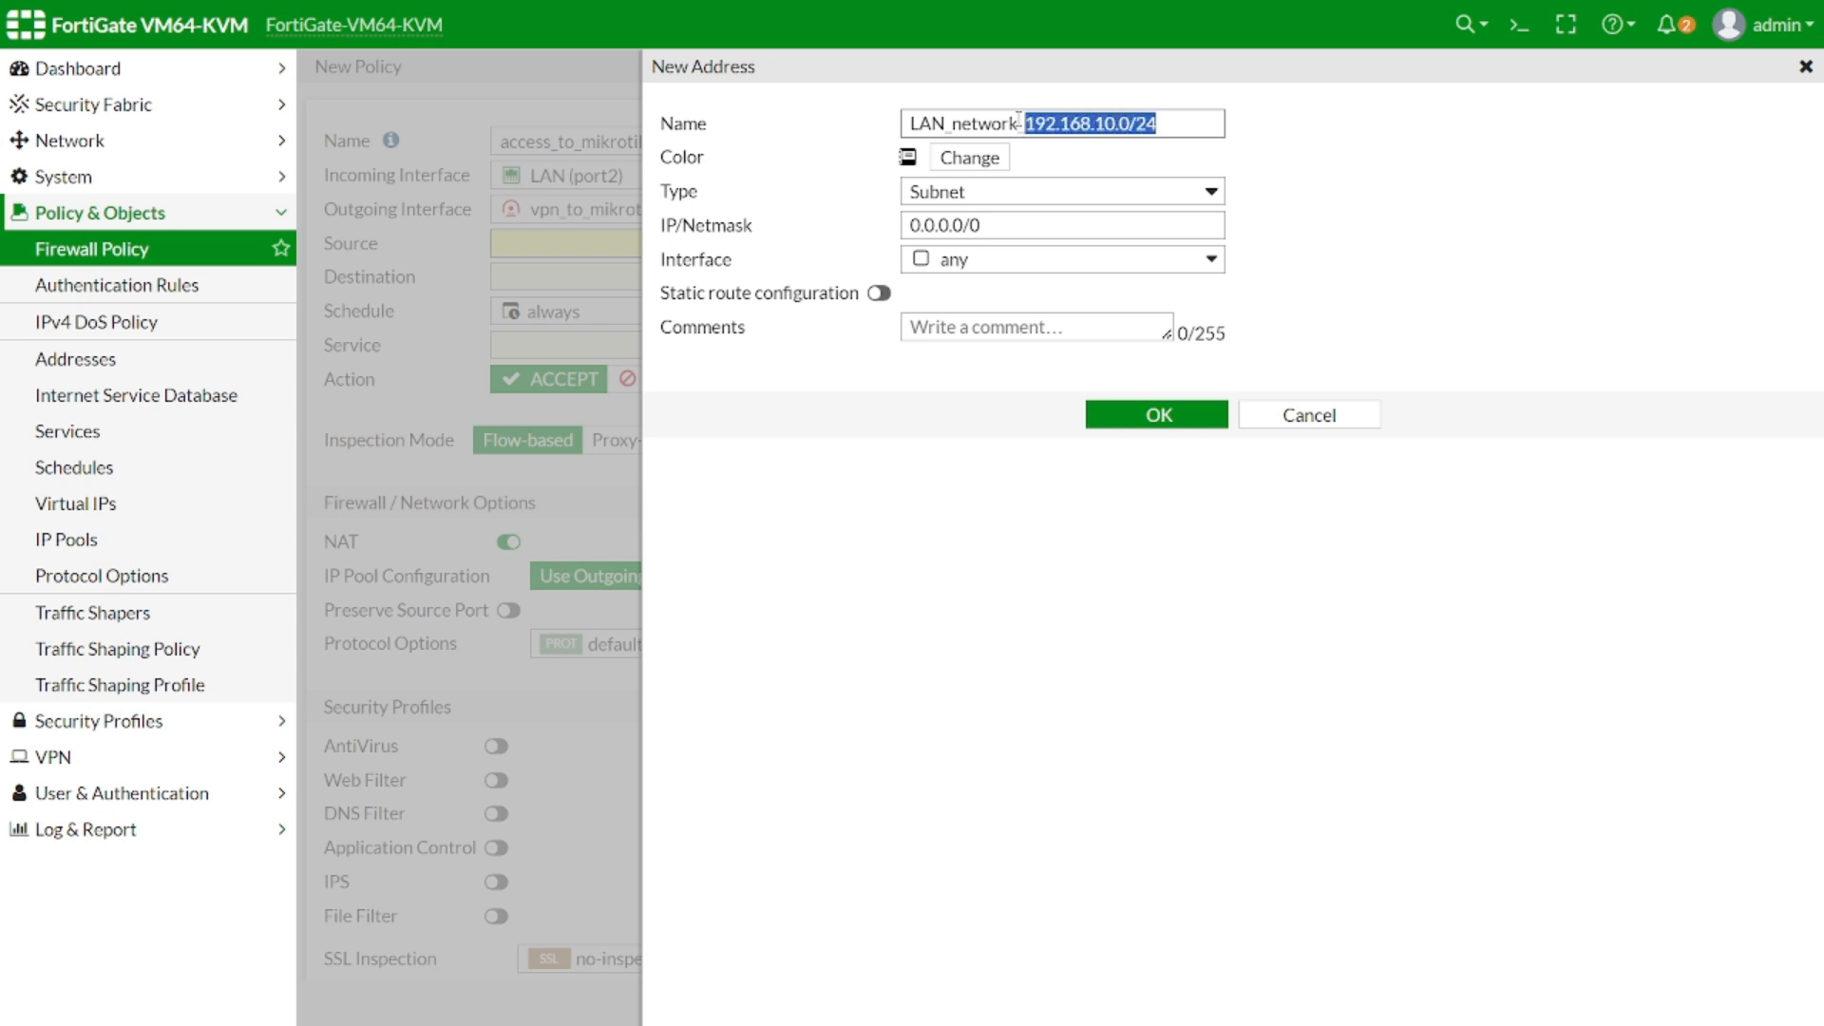
key("Tab")
key("Tab")
key("Tab")
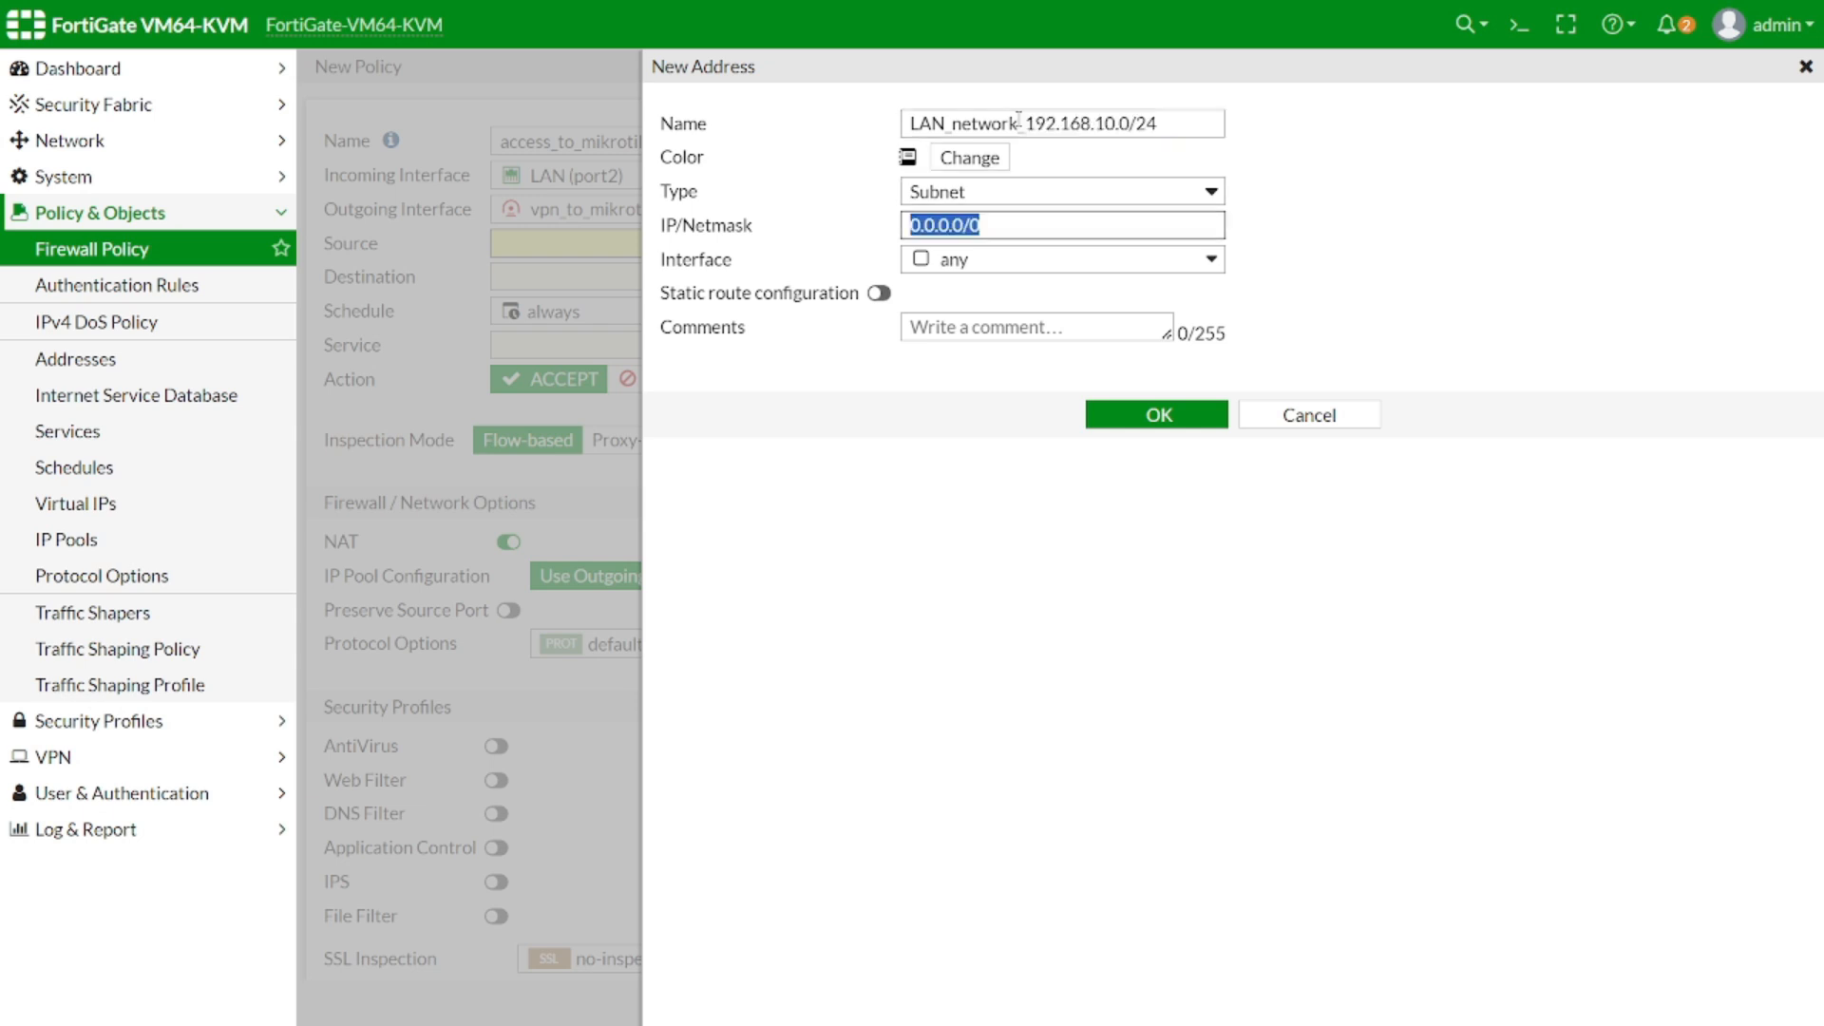
key("Right")
key("BackSpace")
key("BackSpace")
key("BackSpace")
key("BackSpace")
key("BackSpace")
key("BackSpace")
key("BackSpace")
key("BackSpace")
key("BackSpace")
type("12")
type("92.168")
type(".10.0")
type("/2")
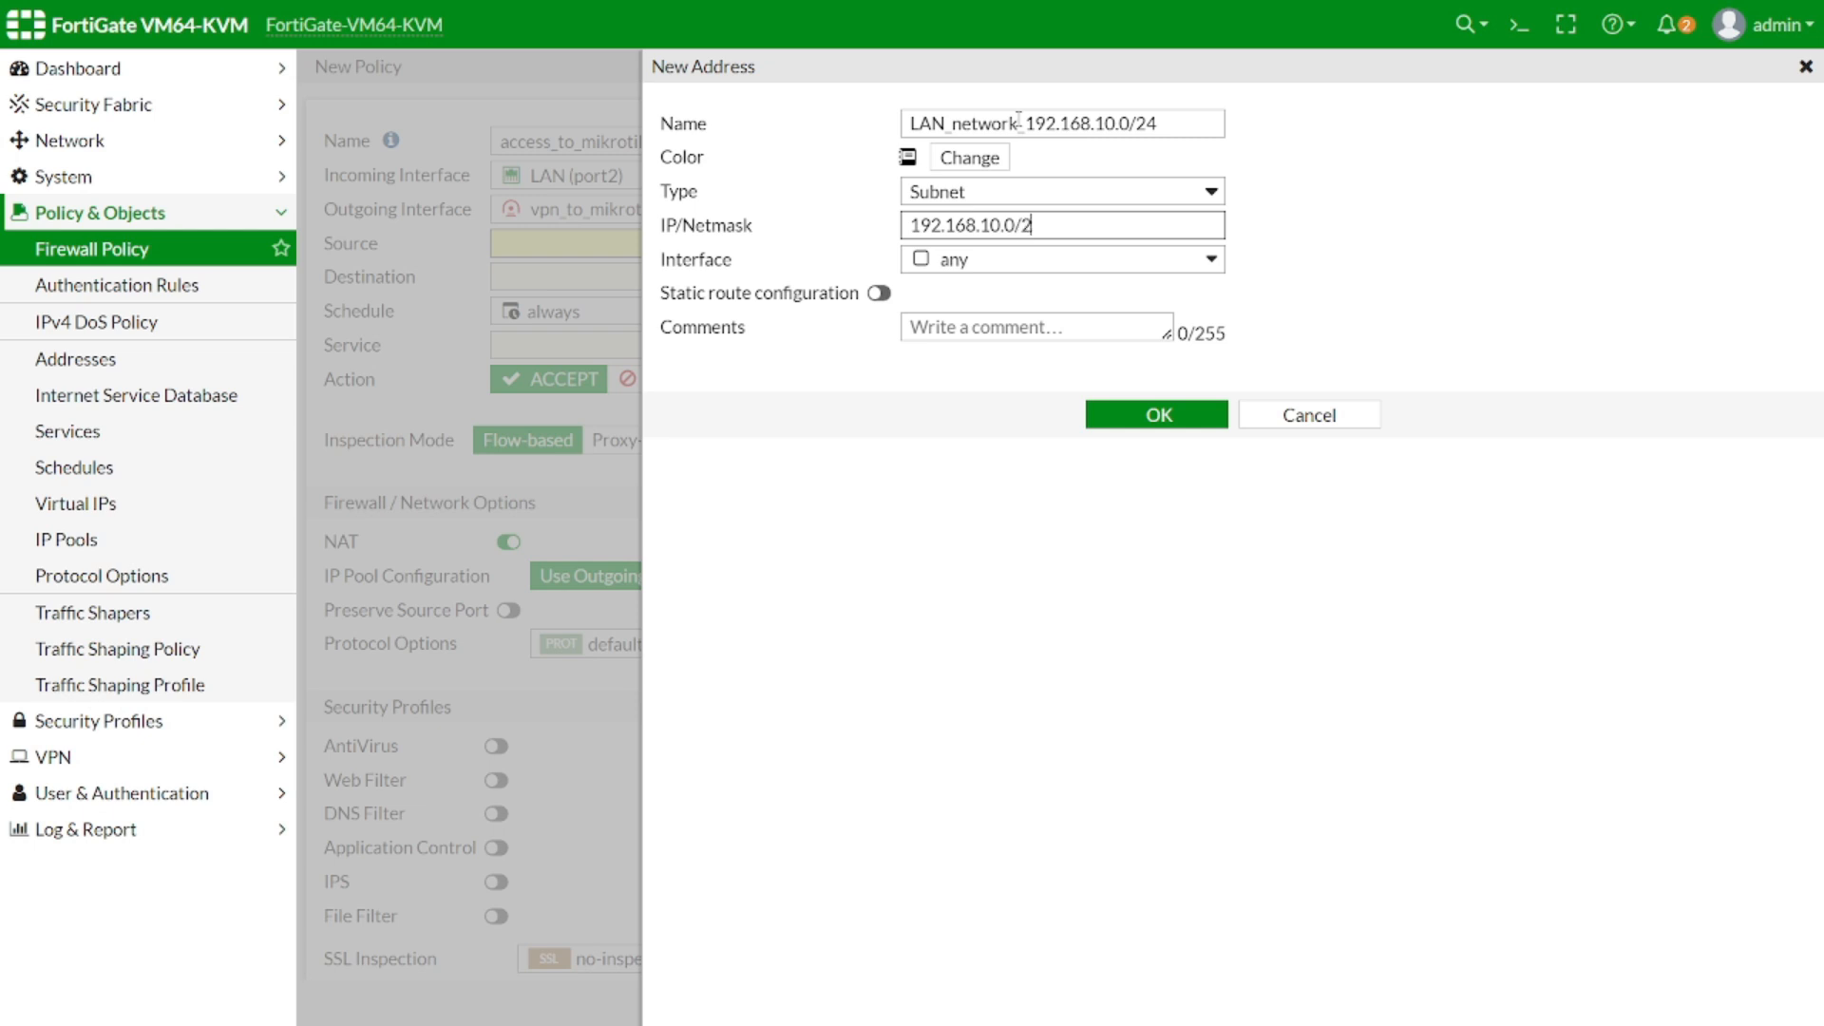
left_click(1157, 415)
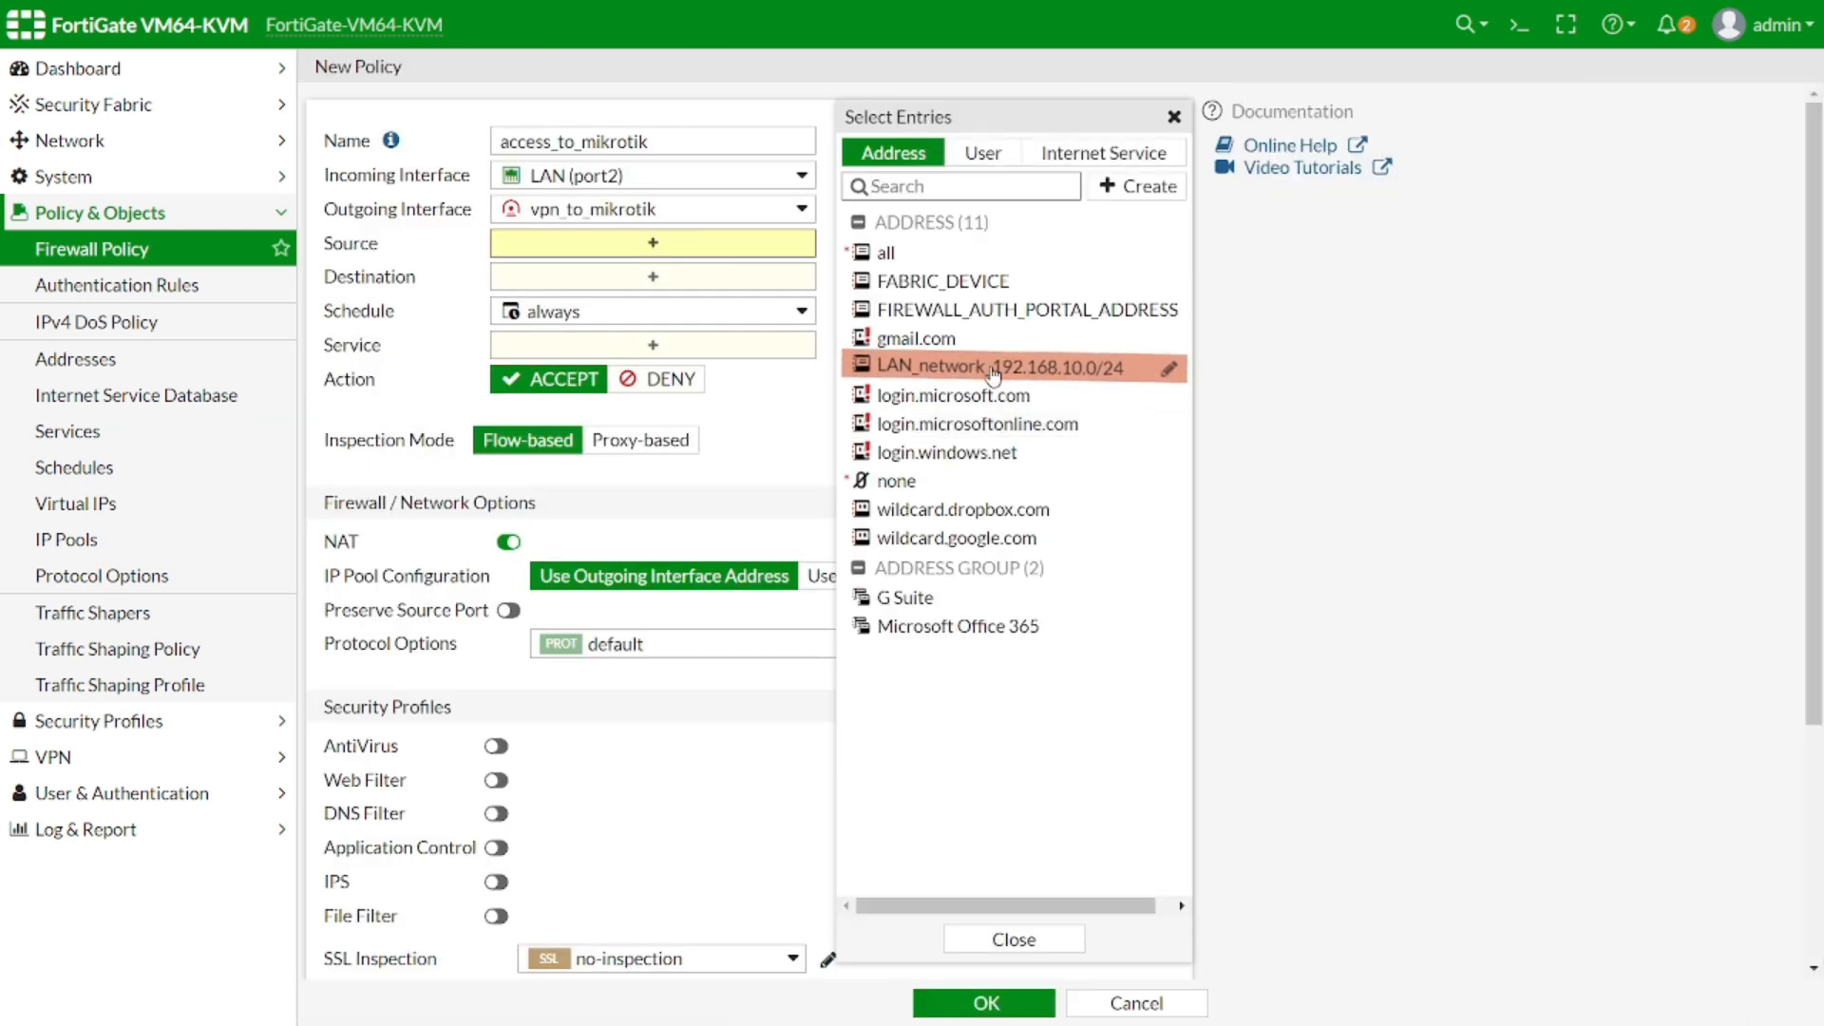
Create address Mikrotik_network_192.168.20.0/24, copying 192.168.20.0/24 from the name into IP/Netmask
left_click(1146, 190)
left_click(902, 259)
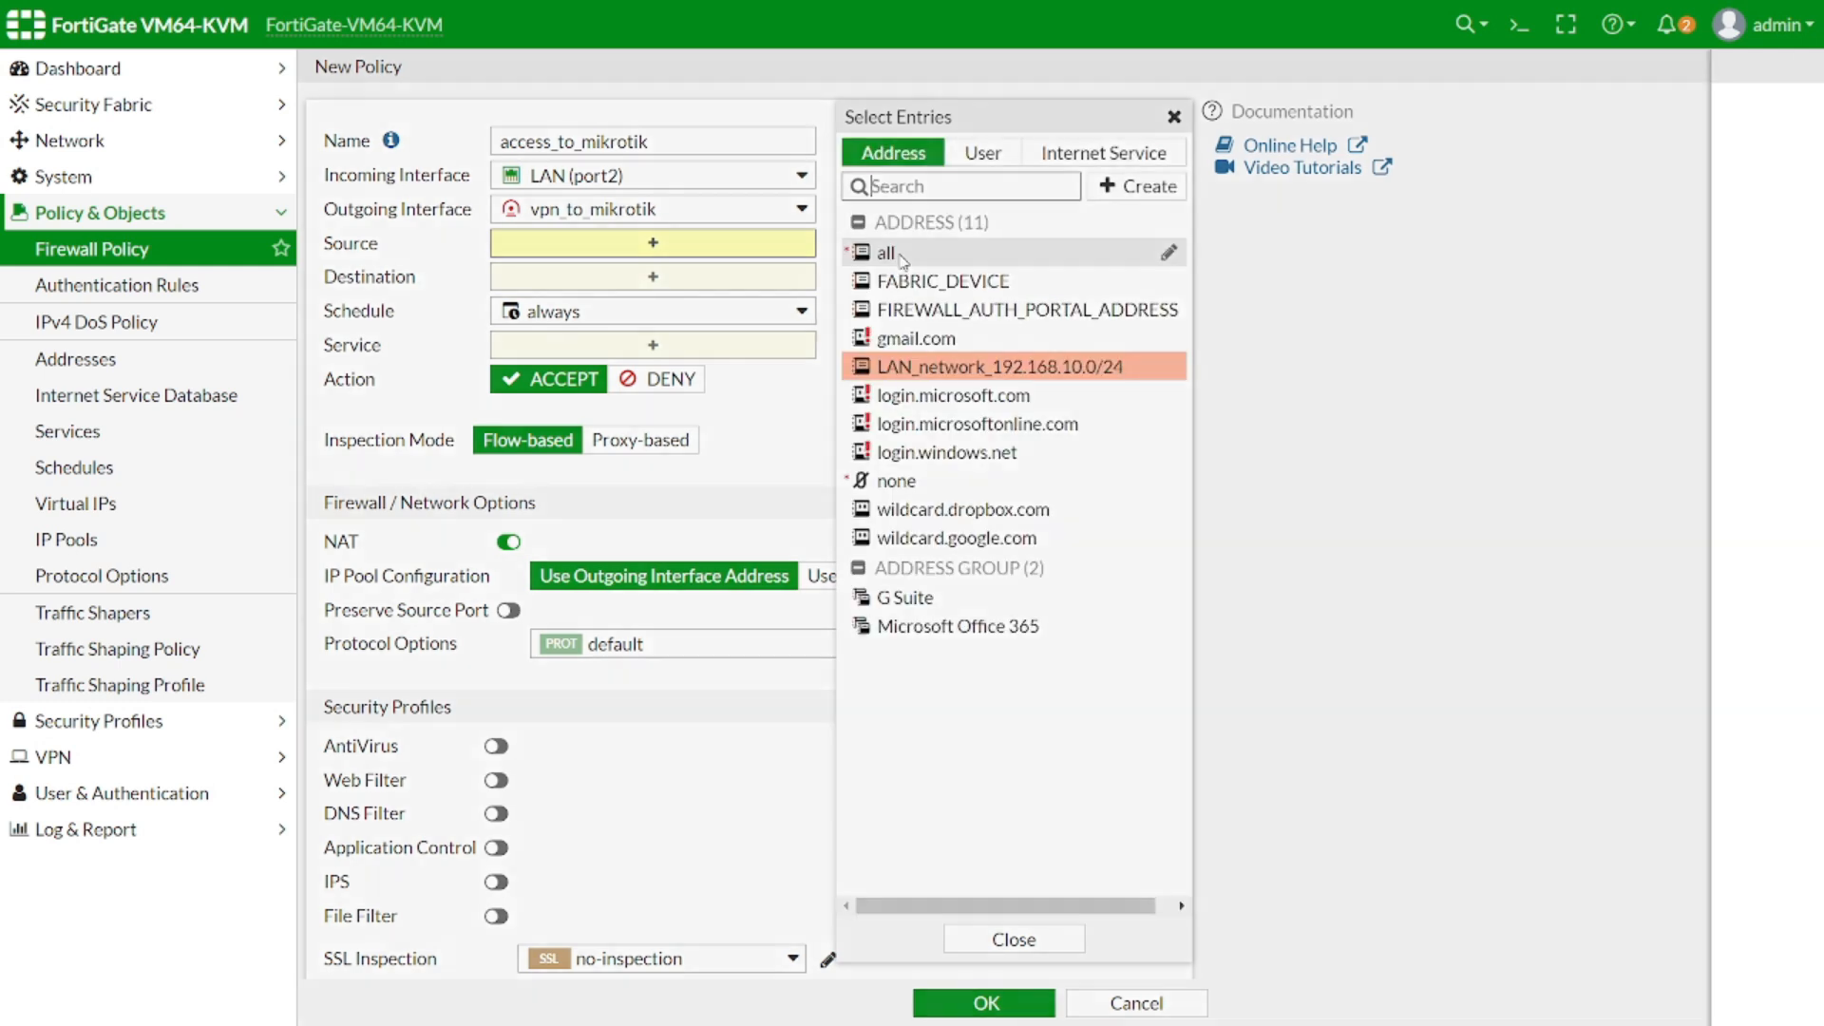
left_click(1051, 121)
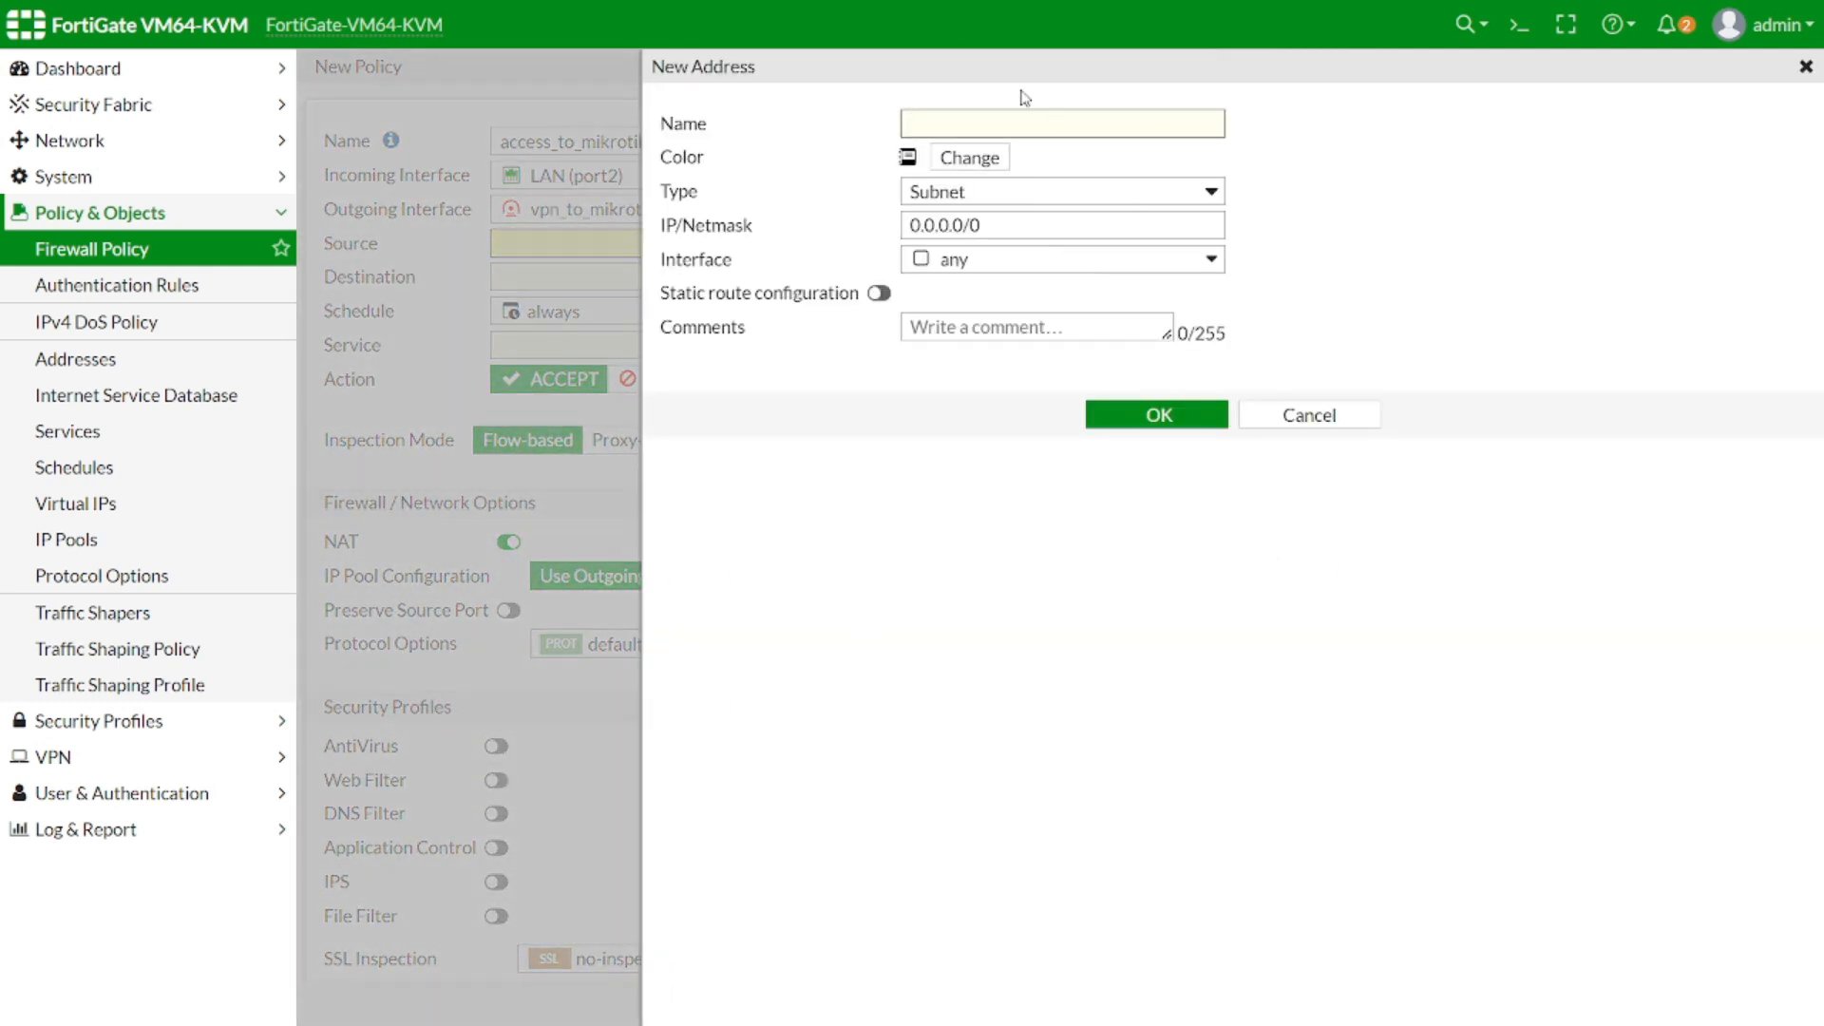
type("REMOTE")
type("_192.")
key("BackSpace")
key("BackSpace")
key("BackSpace")
key("BackSpace")
key("BackSpace")
key("BackSpace")
key("BackSpace")
key("BackSpace")
key("BackSpace")
key("BackSpace")
key("BackSpace")
type("Mikrotik")
type("_networ")
type("k_182,")
type("92.168.20.0")
type("/24")
key("shift+Left")
key("shift+Left")
key("shift+Left")
key("shift+Left")
key("shift+Left")
key("shift+Left")
key("shift+Left")
key("shift+Left")
key("shift+Left")
key("shift+Left")
key("shift+Left")
key("shift+Left")
key("shift+Left")
key("shift+Left")
key("shift+Left")
key("ctrl+c")
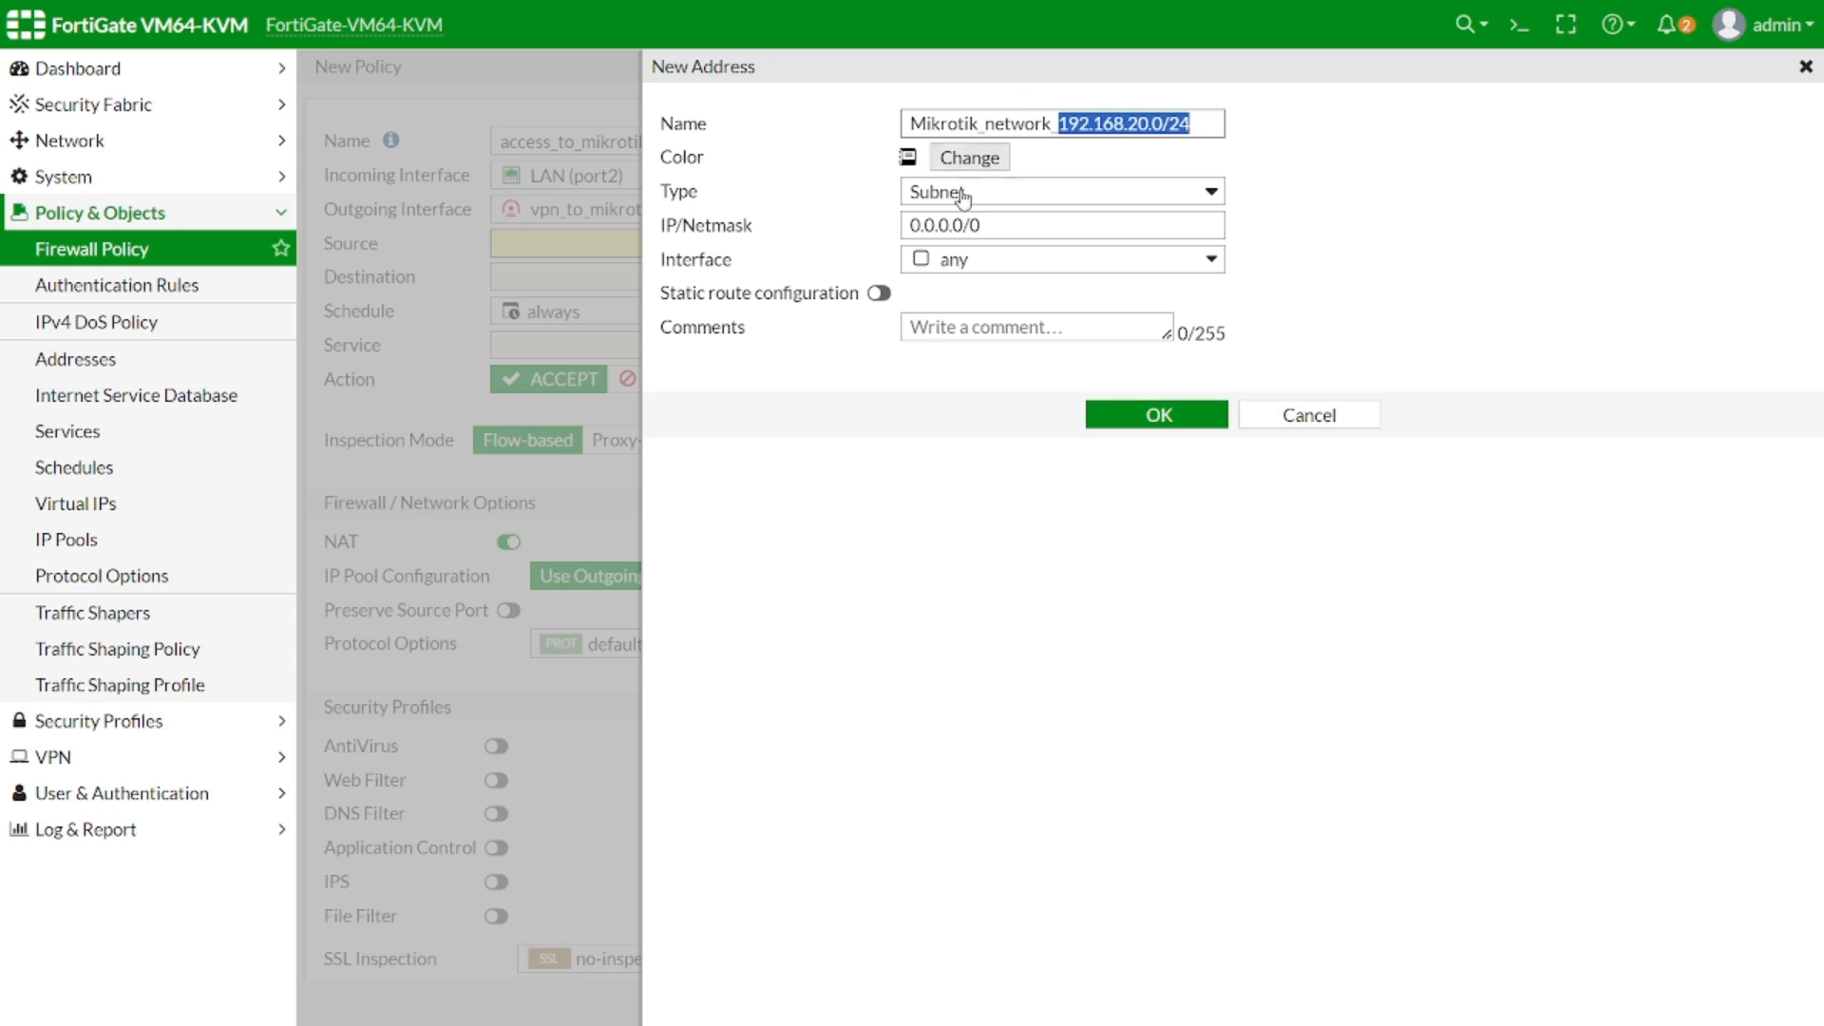
left_click_drag(1005, 225, 847, 228)
key("ctrl+v")
left_click(1388, 258)
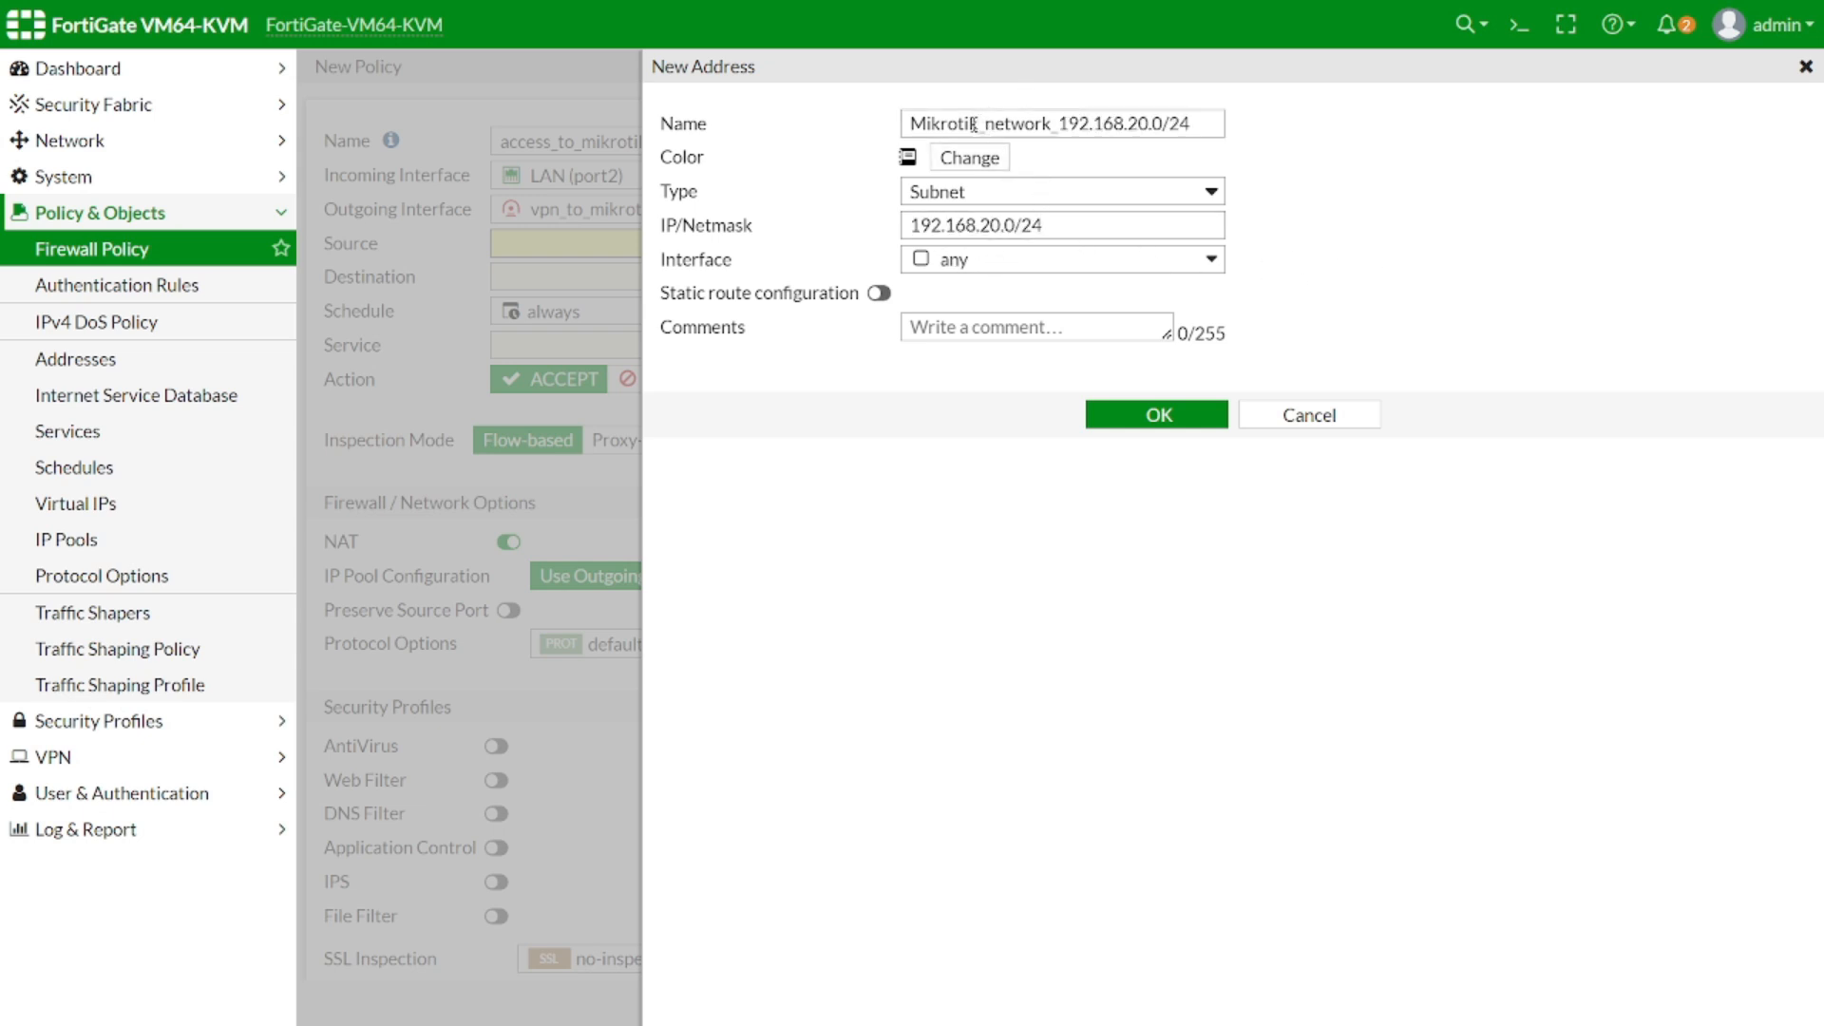
left_click(1159, 414)
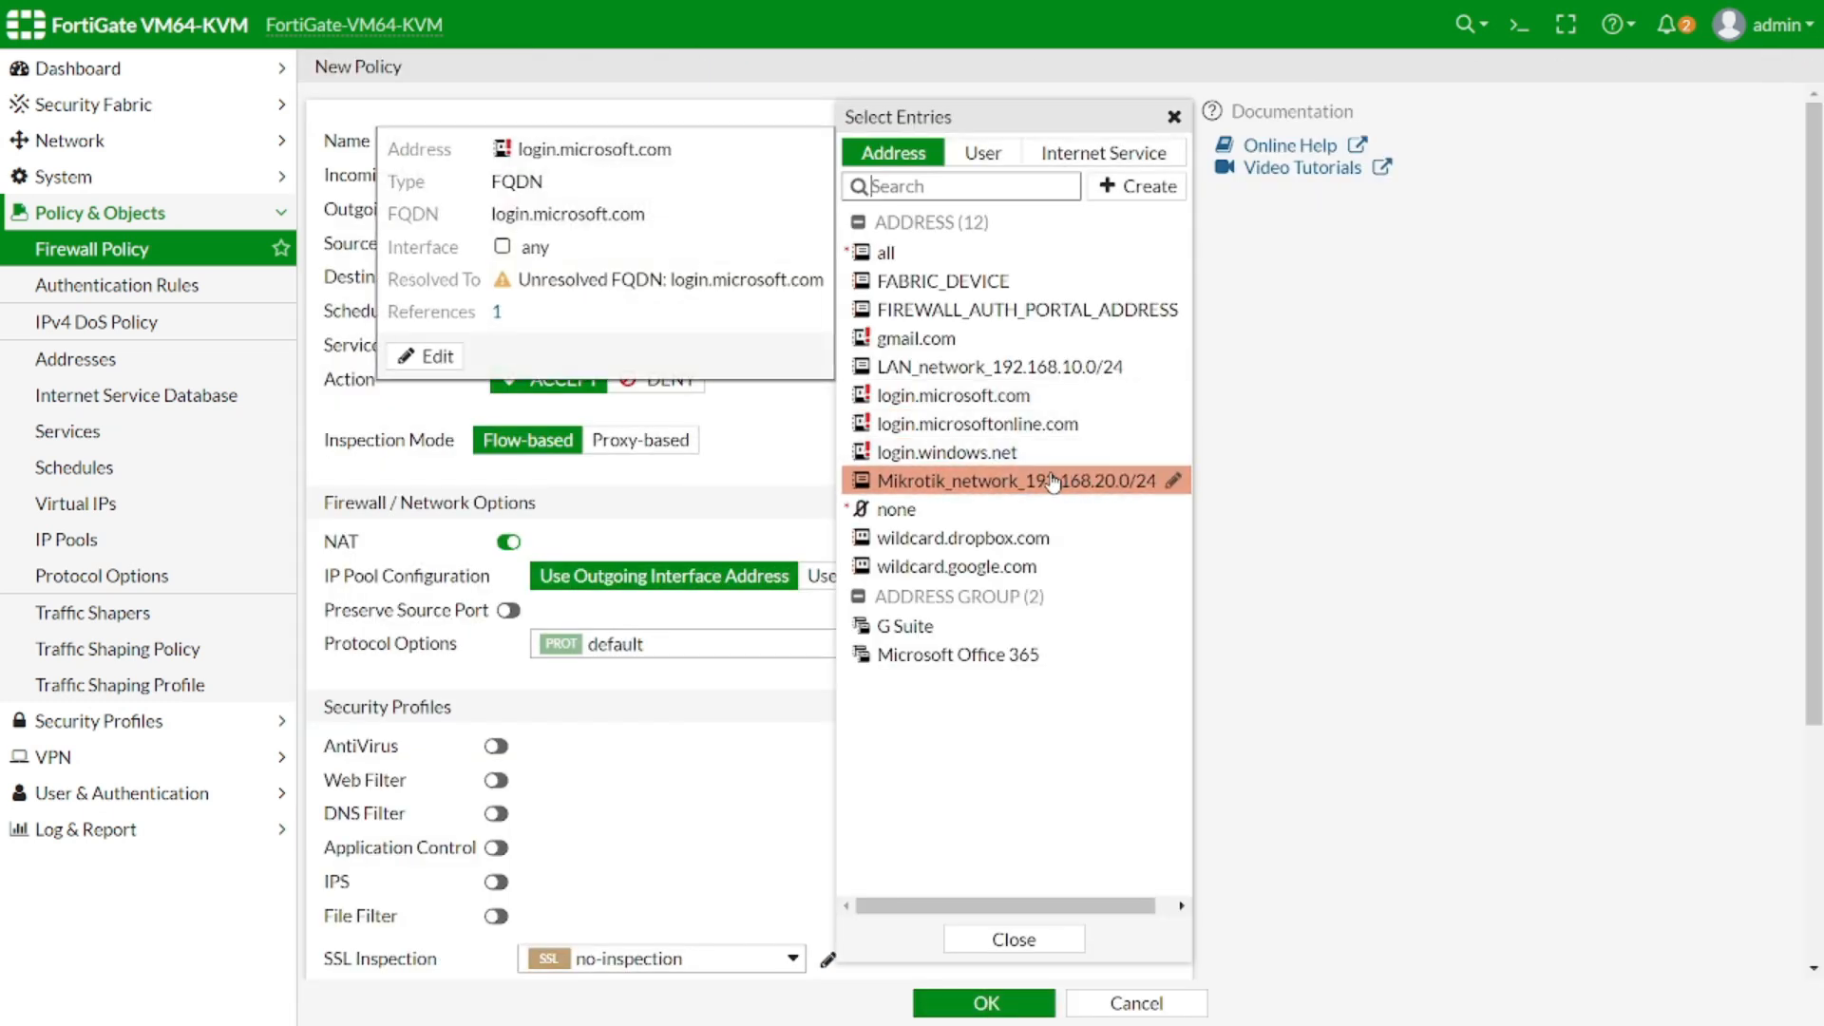
Set the policy source to LAN_network_192.168.10.0/24 and destination to Mikrotik_network_192.168.20.0/24
mouse_move(1052, 482)
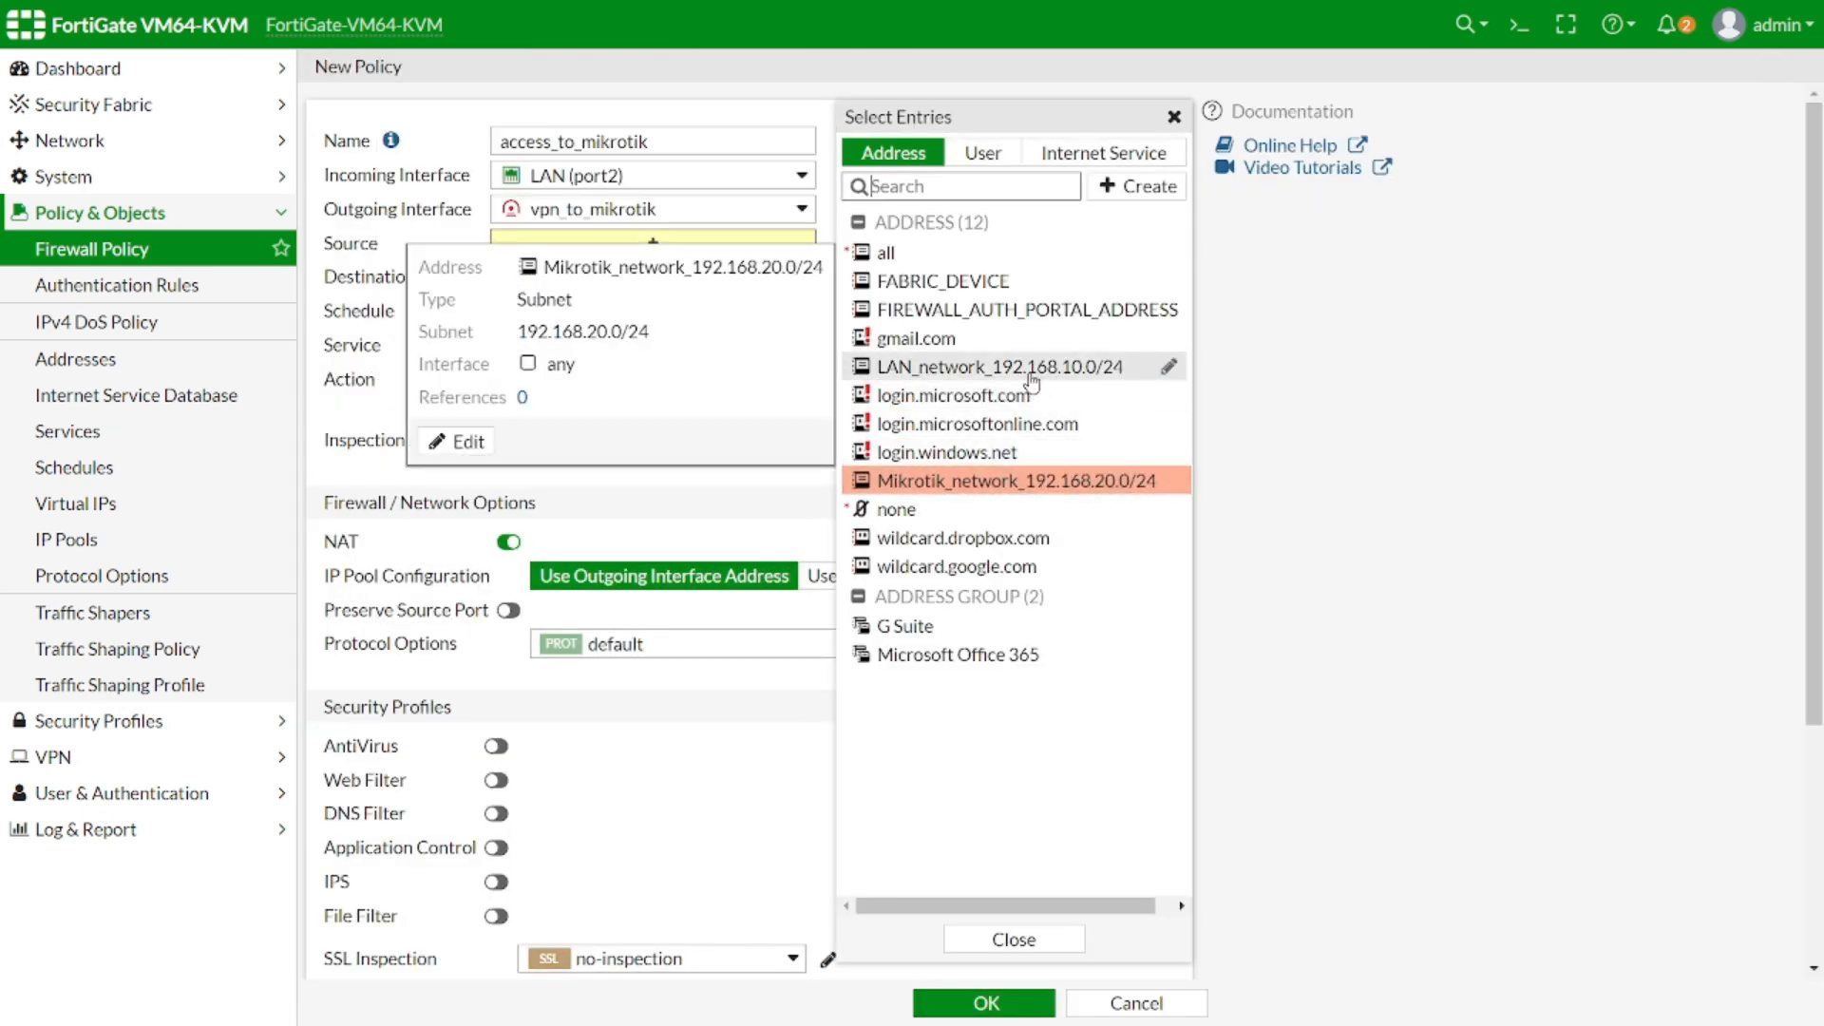
mouse_move(1027, 366)
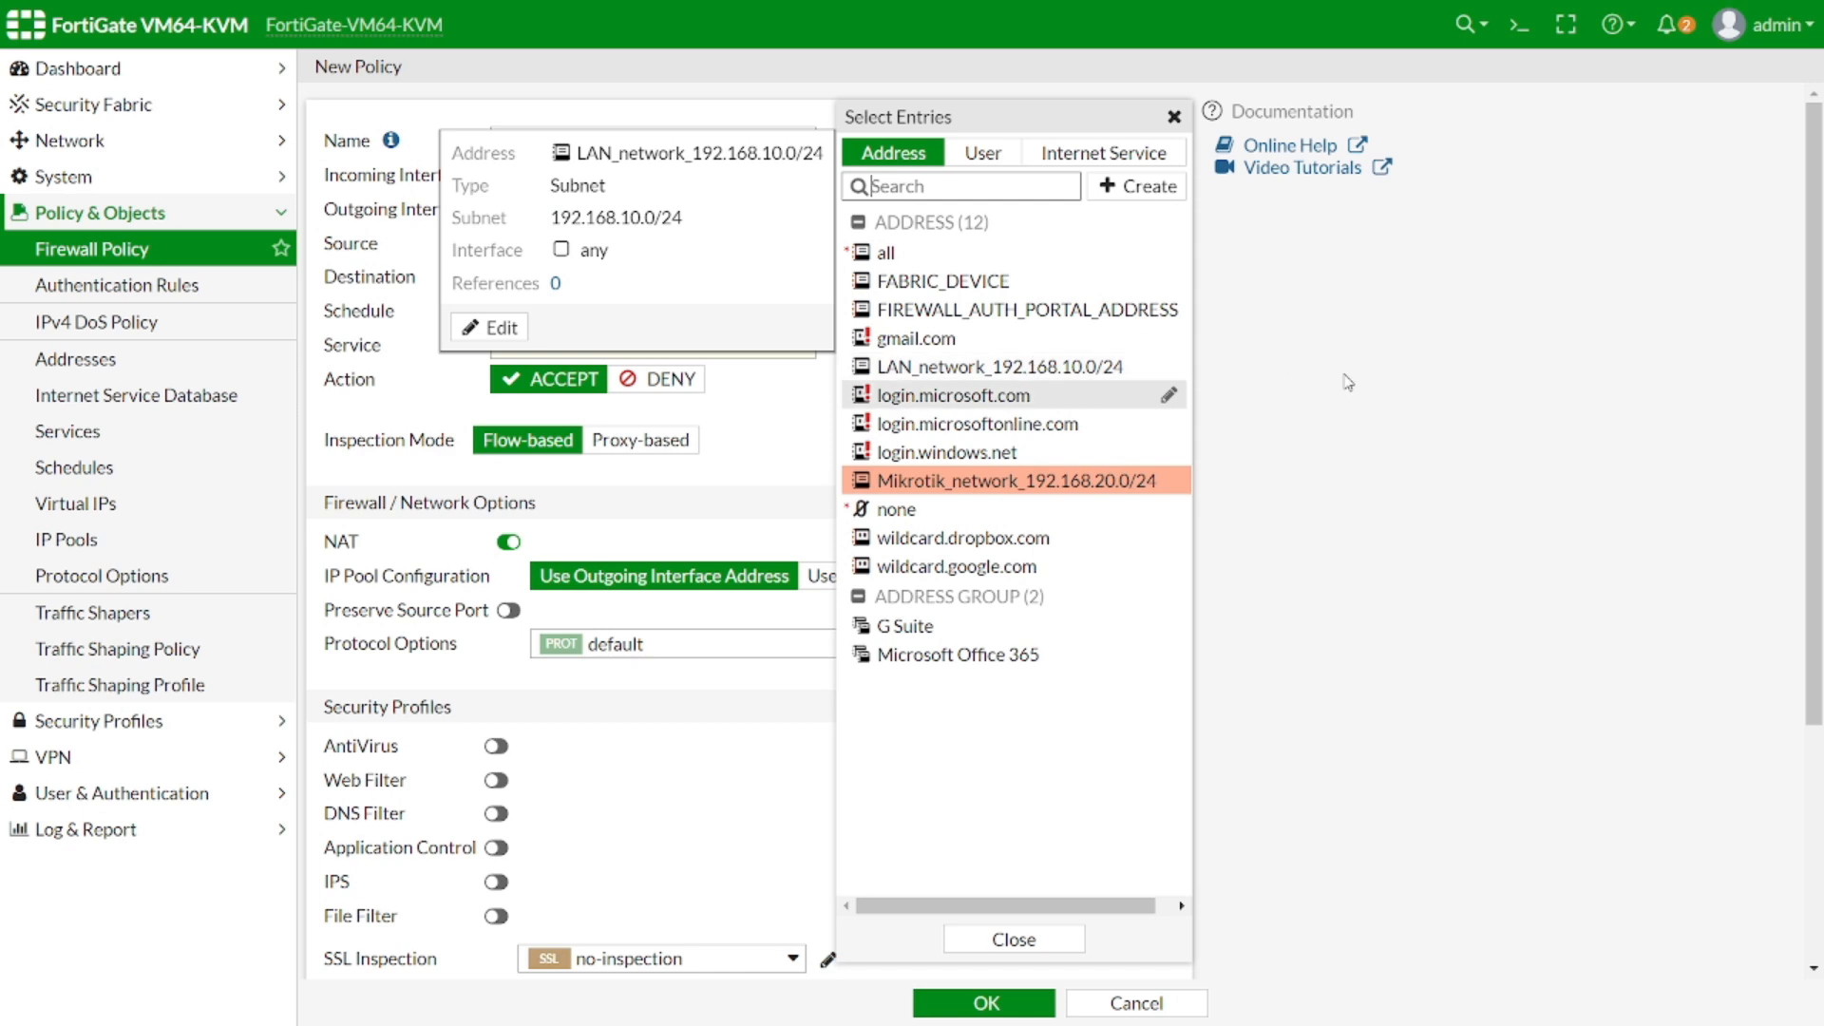
left_click(651, 245)
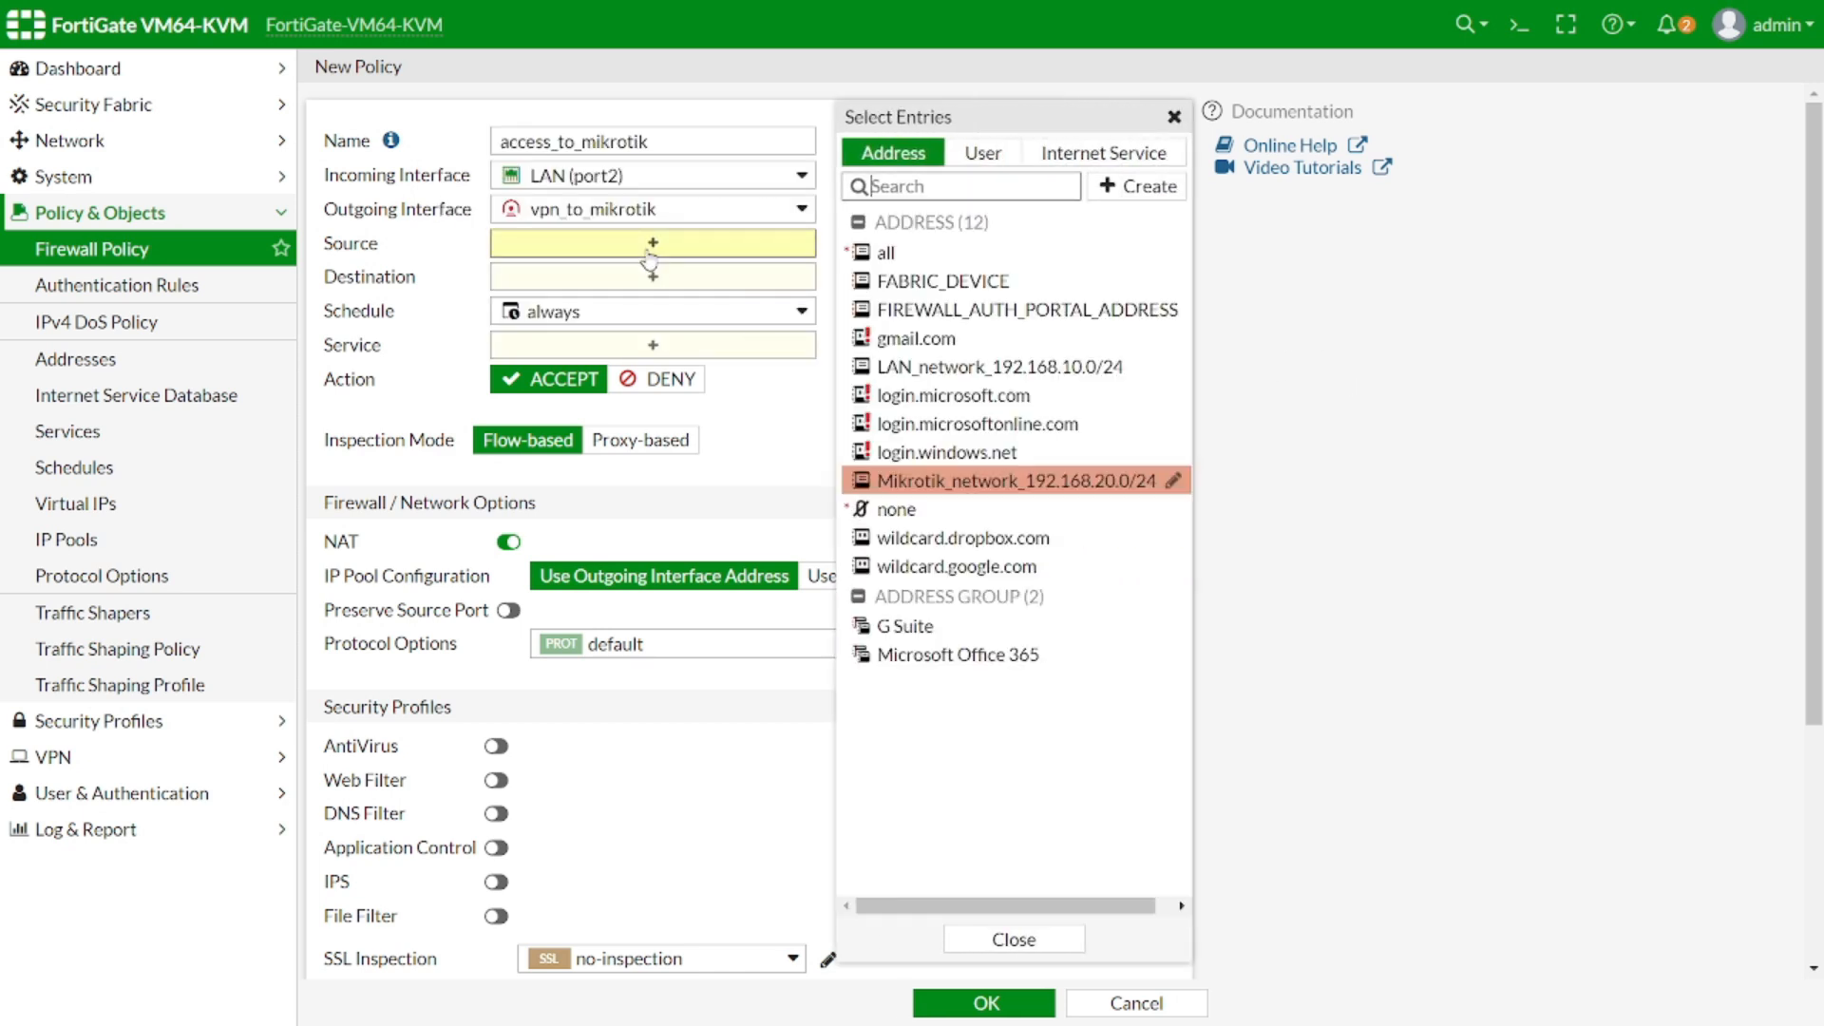
left_click(973, 376)
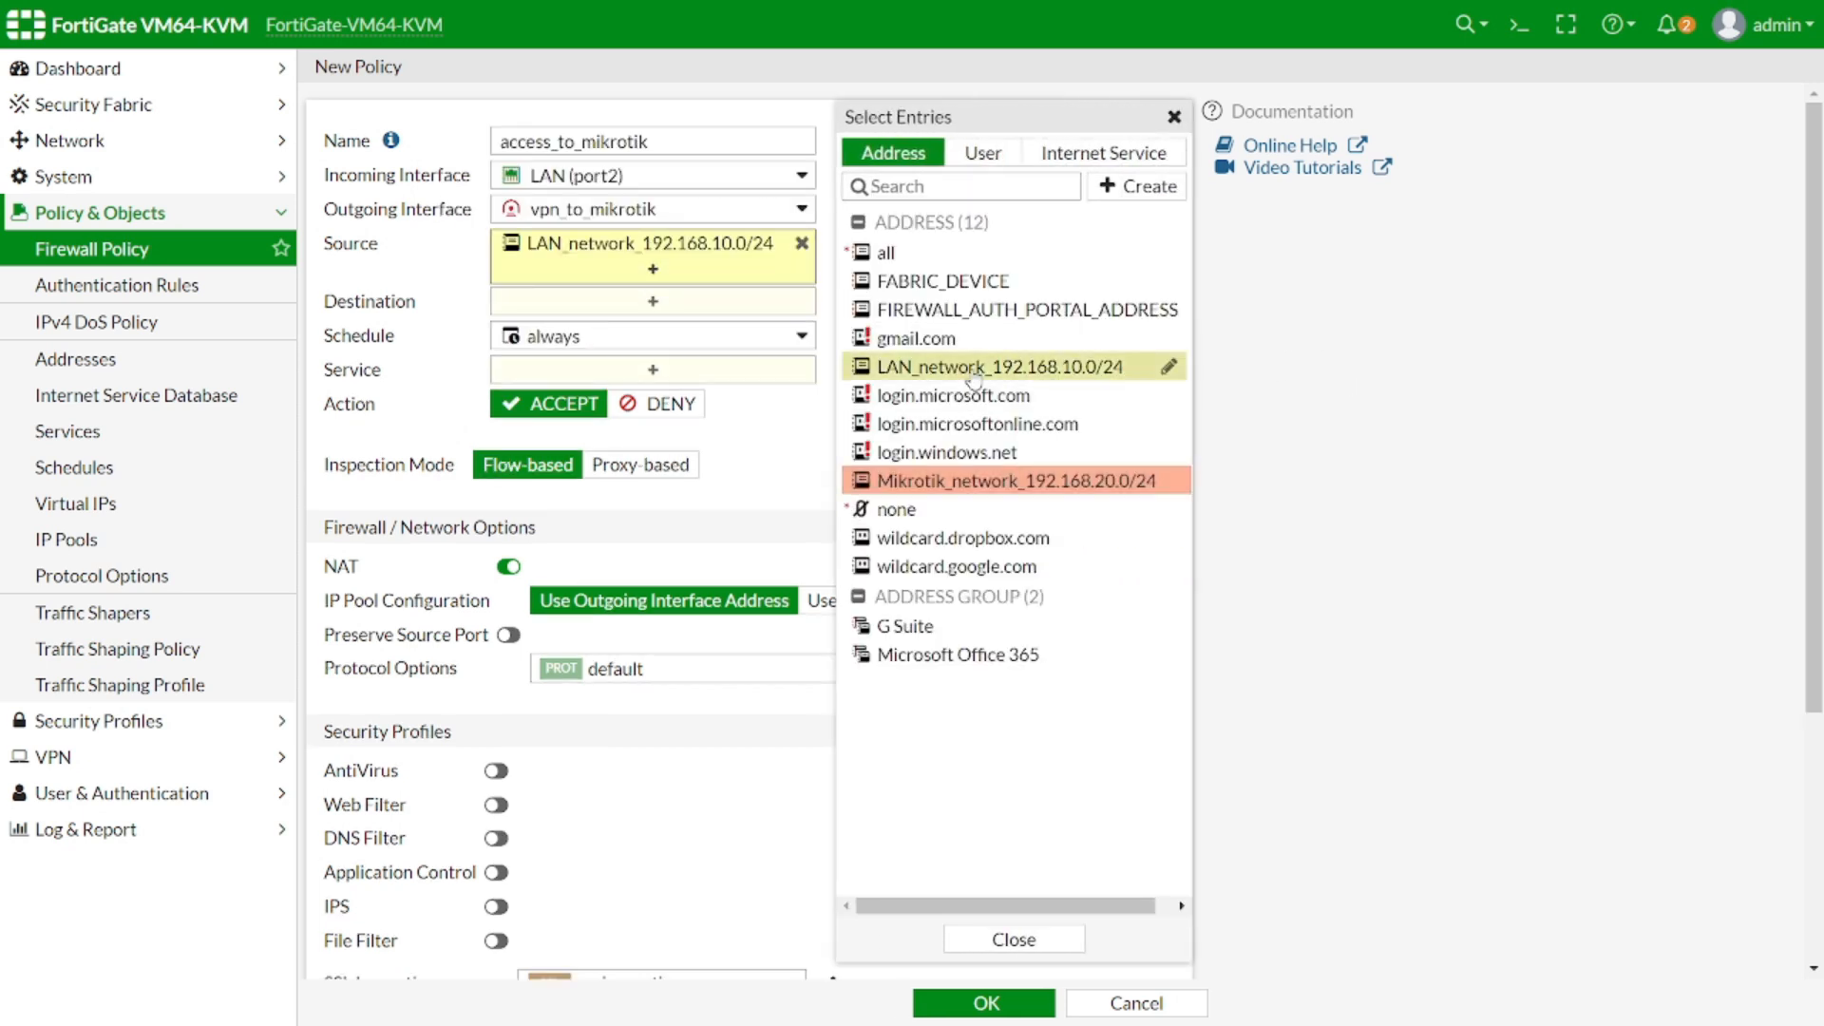
left_click(655, 301)
left_click(999, 485)
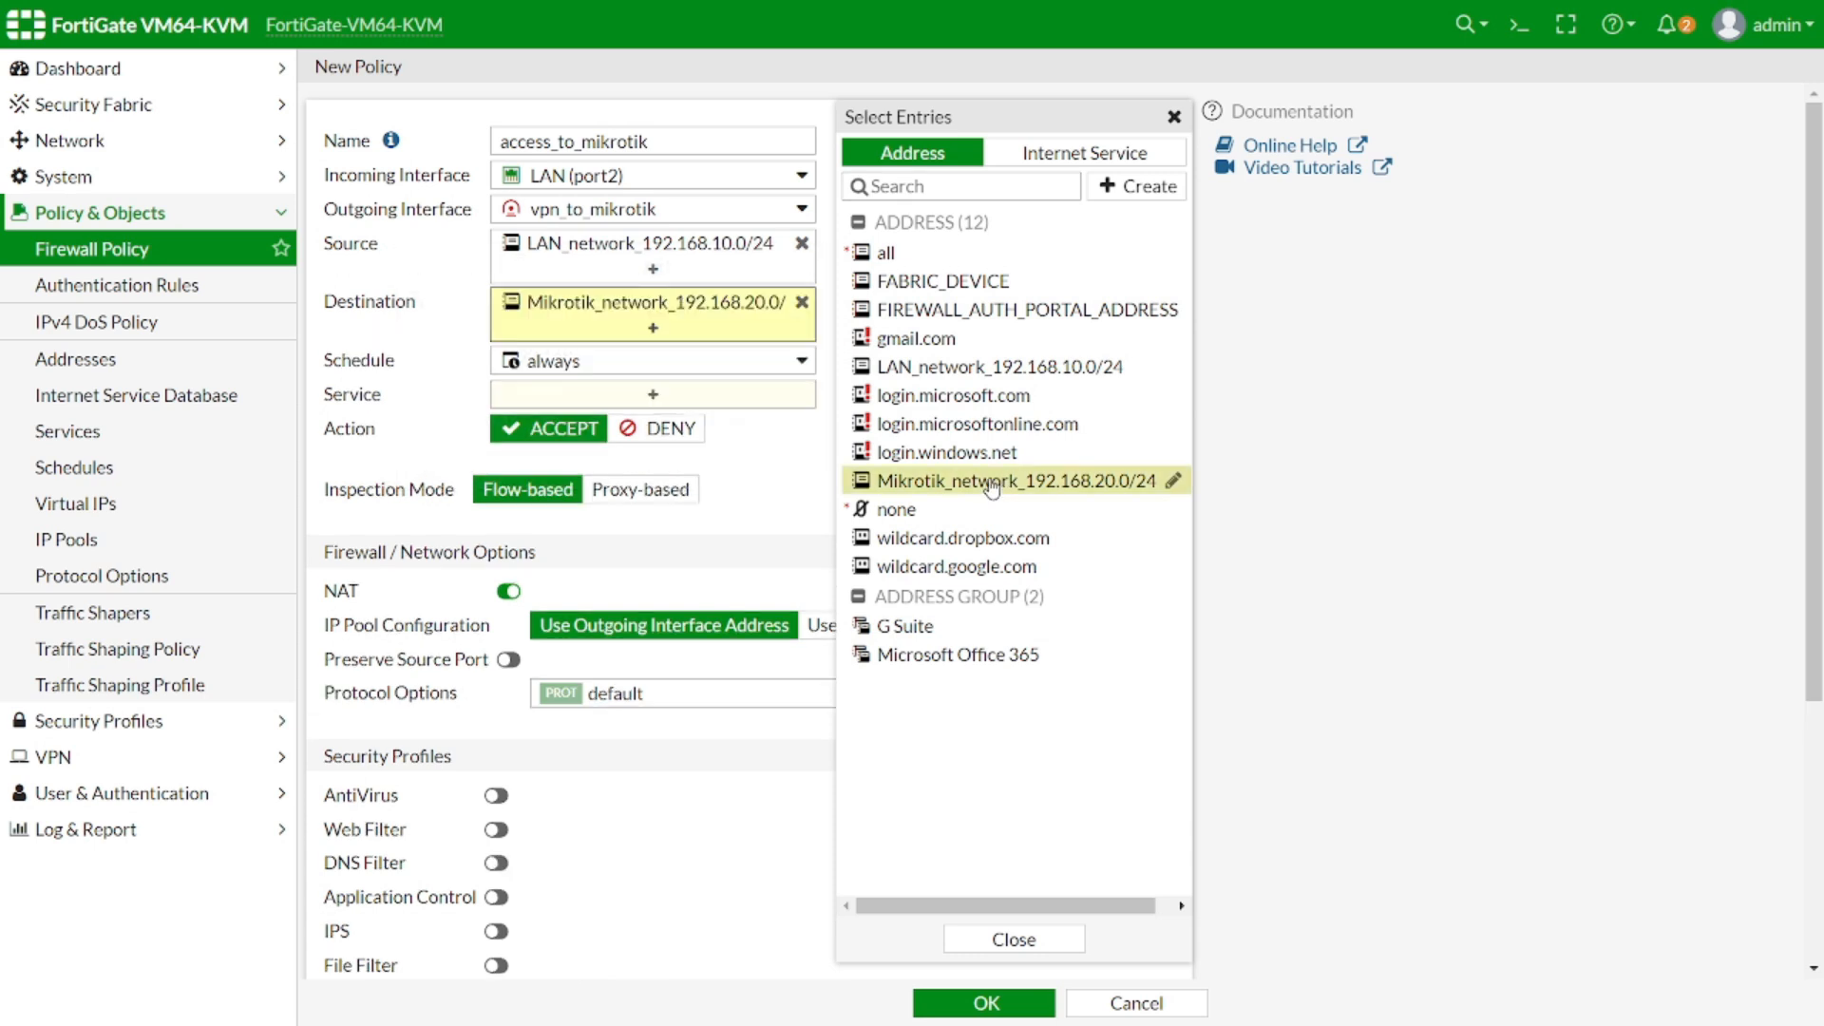
Allow ALL services, disable NAT, and save the access_to_mikrotik policy
left_click(652, 397)
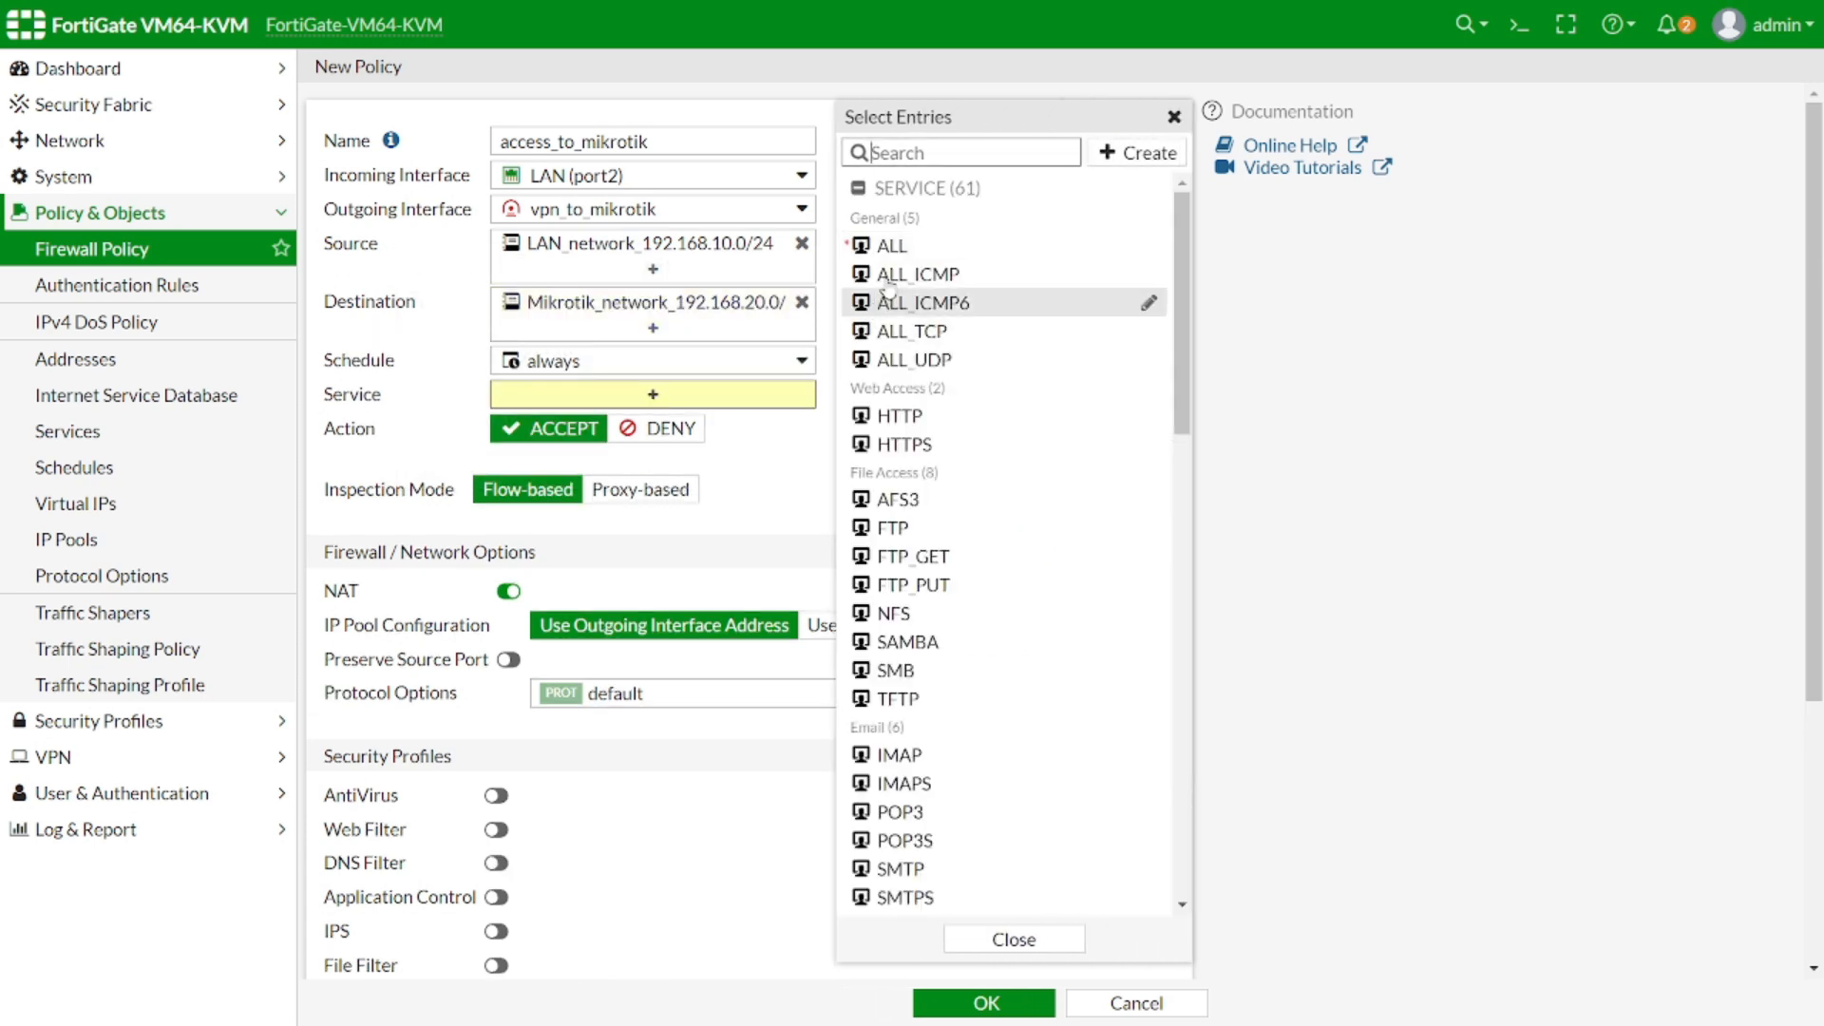
left_click(1016, 245)
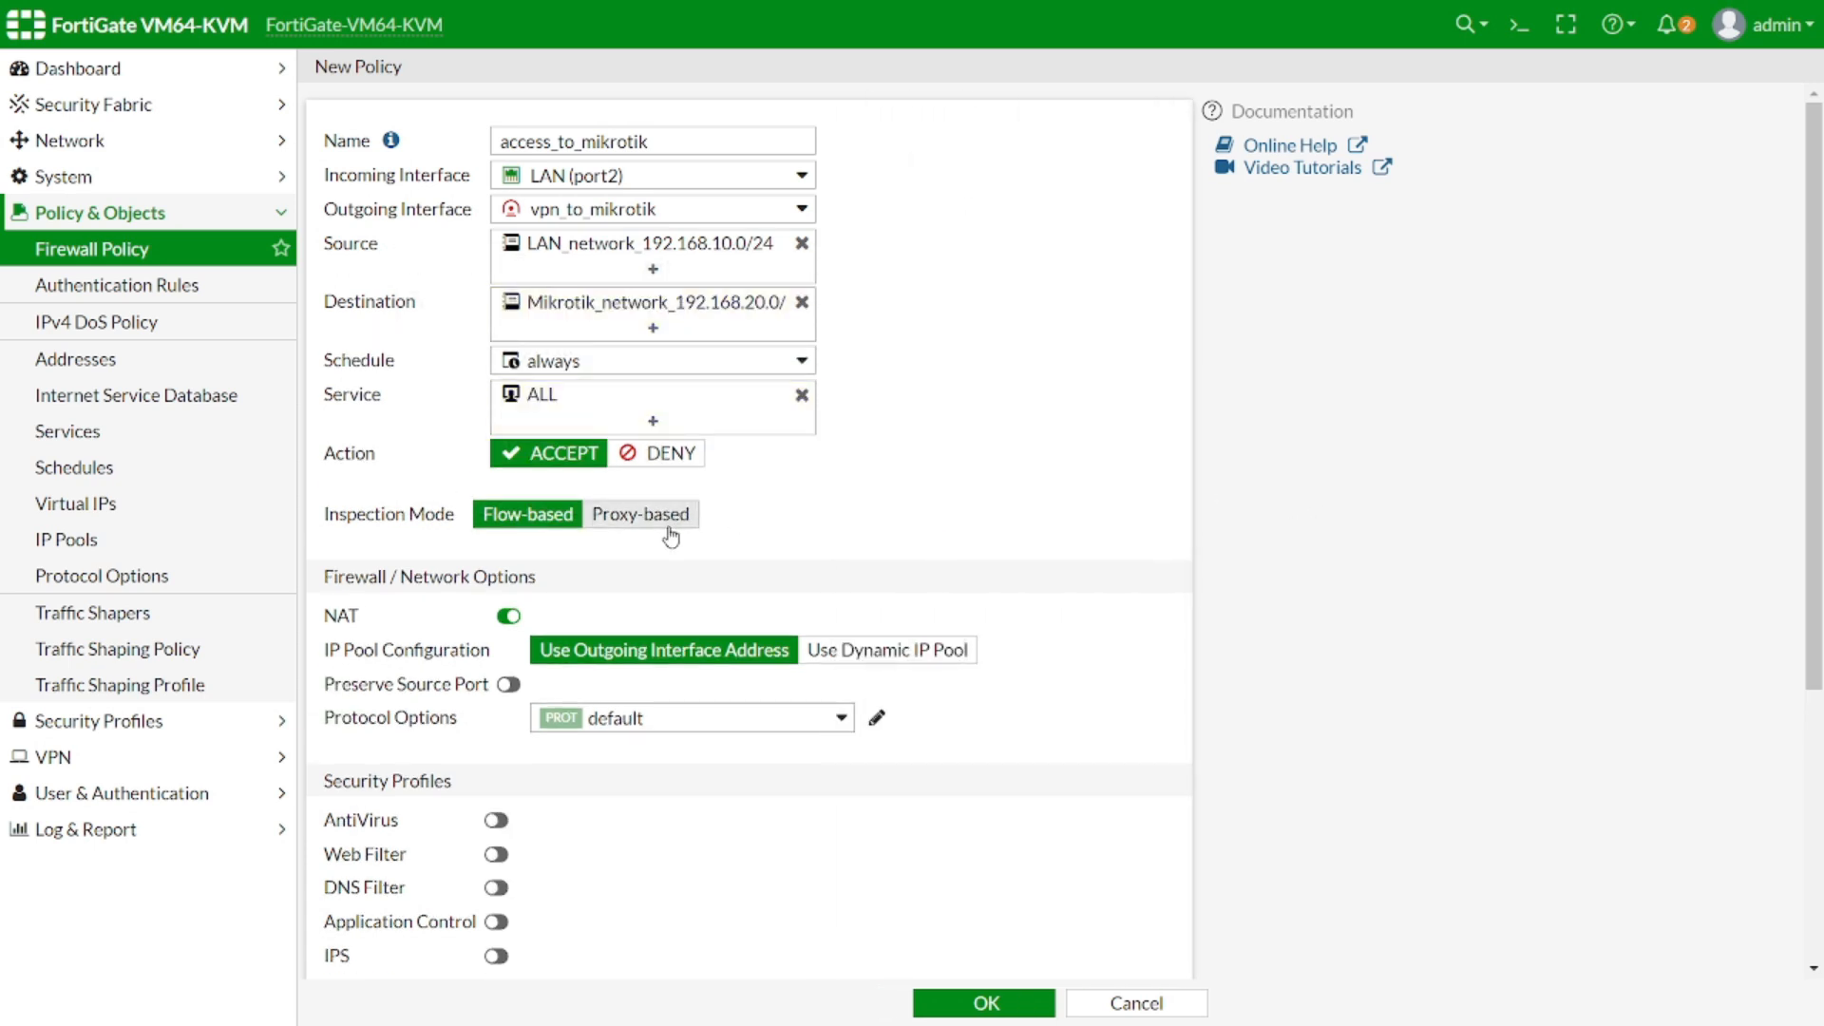
left_click(508, 616)
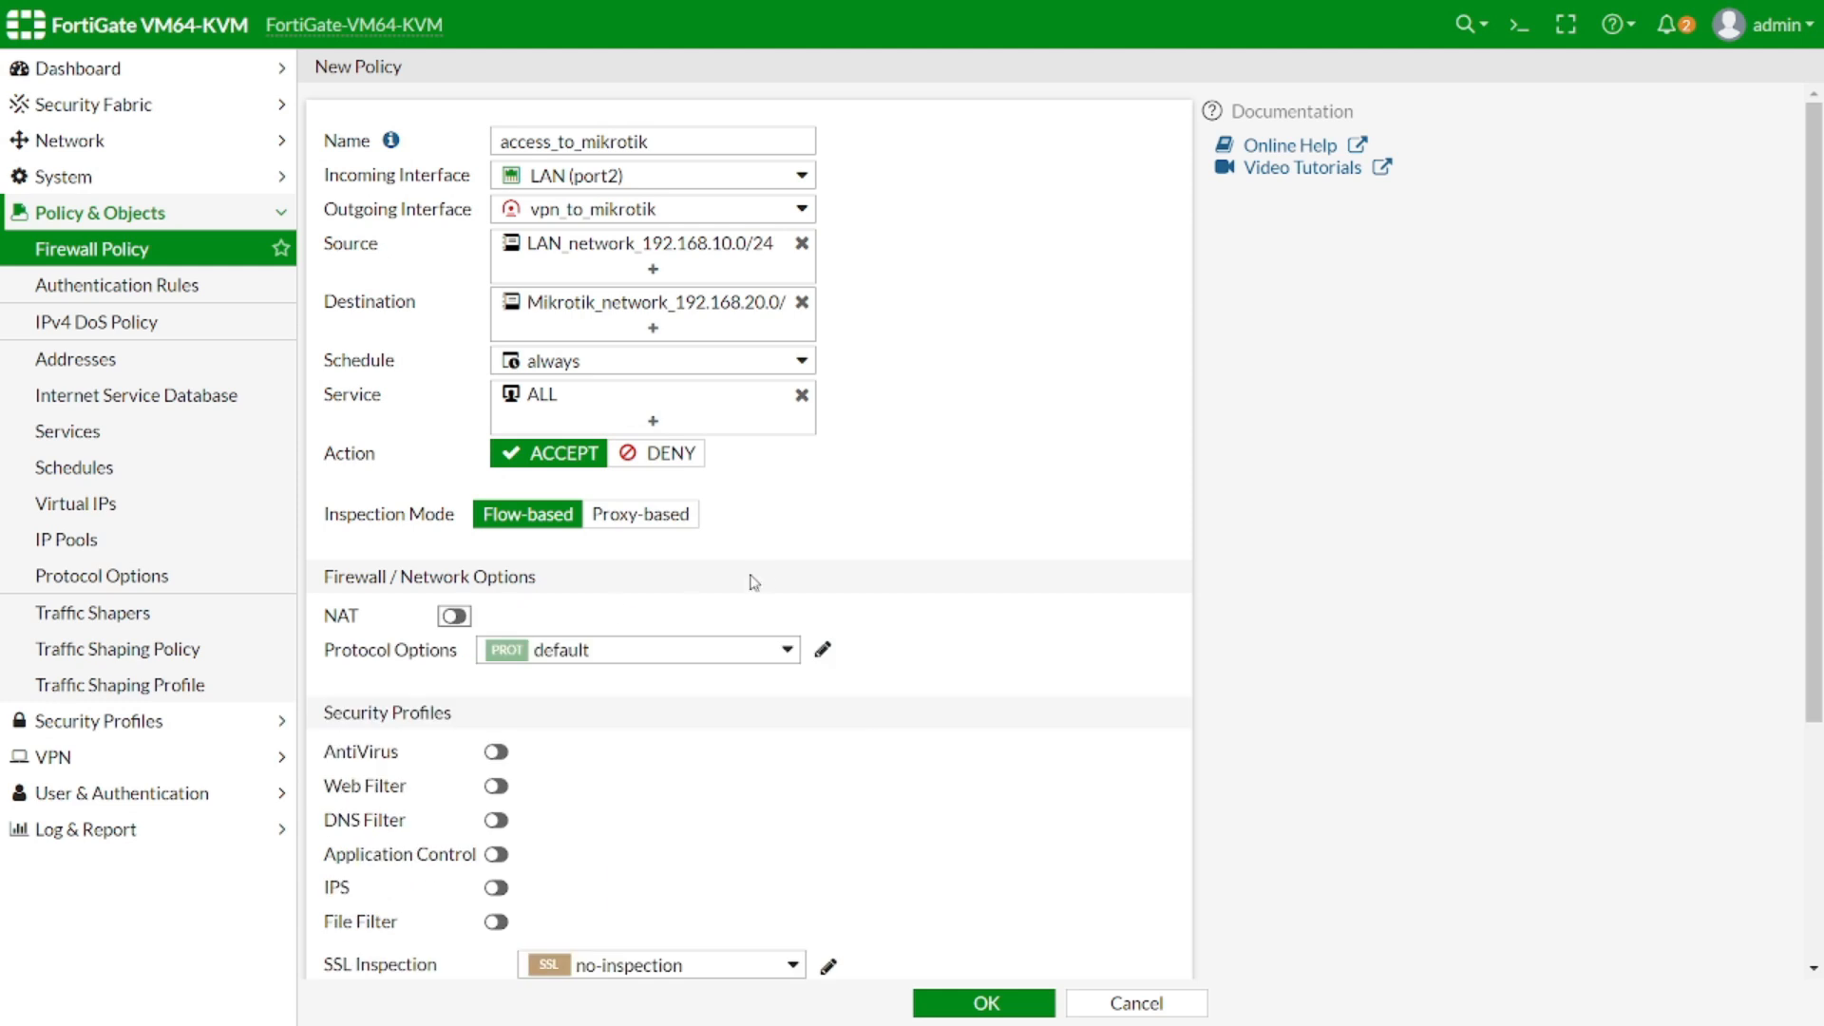
scroll(760, 617, "down", 3)
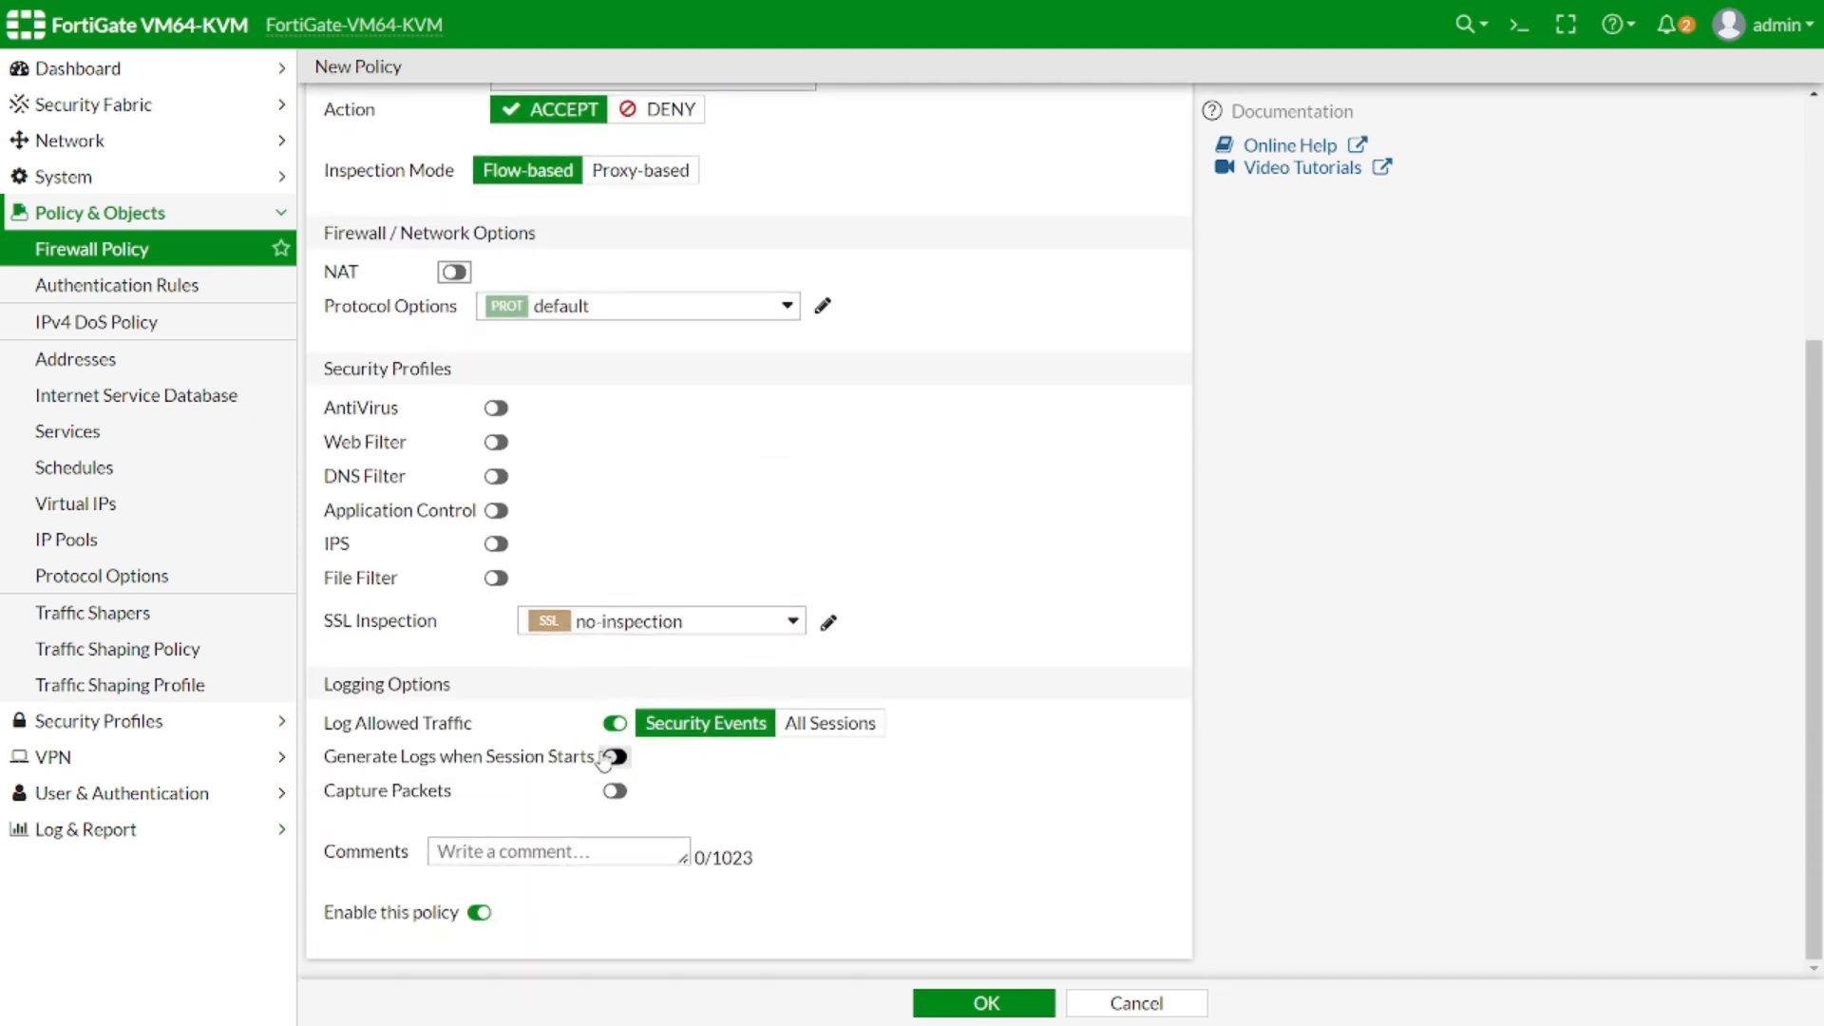
left_click(988, 1005)
left_click(963, 1007)
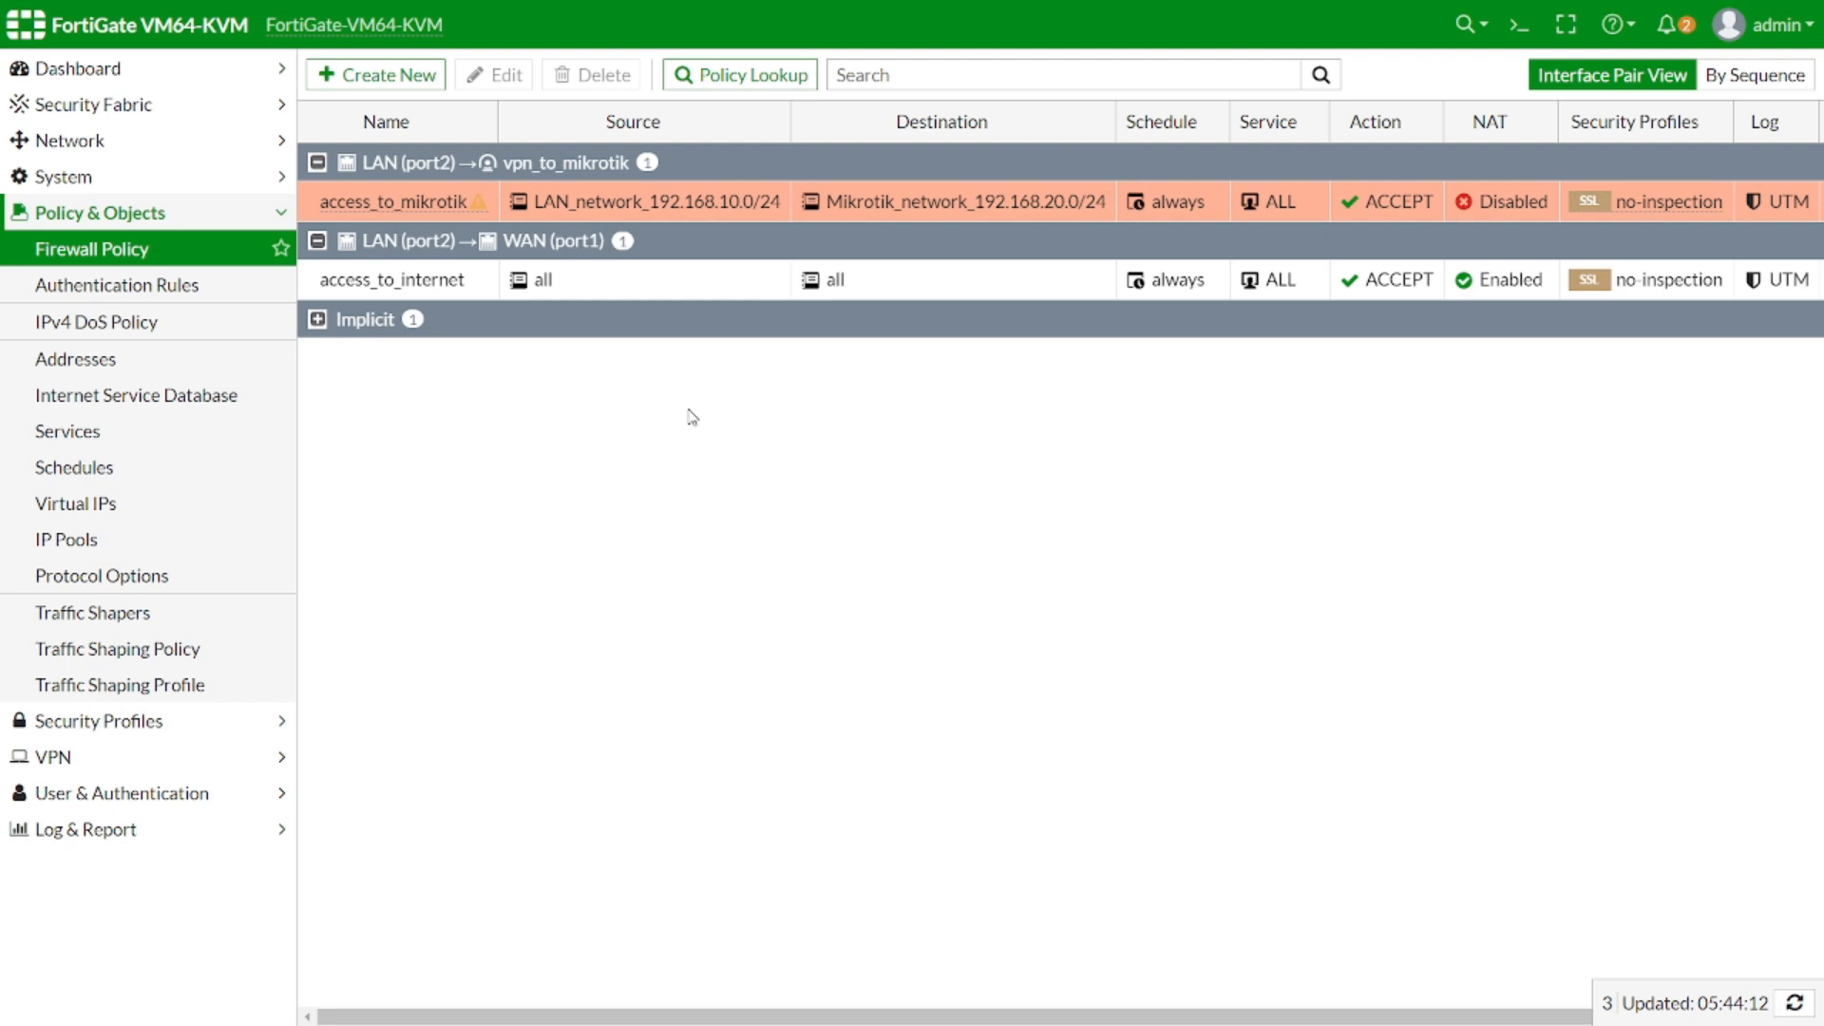
Clone access_to_mikrotik in reverse, widen the Destination column, and open the reversed policy for editing
right_click(405, 208)
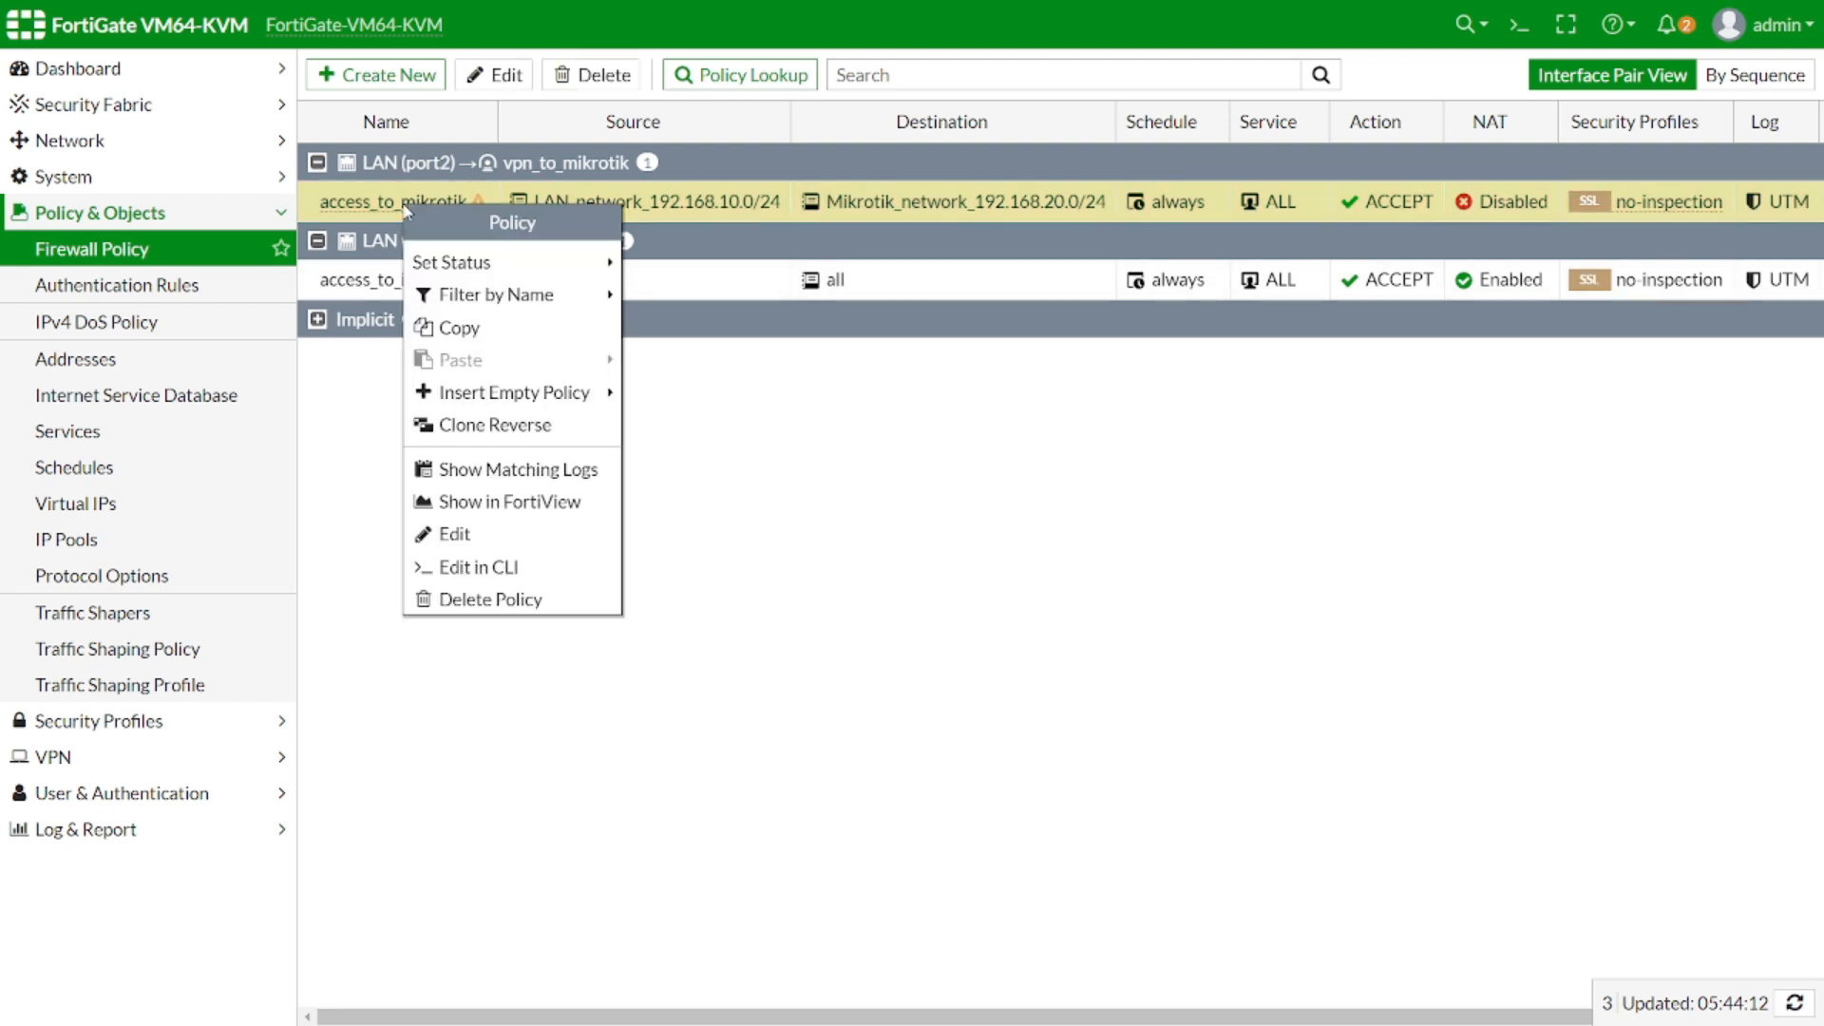
left_click(504, 428)
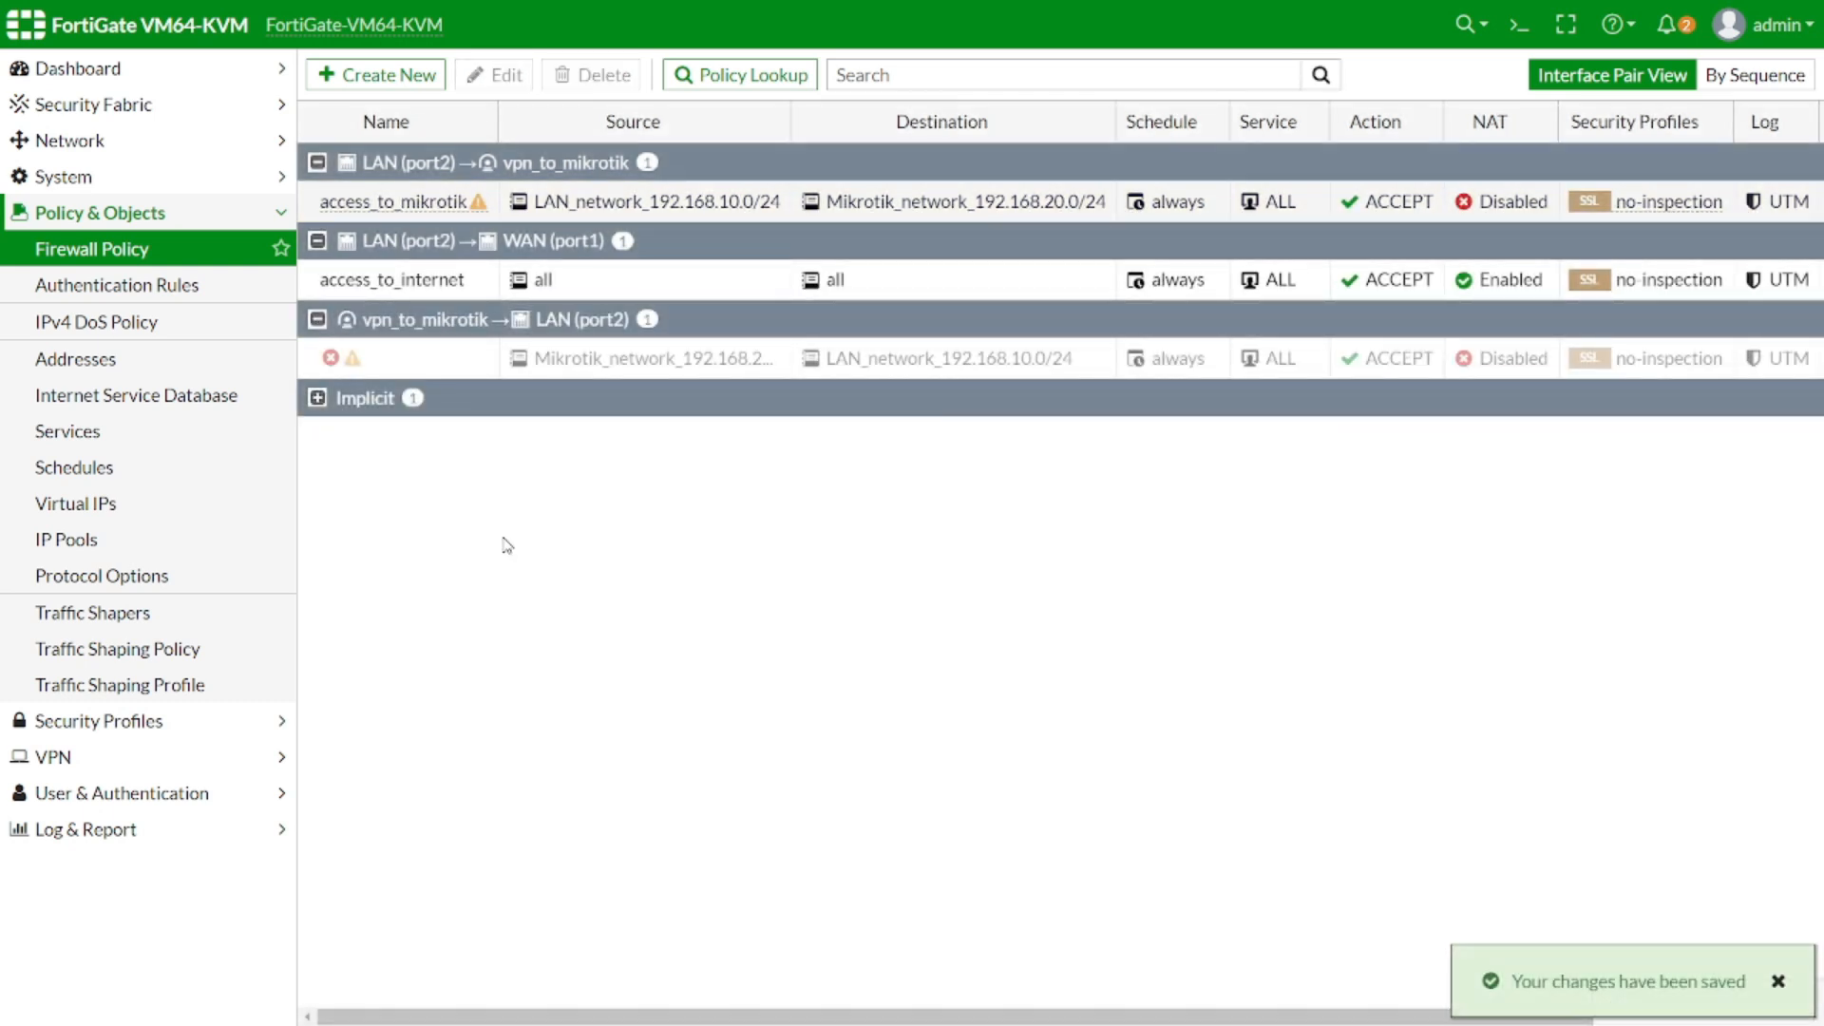
left_click_drag(792, 125, 832, 128)
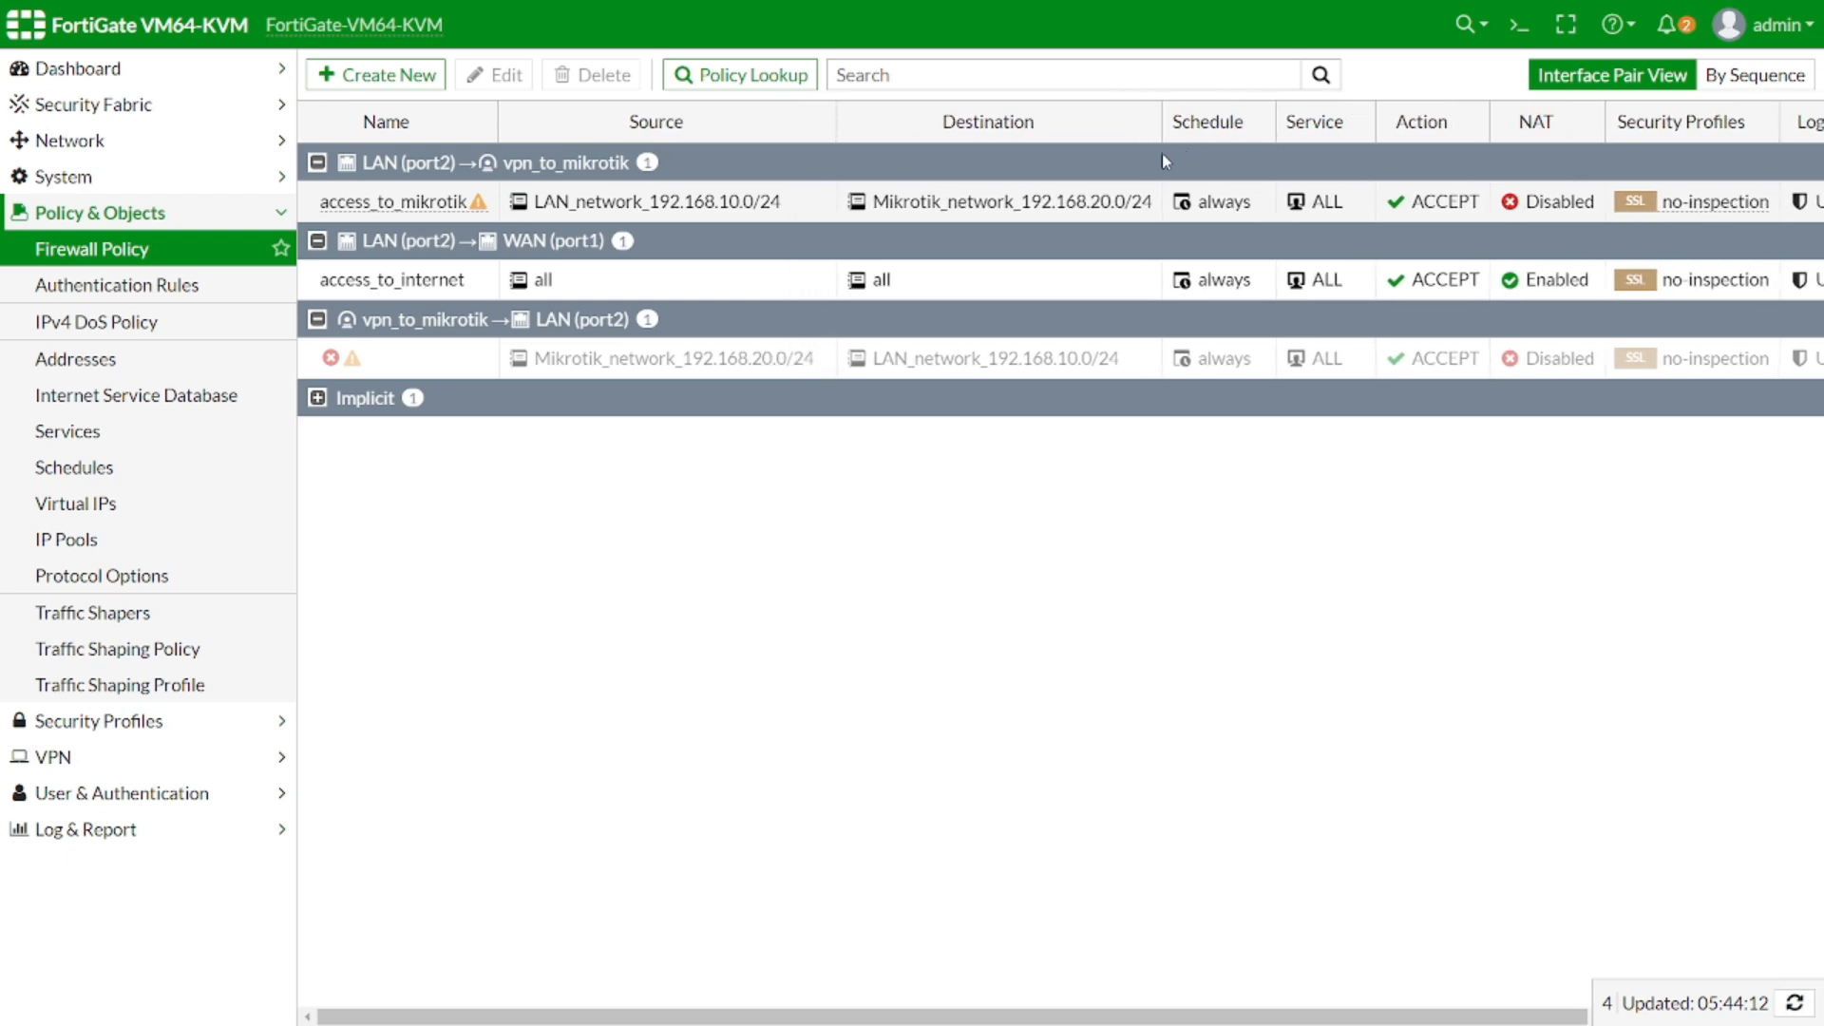
left_click_drag(1162, 131, 1185, 130)
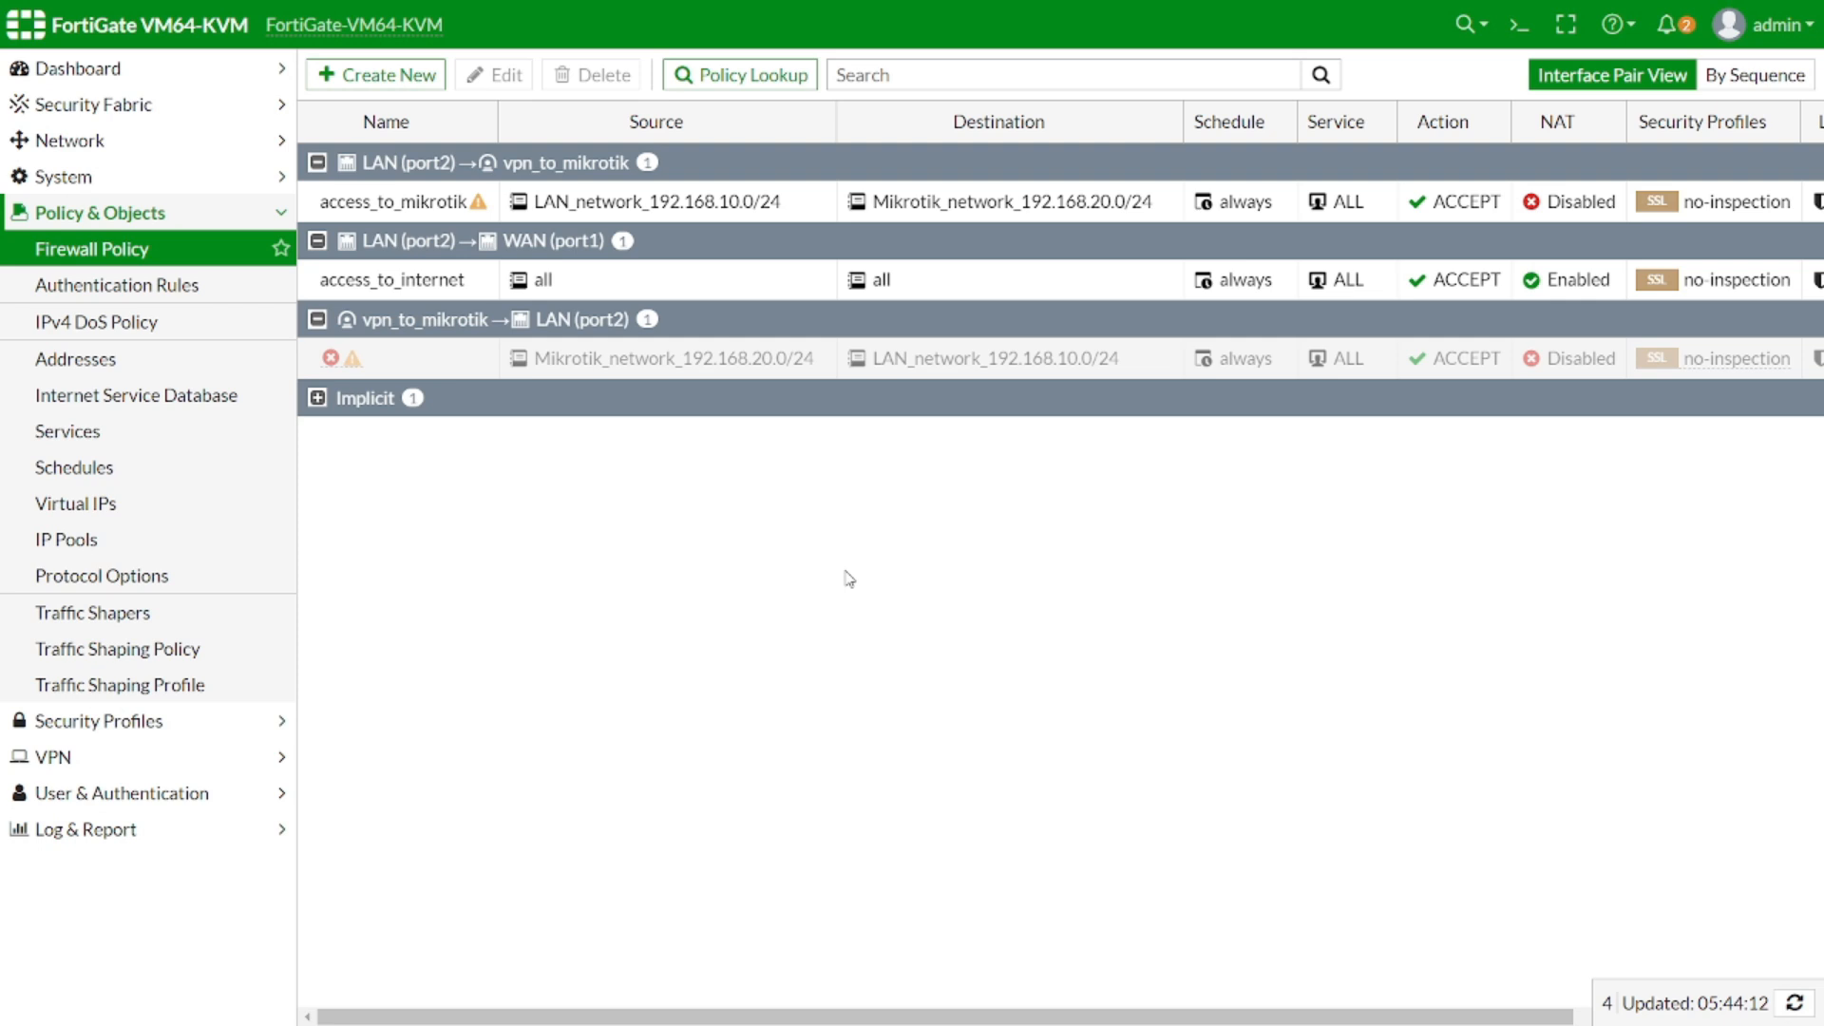
double_click(450, 361)
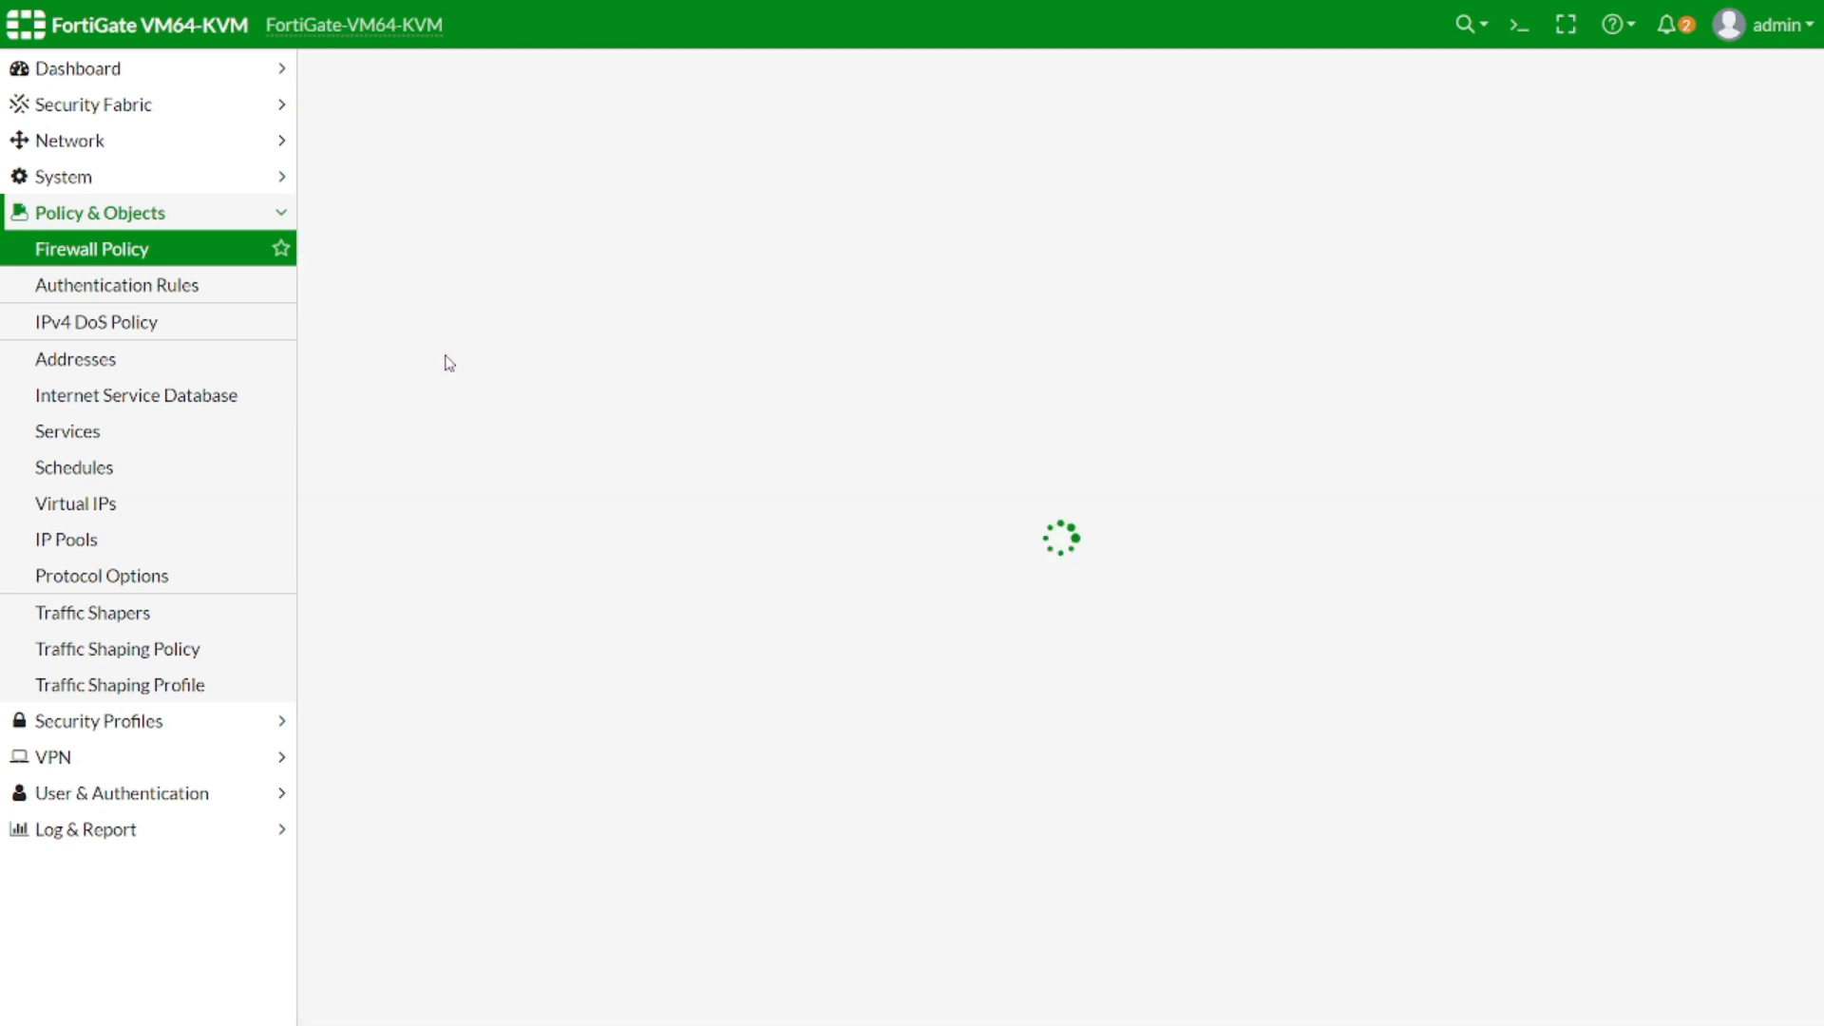
left_click(514, 136)
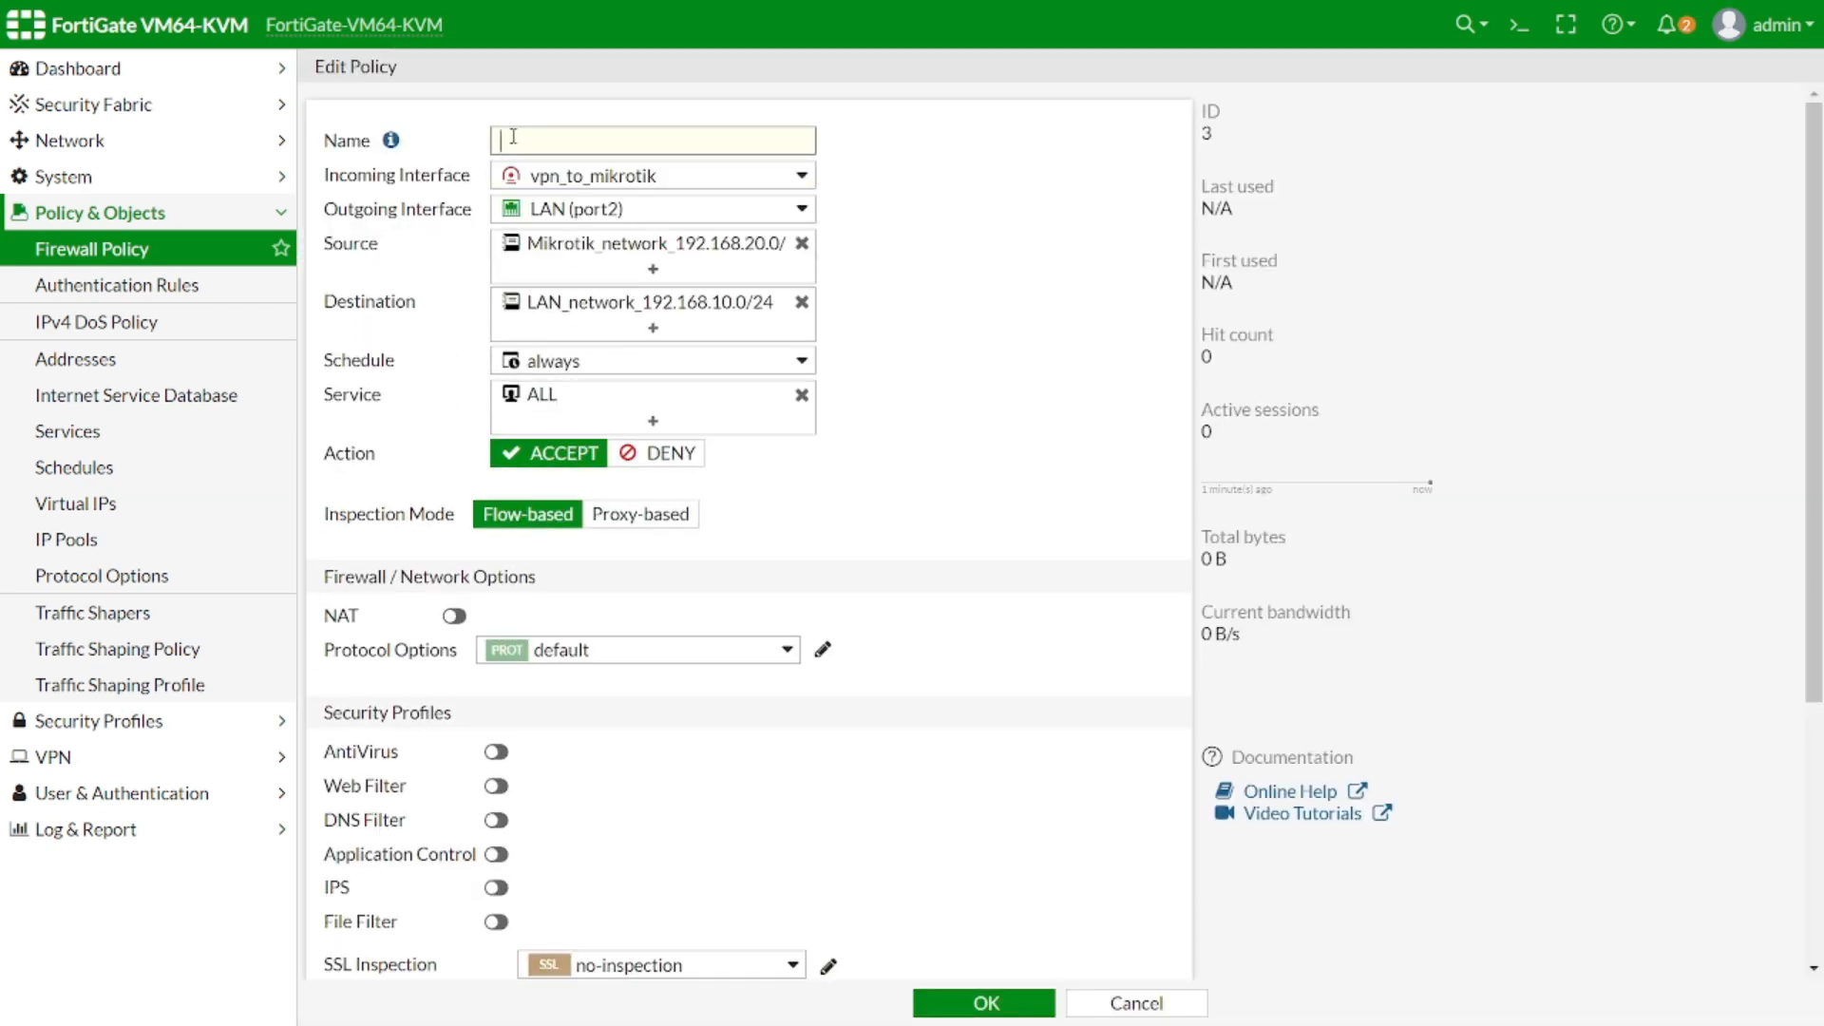
Name the reverse policy vpn_from_mikrotik, switch on 'Enable this policy', and save
type("vpn")
type("rom_mikrotik")
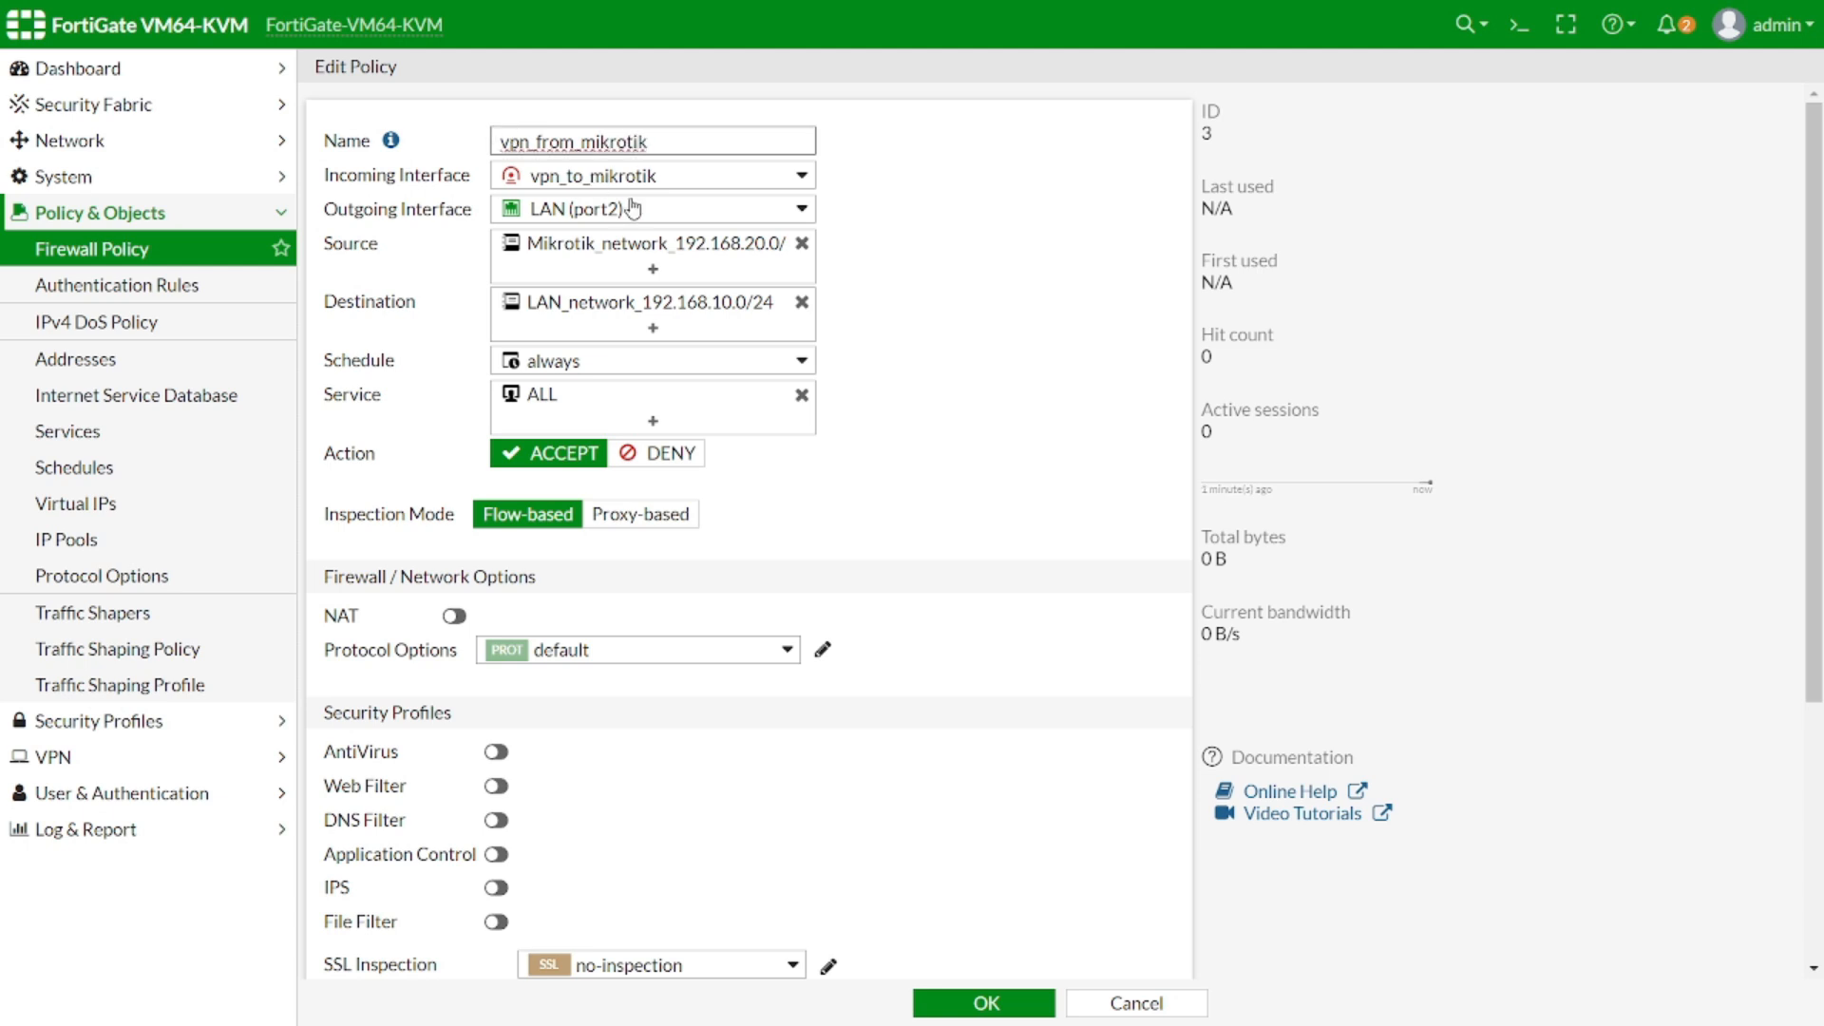
left_click(937, 228)
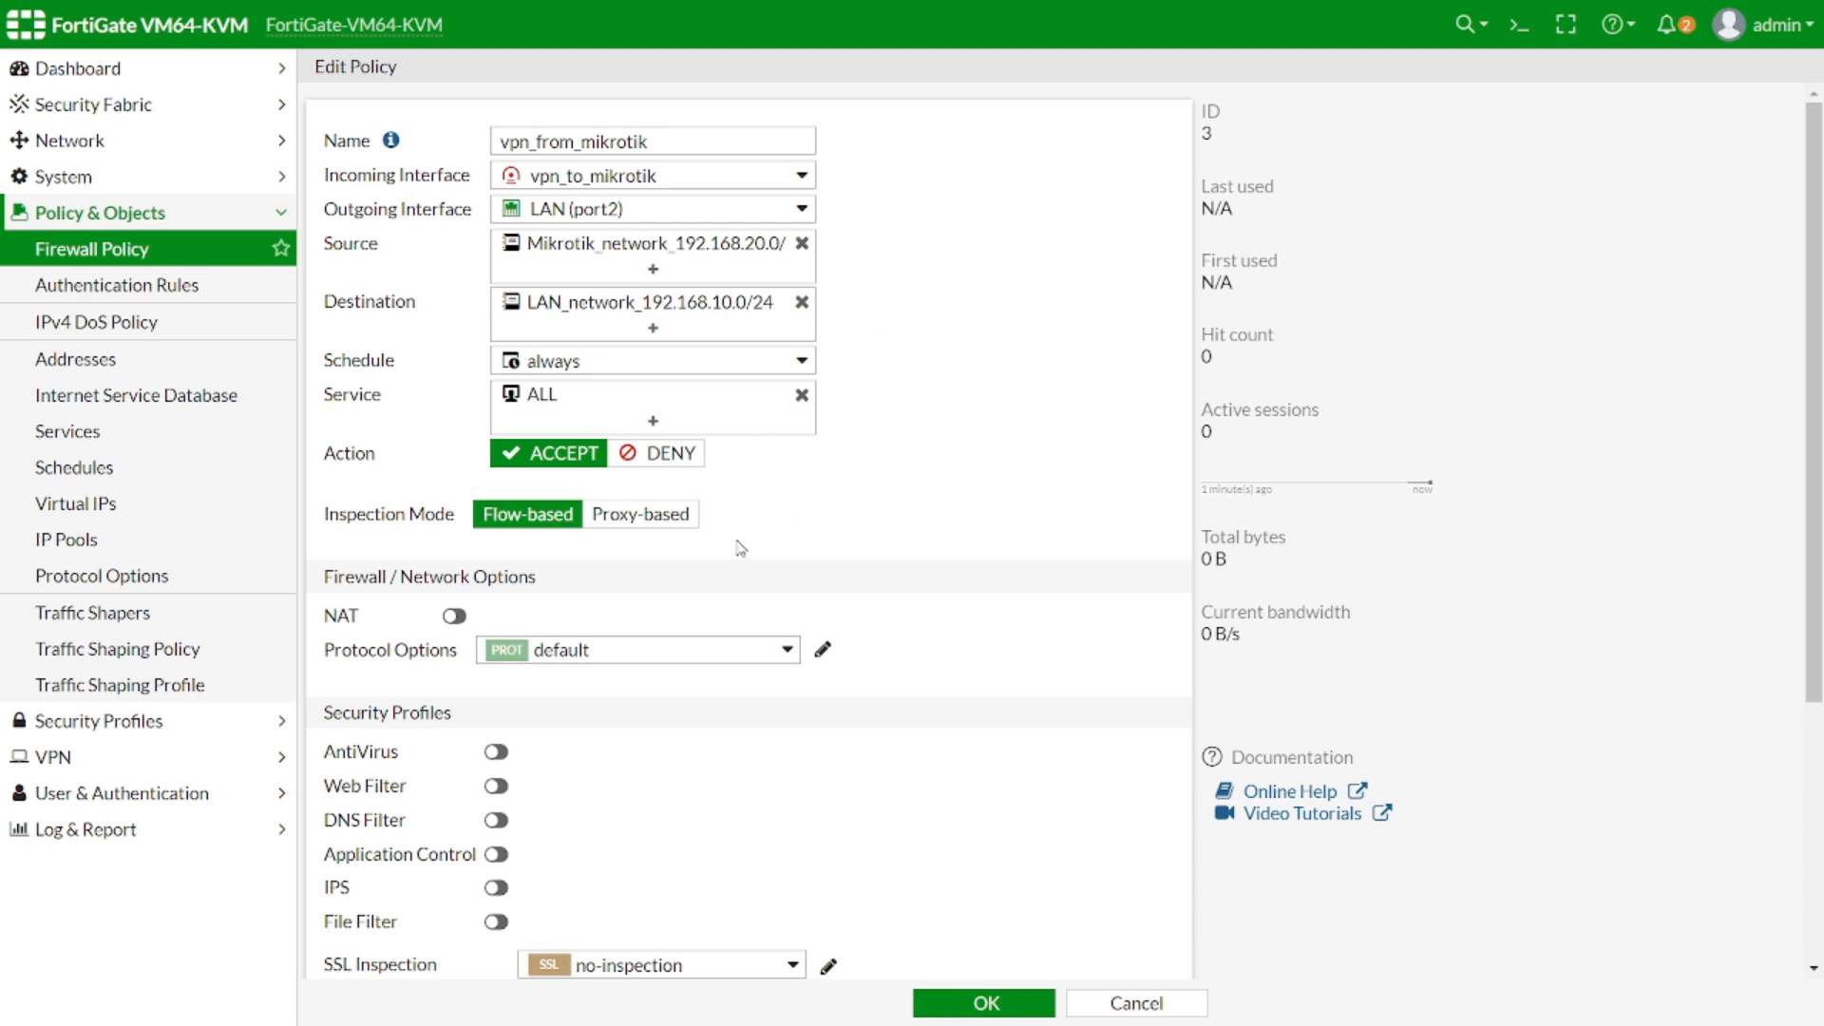
scroll(737, 546, "down", 4)
left_click(479, 912)
left_click(969, 1002)
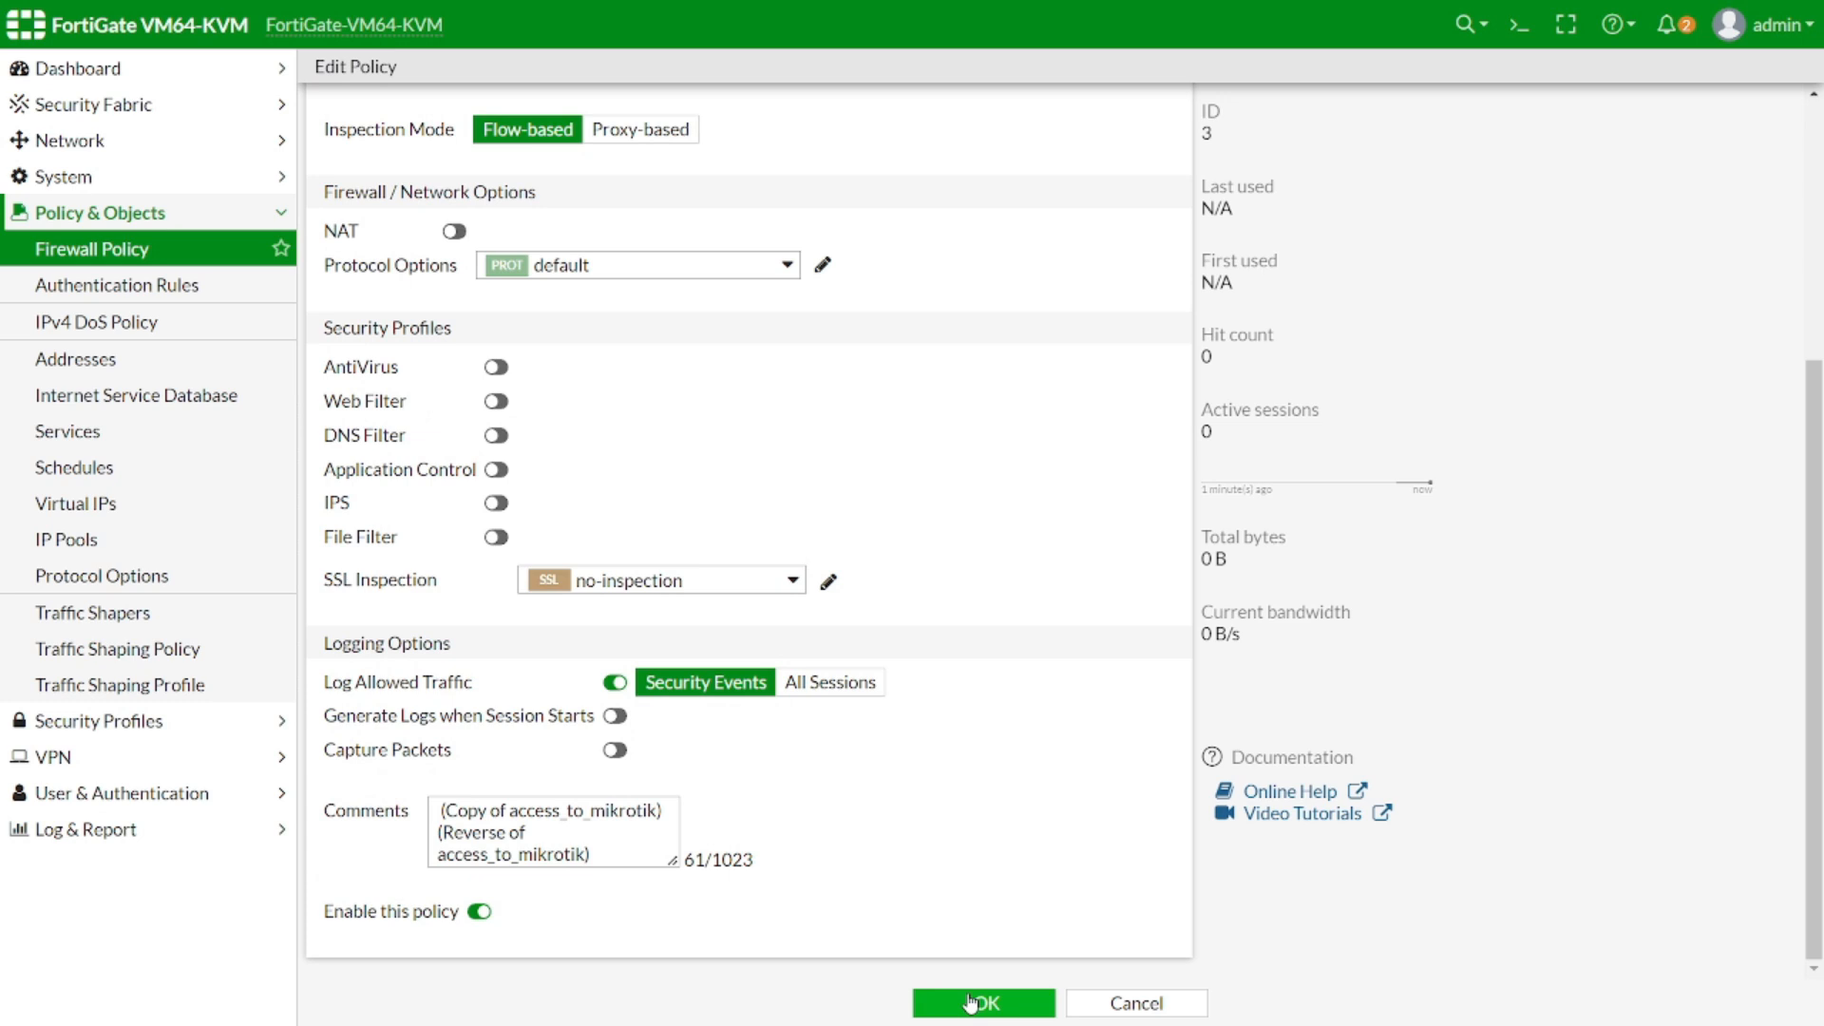
Confirm the save so vpn_from_mikrotik appears in the Firewall Policy list
left_click(970, 1003)
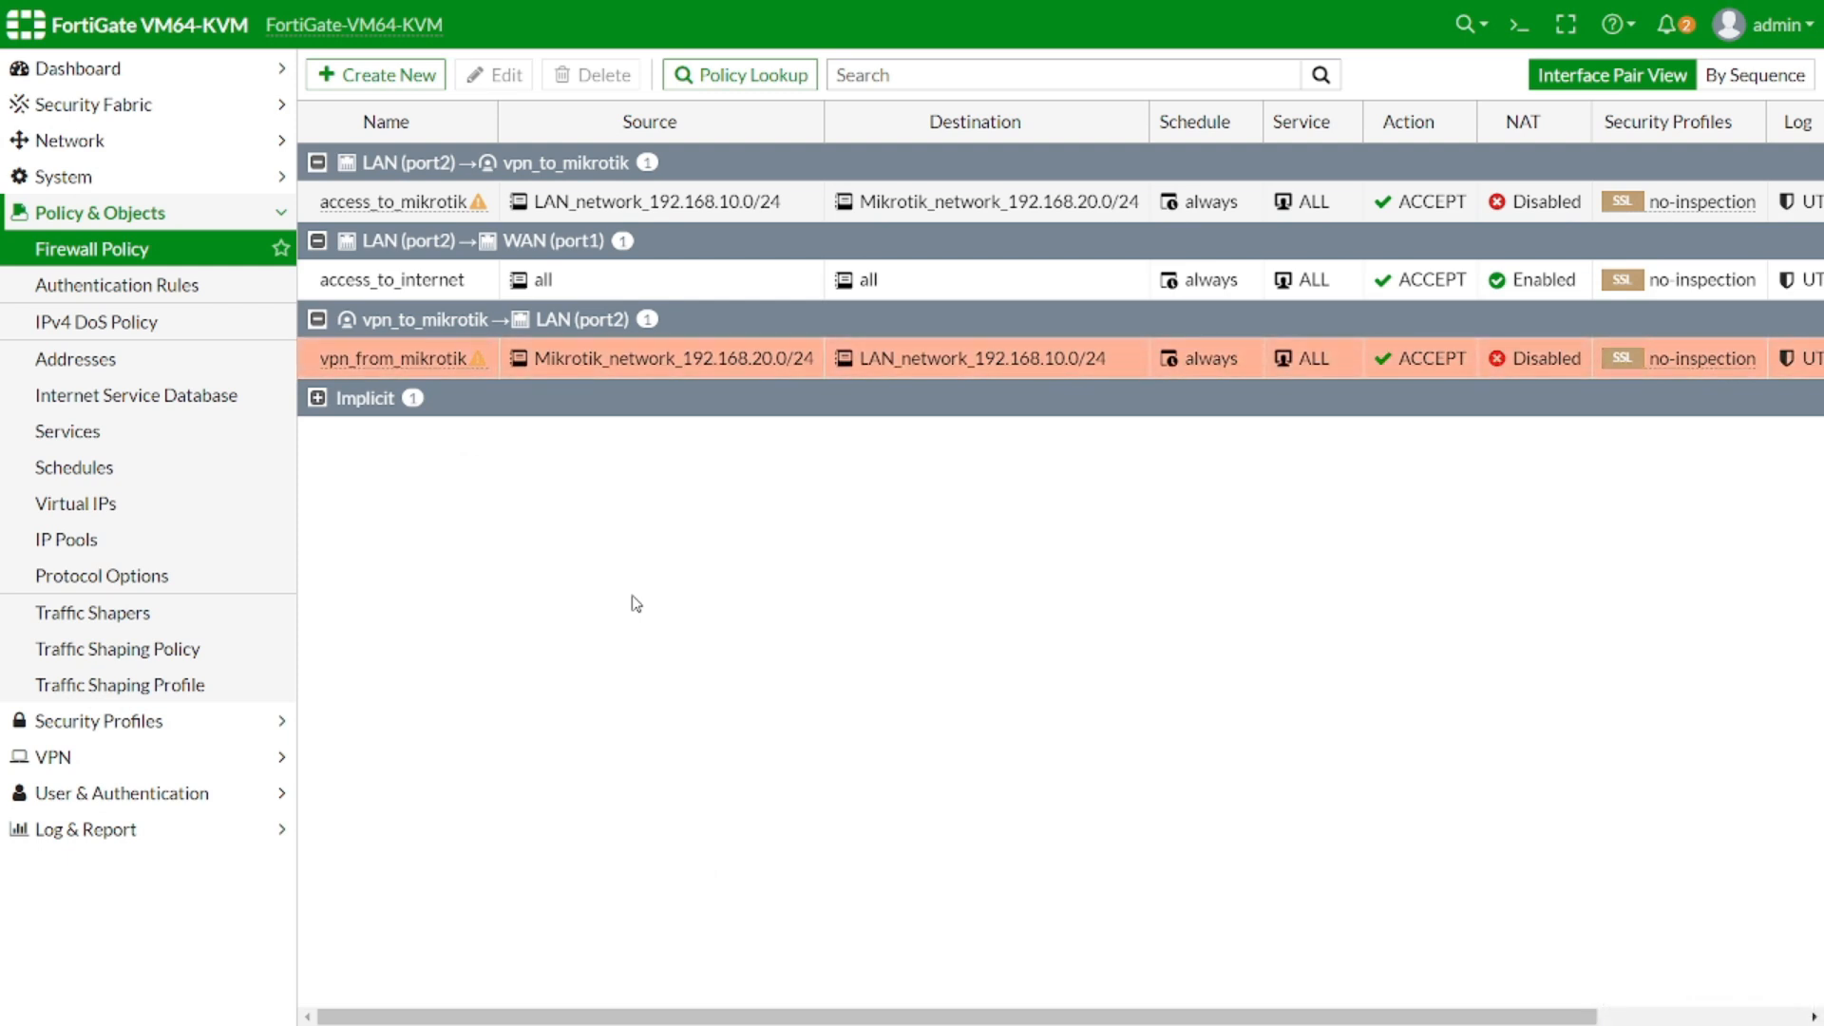
Start a new static route under Network > Static Routes with destination 192.168.20.0/24
left_click(86, 215)
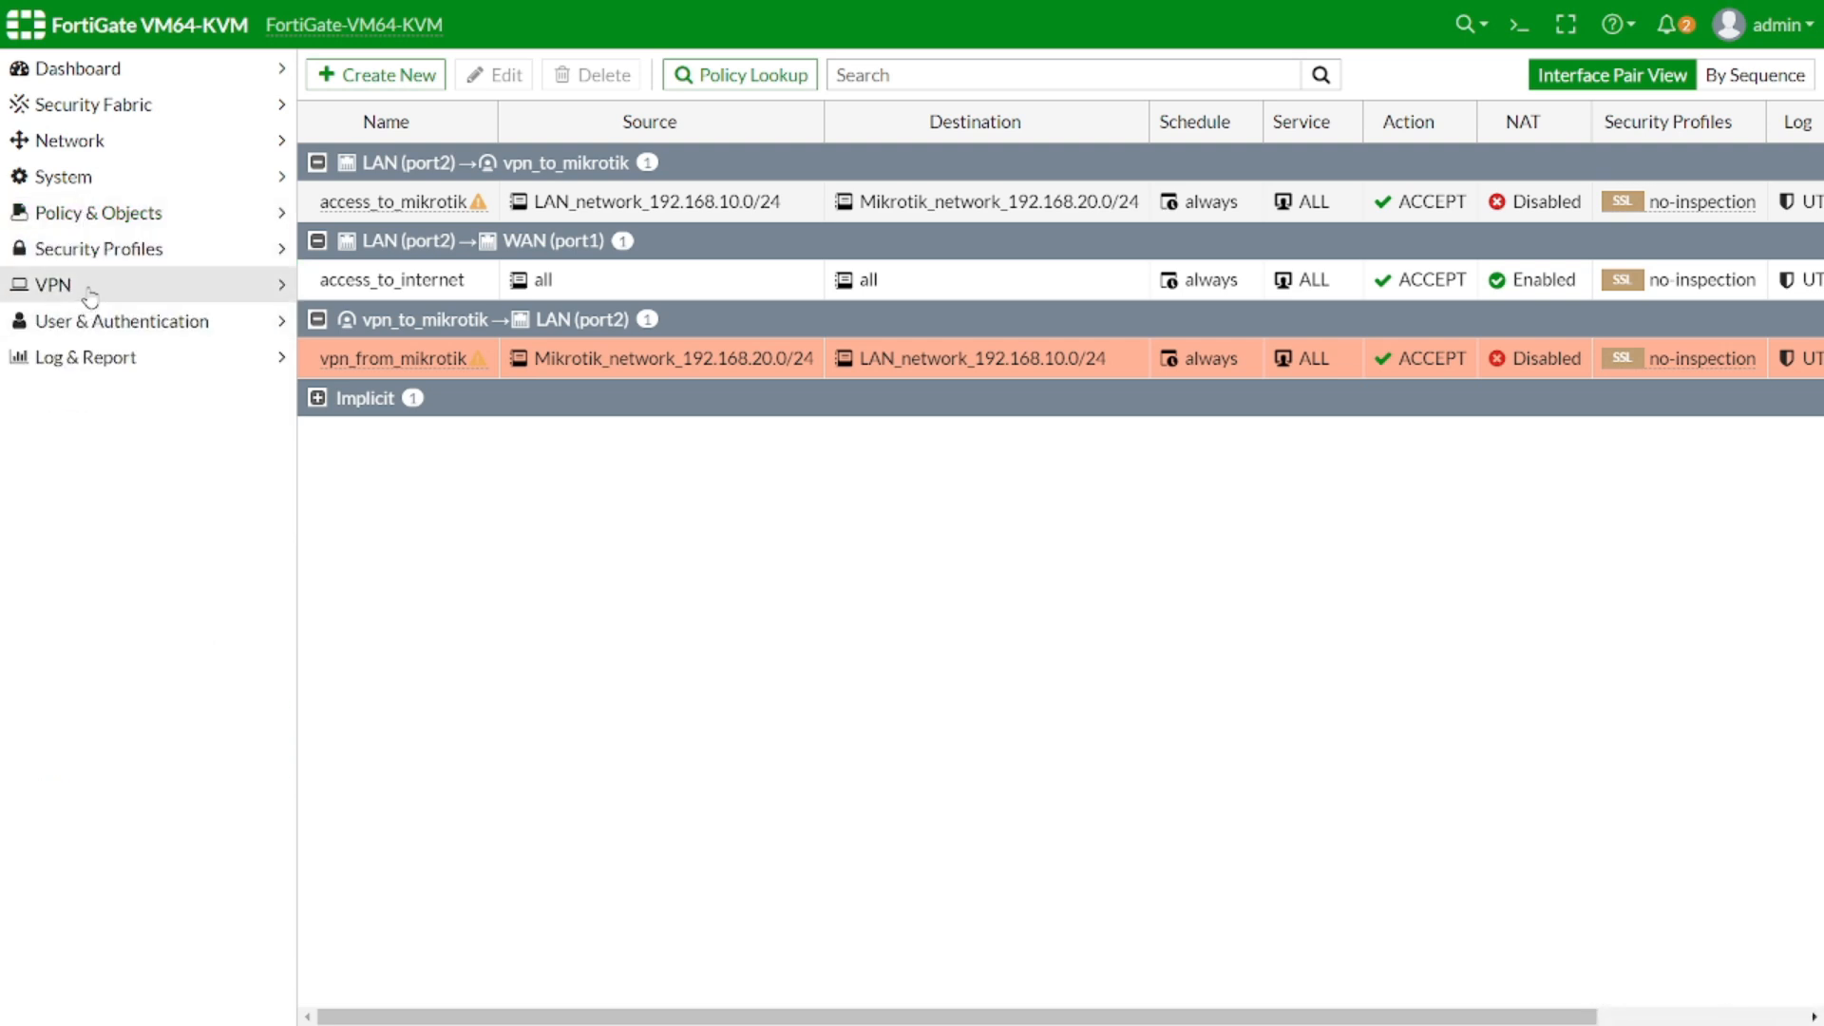
left_click(113, 146)
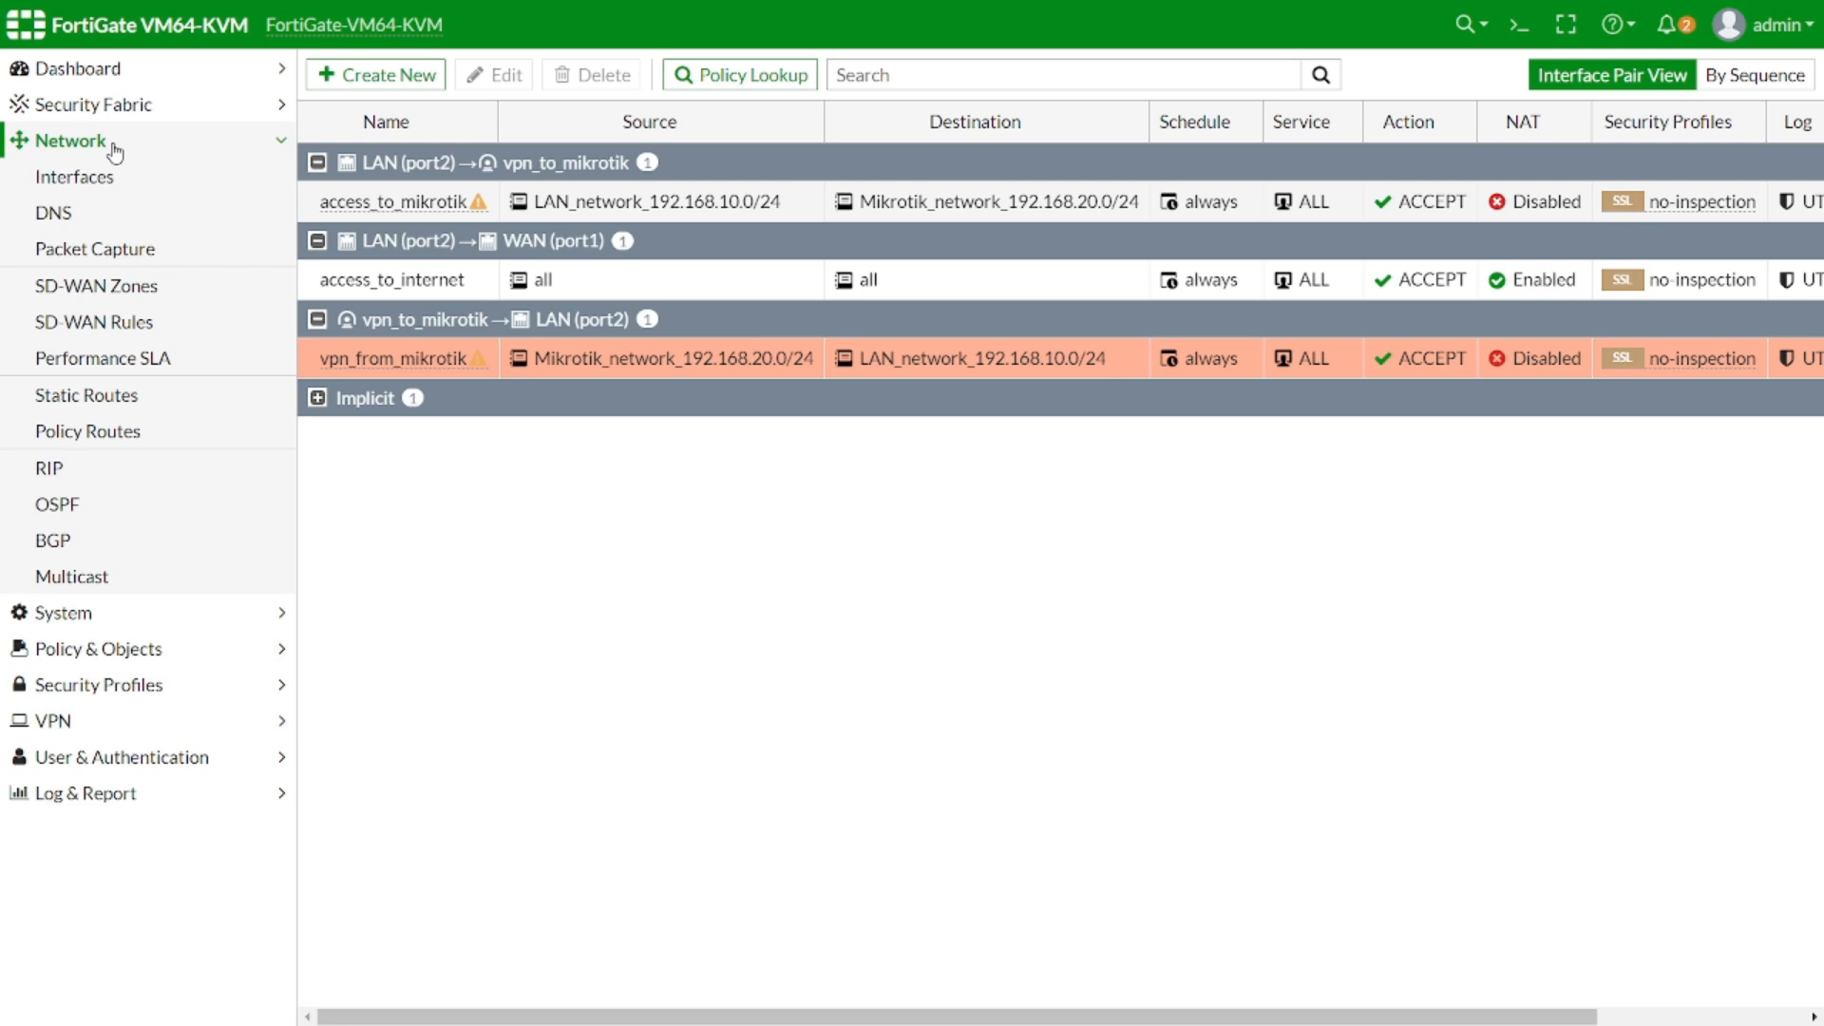
left_click(139, 397)
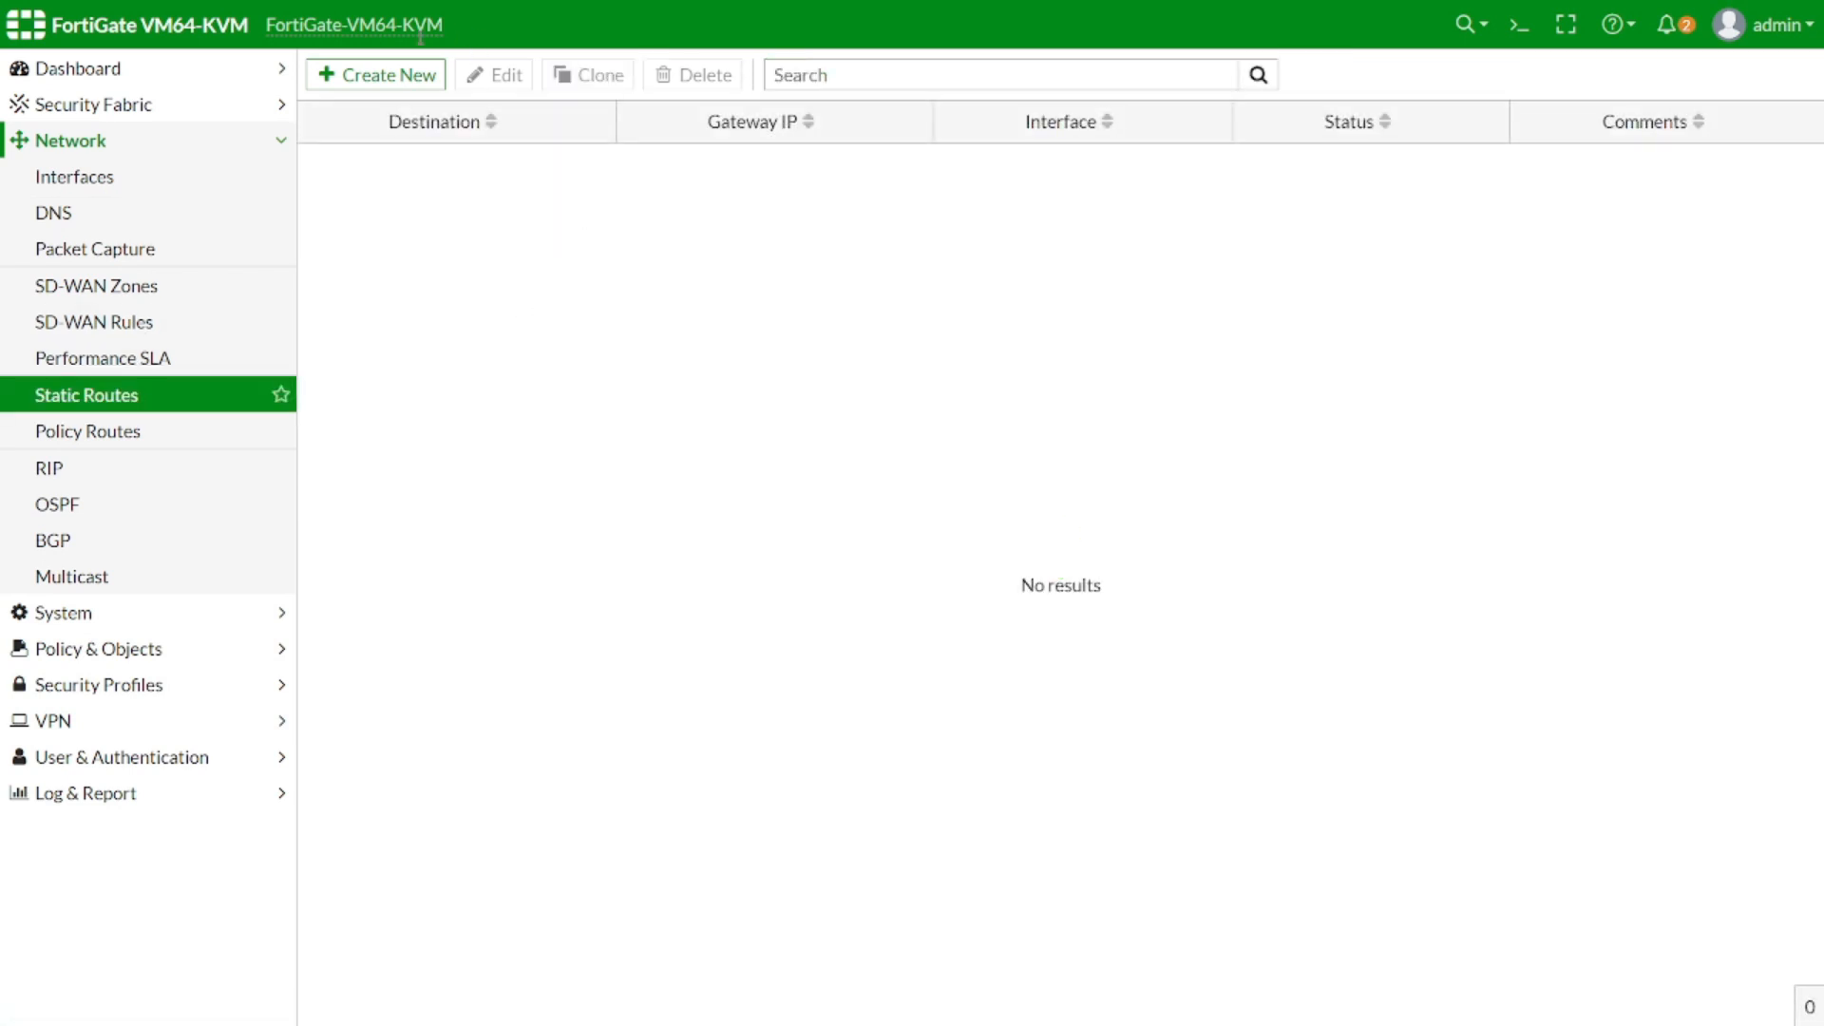
left_click(376, 74)
left_click_drag(675, 157, 549, 161)
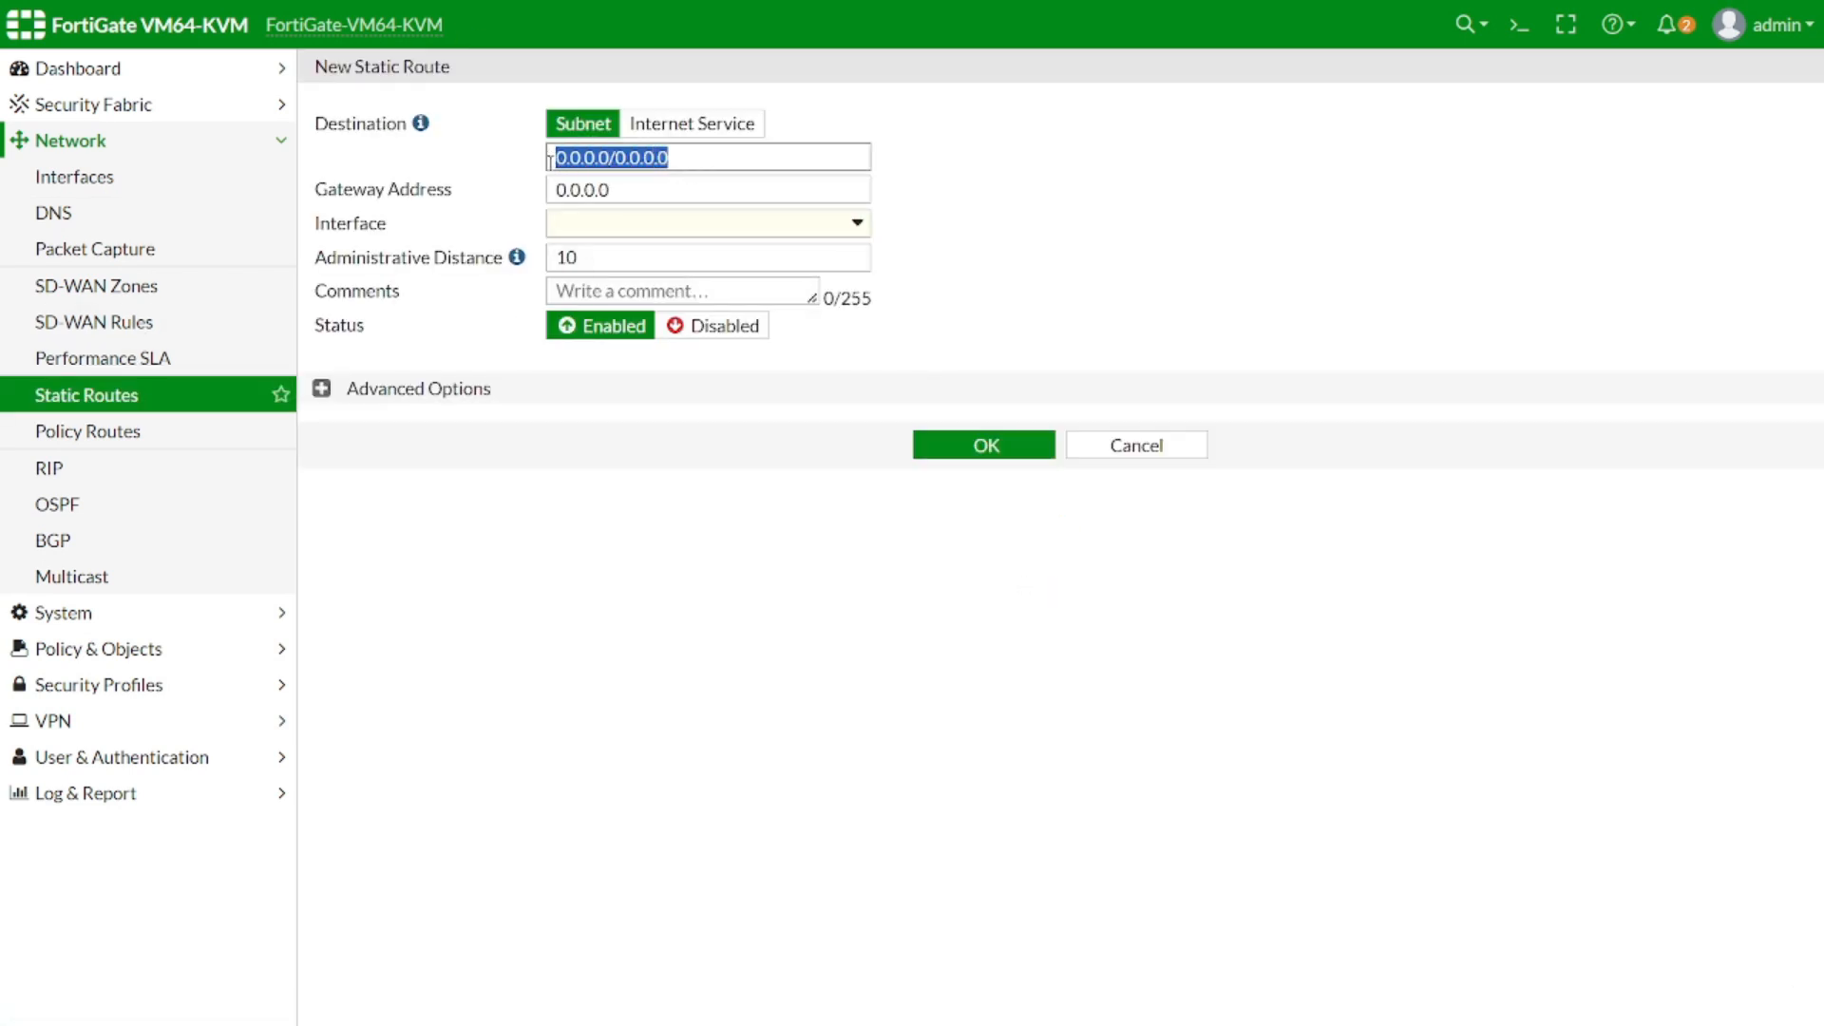
type("192.167")
key("BackSpace")
type("8.20.0")
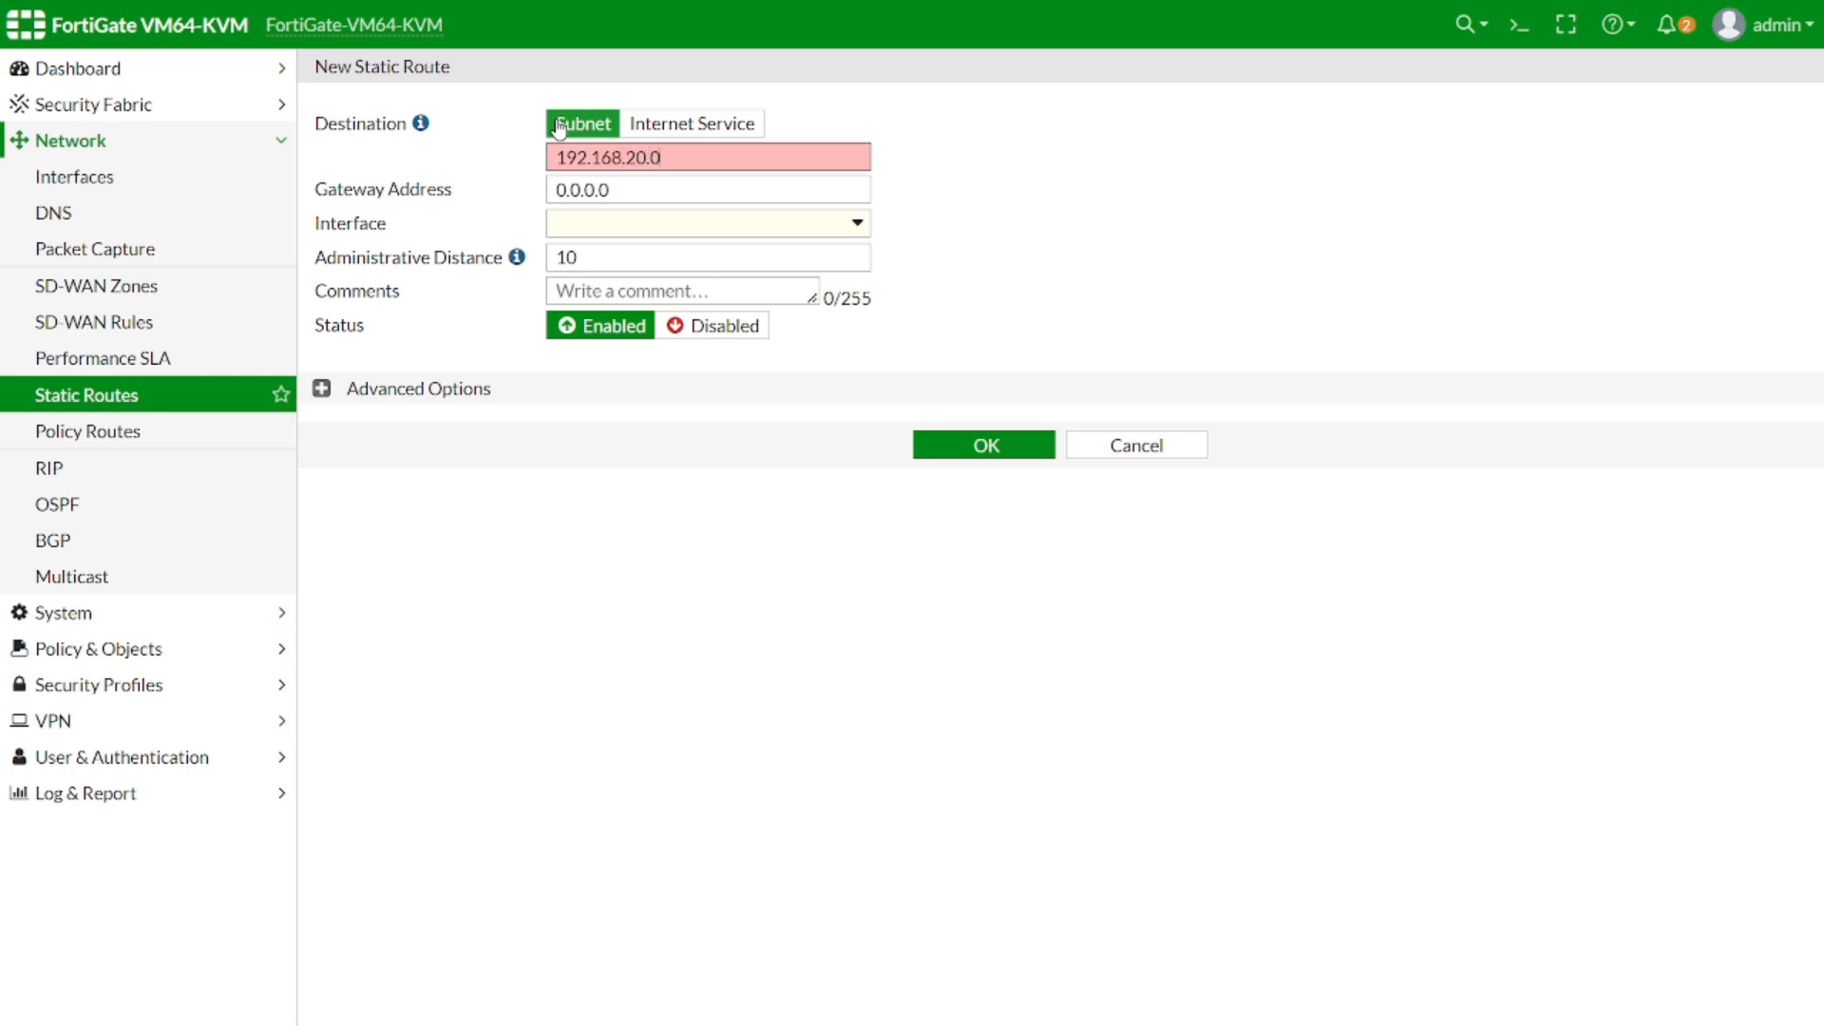
type("/24")
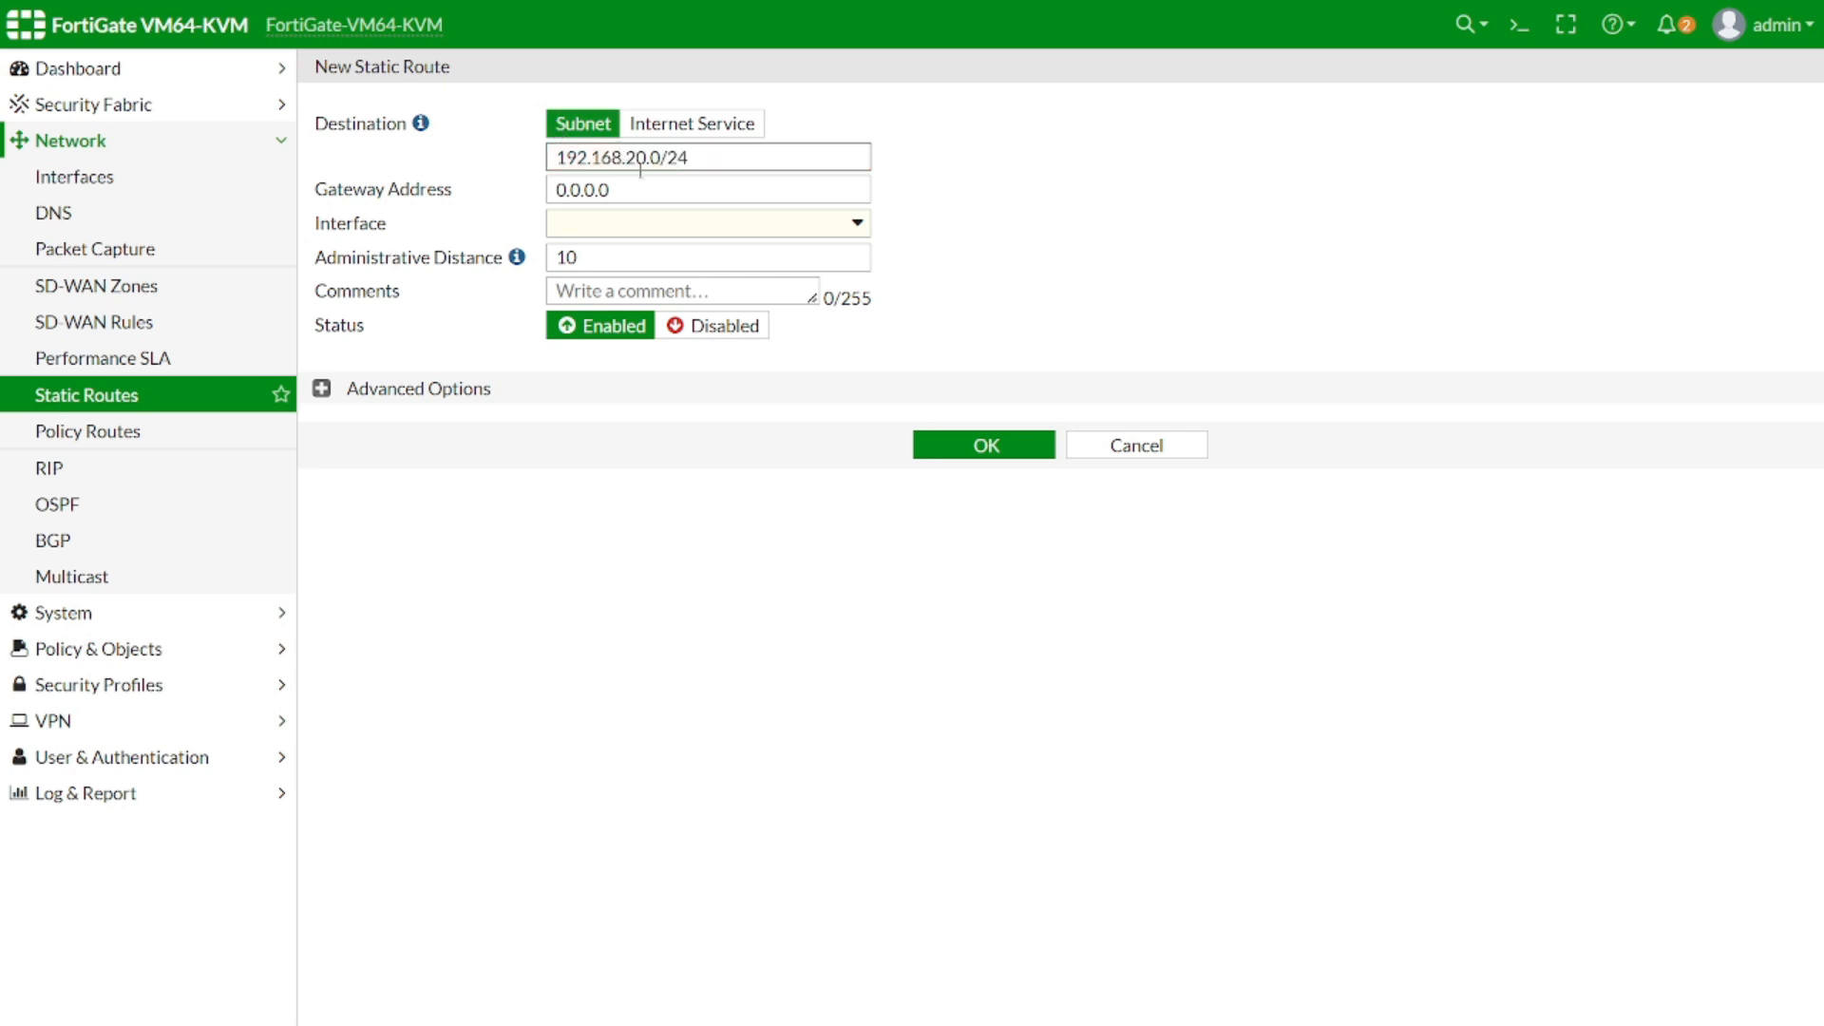
Route it through vpn_to_mikrotik with priority 1 and save the route
left_click(636, 226)
left_click(677, 605)
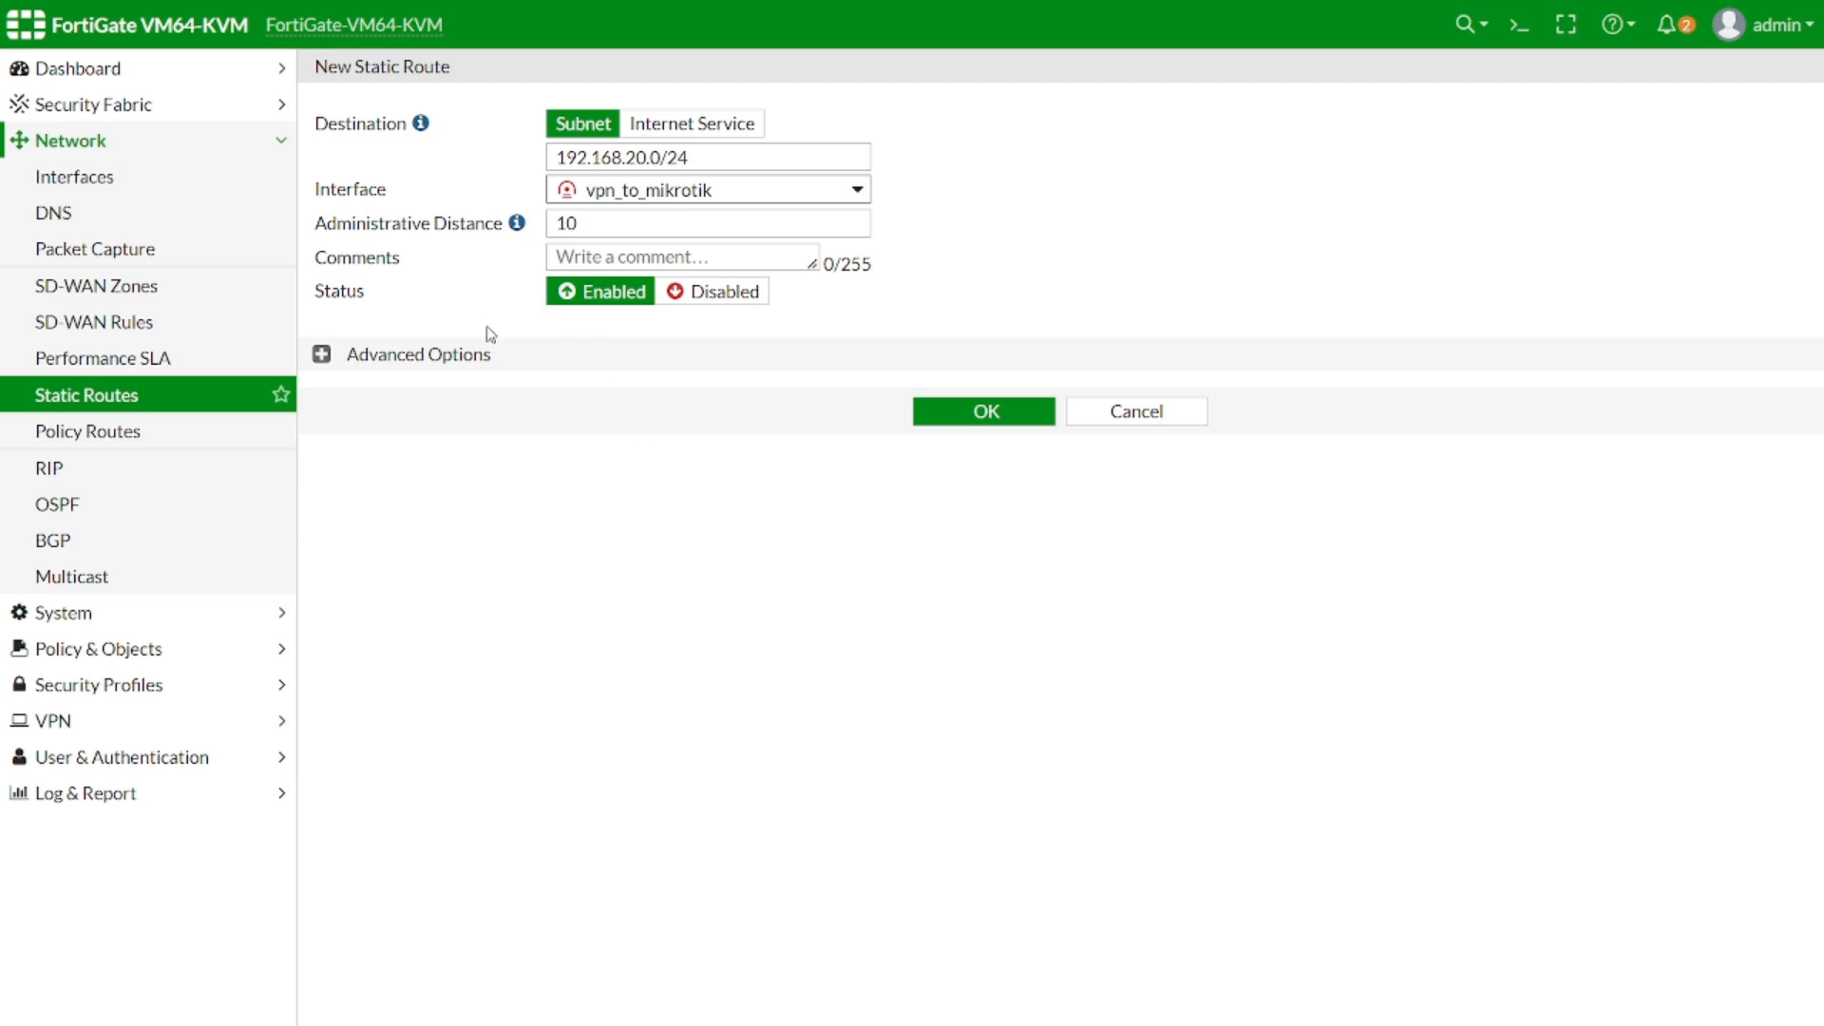
left_click(322, 354)
double_click(429, 395)
type("1")
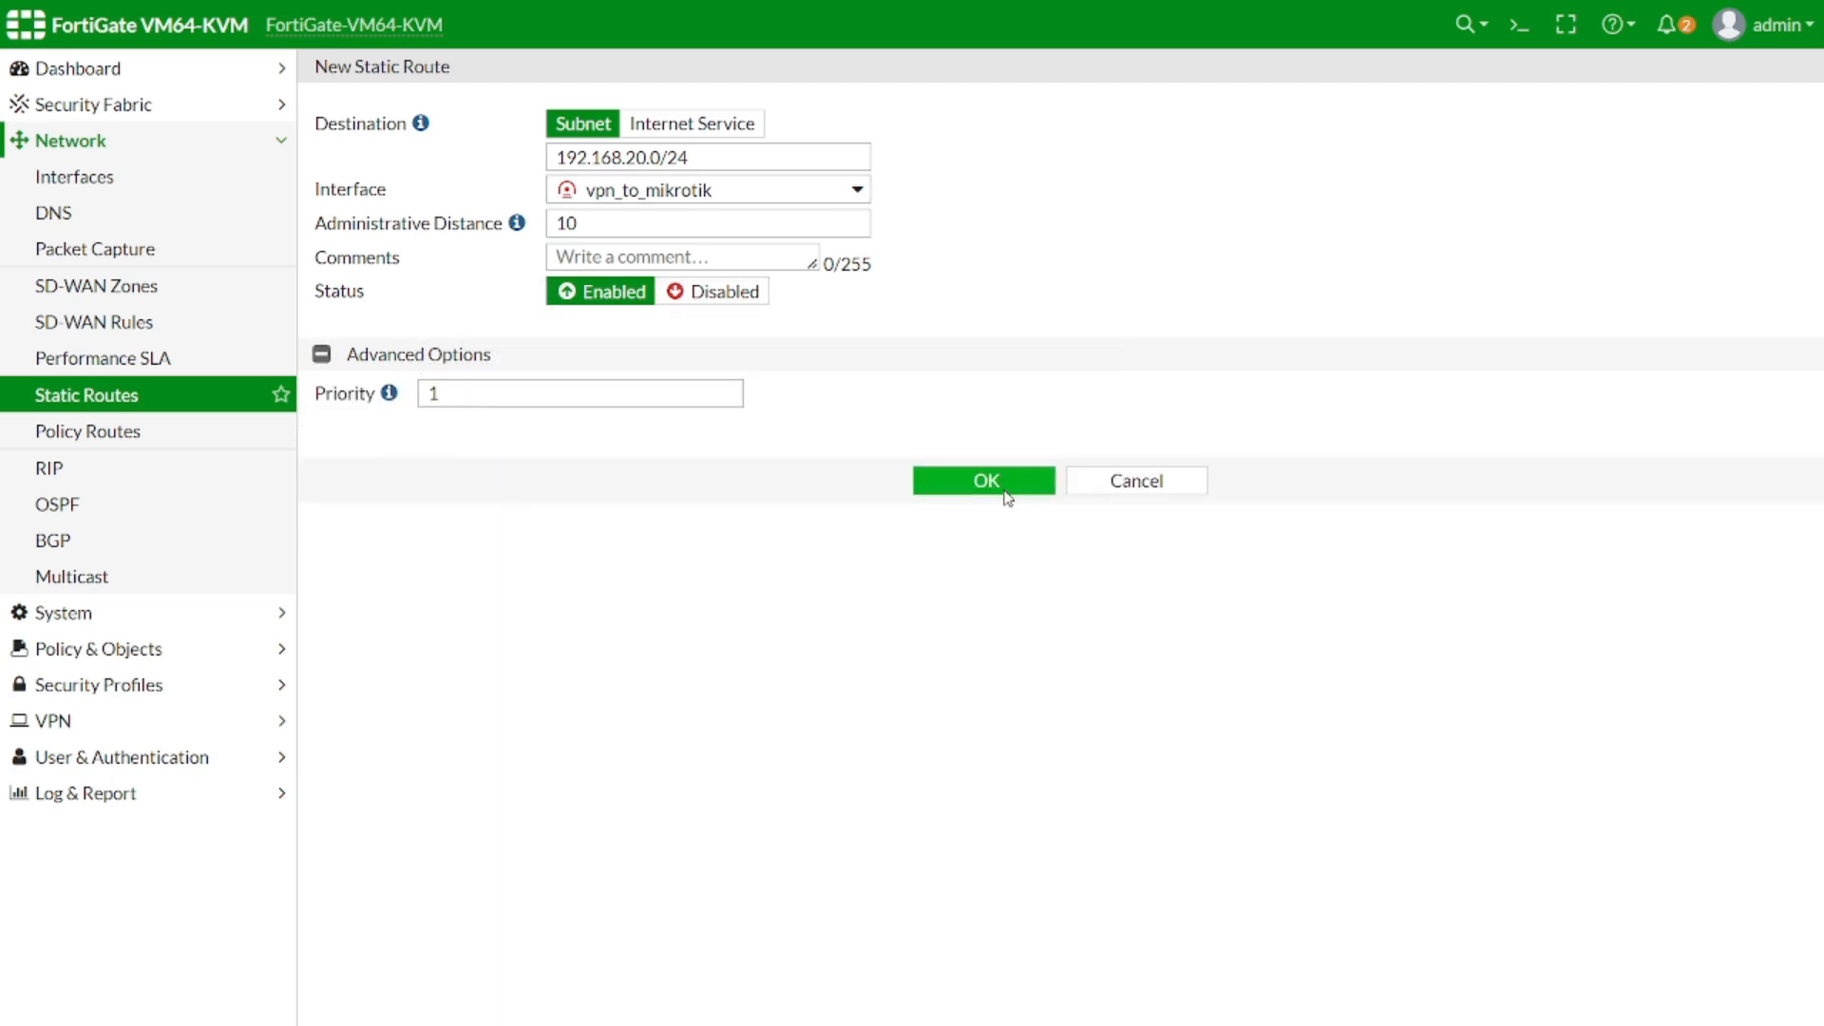
left_click(1005, 481)
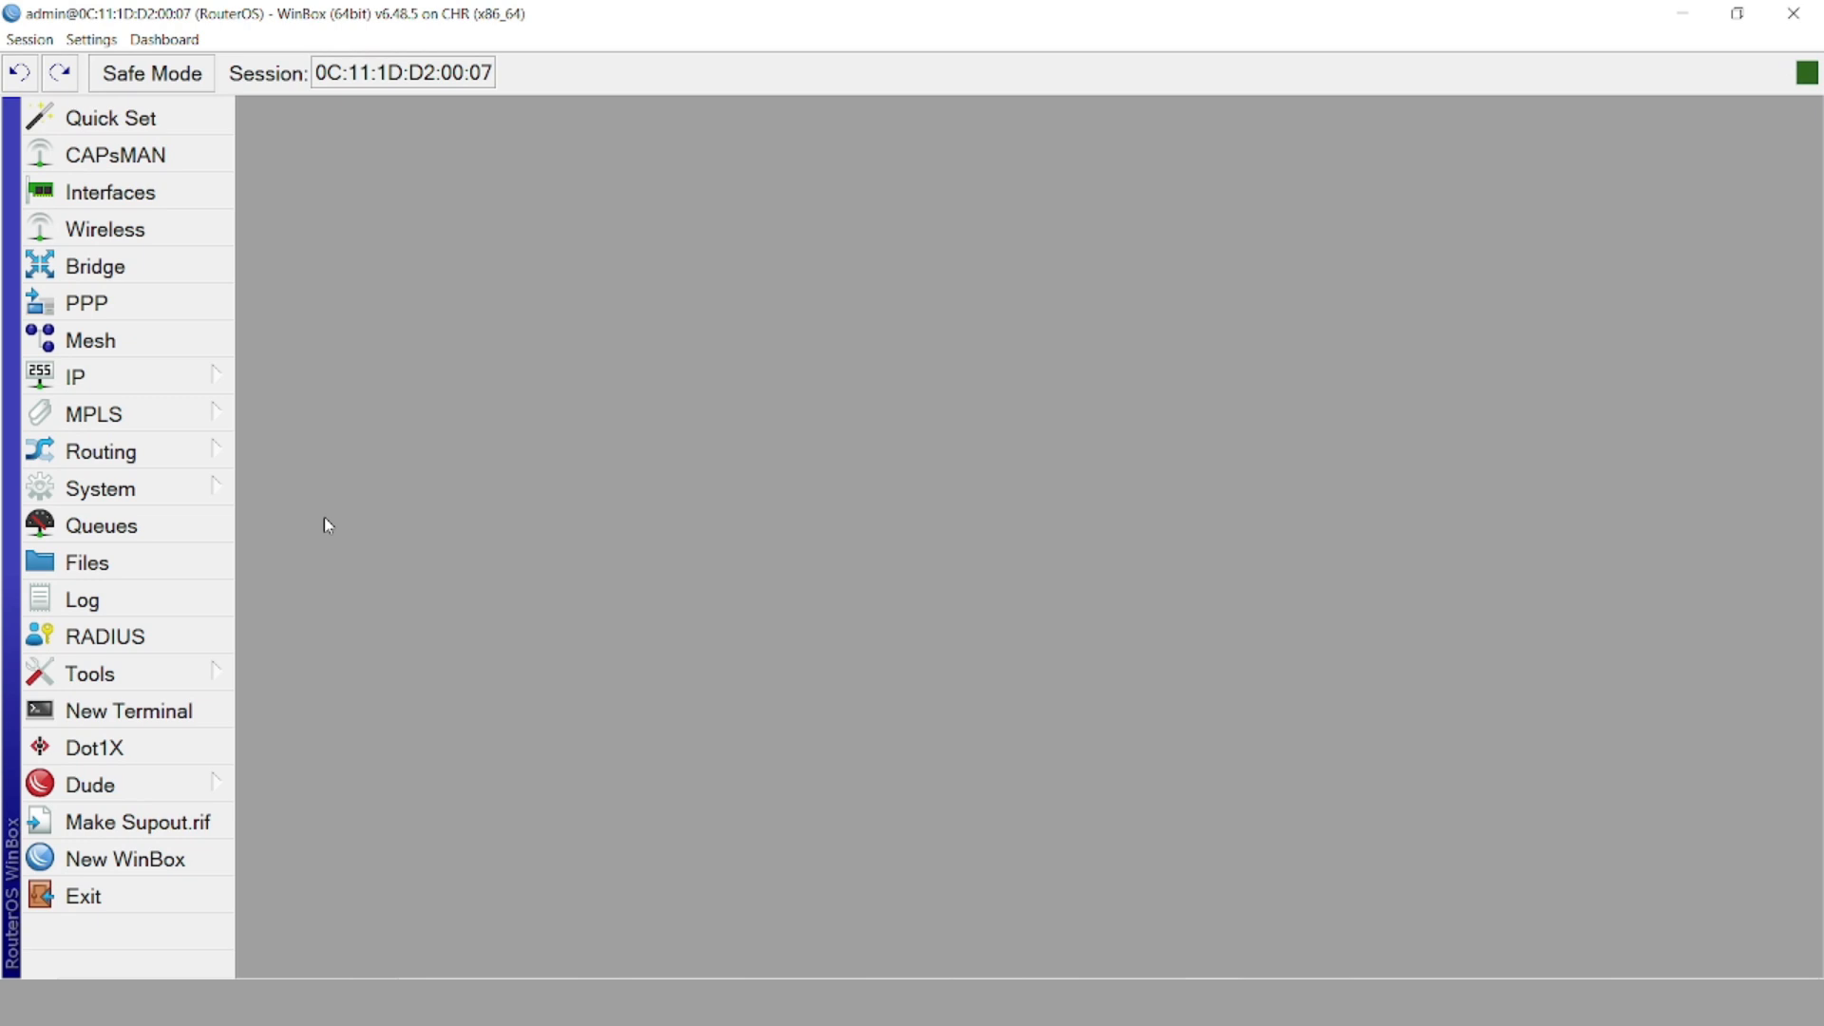
Add a new IPsec profile named vpn_to_br1_profile1, copying the vpn_to_br1_ prefix
left_click(164, 39)
mouse_move(31, 43)
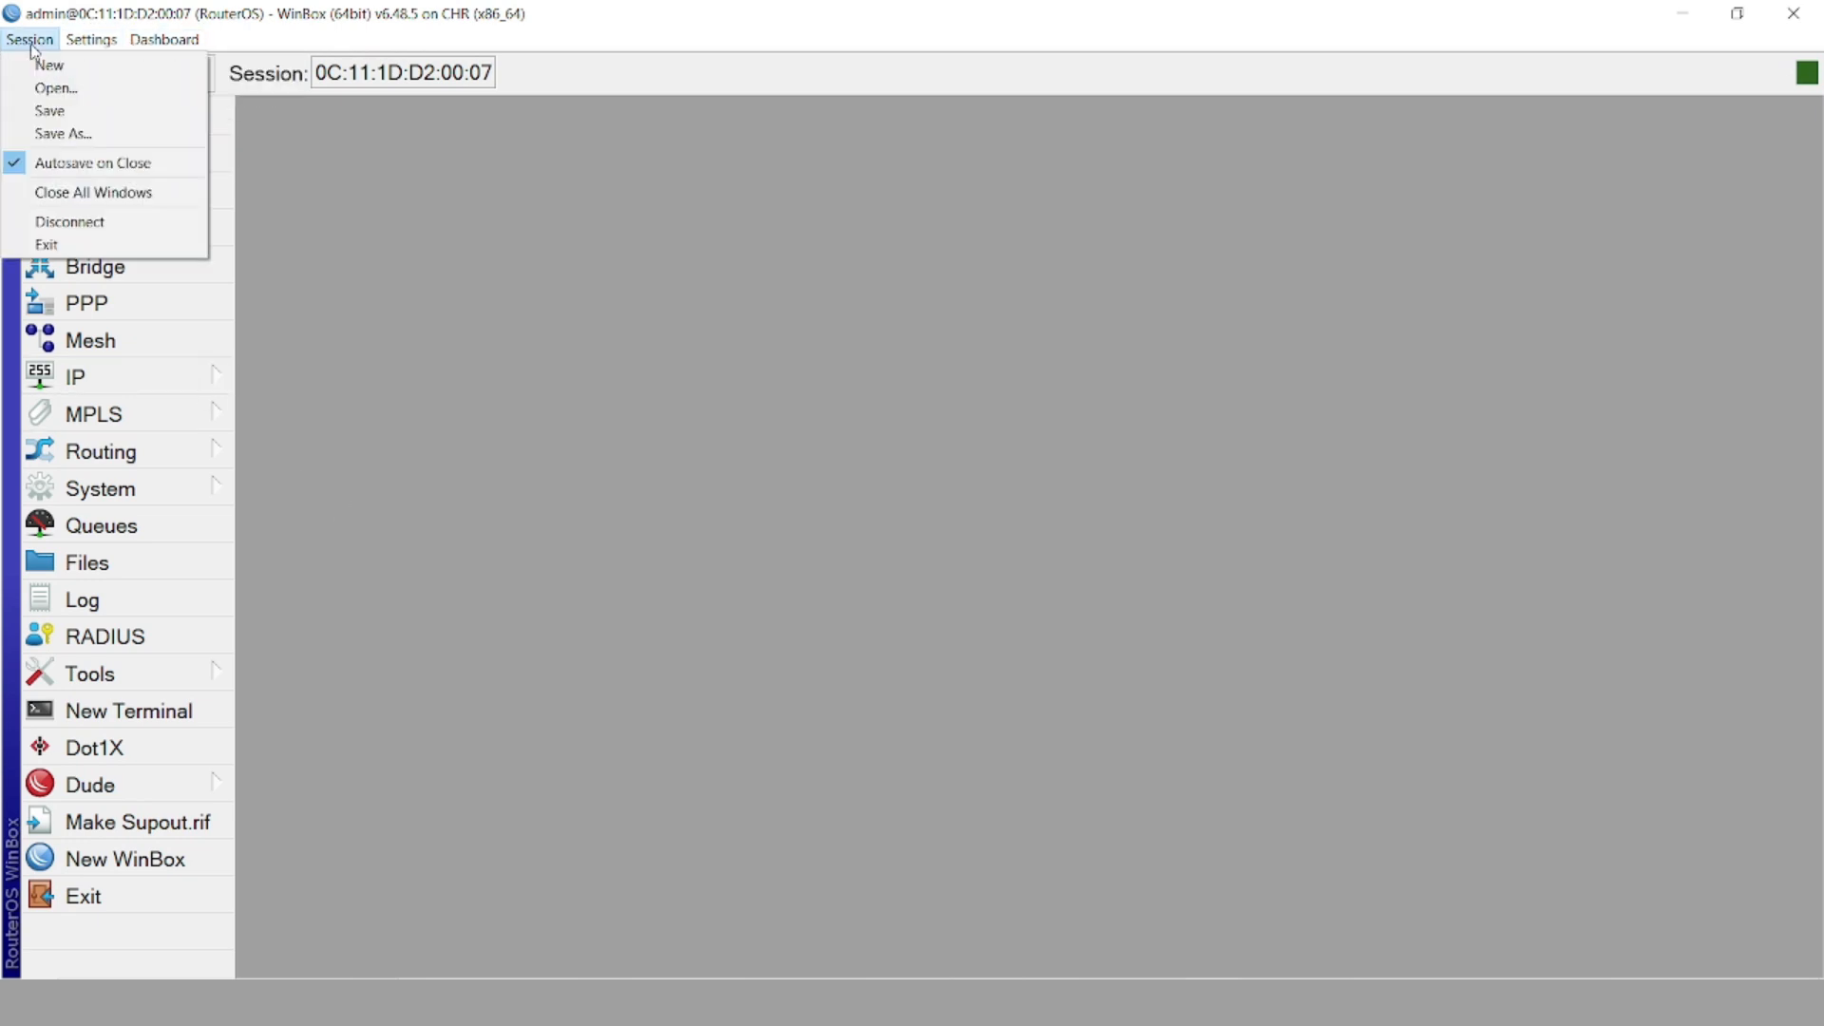
left_click(358, 346)
left_click(143, 380)
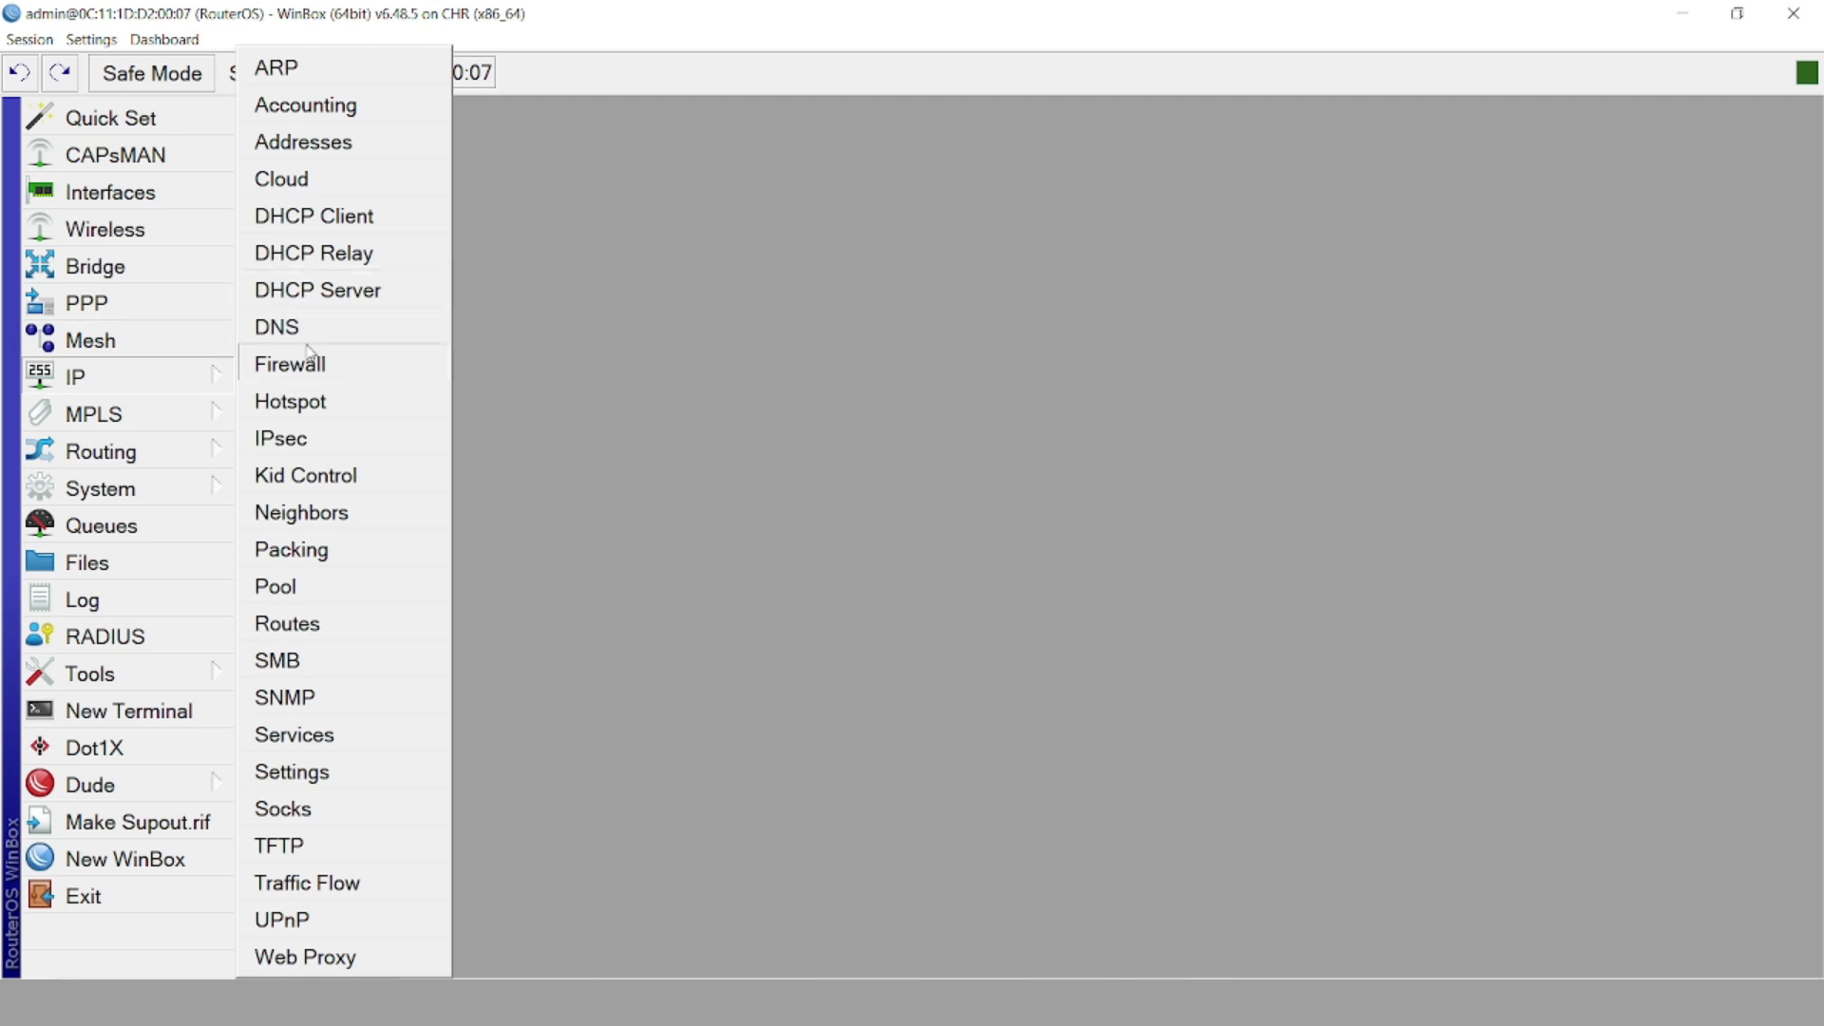
left_click(290, 438)
left_click(738, 255)
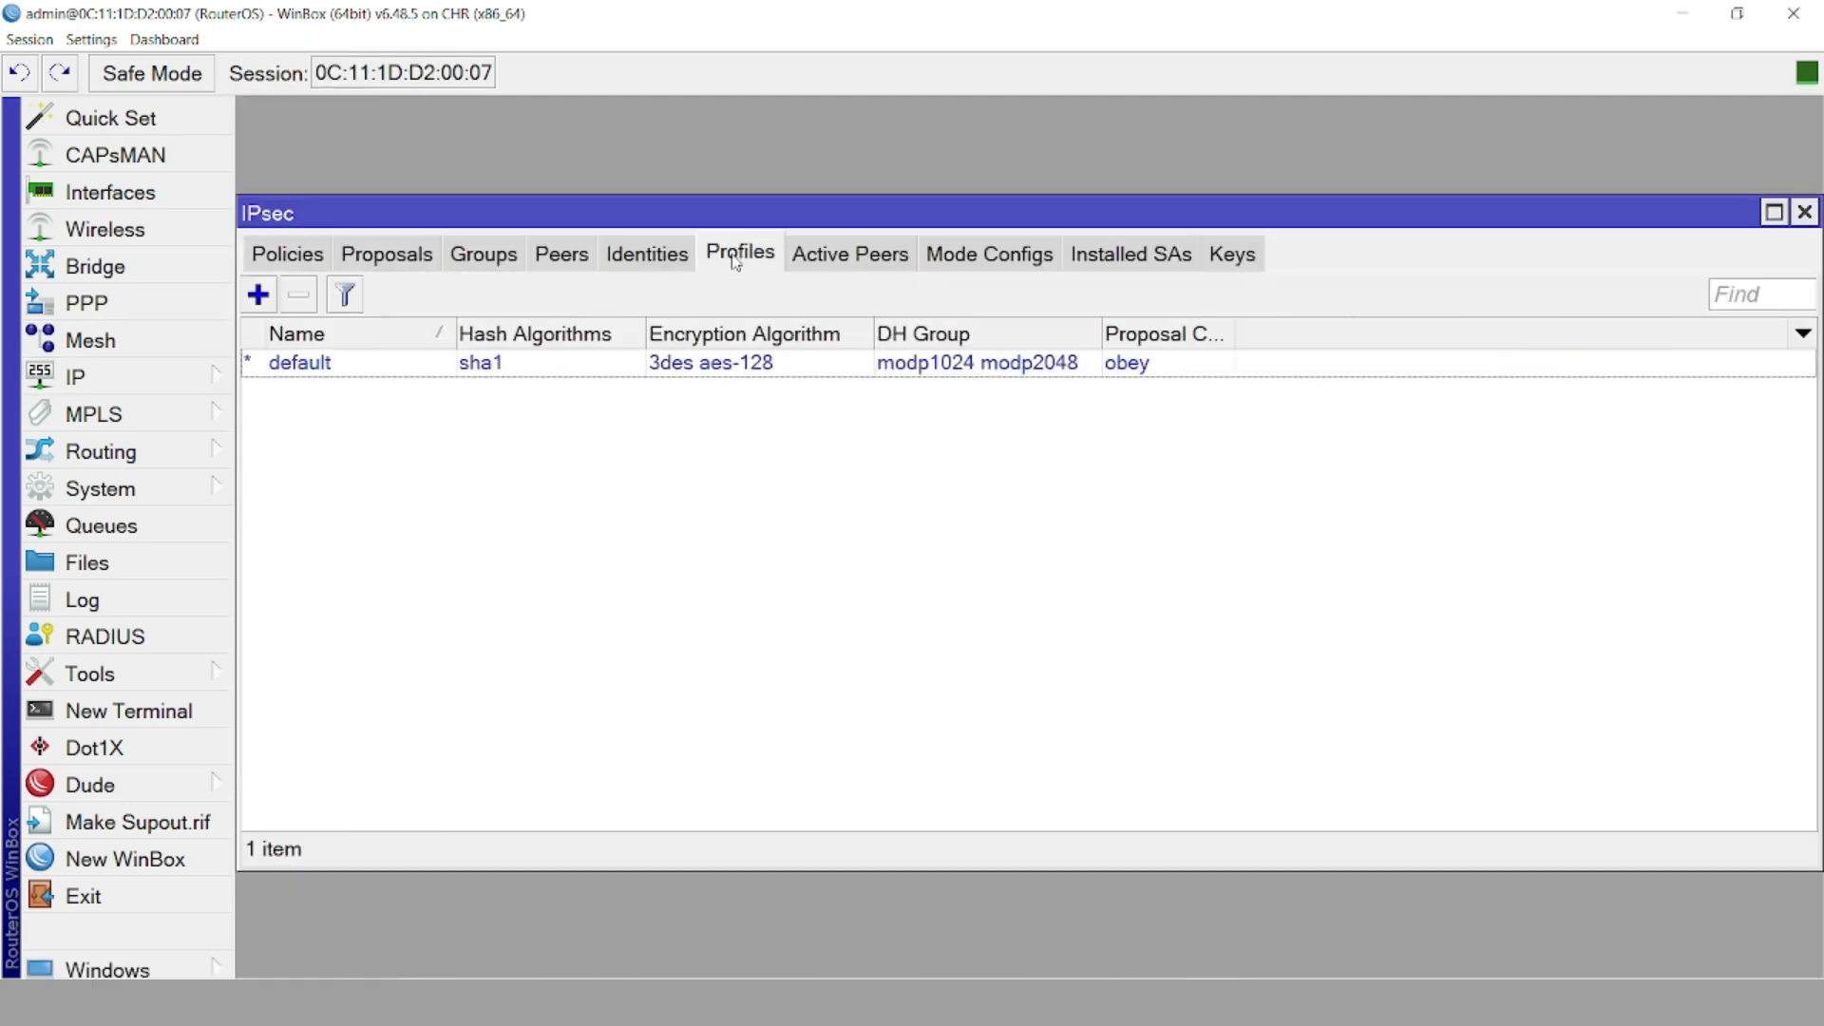
left_click(258, 295)
left_click(883, 157)
type("vpn_to_br1_")
key("shift+Left")
key("shift+Left")
key("shift+Left")
key("shift+Left")
key("shift+Left")
key("shift+Left")
key("shift+Left")
key("shift+Left")
key("shift+Left")
key("shift+Left")
key("shift+Left")
key("ctrl+c")
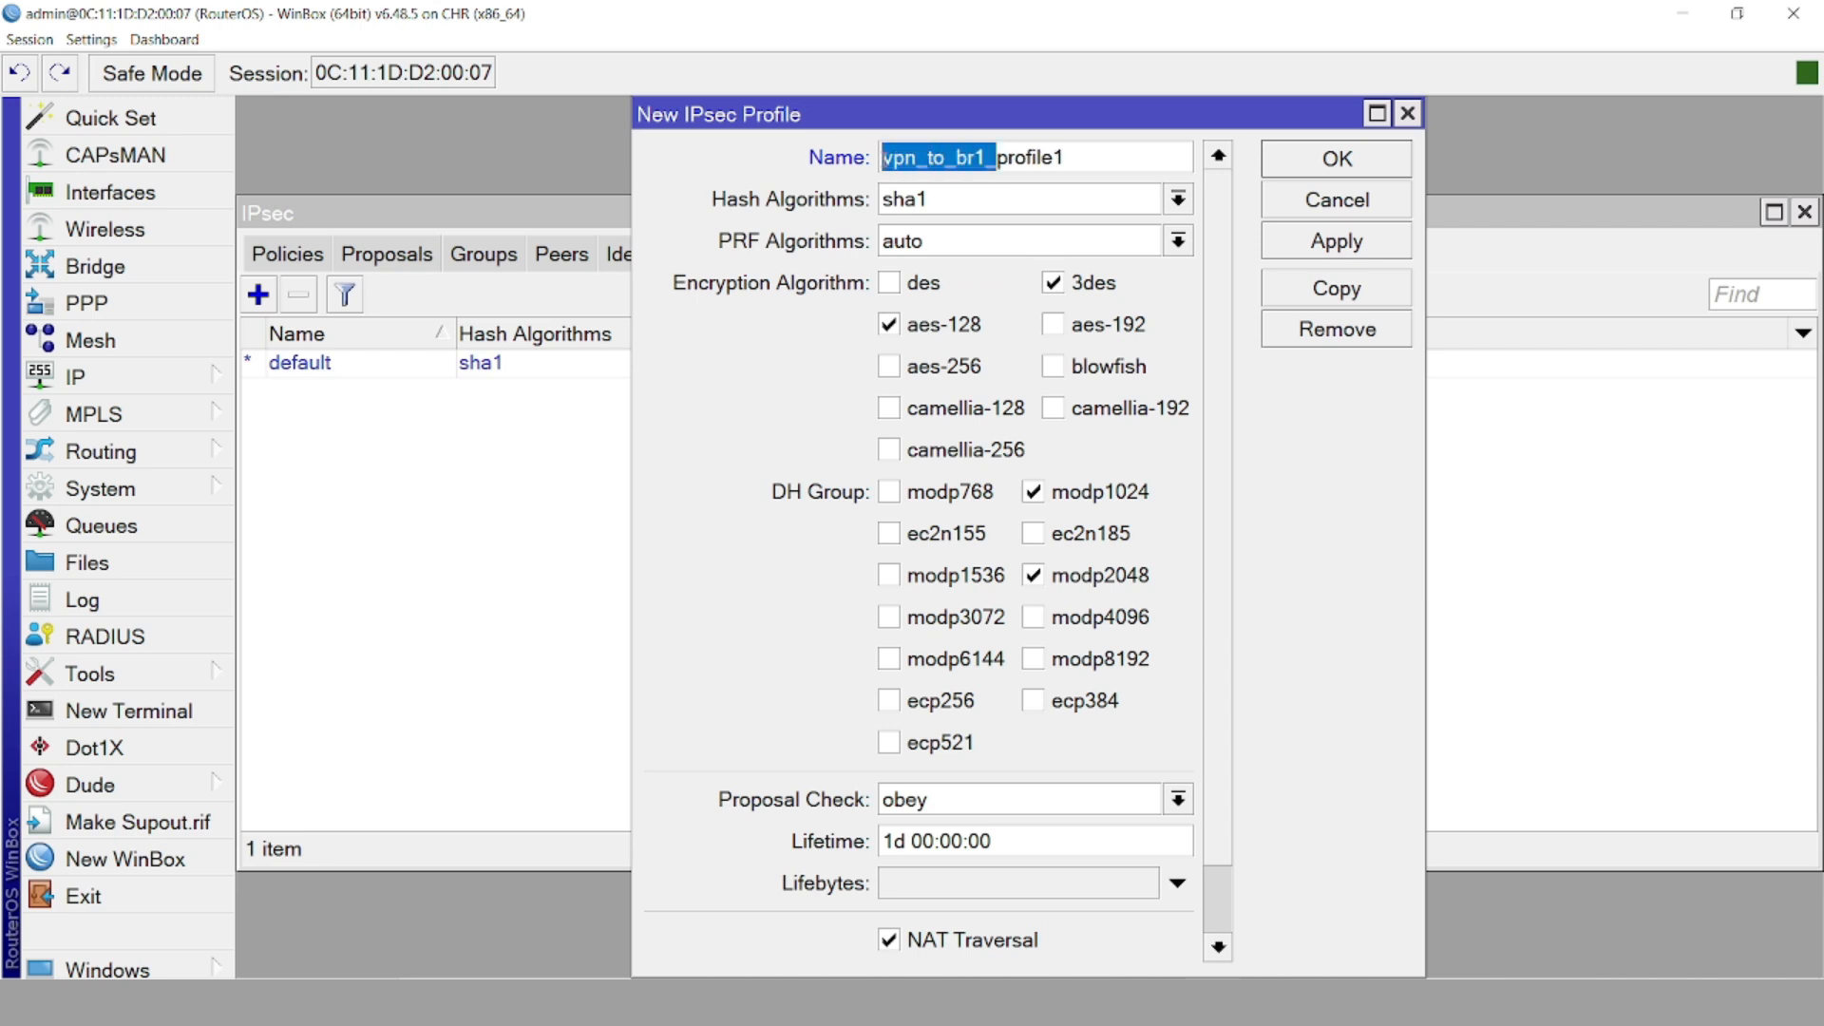
Set hash md5, encryption des only, DH groups modp1024 and modp1536, NAT Traversal off, and save
left_click(935, 199)
left_click(939, 223)
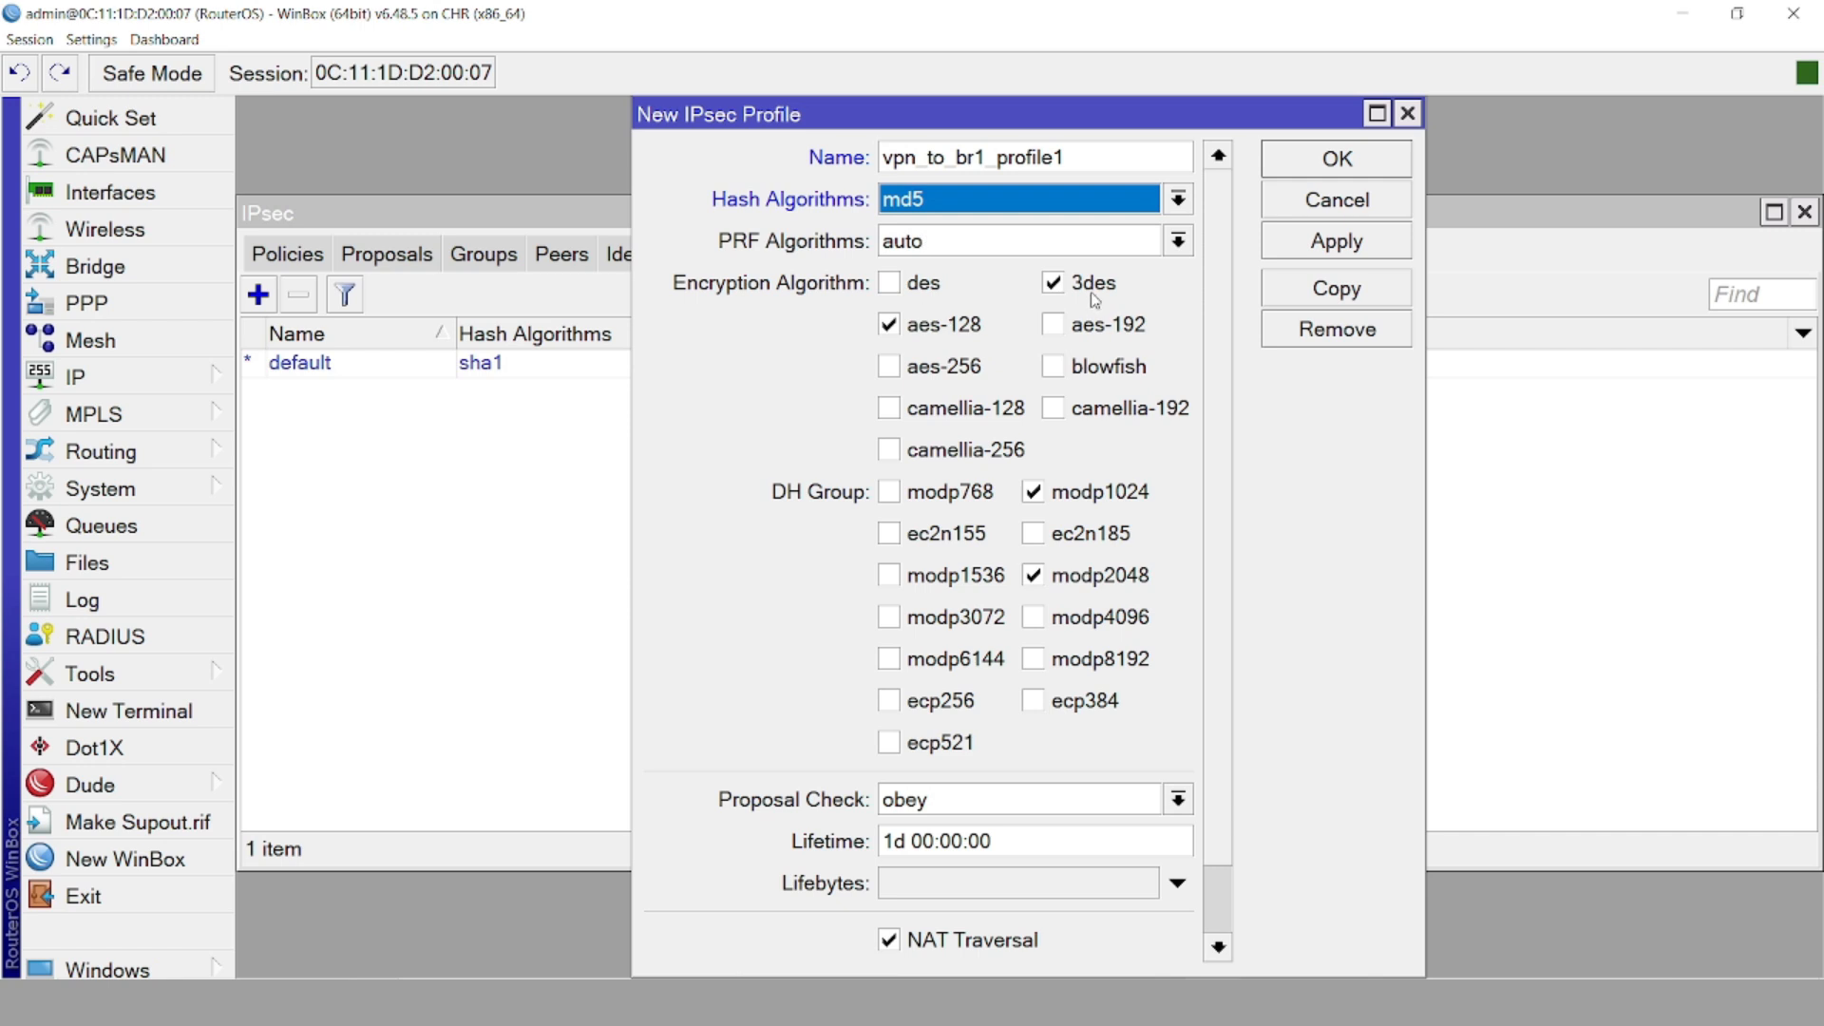
left_click(917, 284)
left_click(919, 323)
left_click(1071, 286)
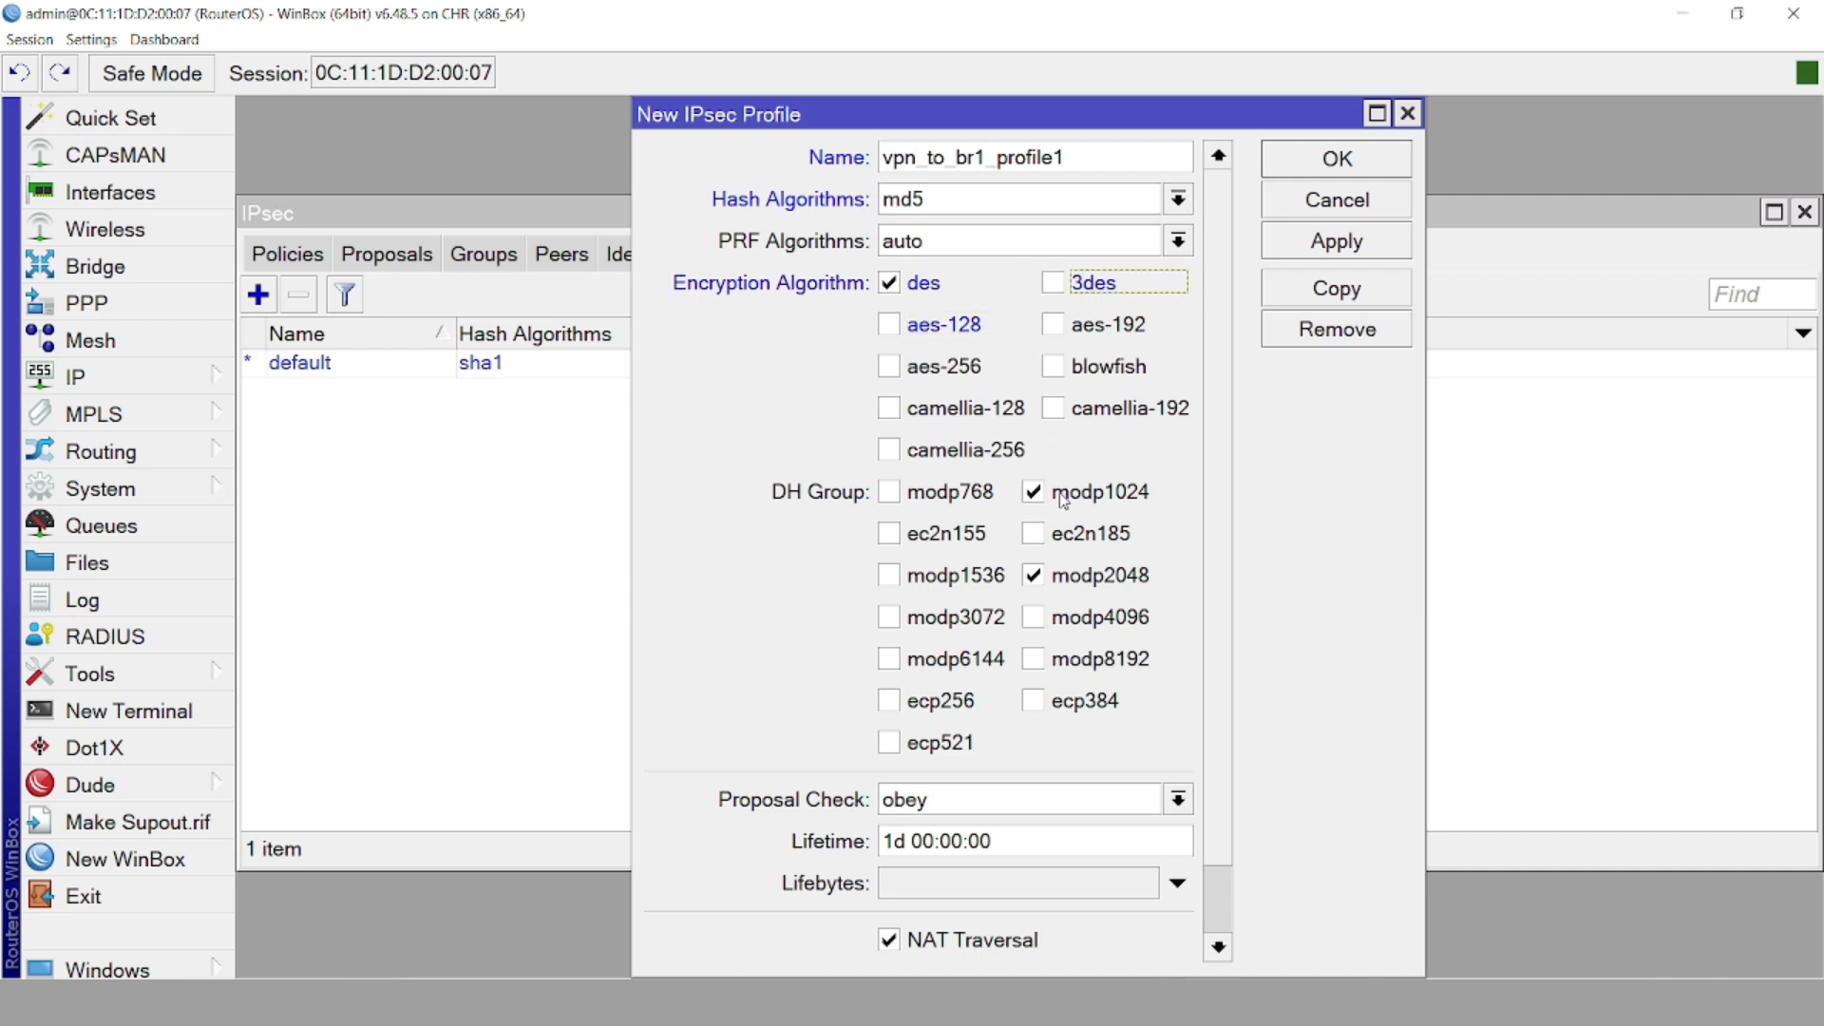
left_click(1064, 577)
left_click(963, 577)
scroll(1062, 560, "down", 1)
left_click(959, 859)
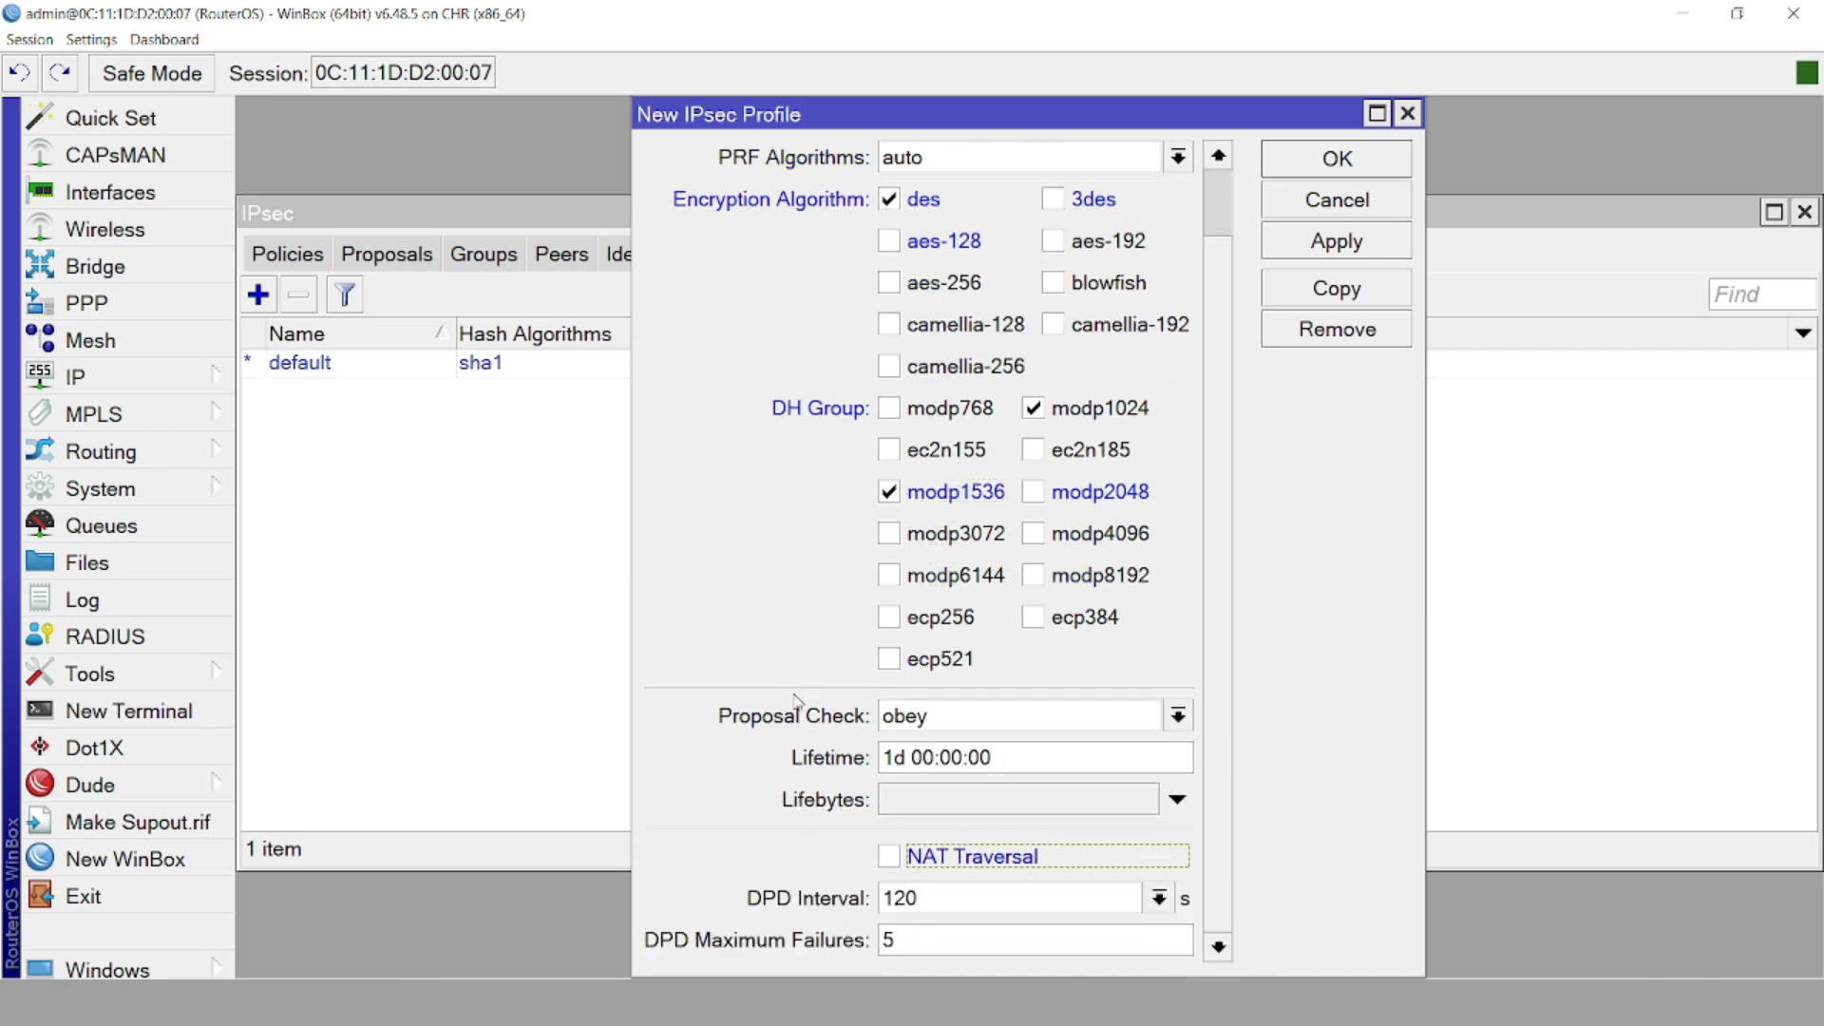
scroll(779, 656, "up", 1)
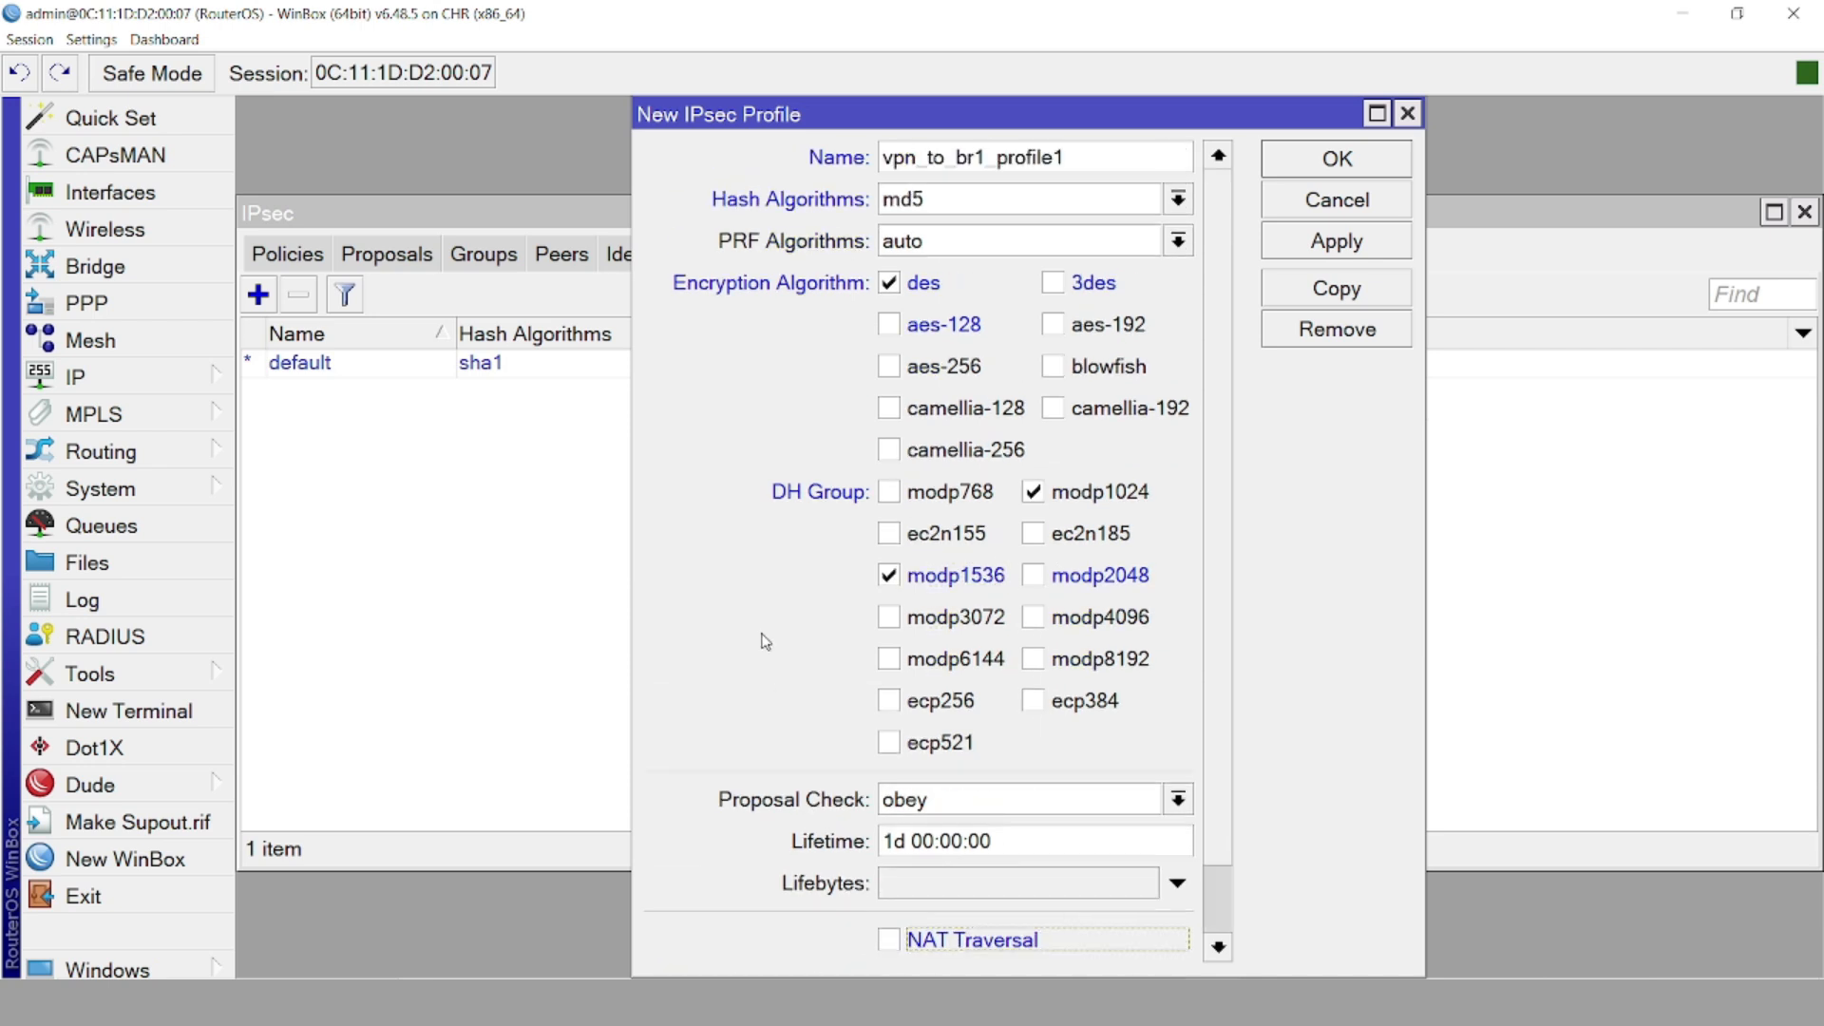
key("Return")
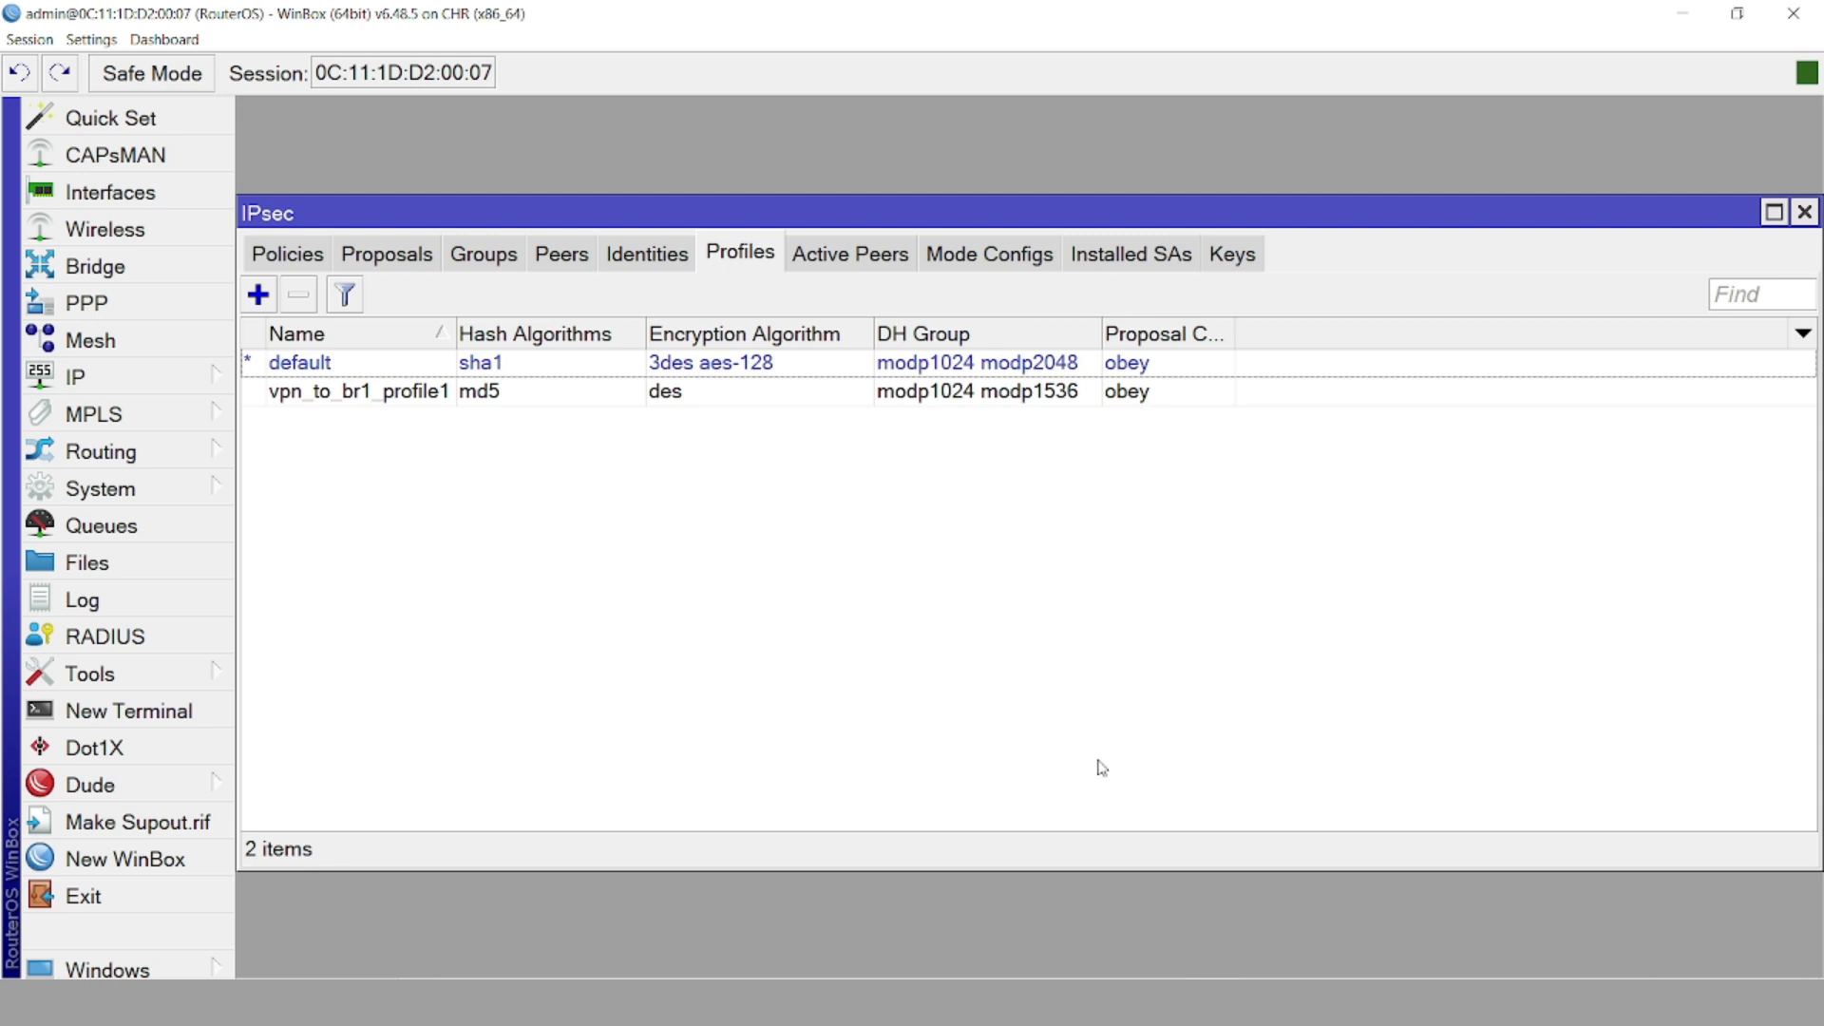
Add IPsec peer vpn_to_br1_peer1 with remote address 200.0.0.1 and local address 200.0.0.2
left_click(564, 255)
left_click(257, 294)
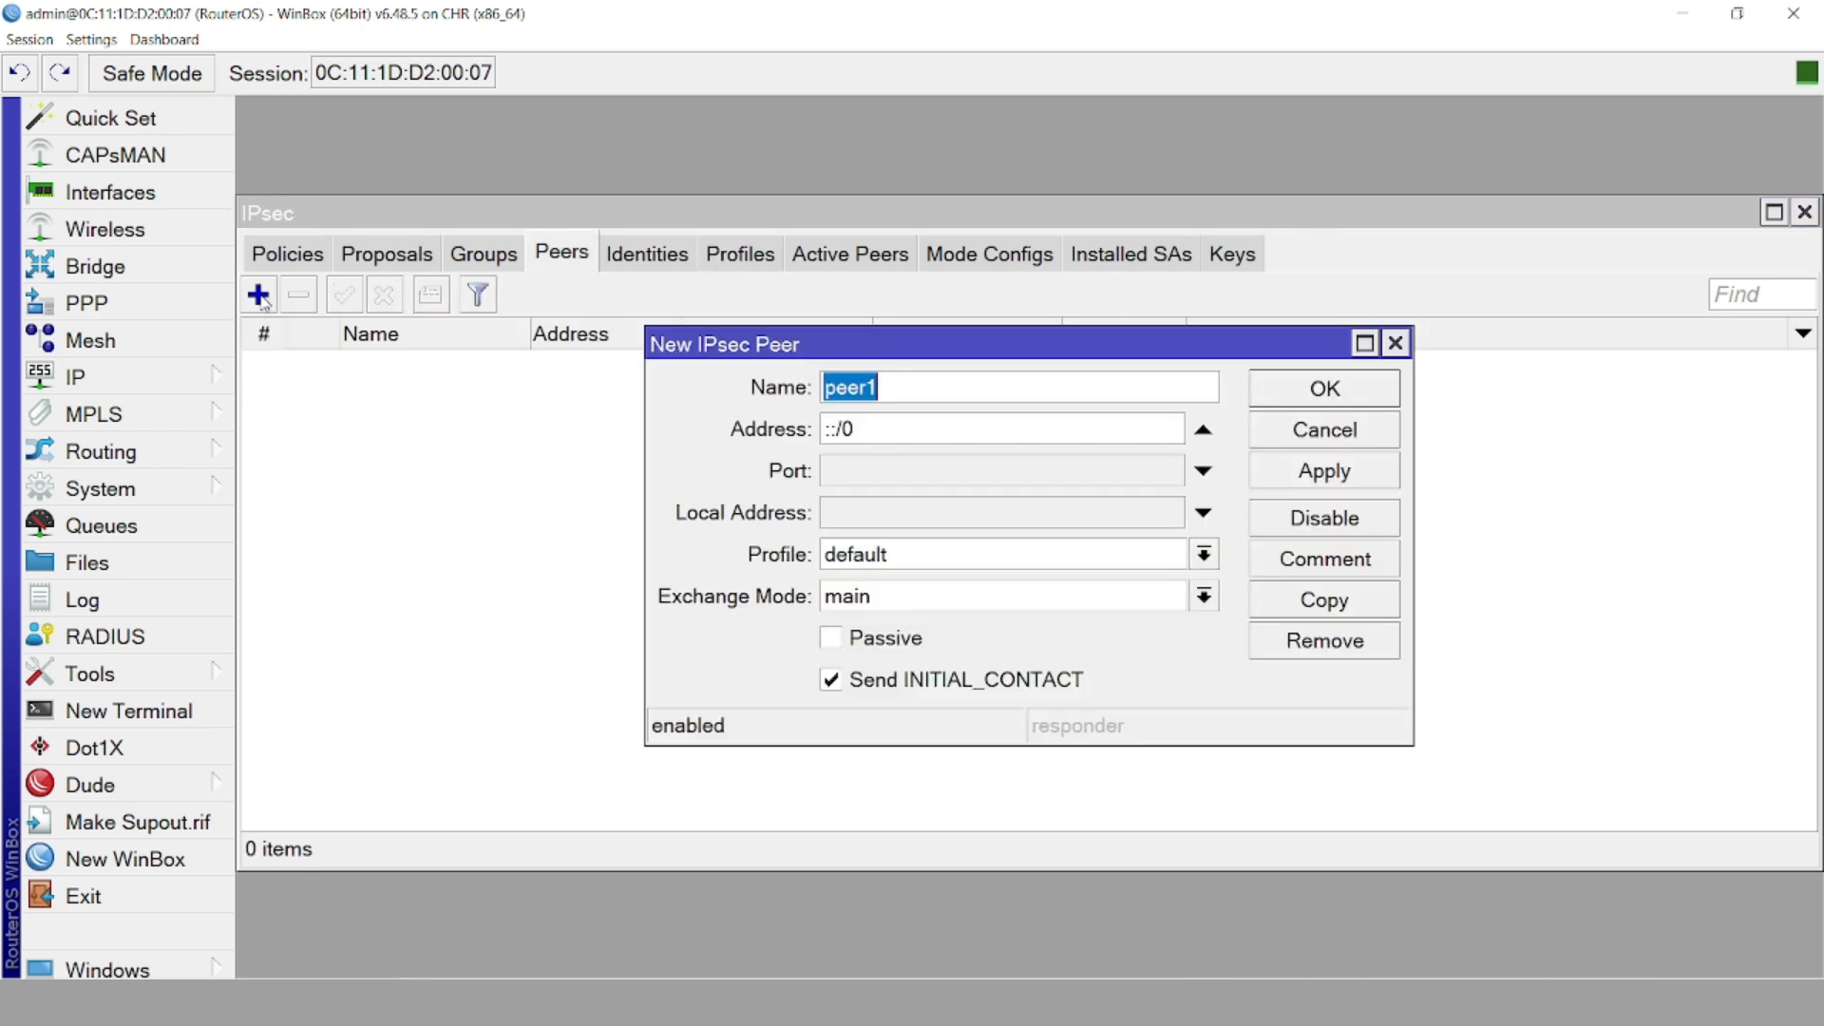
left_click(823, 387)
key("ctrl+v")
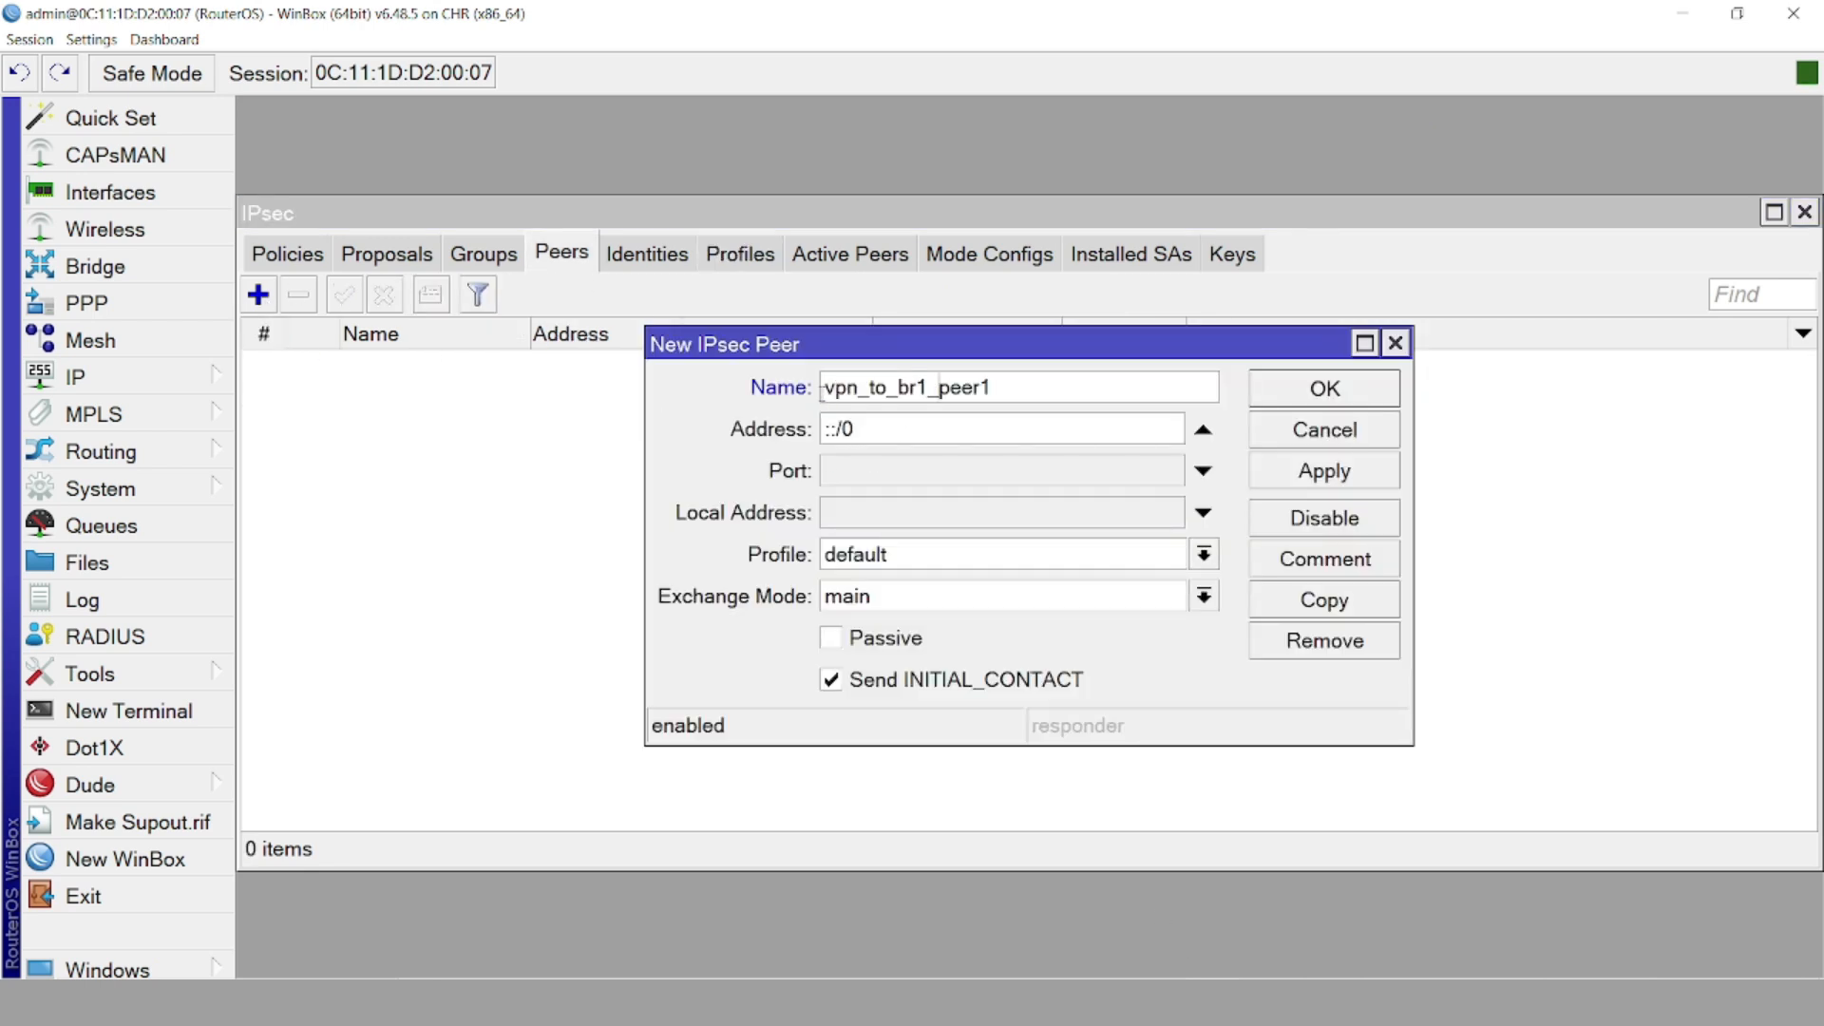
double_click(870, 428)
type("200.0.0.1")
left_click(859, 514)
type("200.0.0.2")
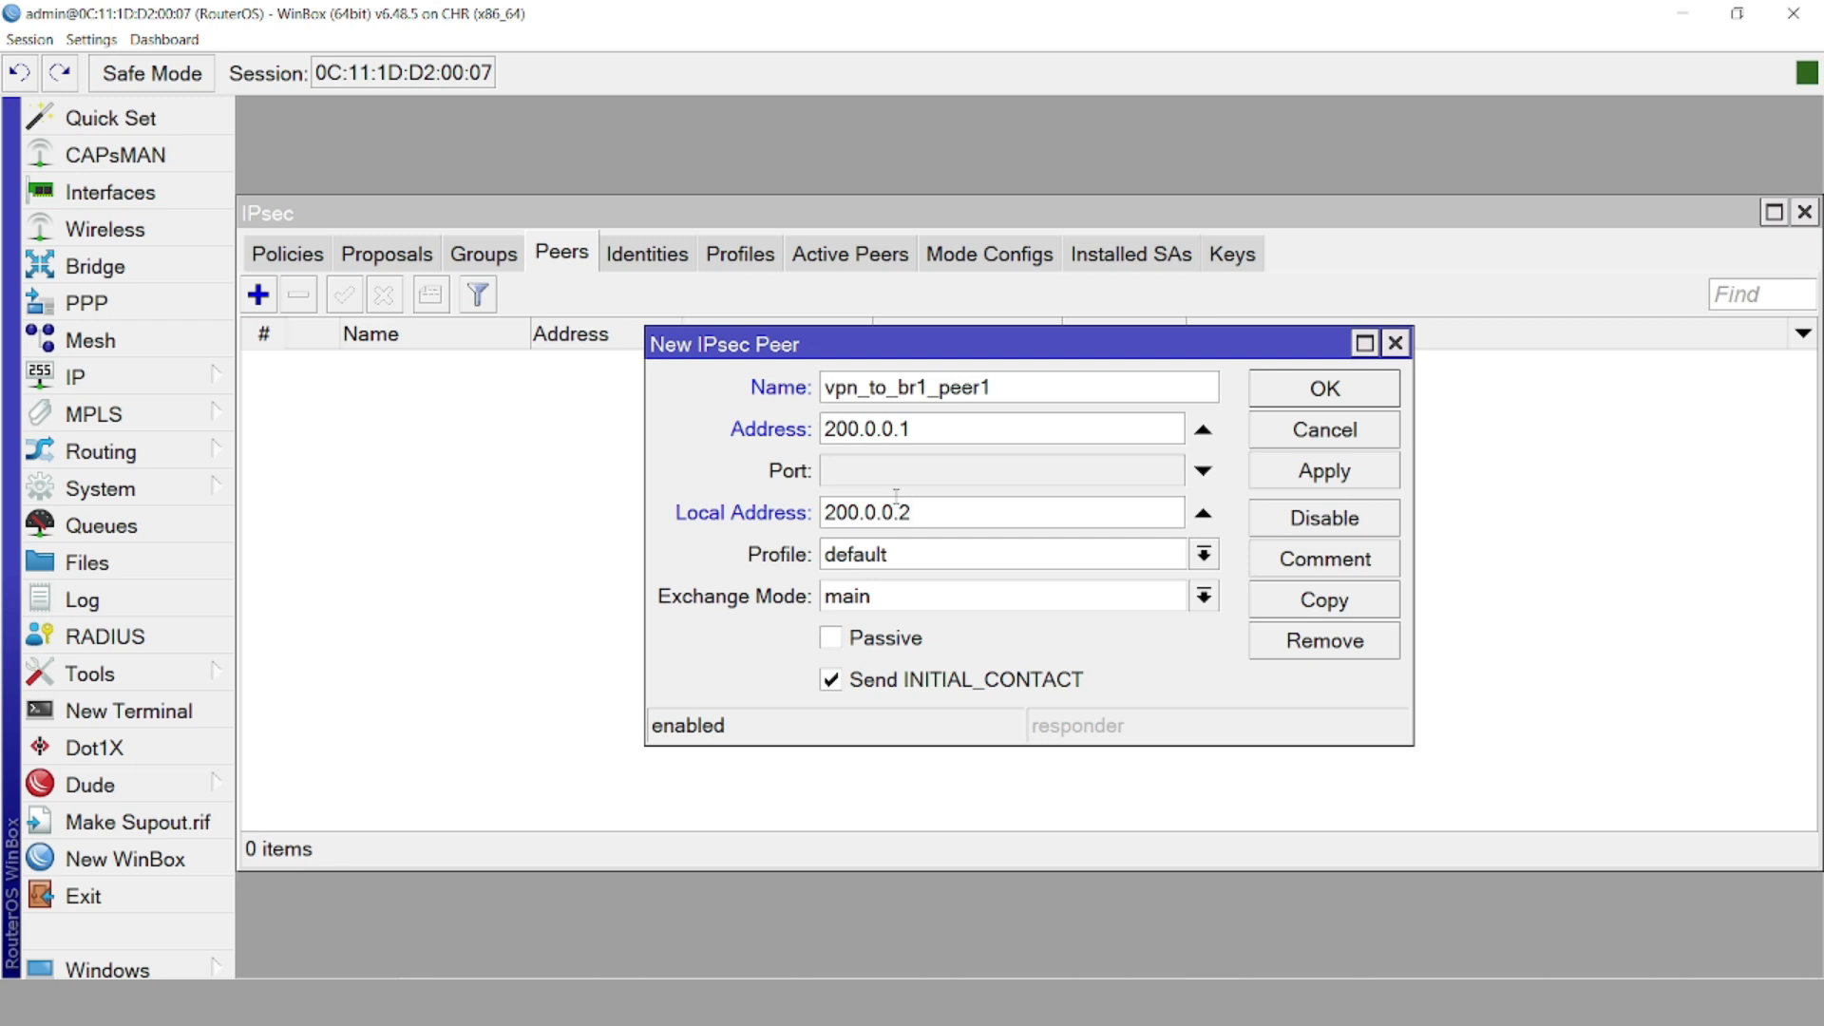
Assign profile vpn_to_br1_profile1 and exchange mode IKE2, then apply and close the peer
left_click(873, 551)
left_click(910, 604)
left_click(906, 600)
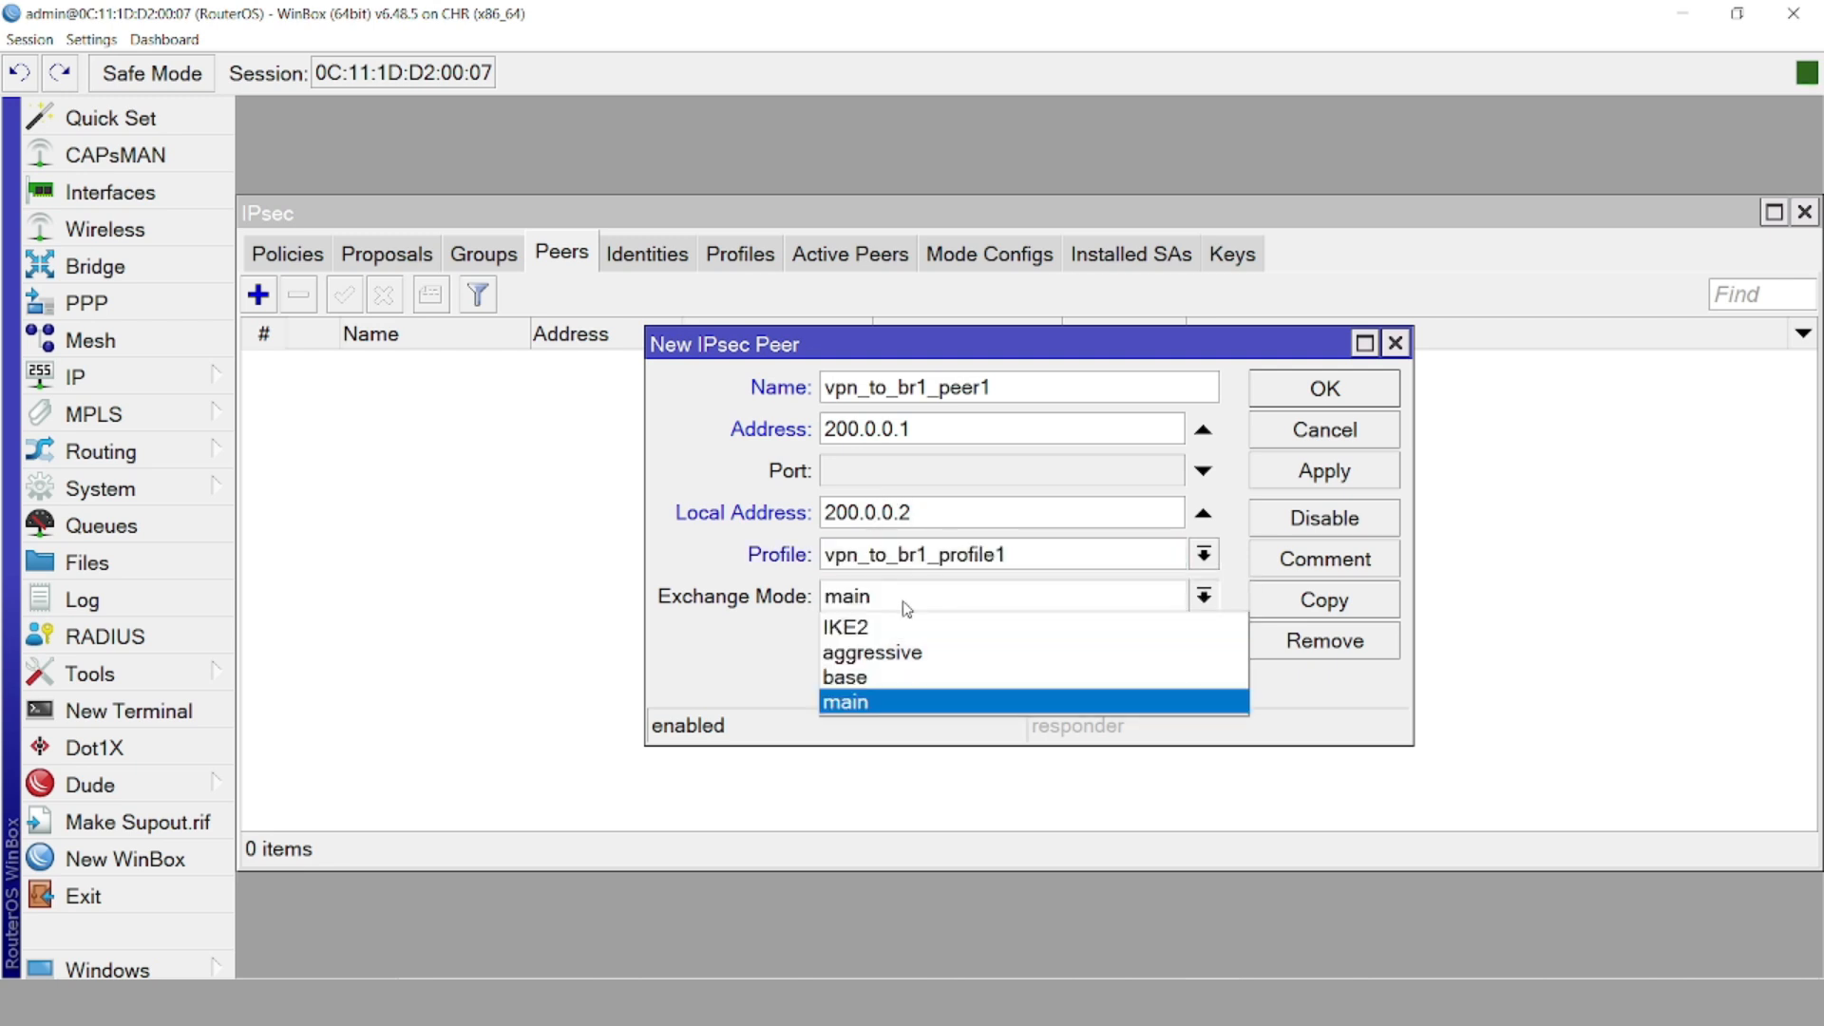
left_click(866, 627)
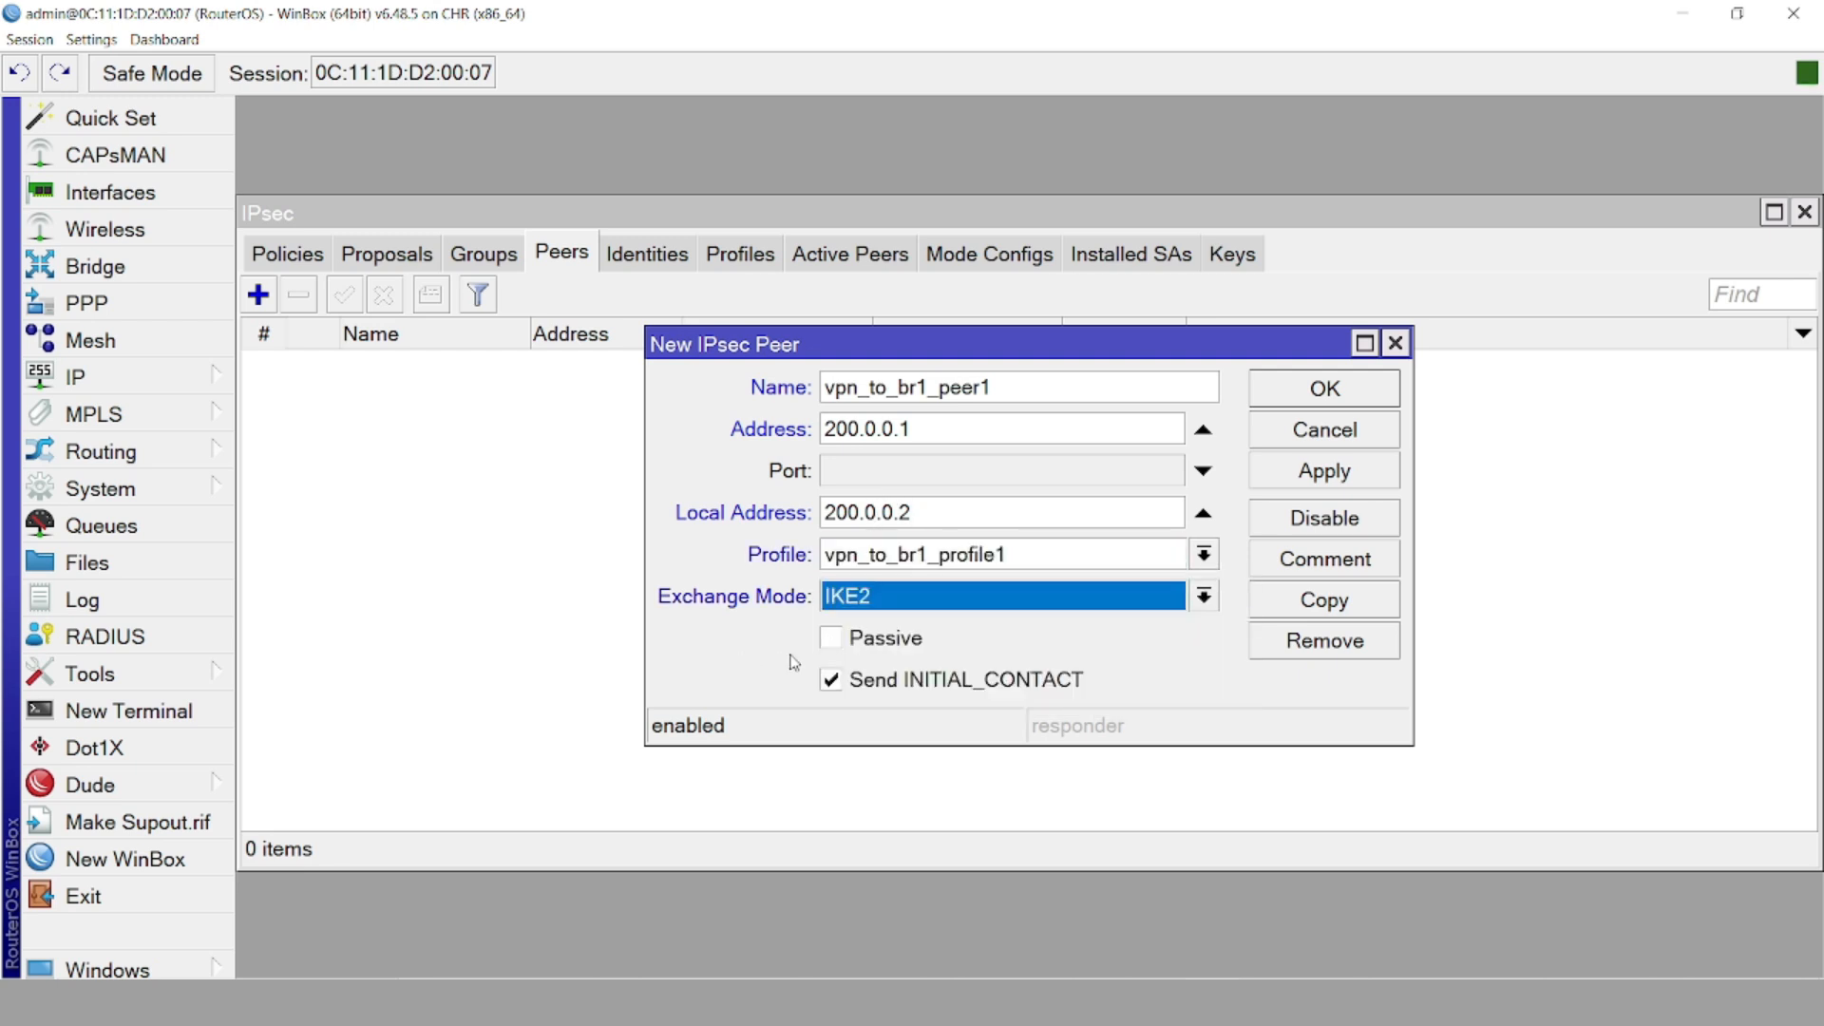
left_click(1293, 479)
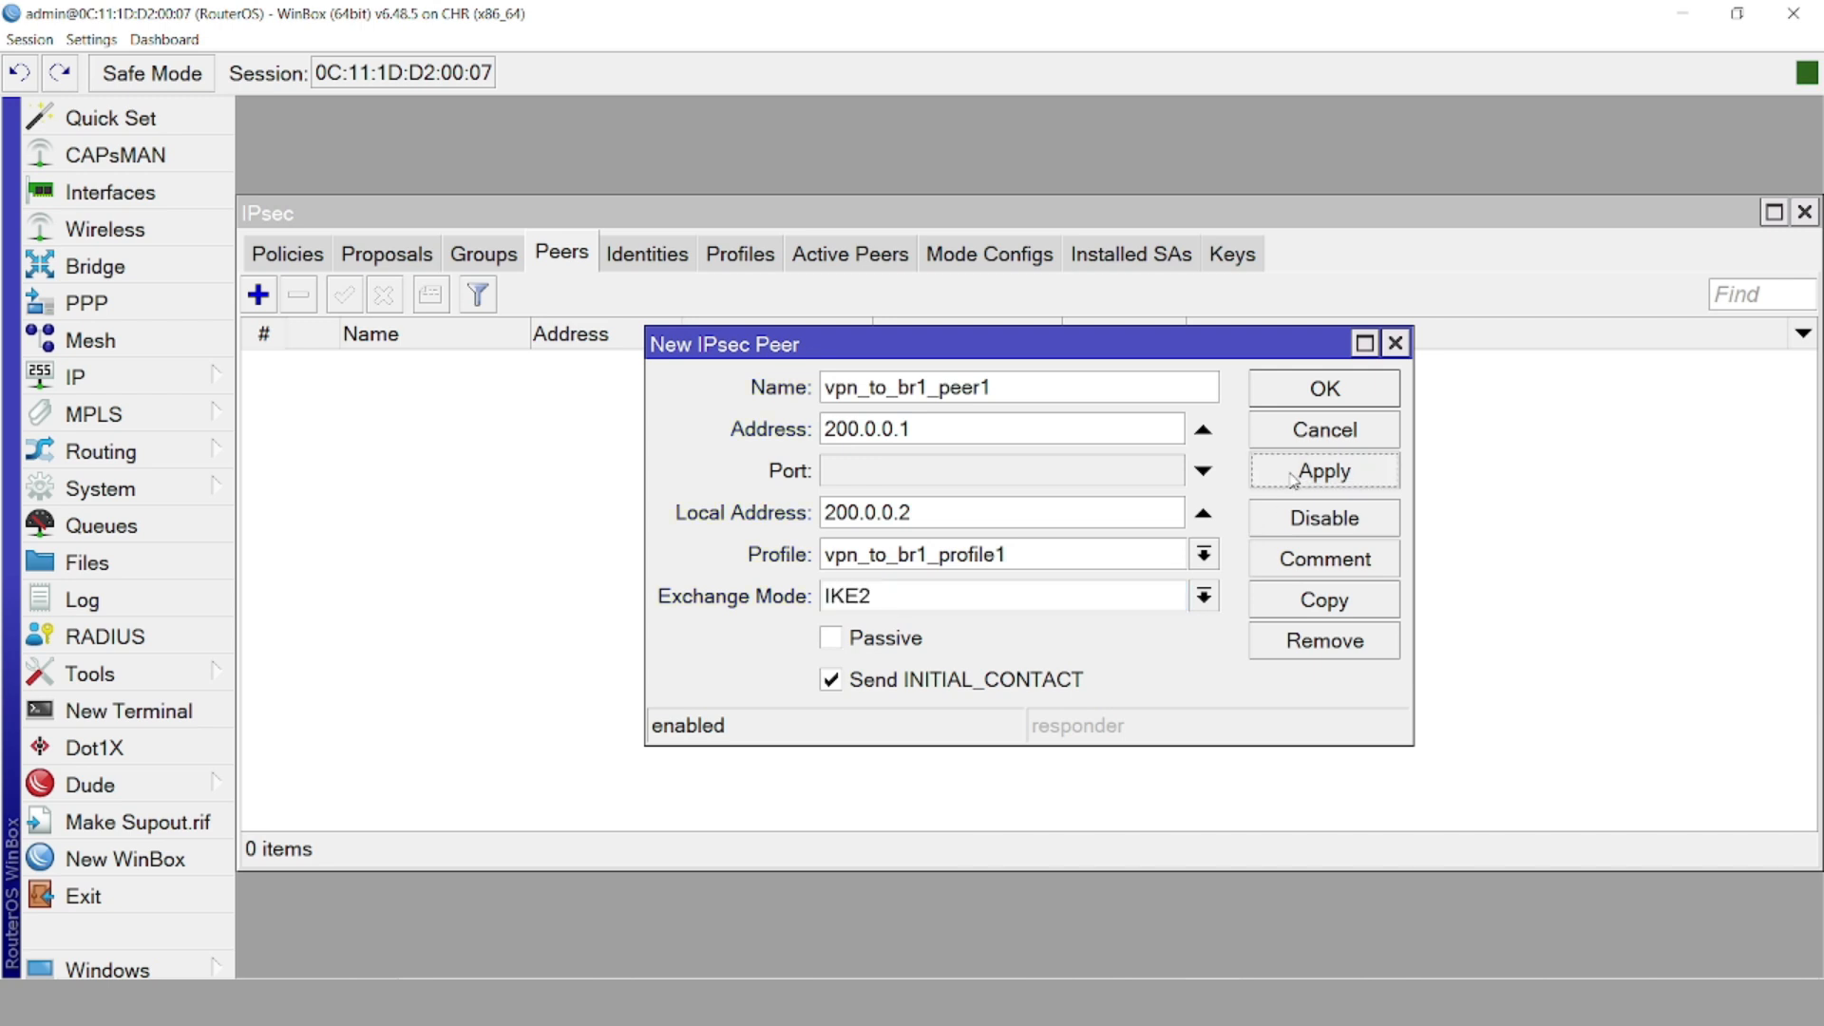
left_click(1303, 399)
left_click(1304, 399)
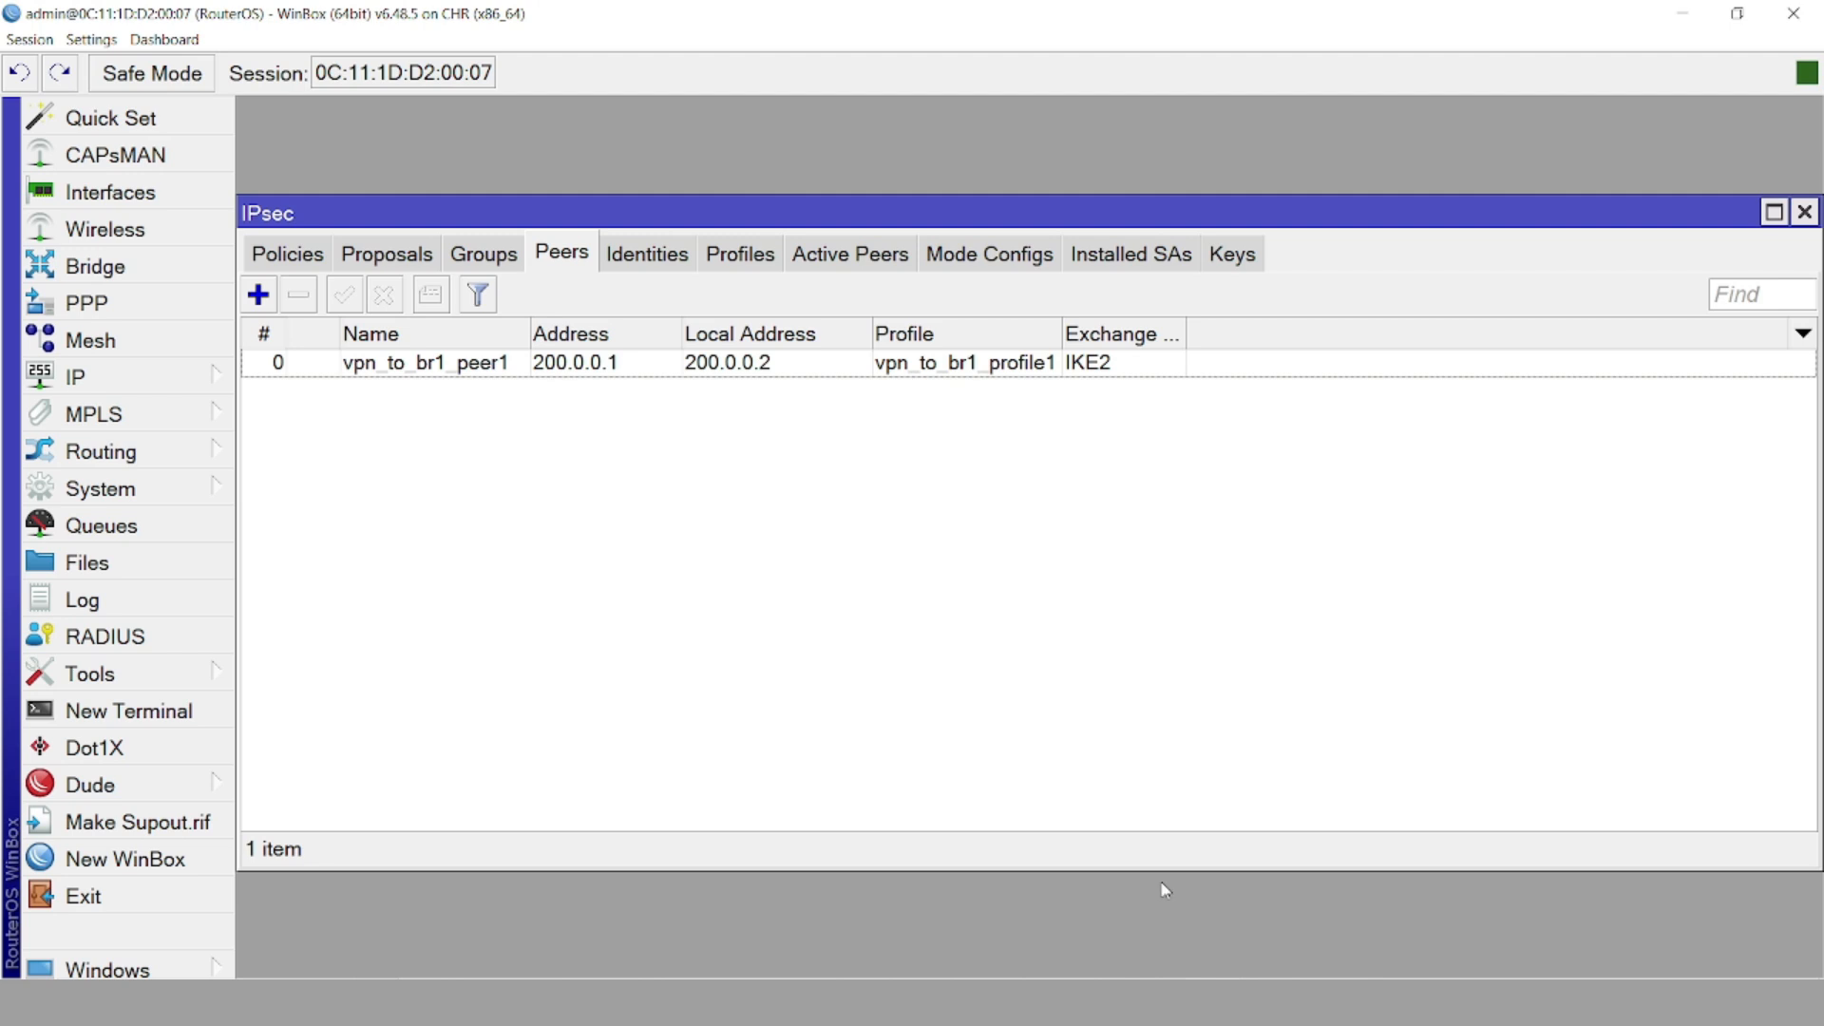
Check the Active Peers list, then view the empty IPsec Identities list
key("alt+Tab")
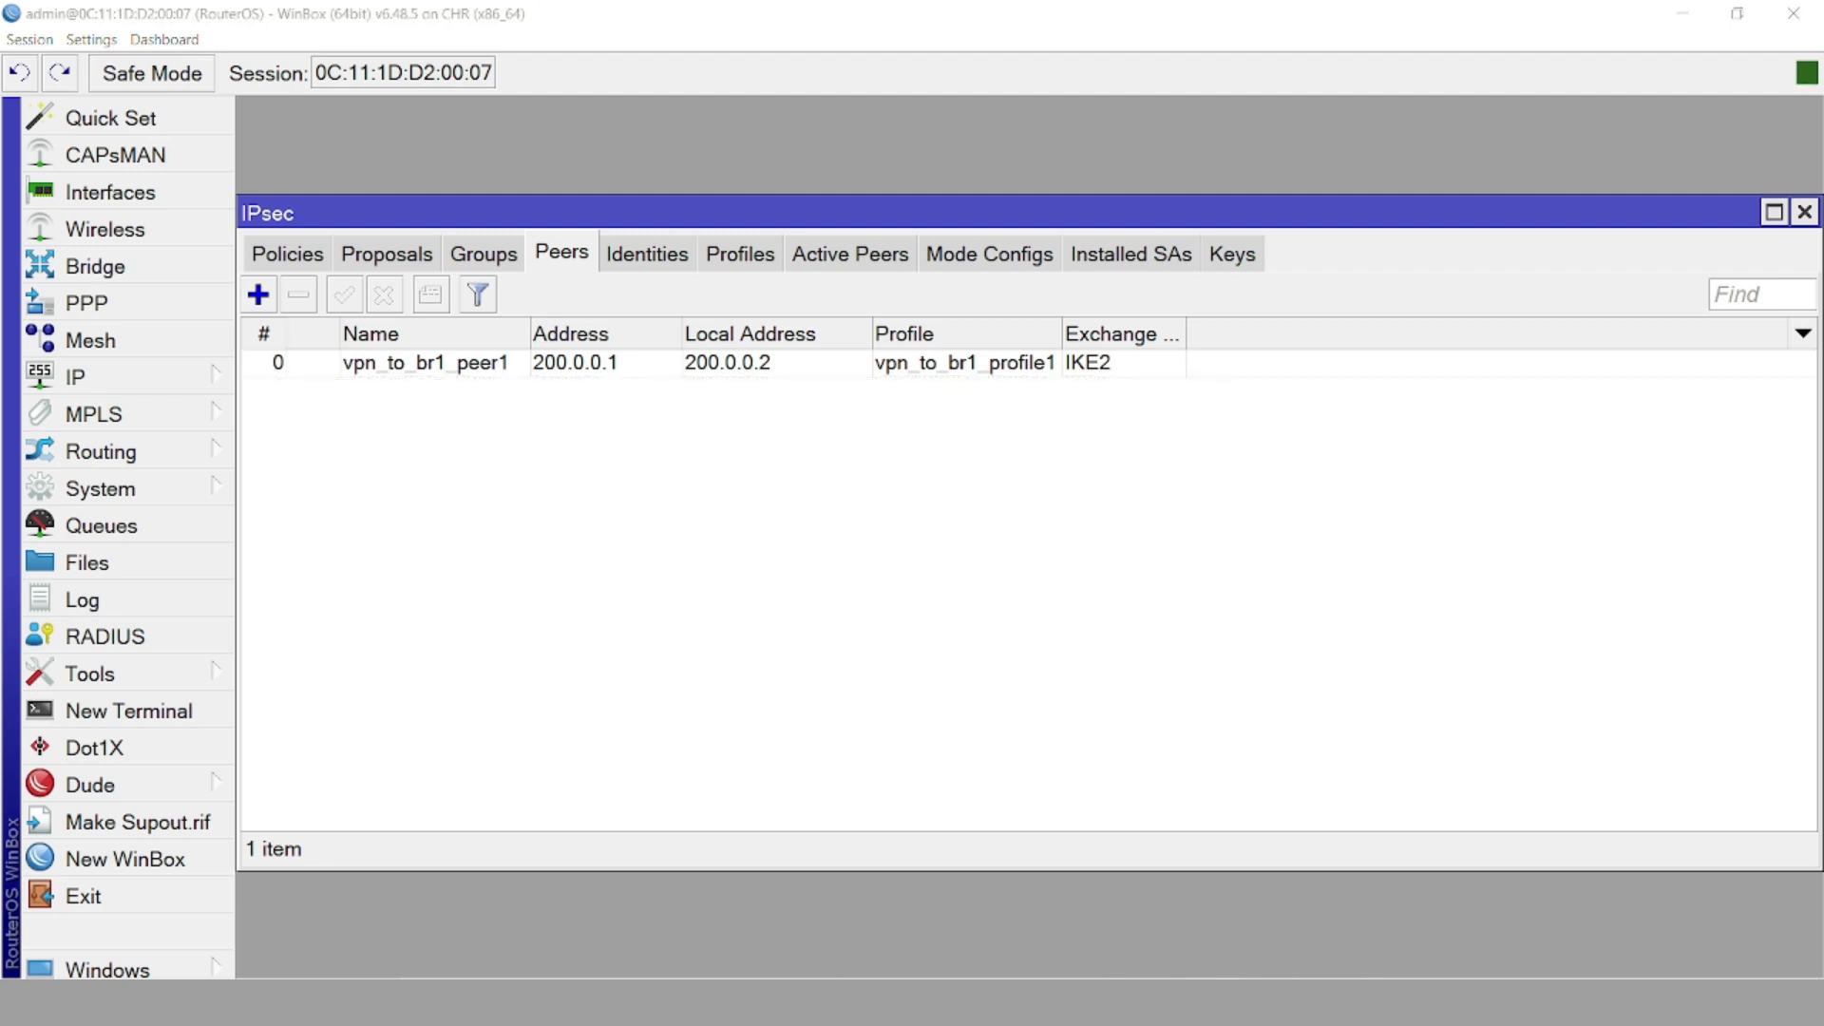
key("alt+Tab")
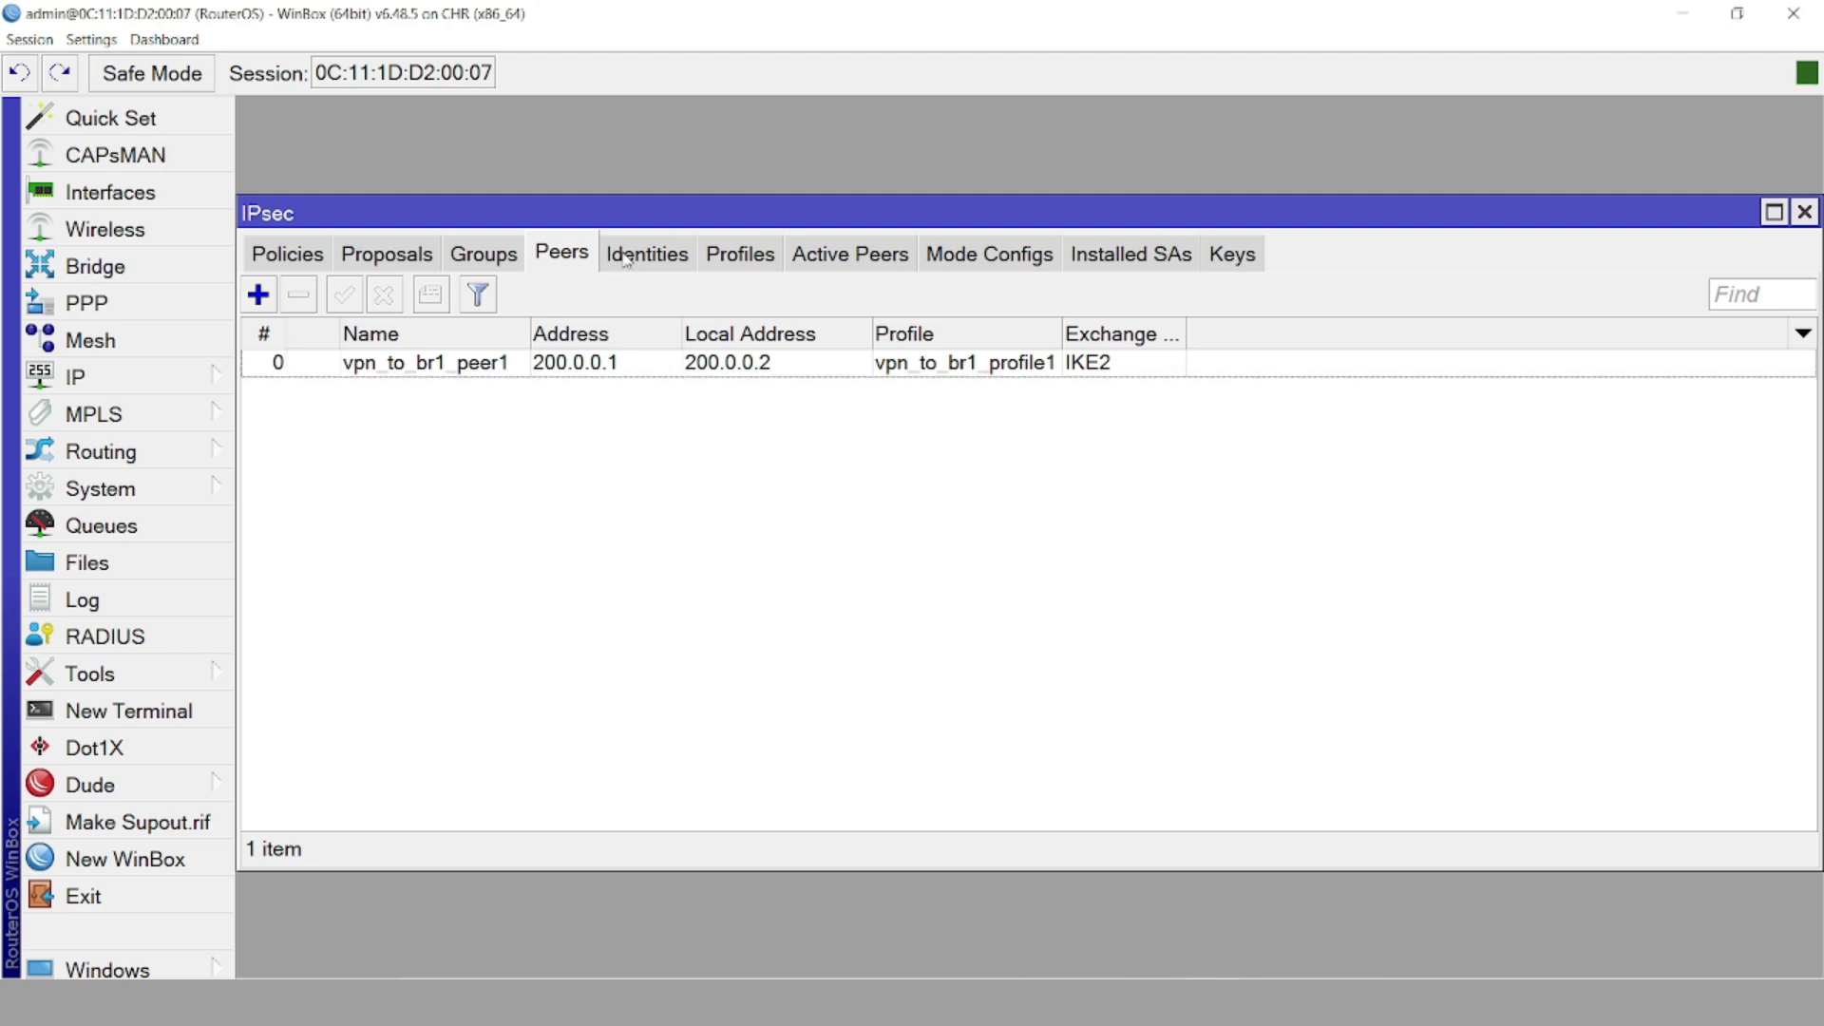
left_click(836, 264)
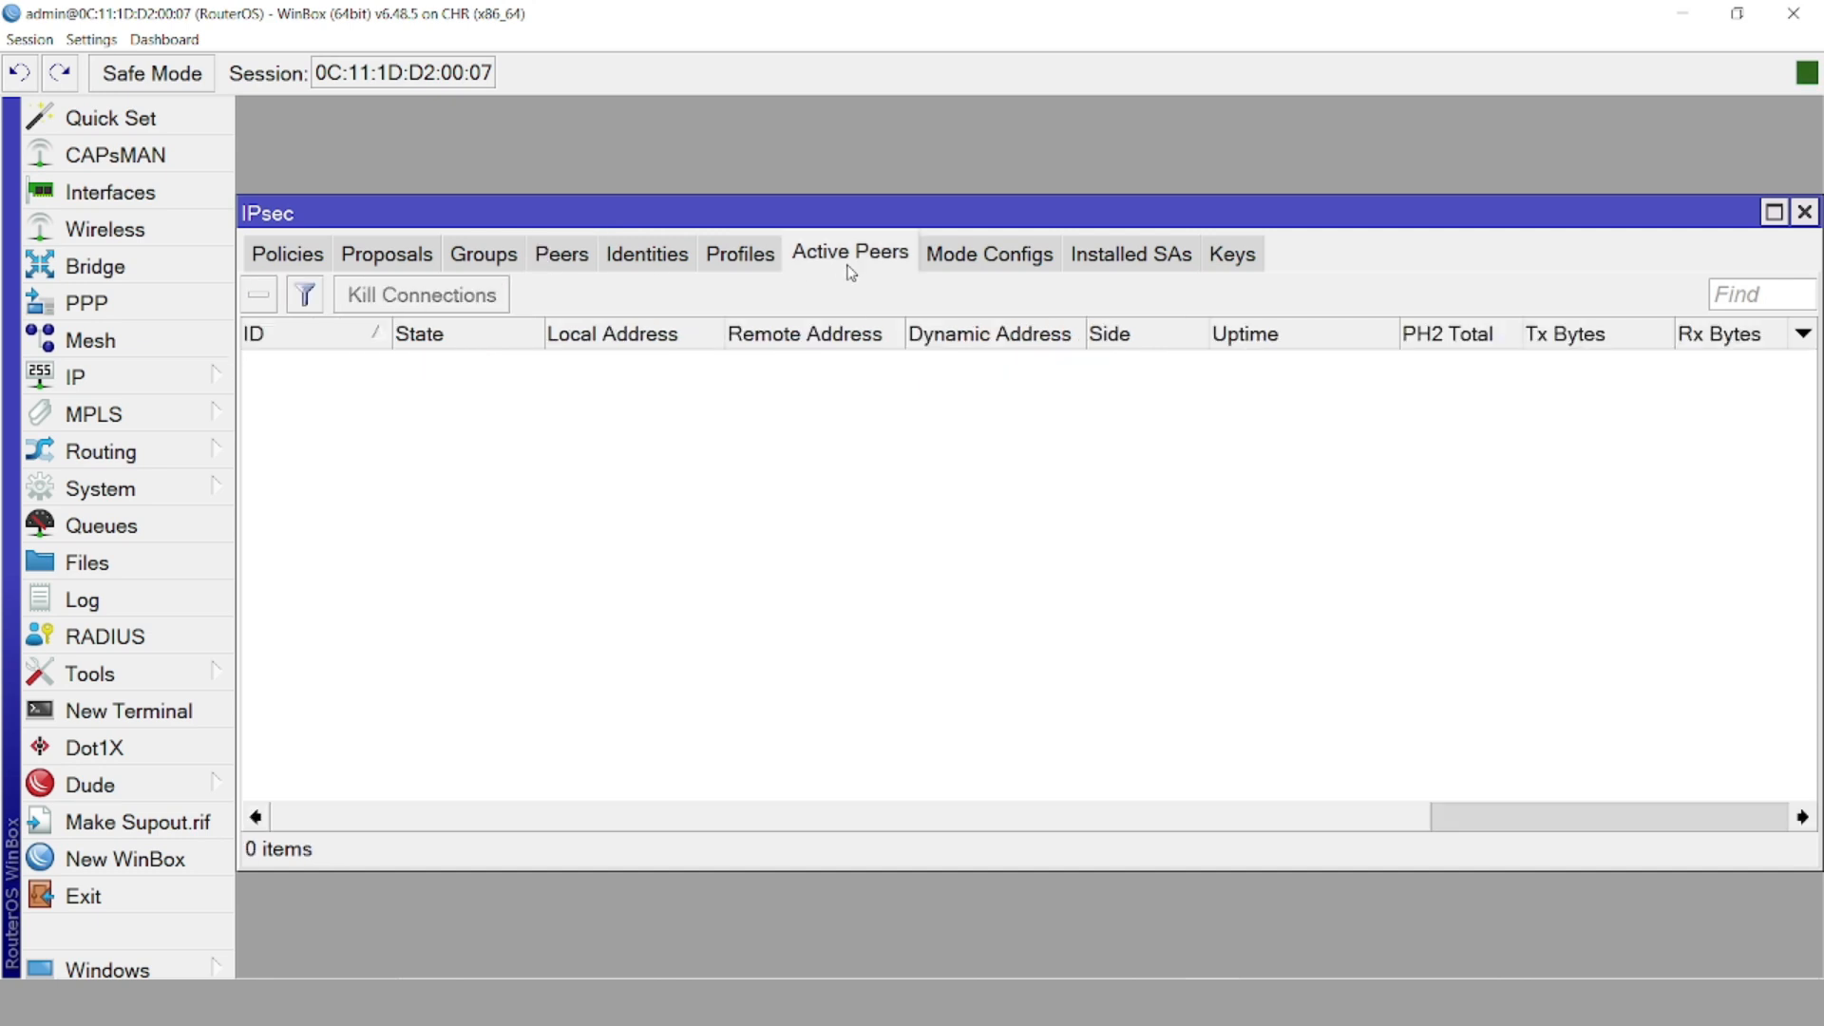
left_click(654, 261)
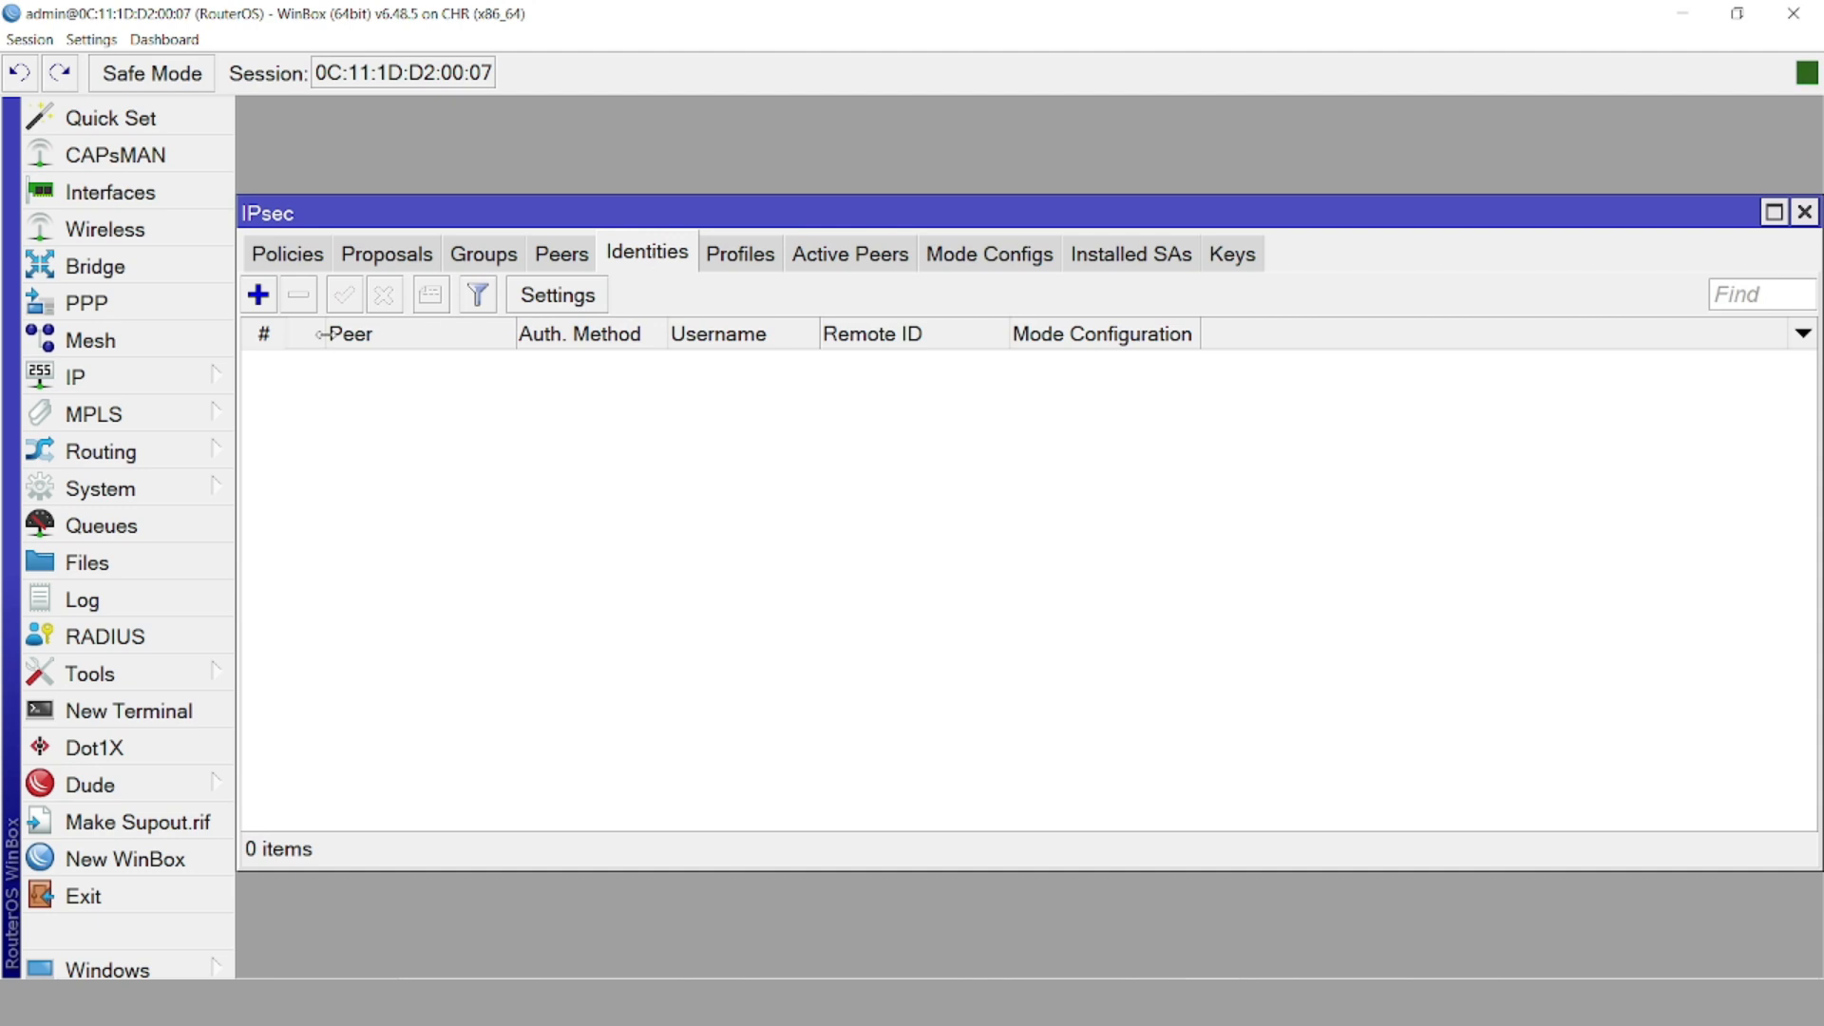
Add an IPsec identity for peer vpn_to_br1_peer1 that authenticates with the pre-shared secret
left_click(262, 298)
left_click(978, 365)
type("123123")
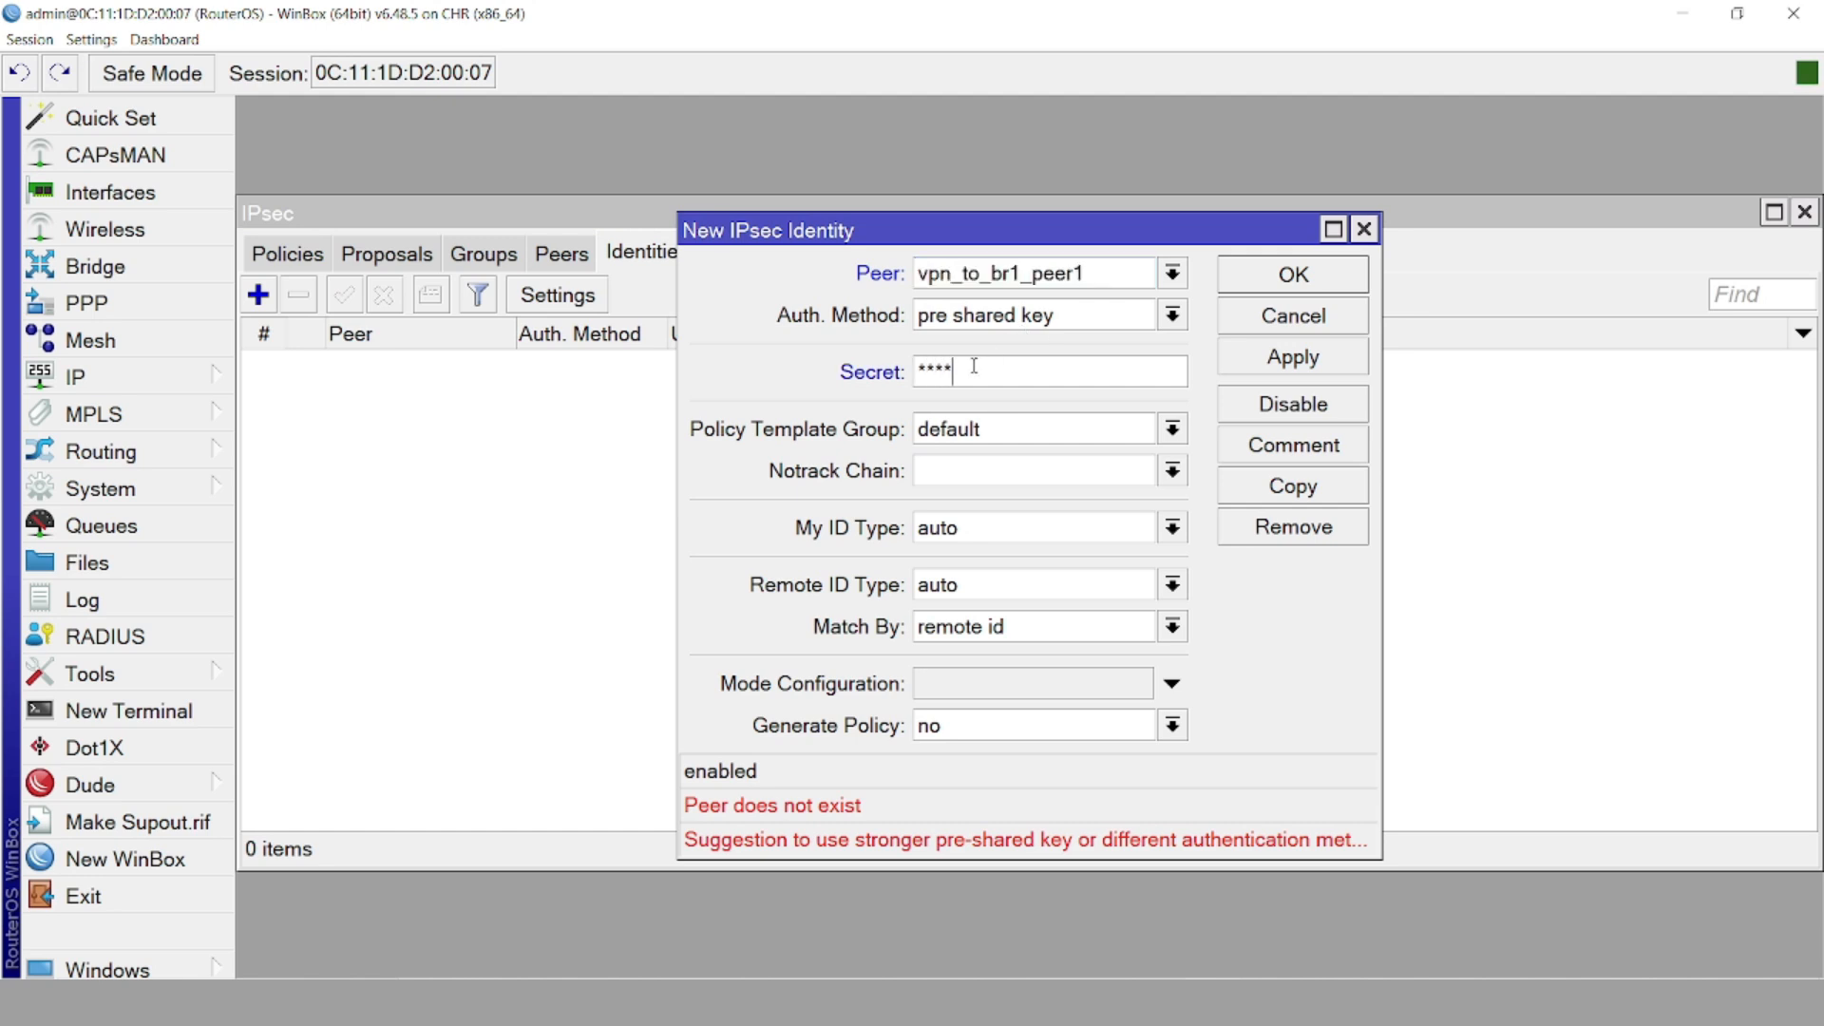
left_click(1292, 372)
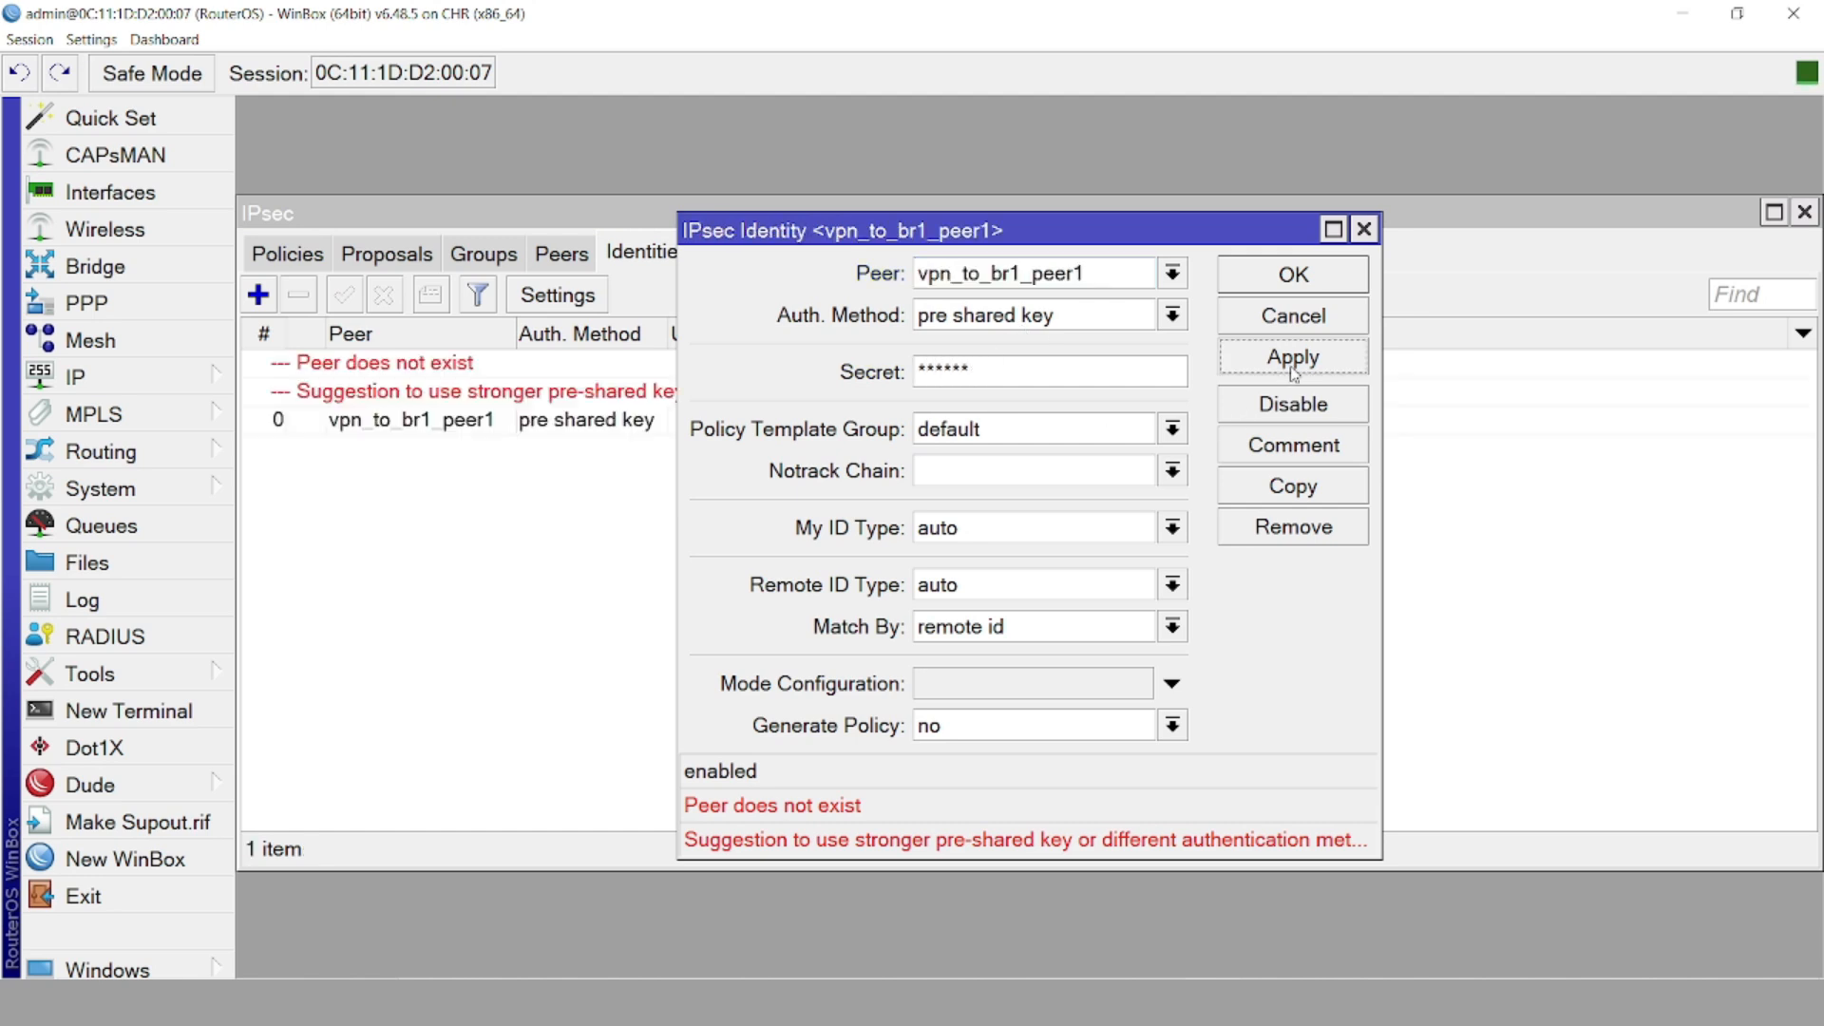
left_click(1271, 277)
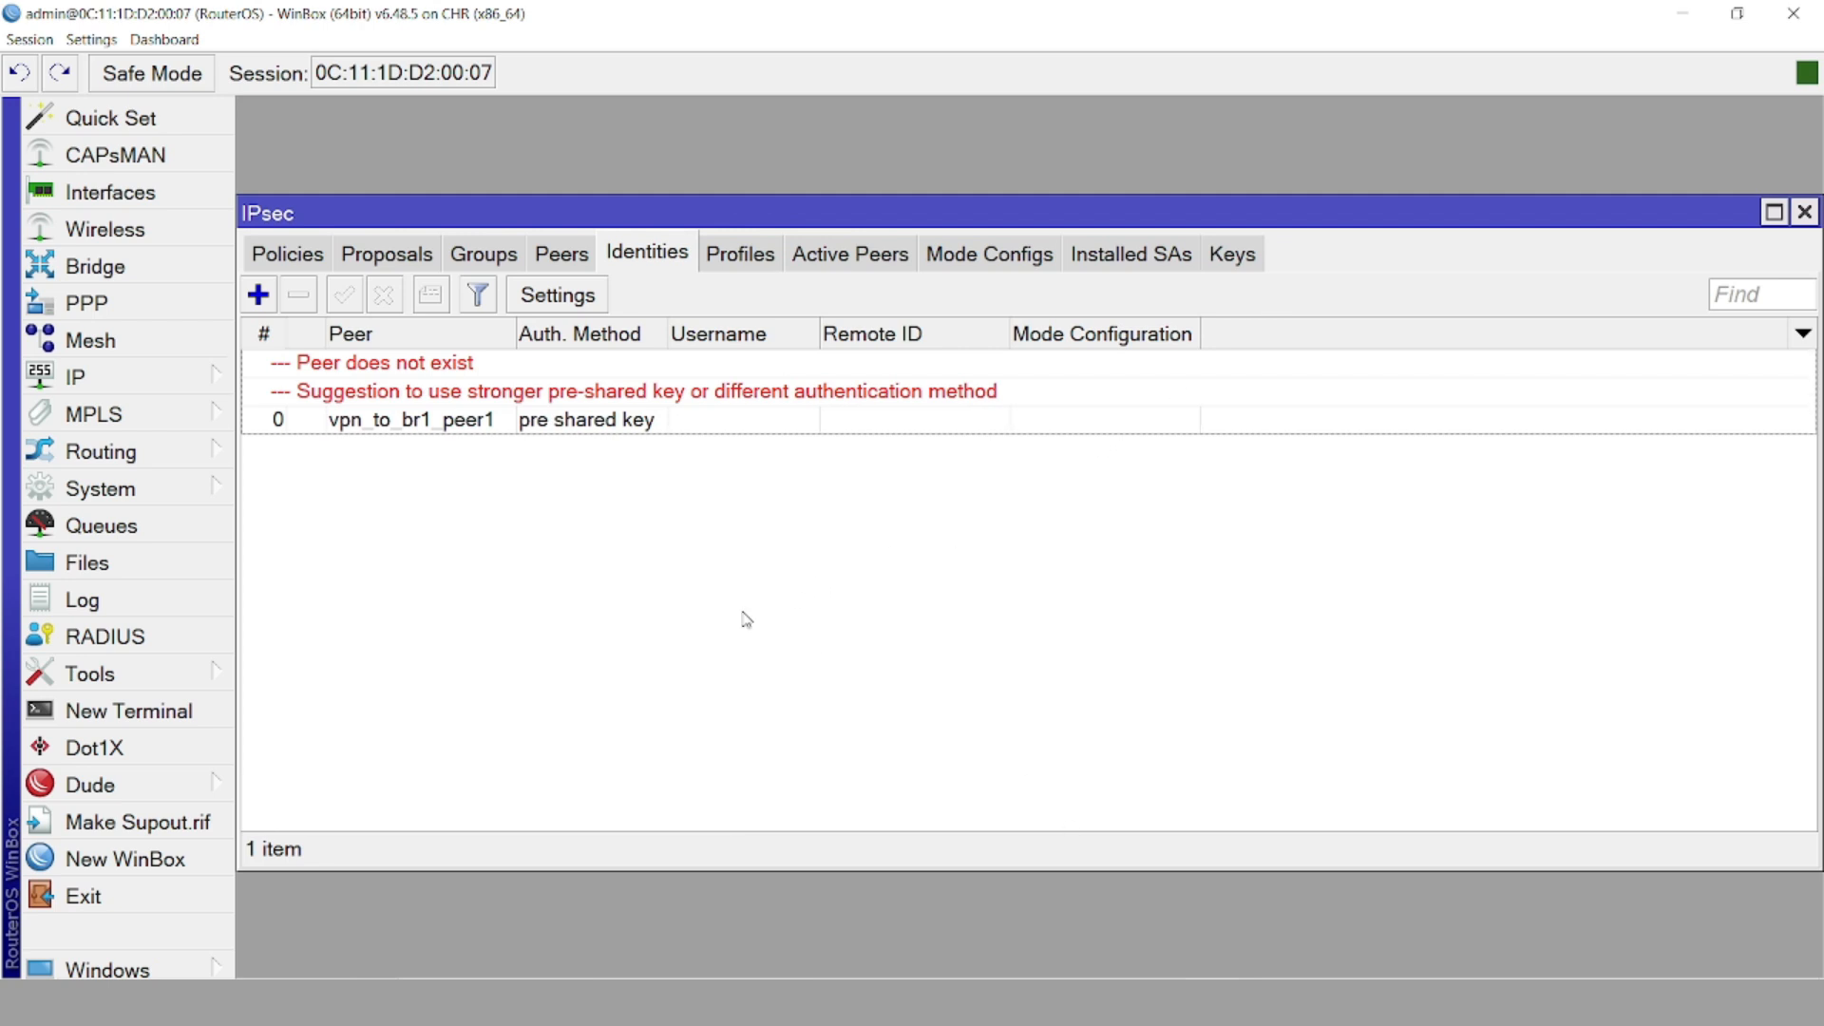
Review and re-apply profile vpn_to_br1_profile1, then return to the Identities list
left_click(740, 254)
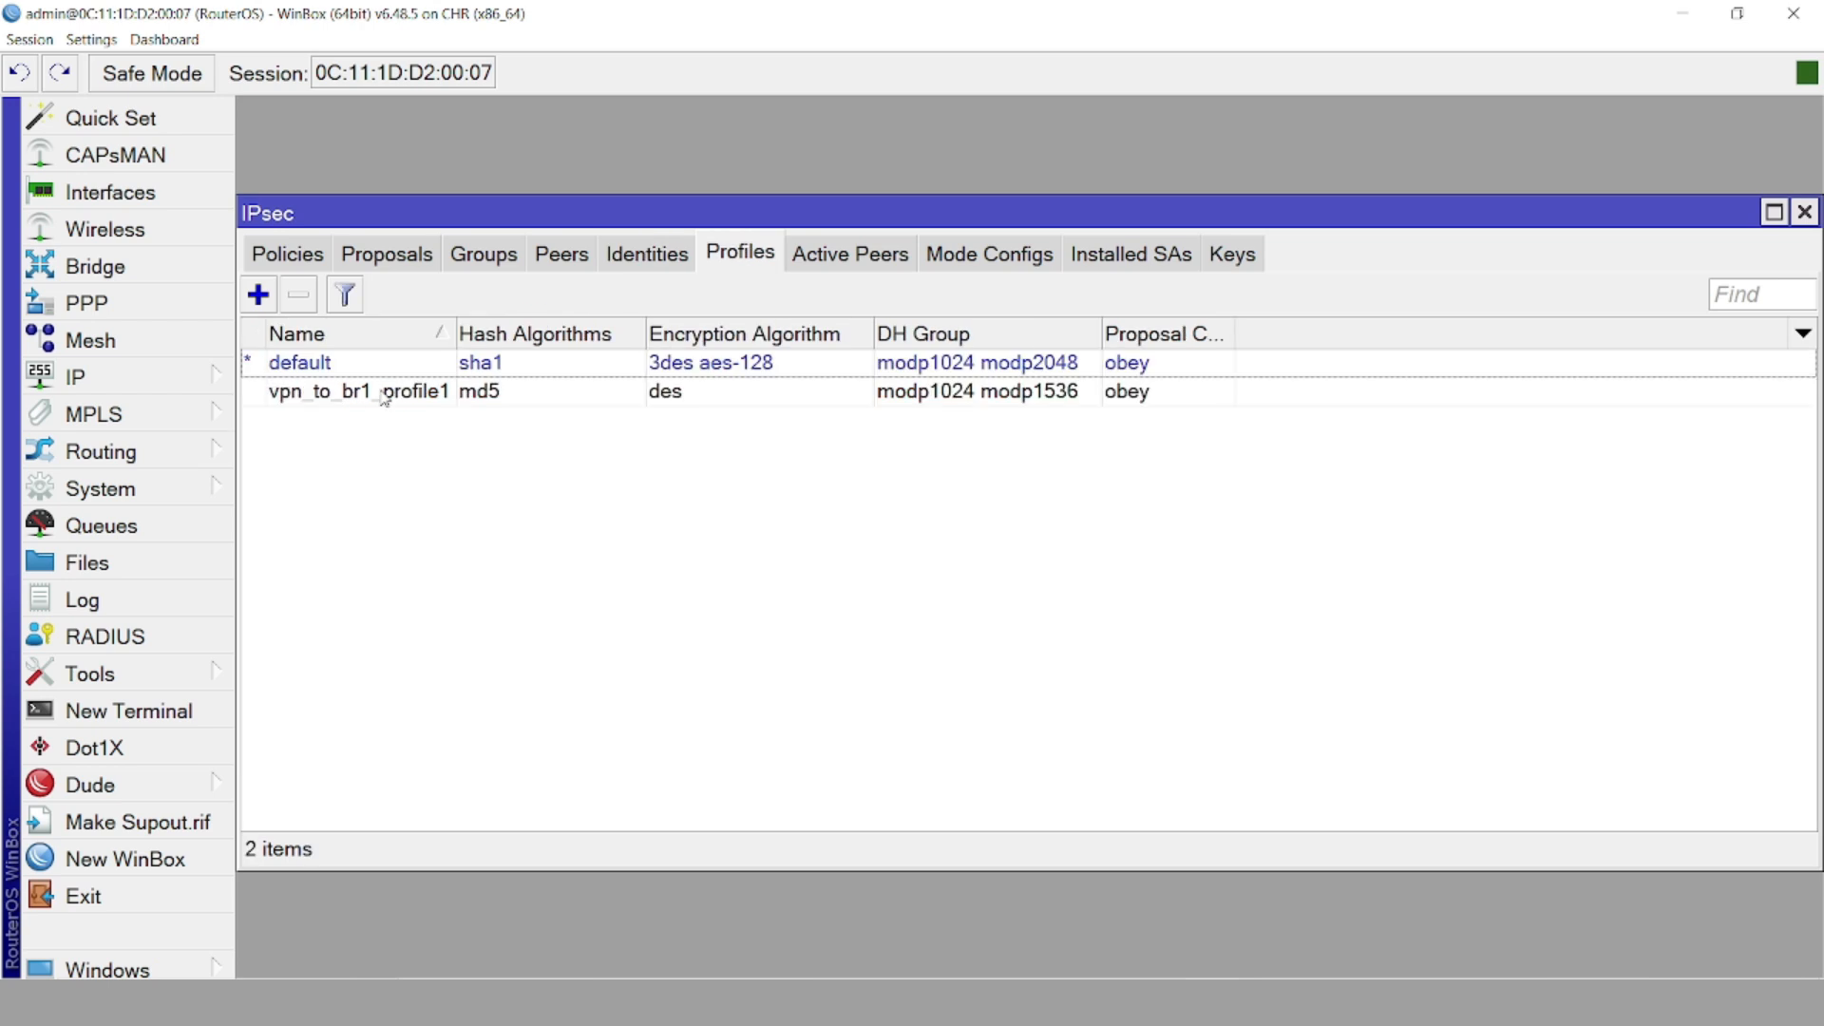
double_click(385, 392)
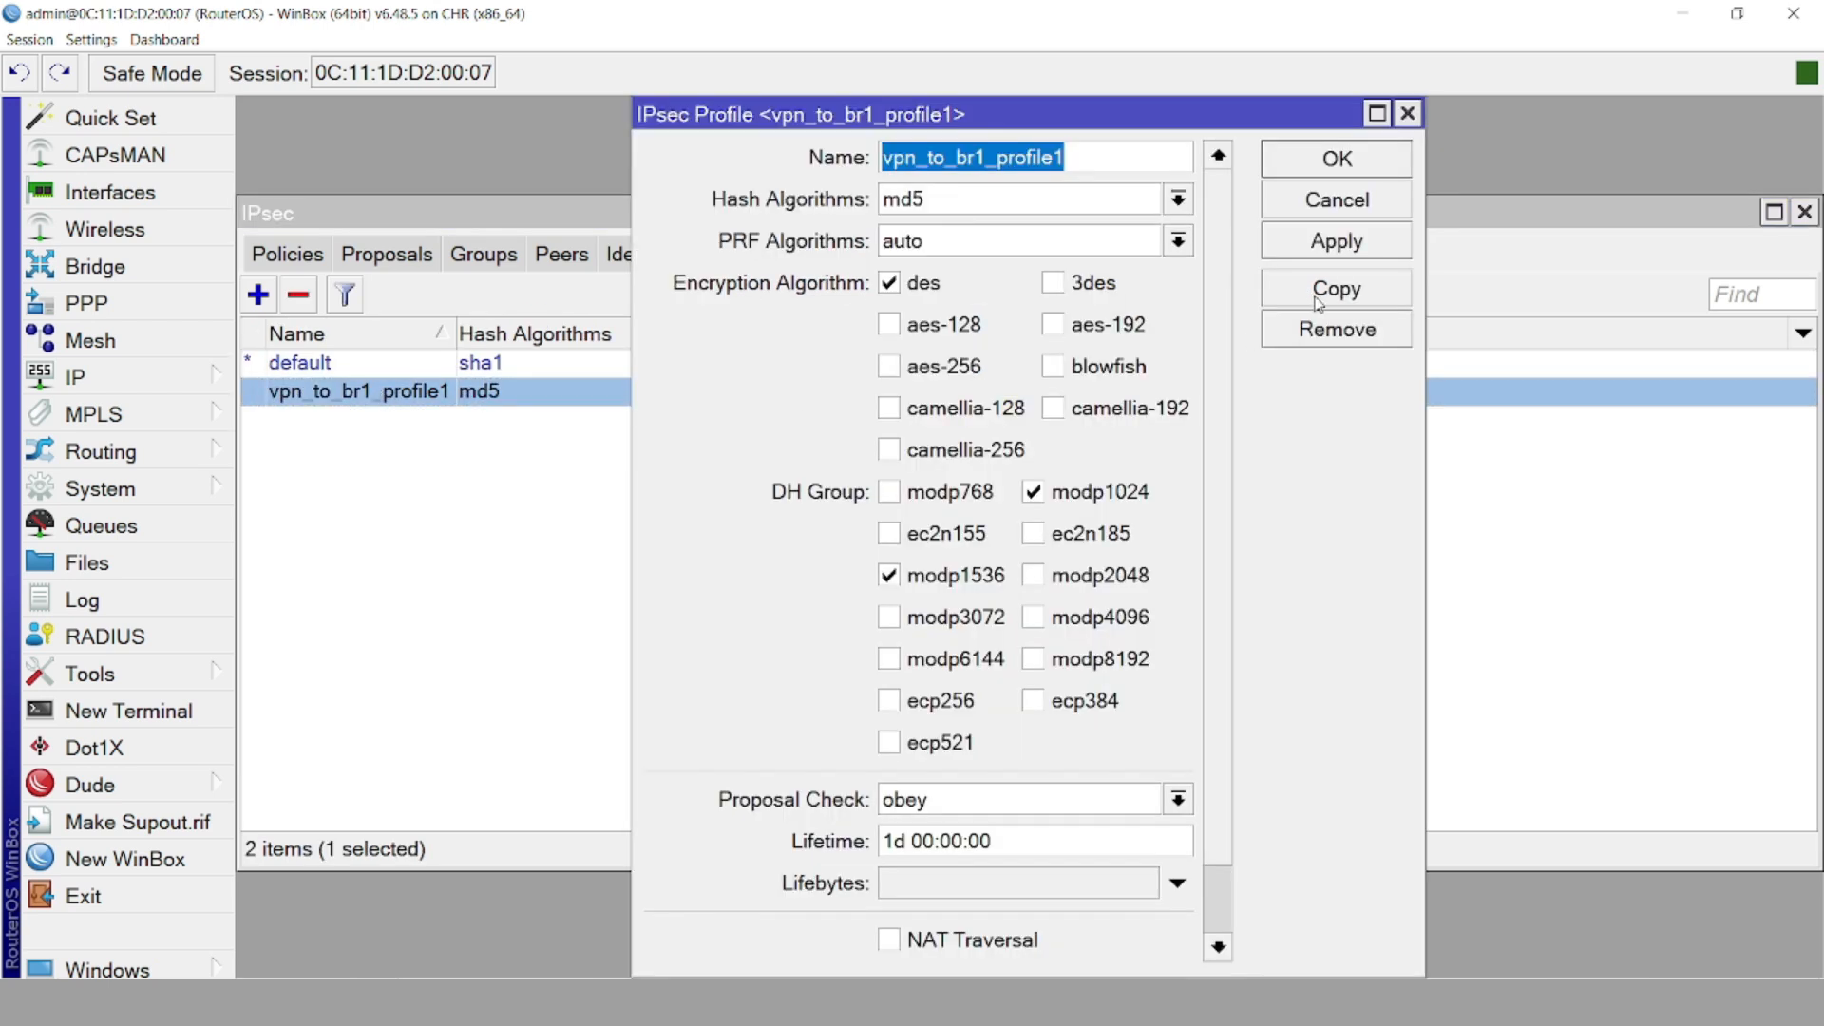
left_click(1372, 241)
left_click(1334, 160)
left_click(708, 557)
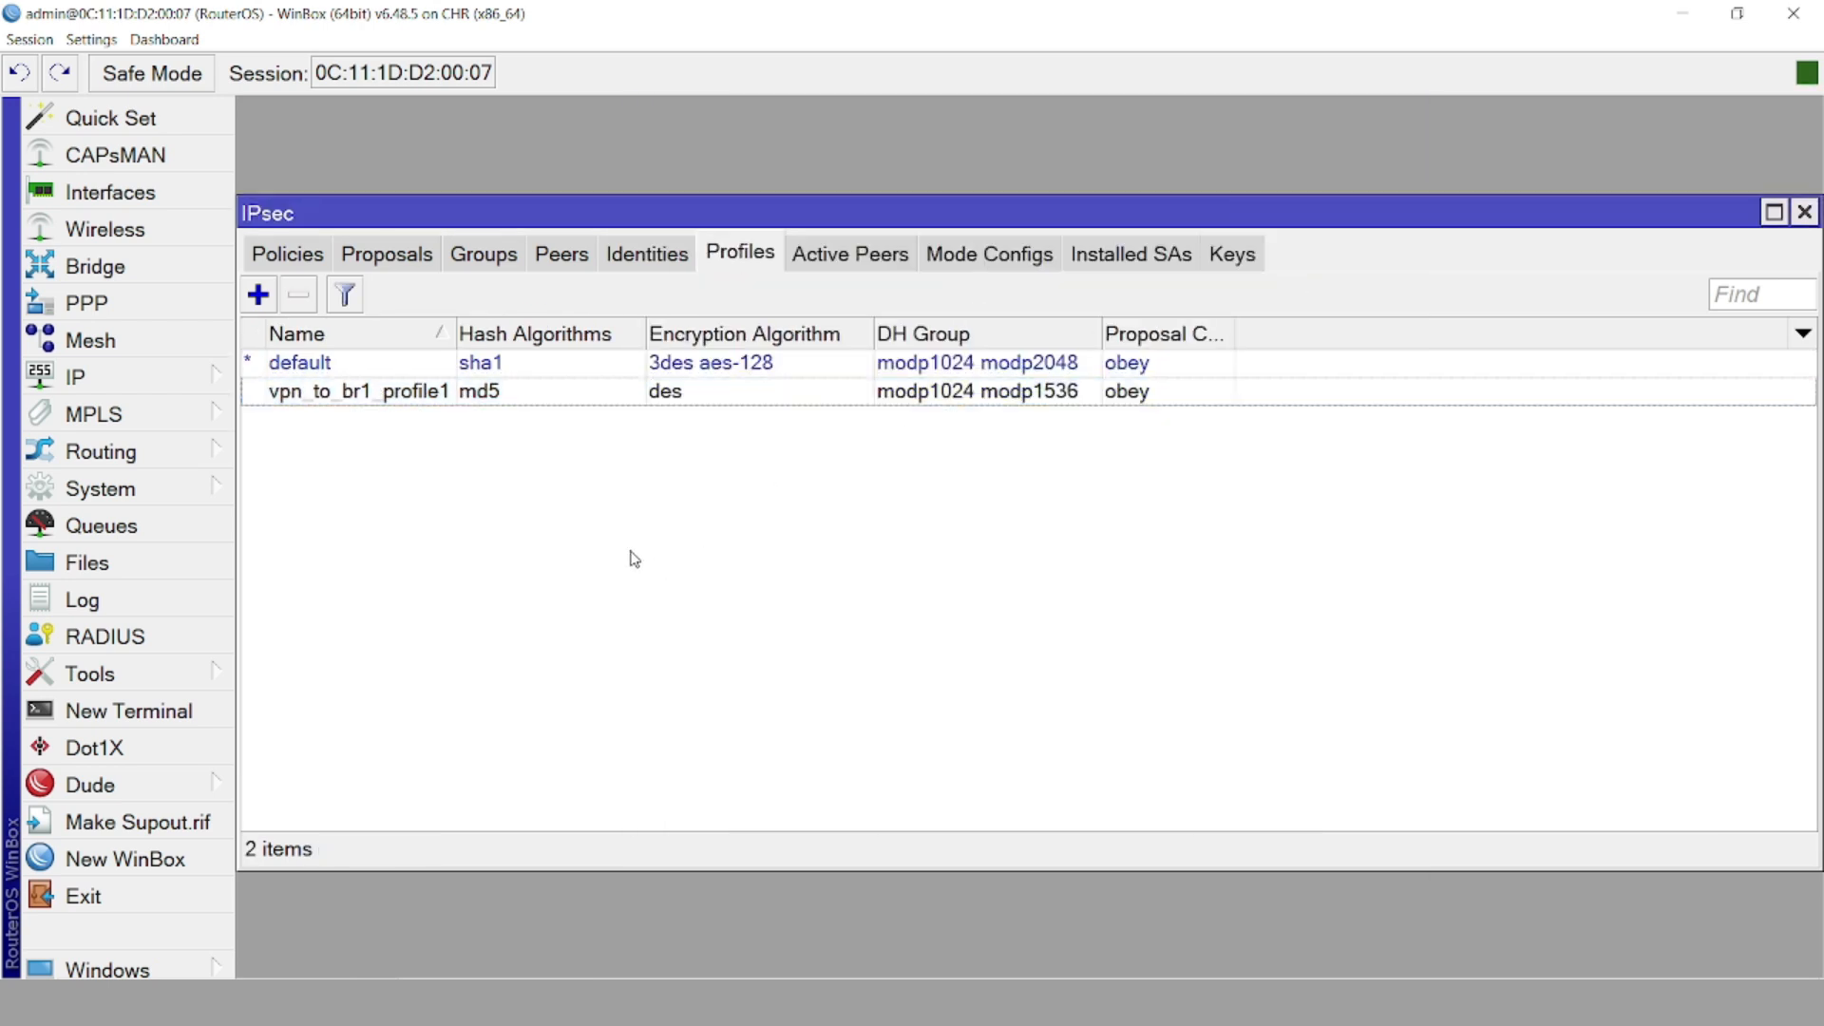
left_click(647, 254)
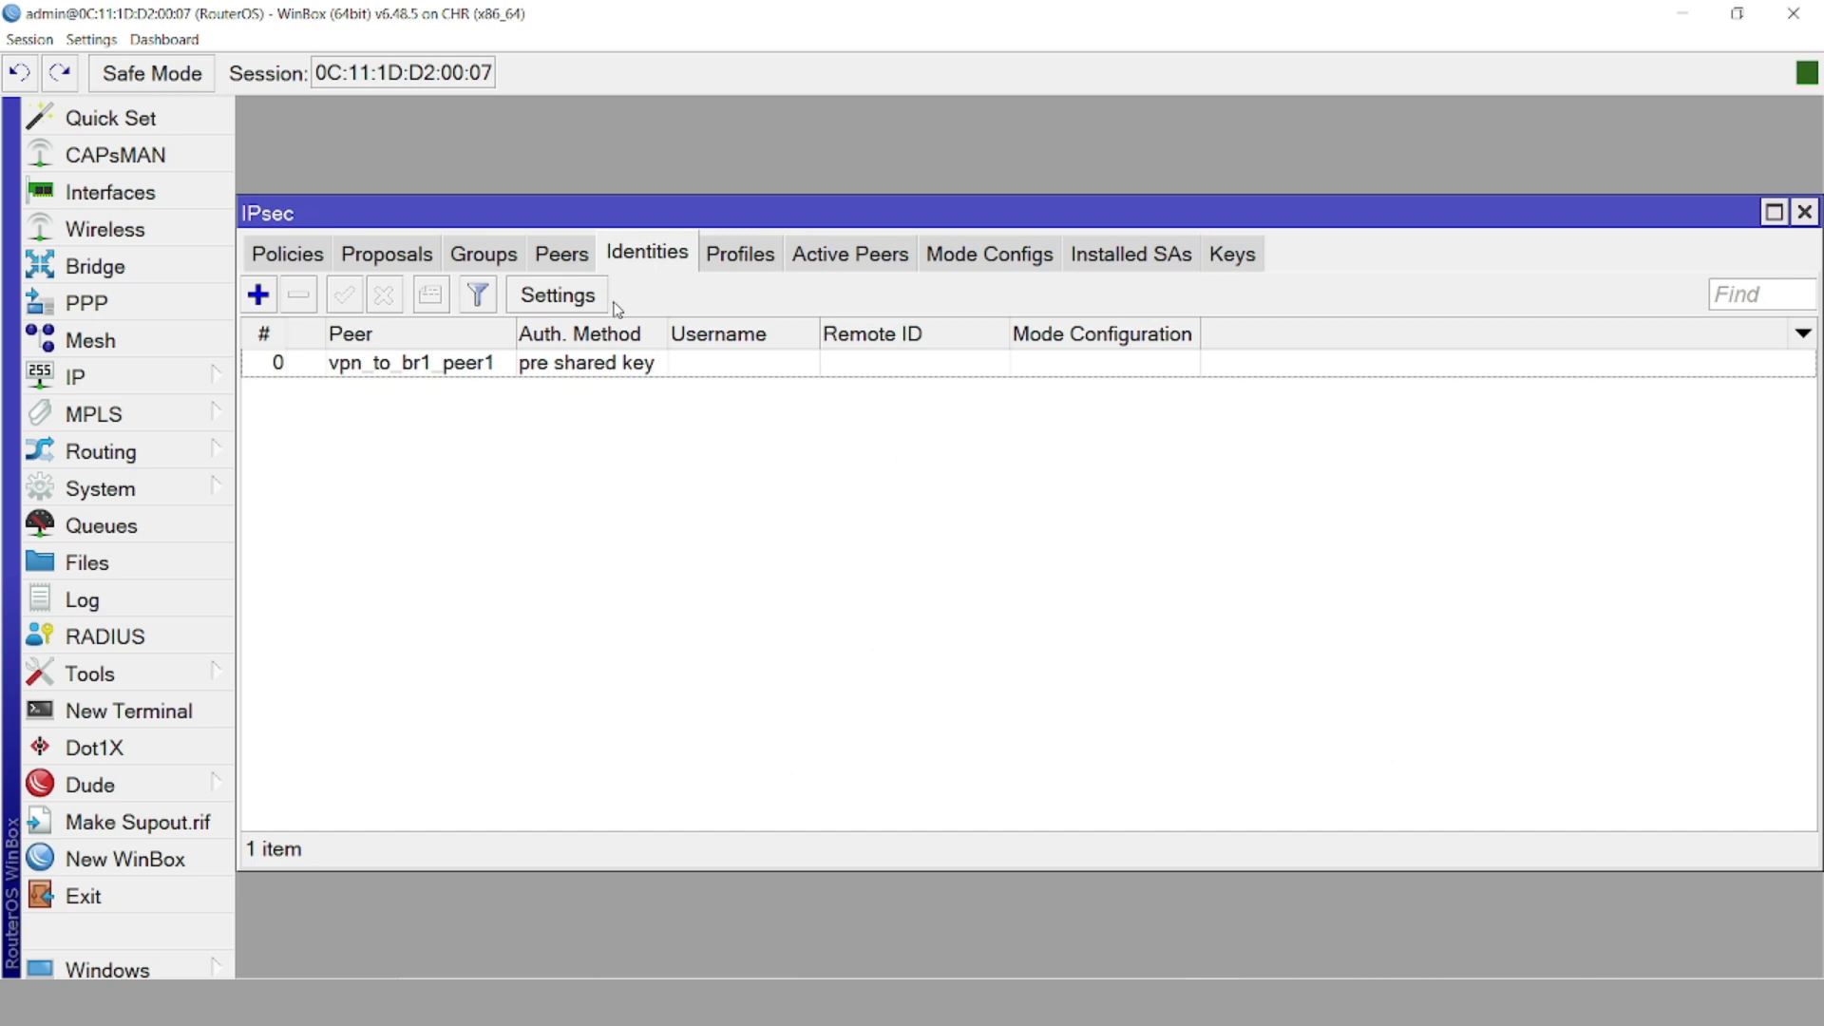
Add proposal vpn_to_br1_proposal1 with des as the only encryption algorithm
left_click(386, 255)
left_click(258, 294)
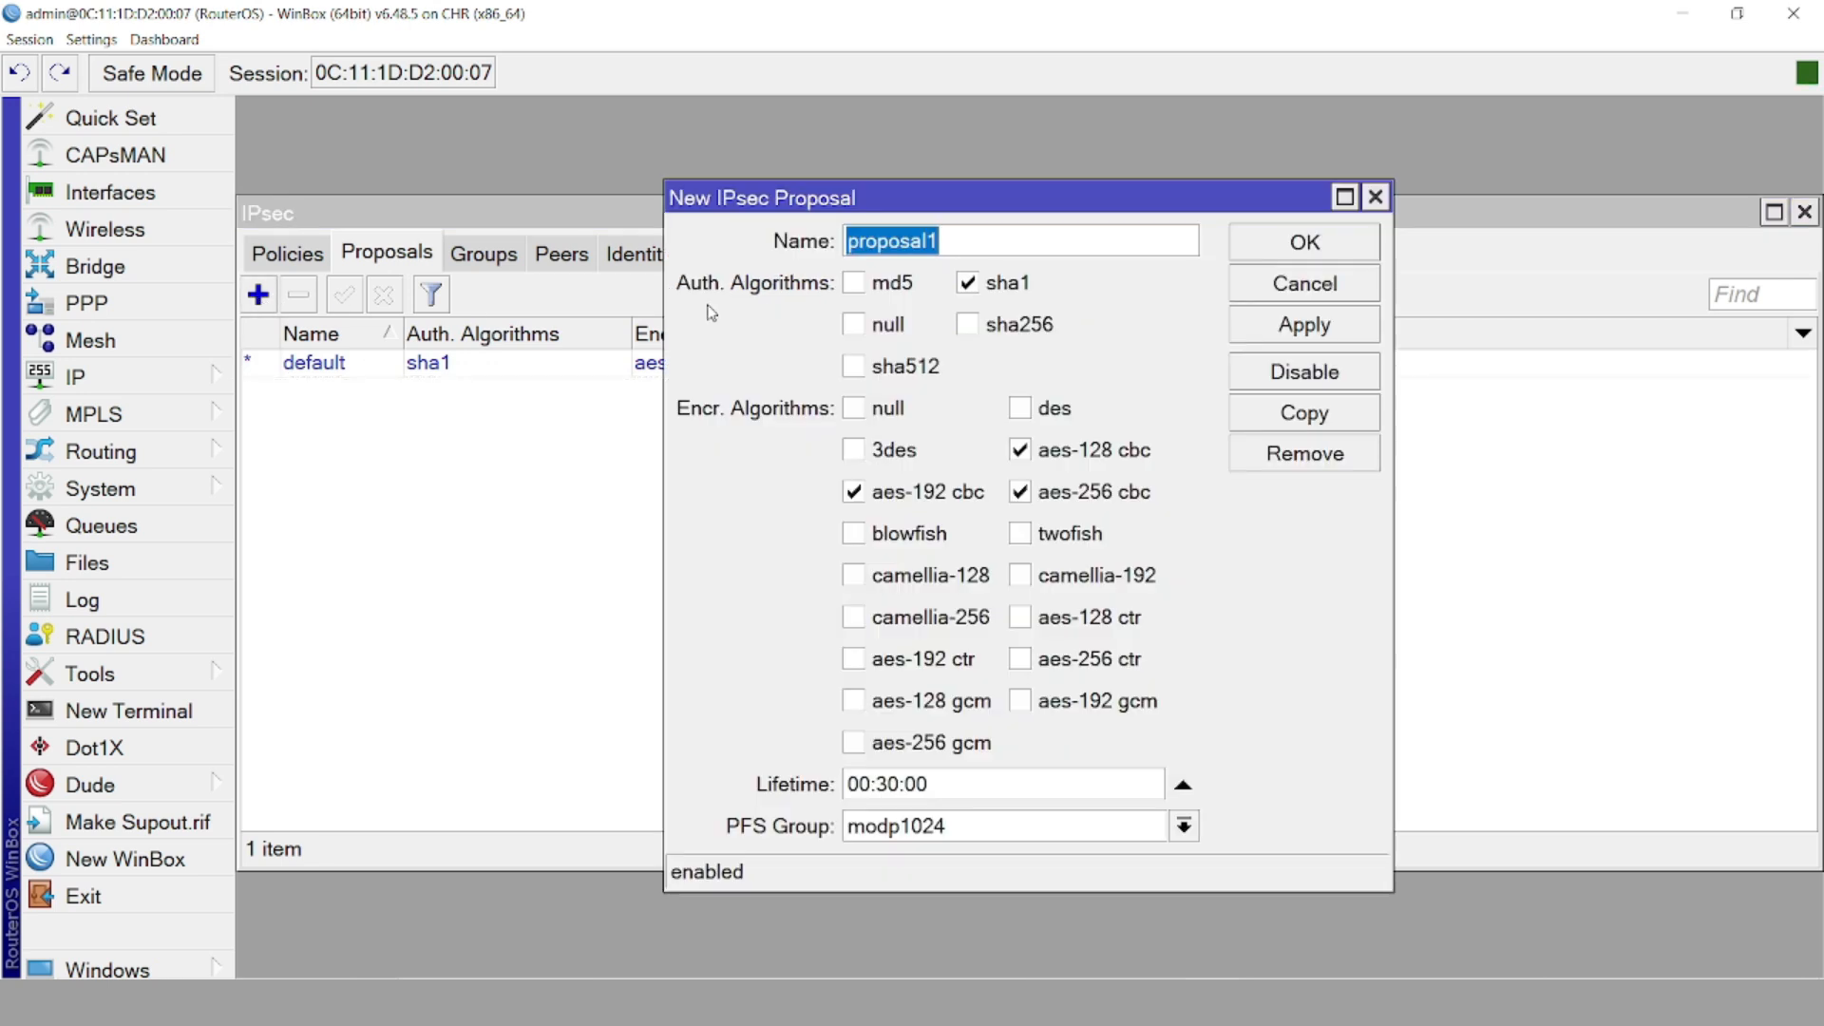
left_click(848, 243)
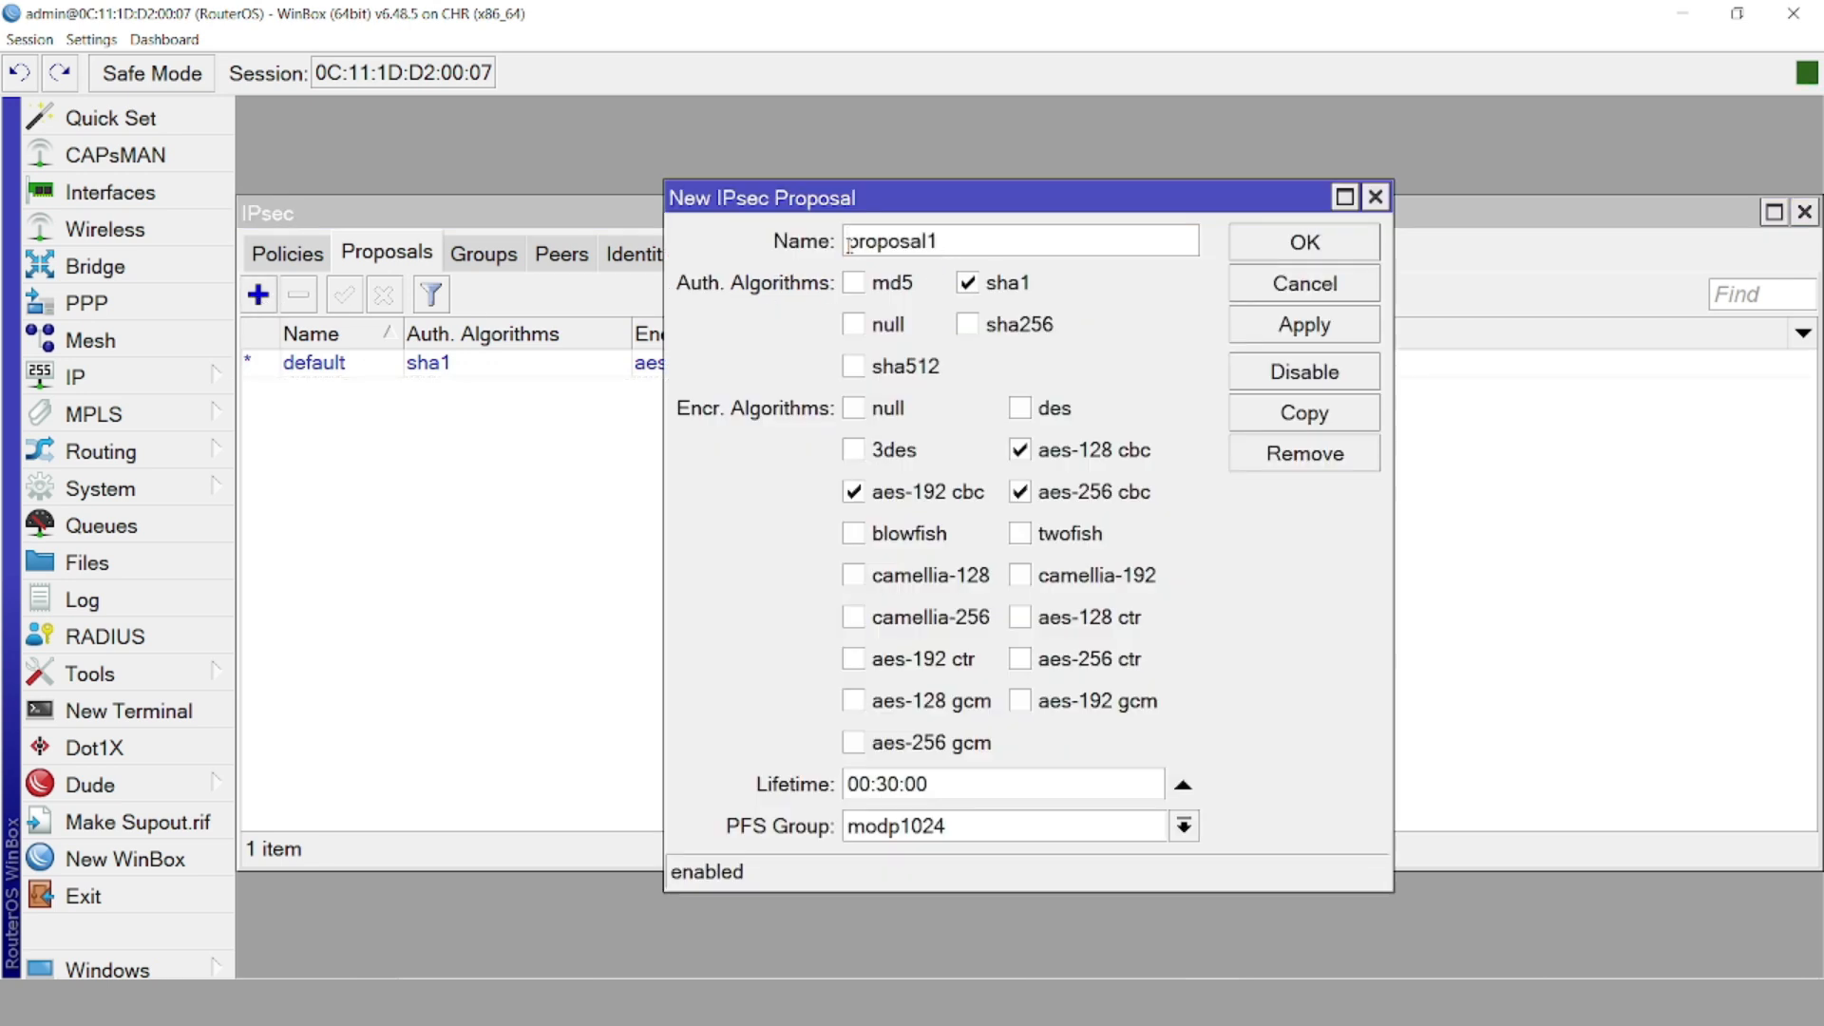
type("vpn_to_br1_")
left_click(880, 499)
left_click(1026, 418)
left_click(1026, 458)
left_click(1023, 494)
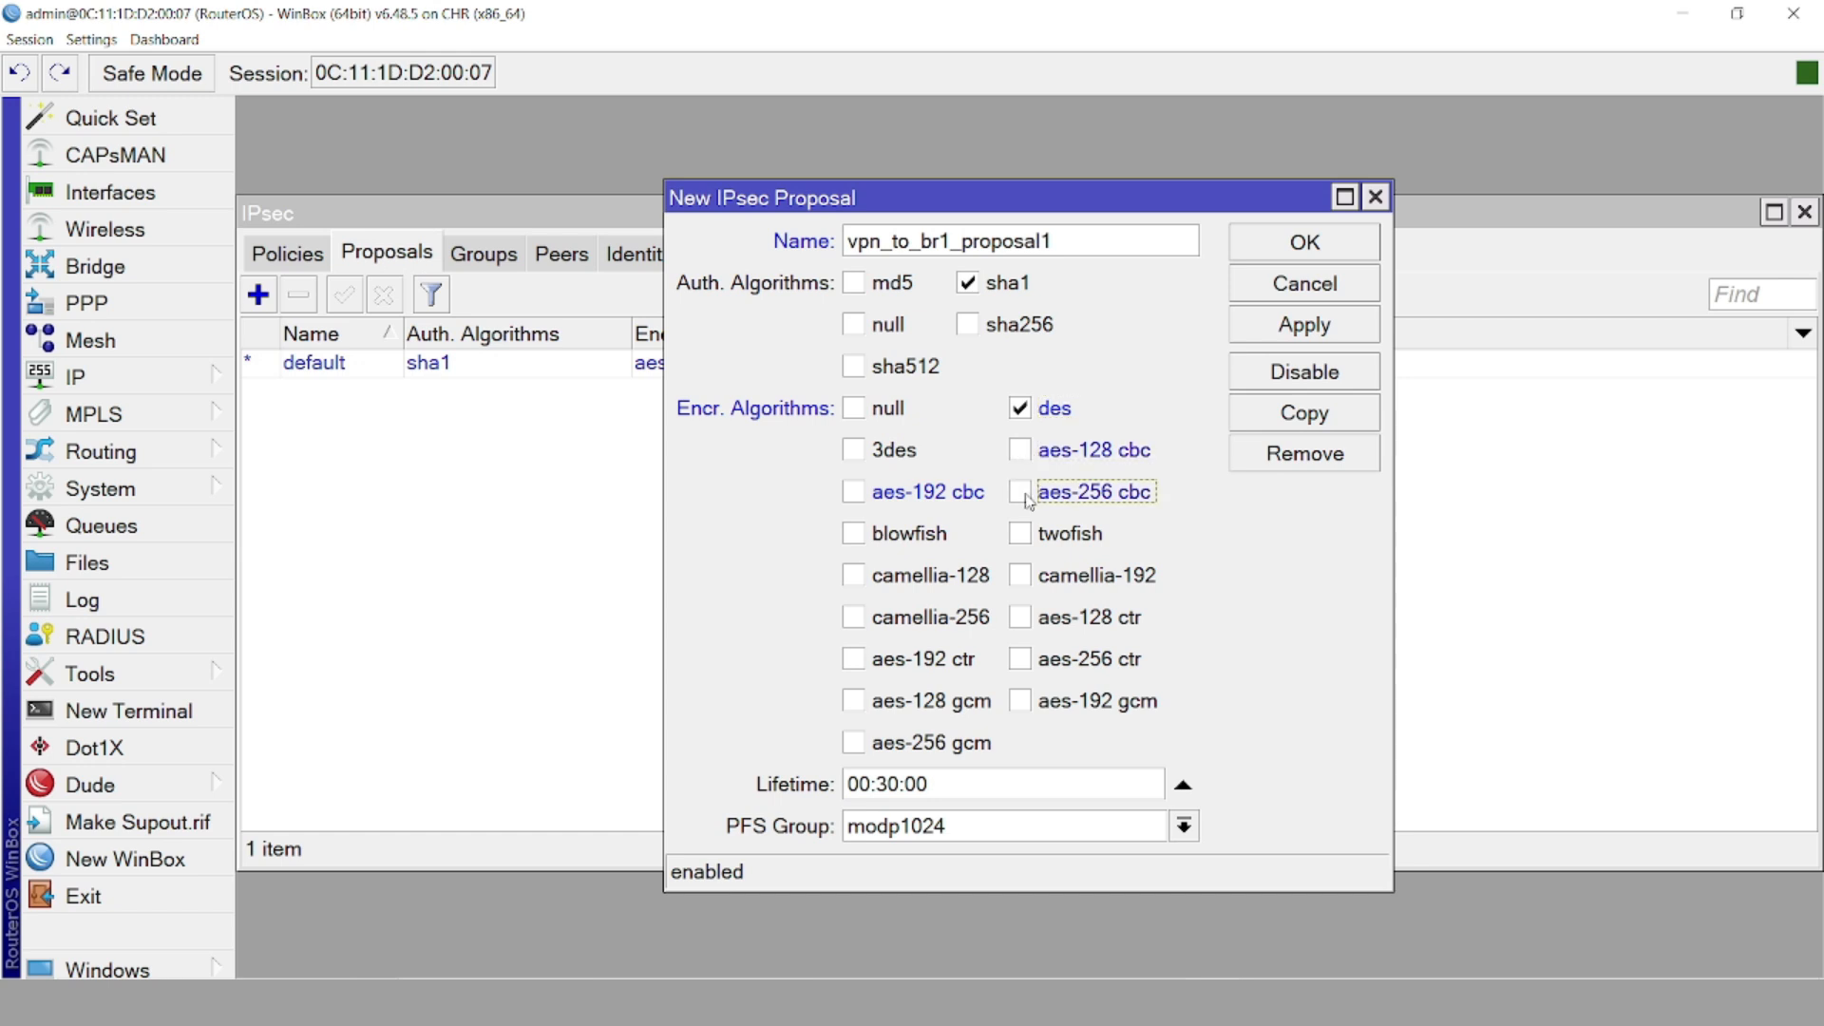
left_click(1103, 947)
Set PFS group modp1536 and md5-only authentication, then save the proposal
left_click(931, 840)
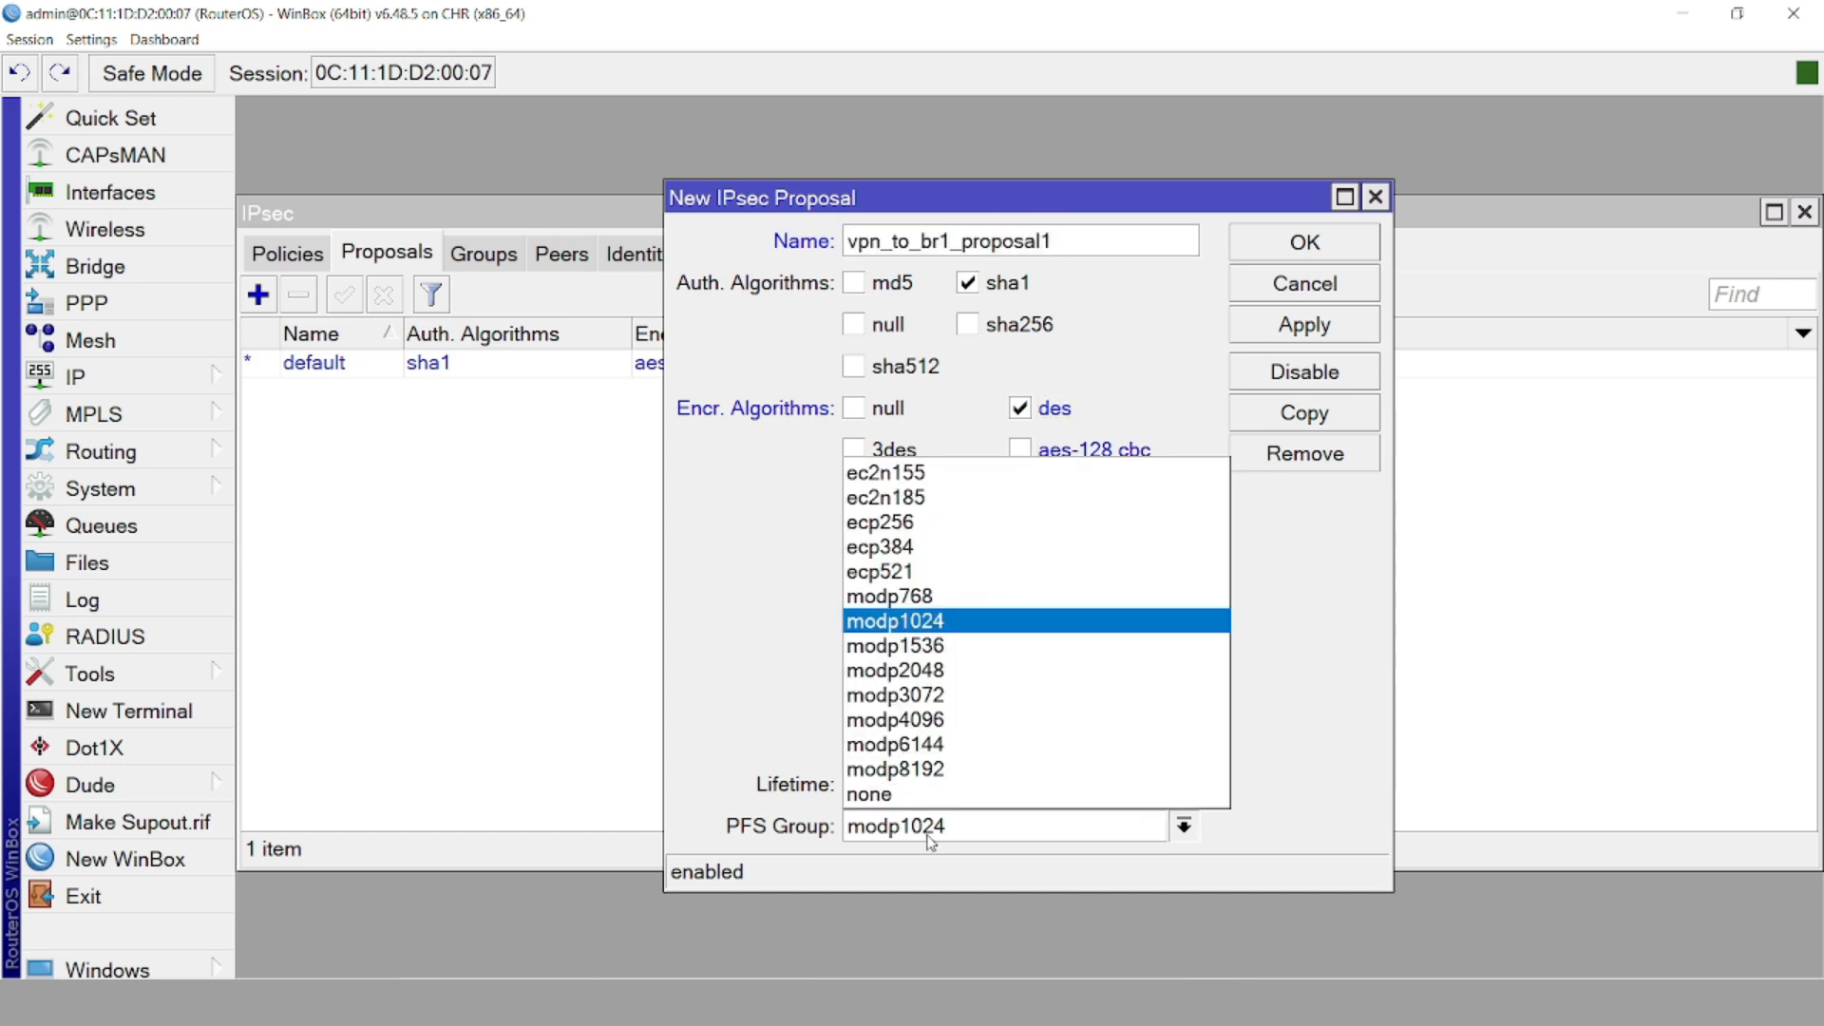
left_click(923, 643)
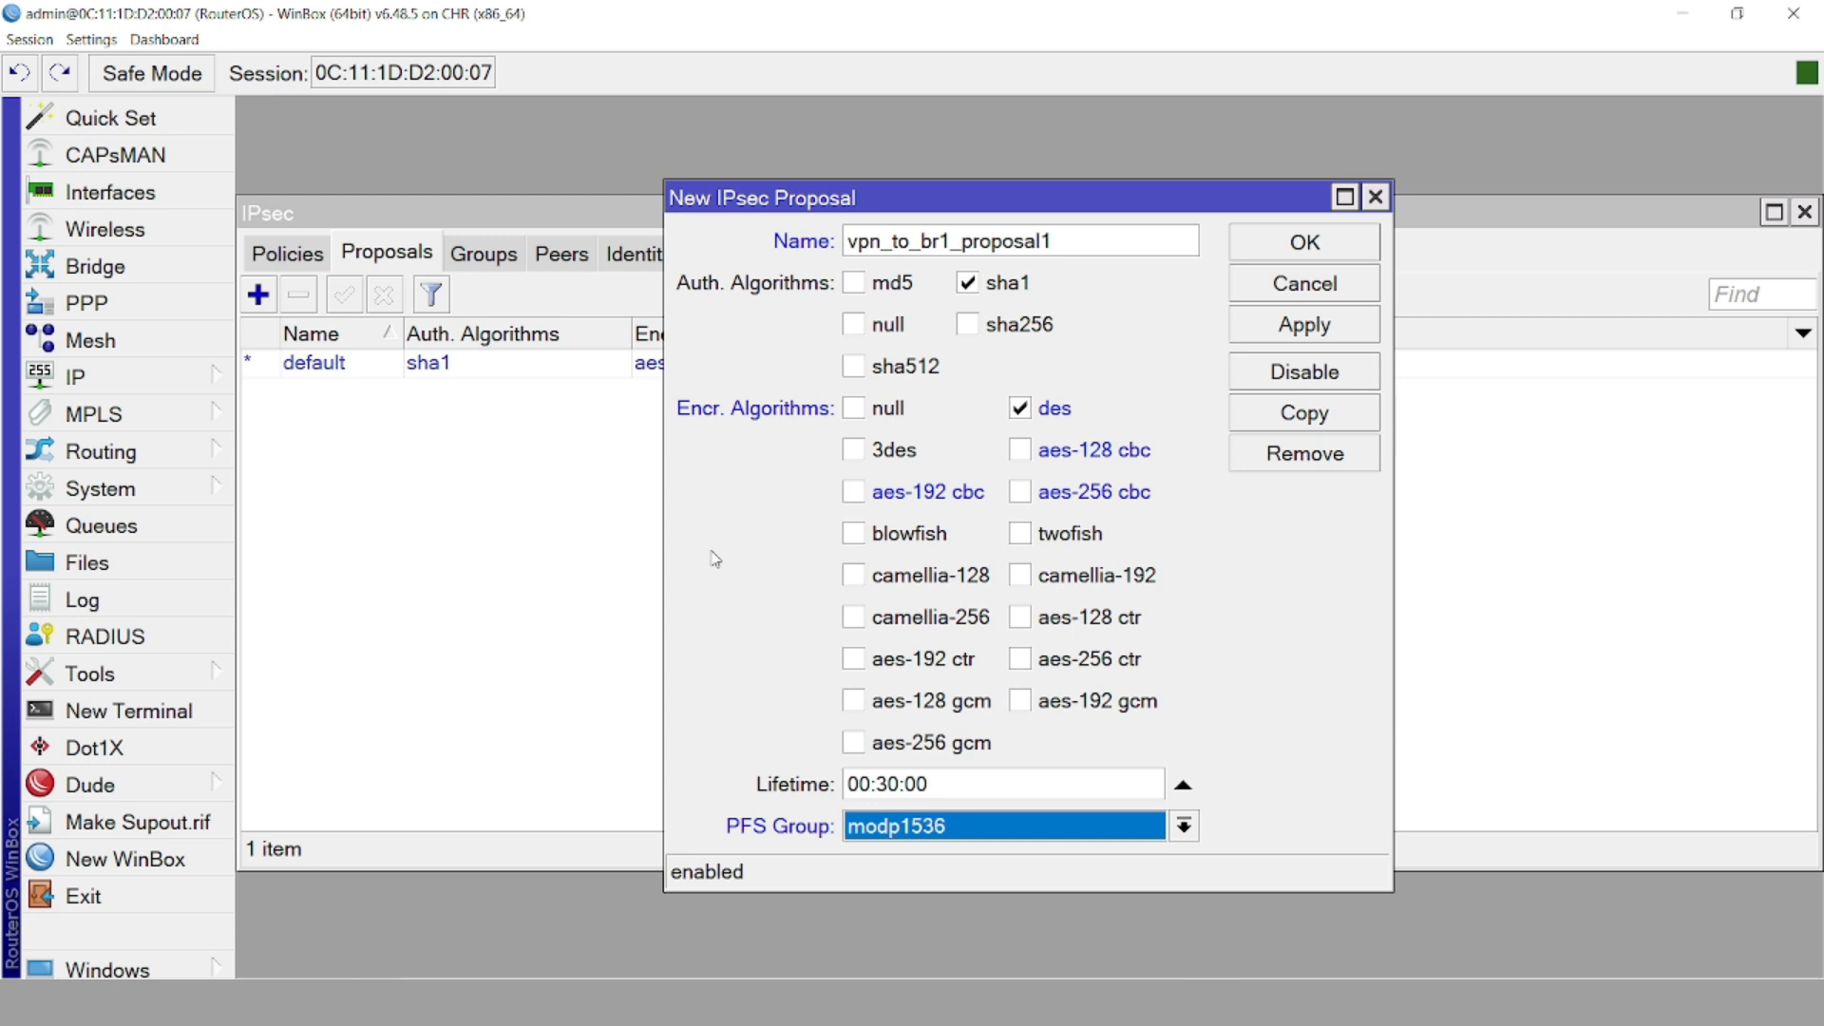
left_click(854, 283)
left_click(966, 284)
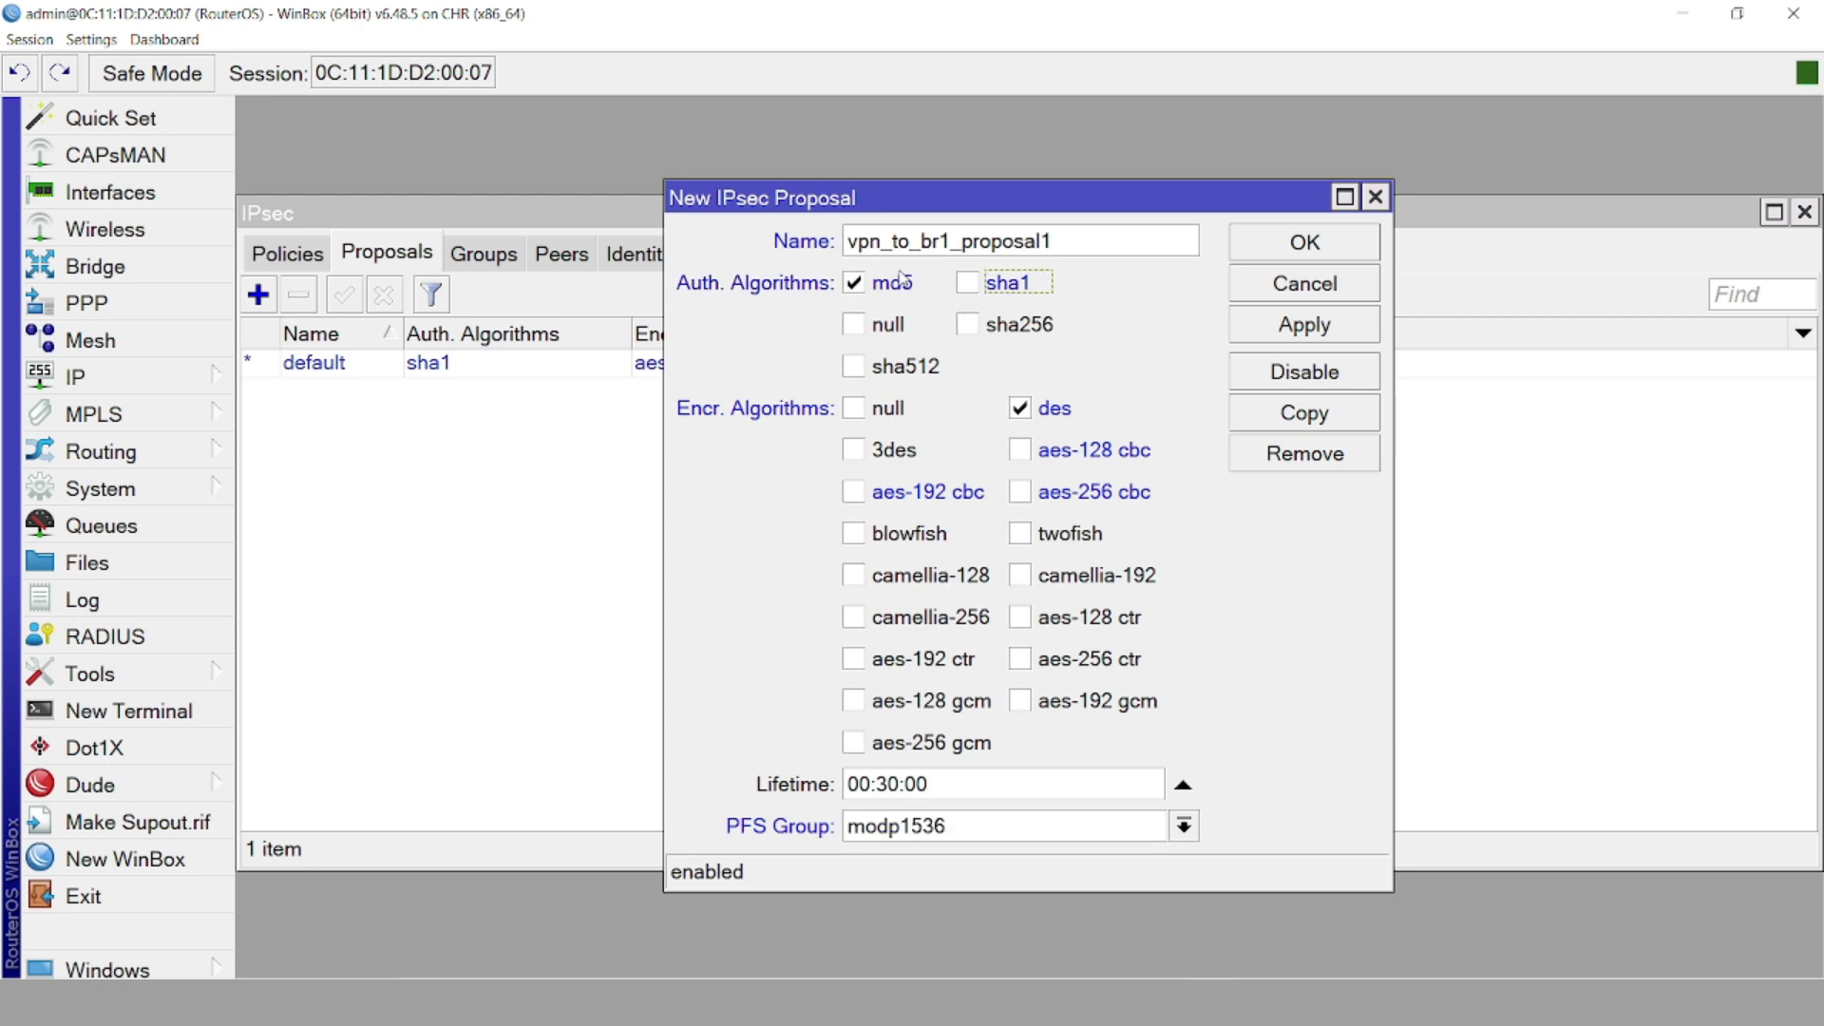
left_click(1323, 326)
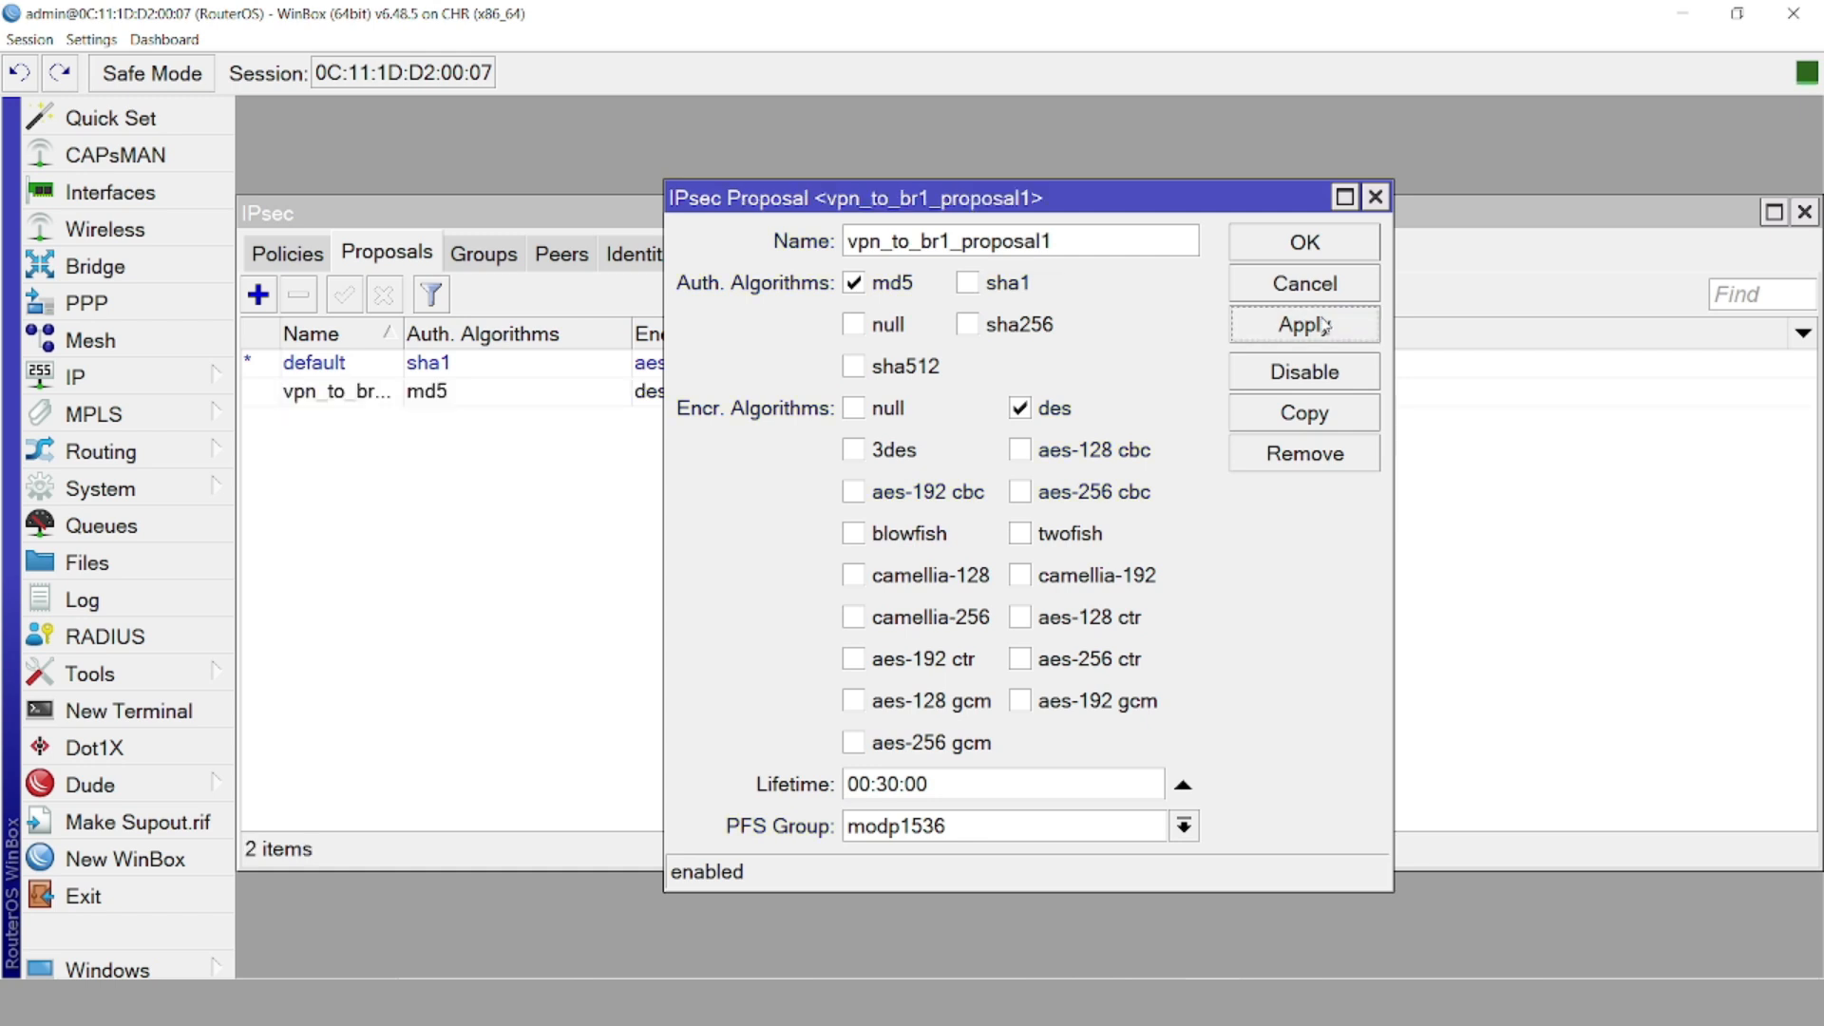
left_click(1269, 249)
Confirm peer 200.0.0.1 is established under Active Peers, then start a new IPsec policy
left_click(319, 265)
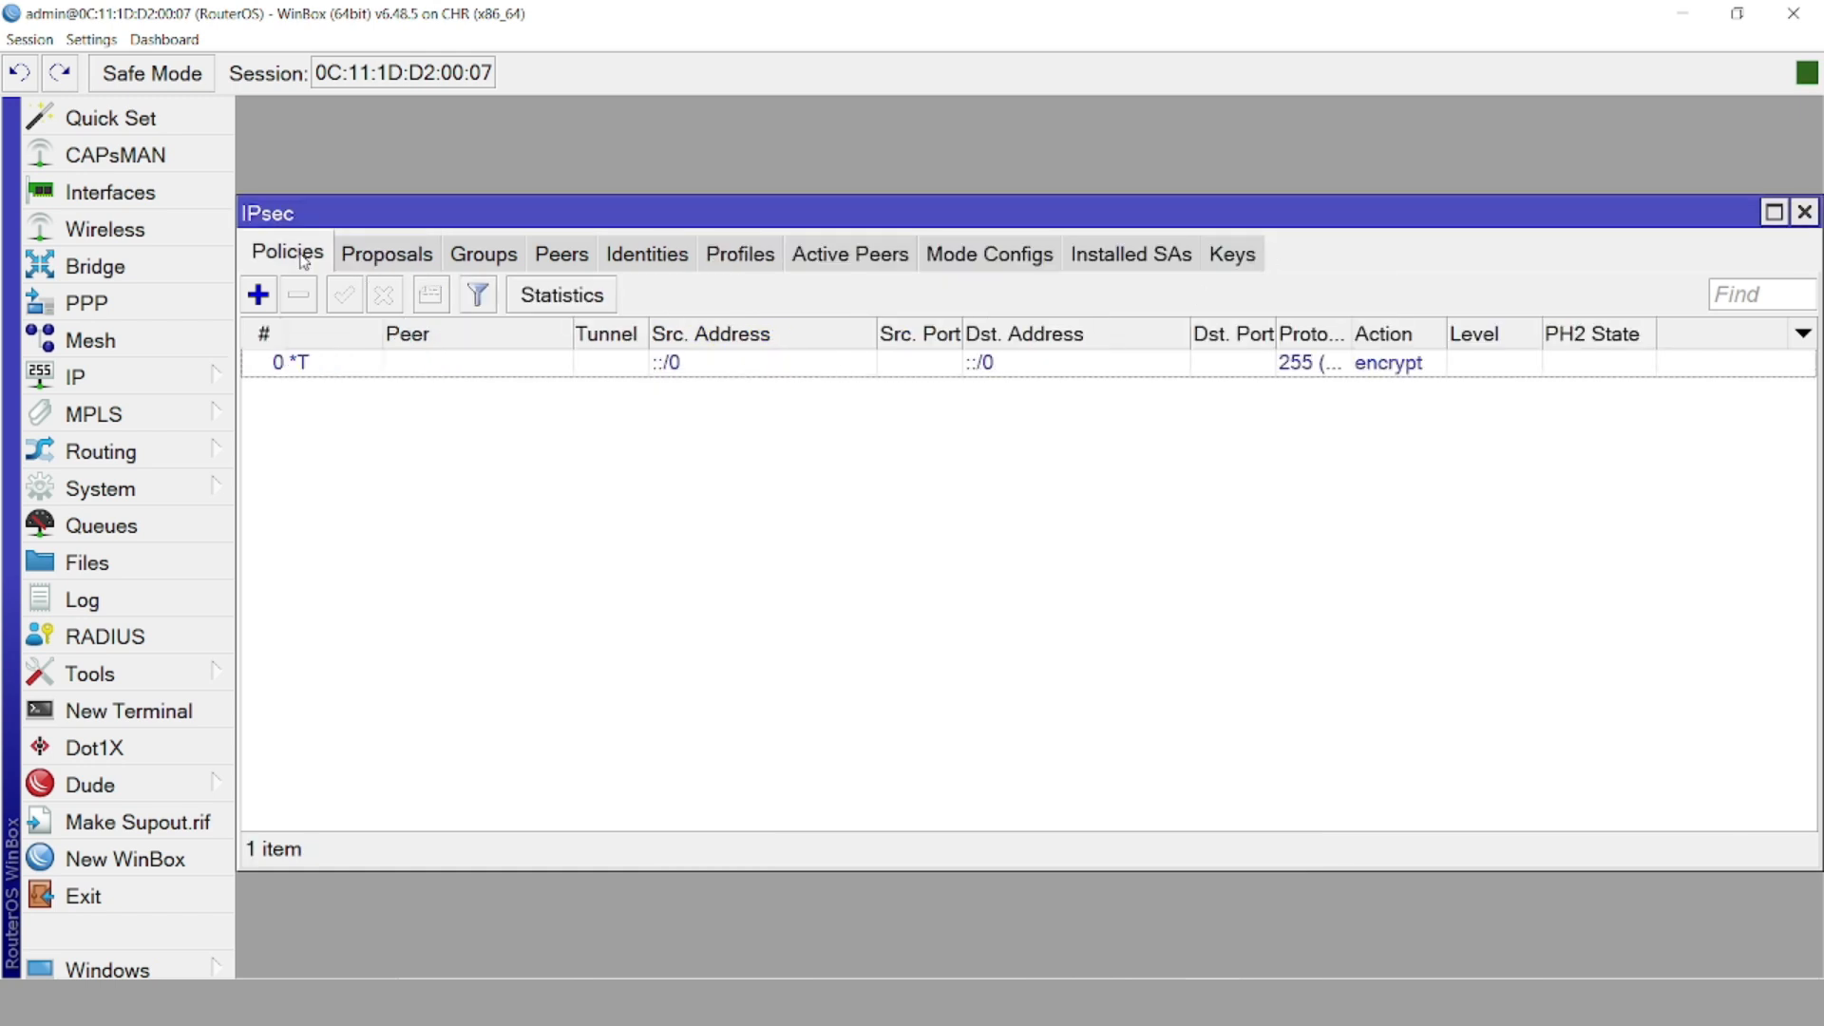
left_click(866, 249)
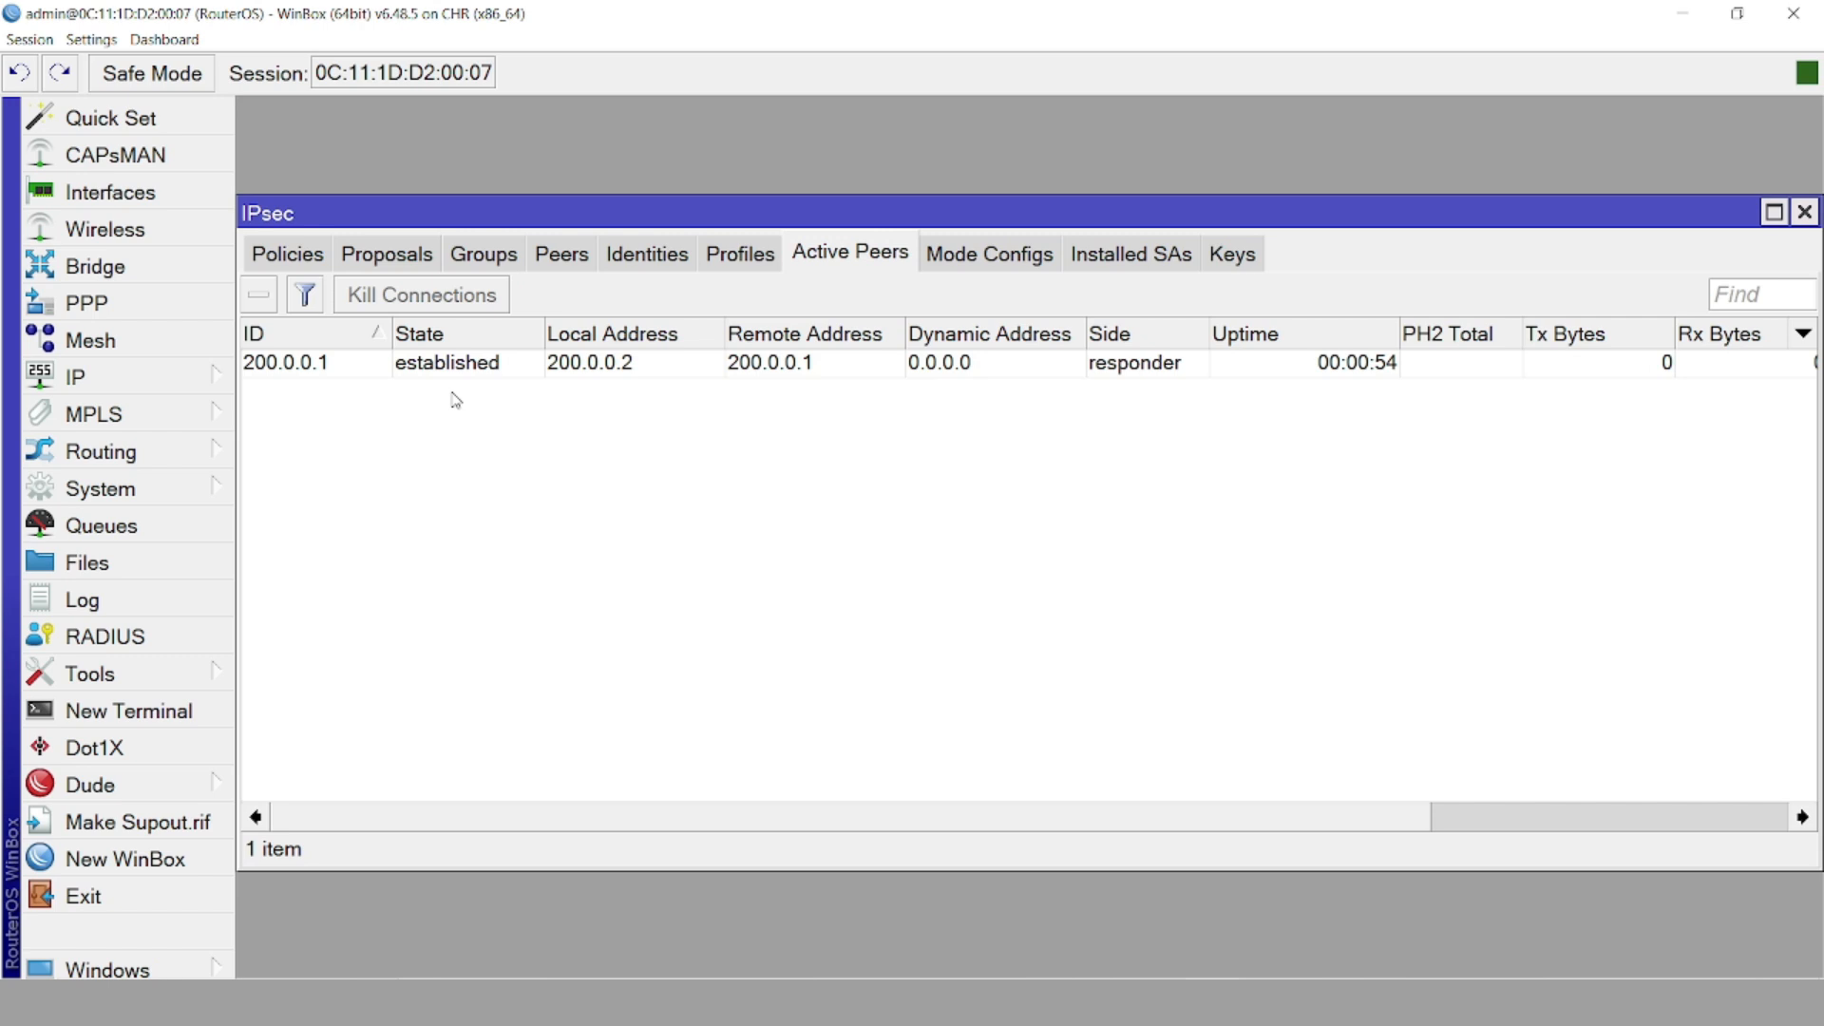
left_click(301, 255)
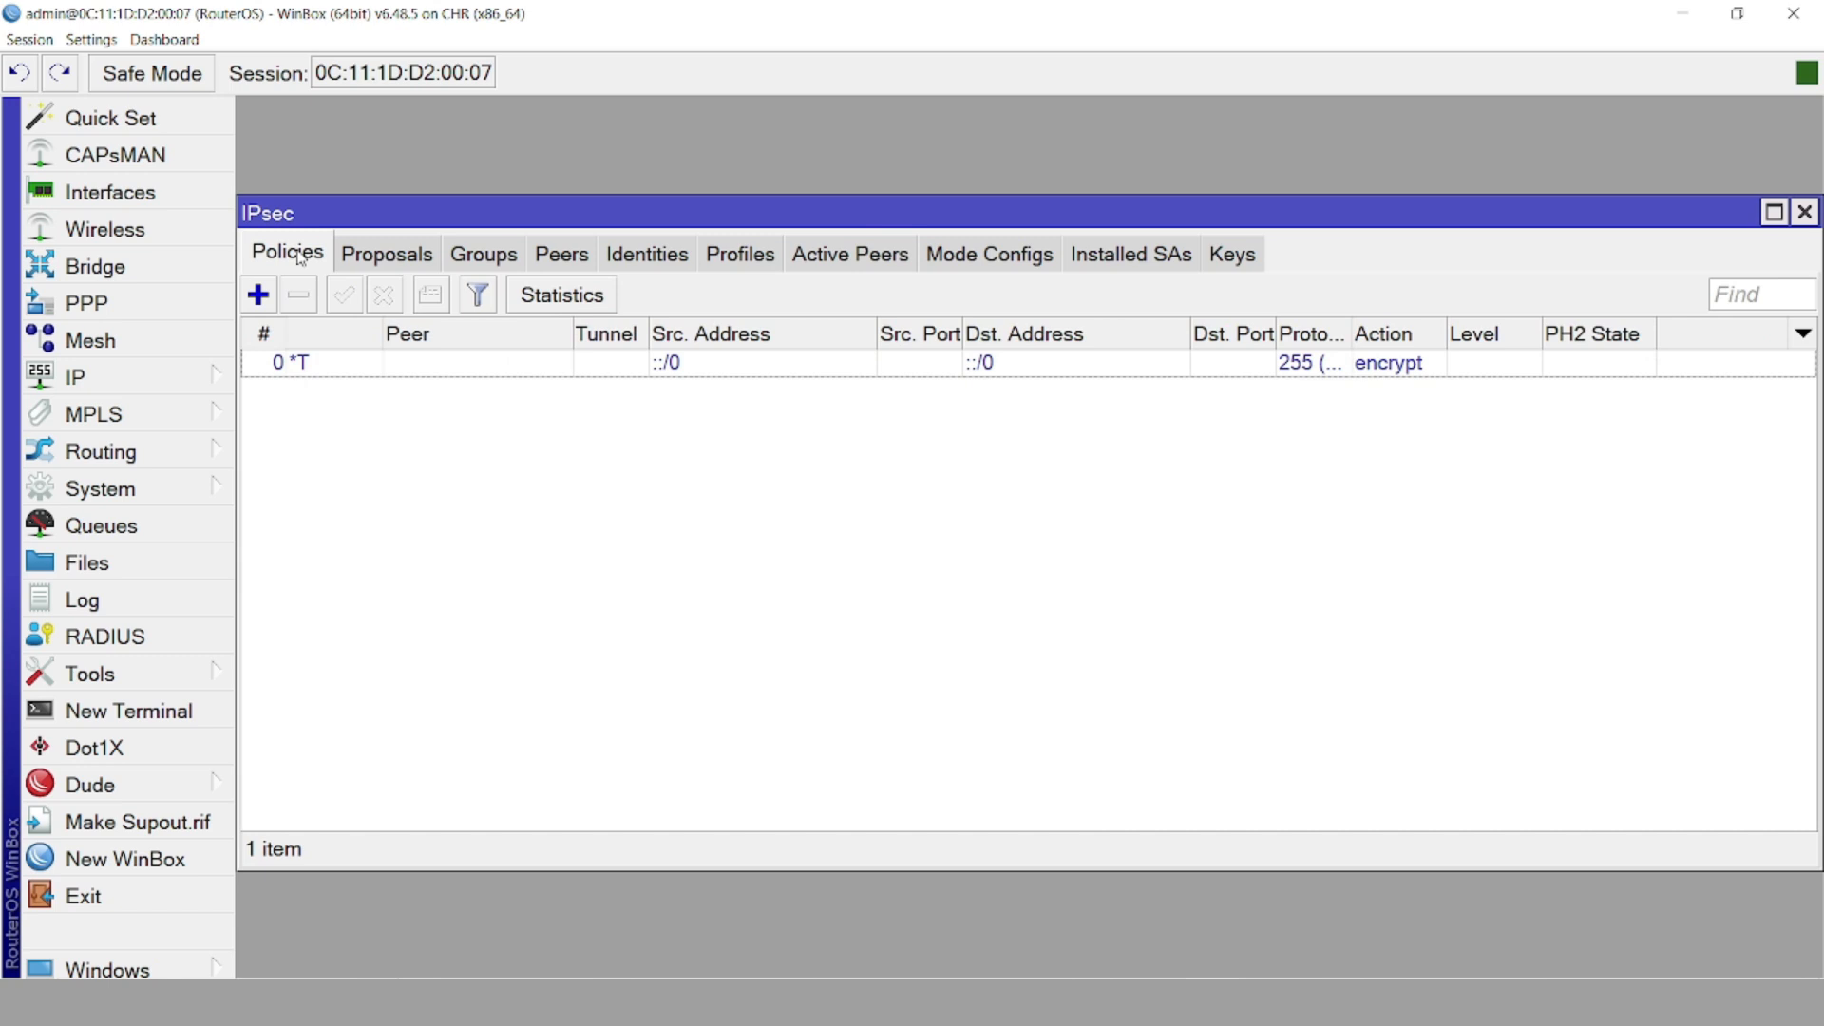
left_click(258, 298)
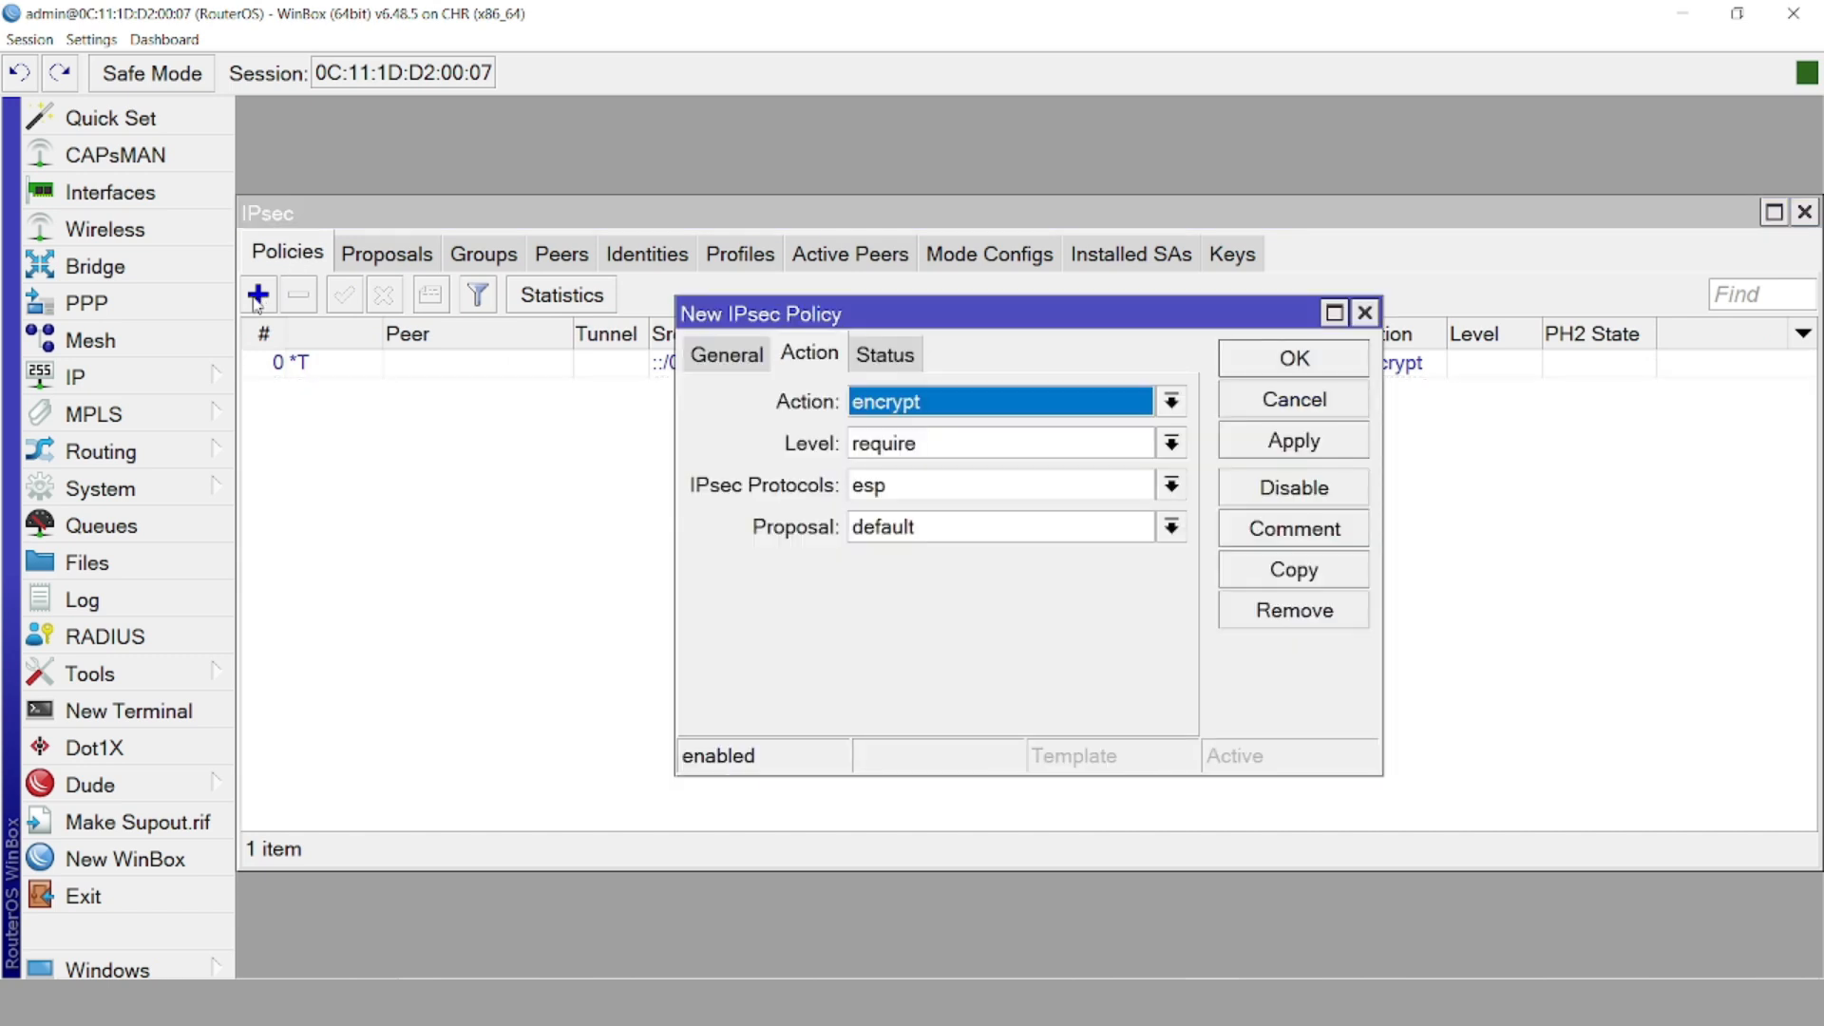
Give the policy proposal vpn_to_br1_proposal1 and peer vpn_to_br1_peer1, and make it a tunnel
left_click(907, 525)
left_click(909, 583)
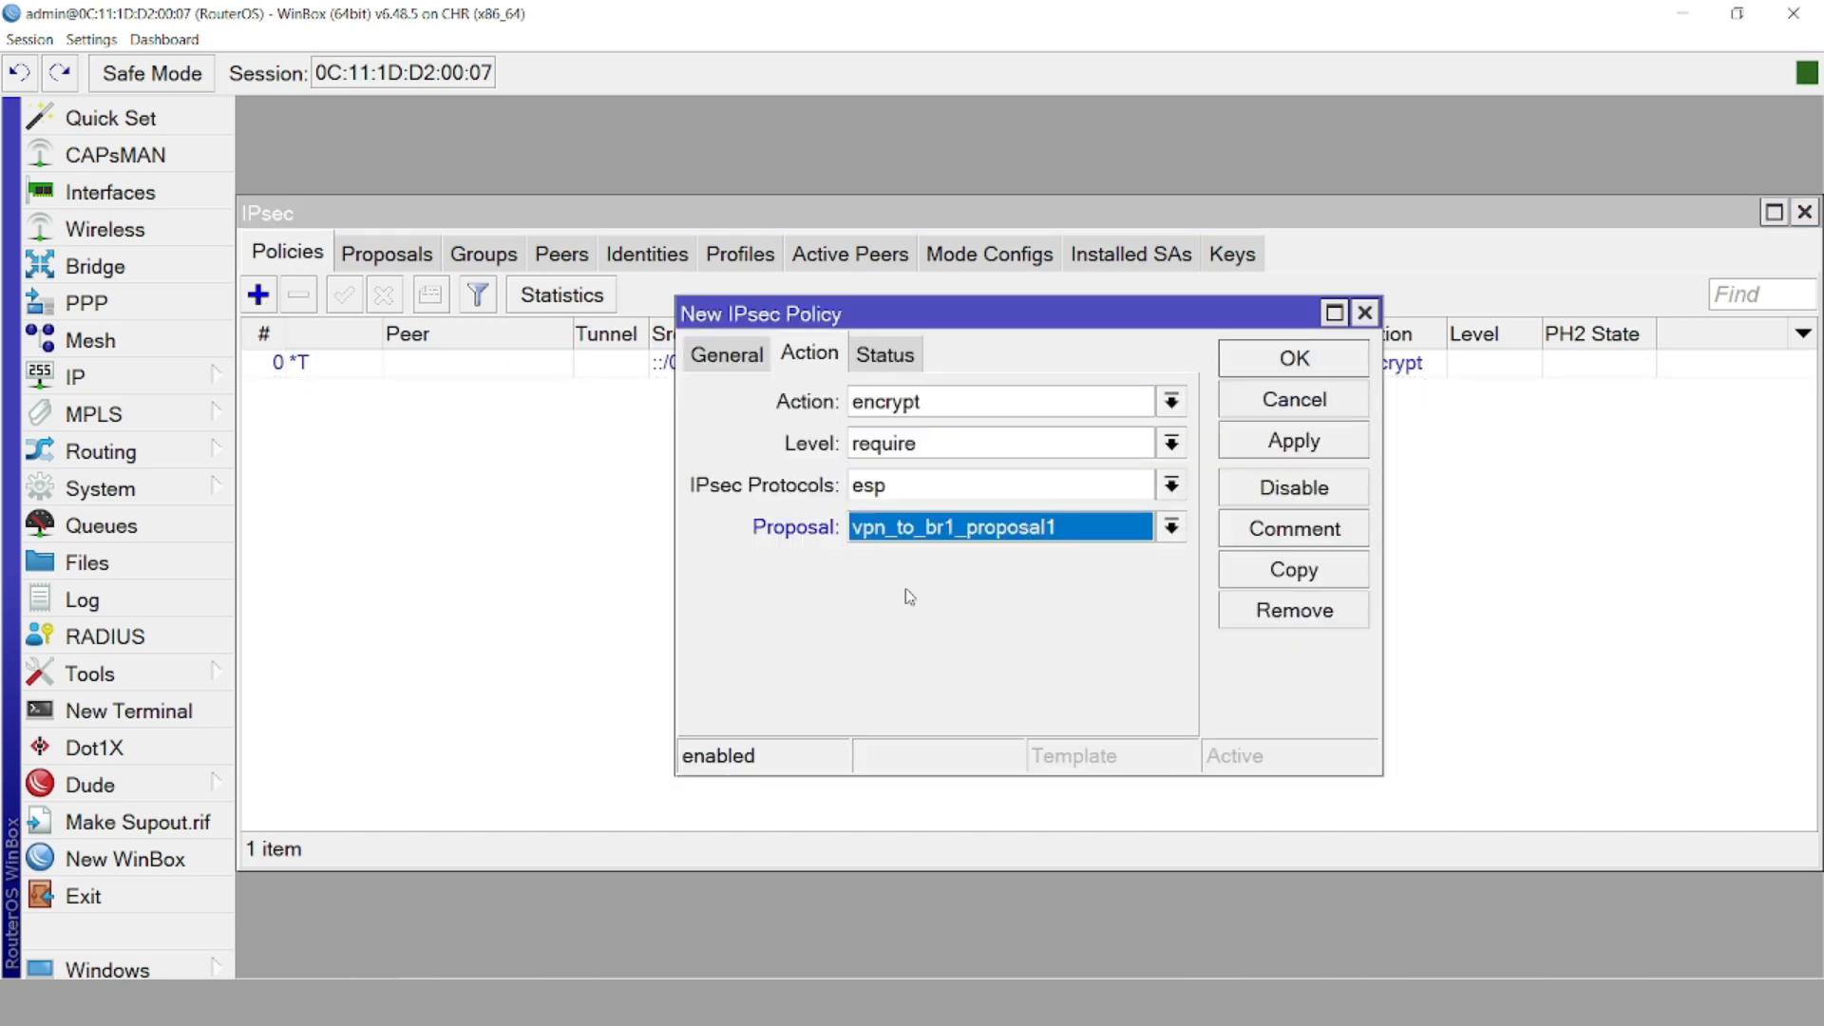
left_click(881, 357)
left_click(743, 364)
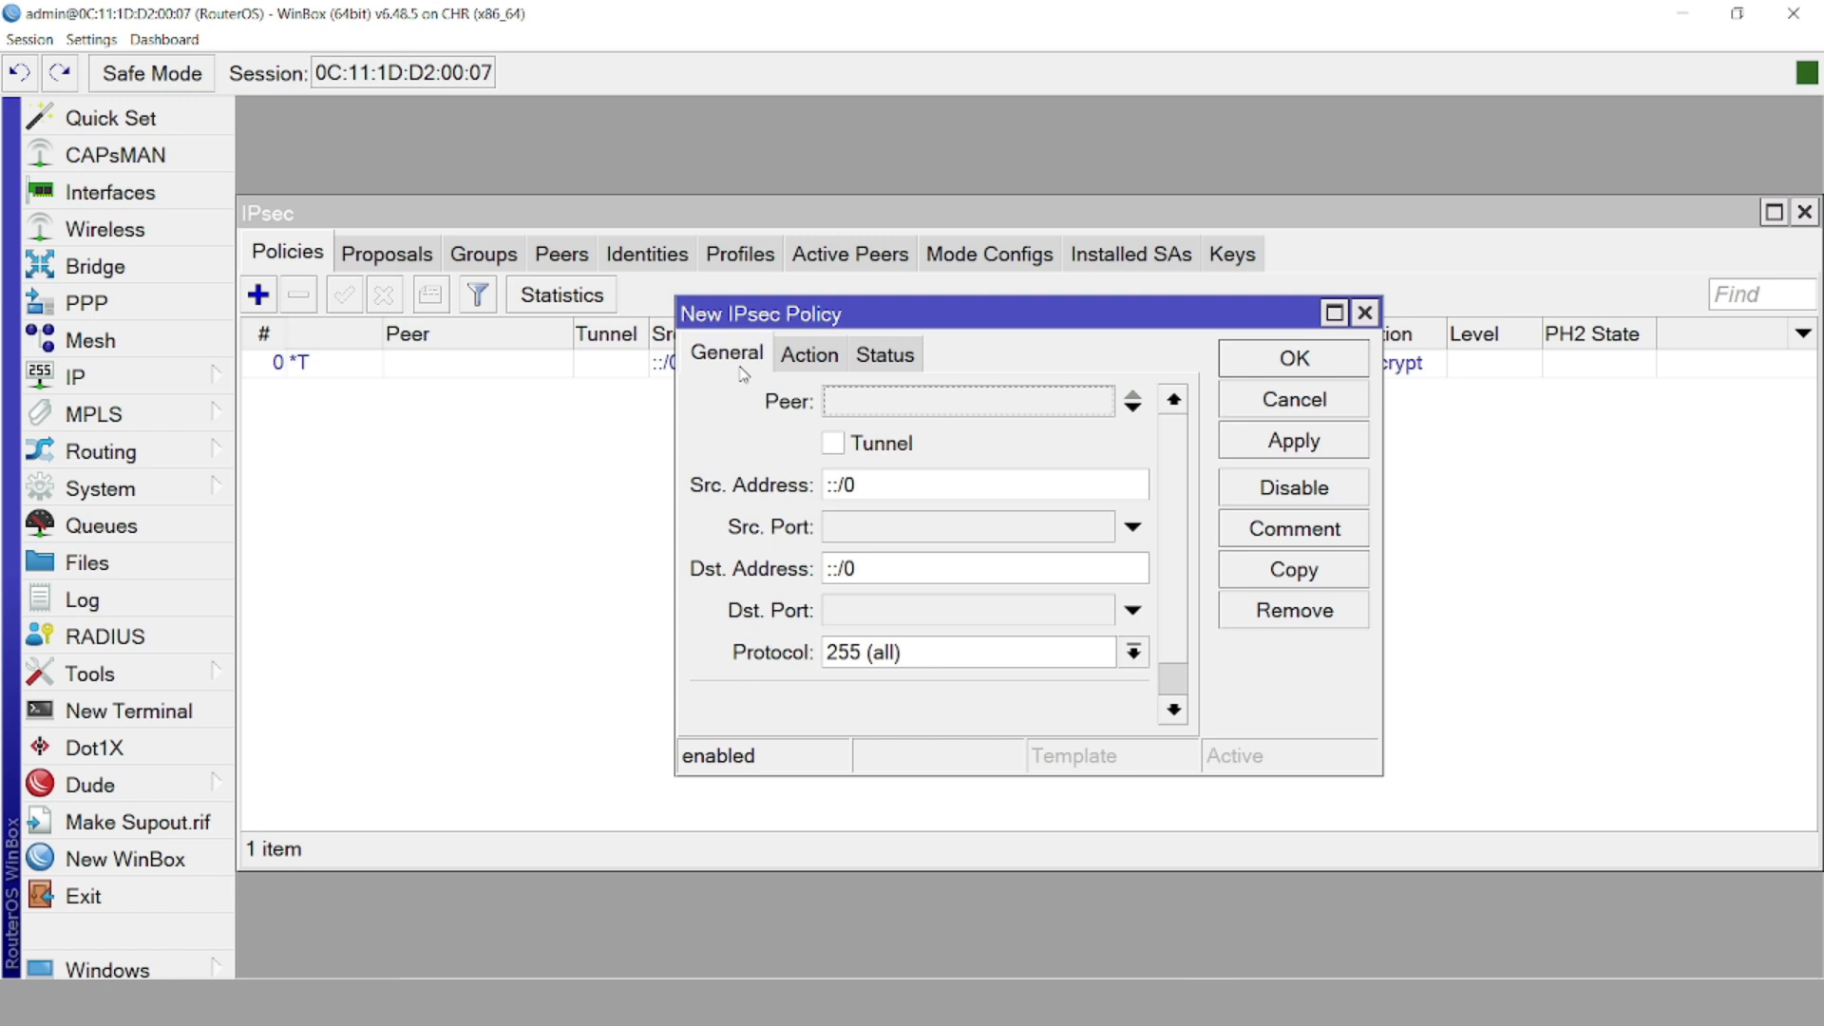
left_click(881, 405)
left_click(882, 447)
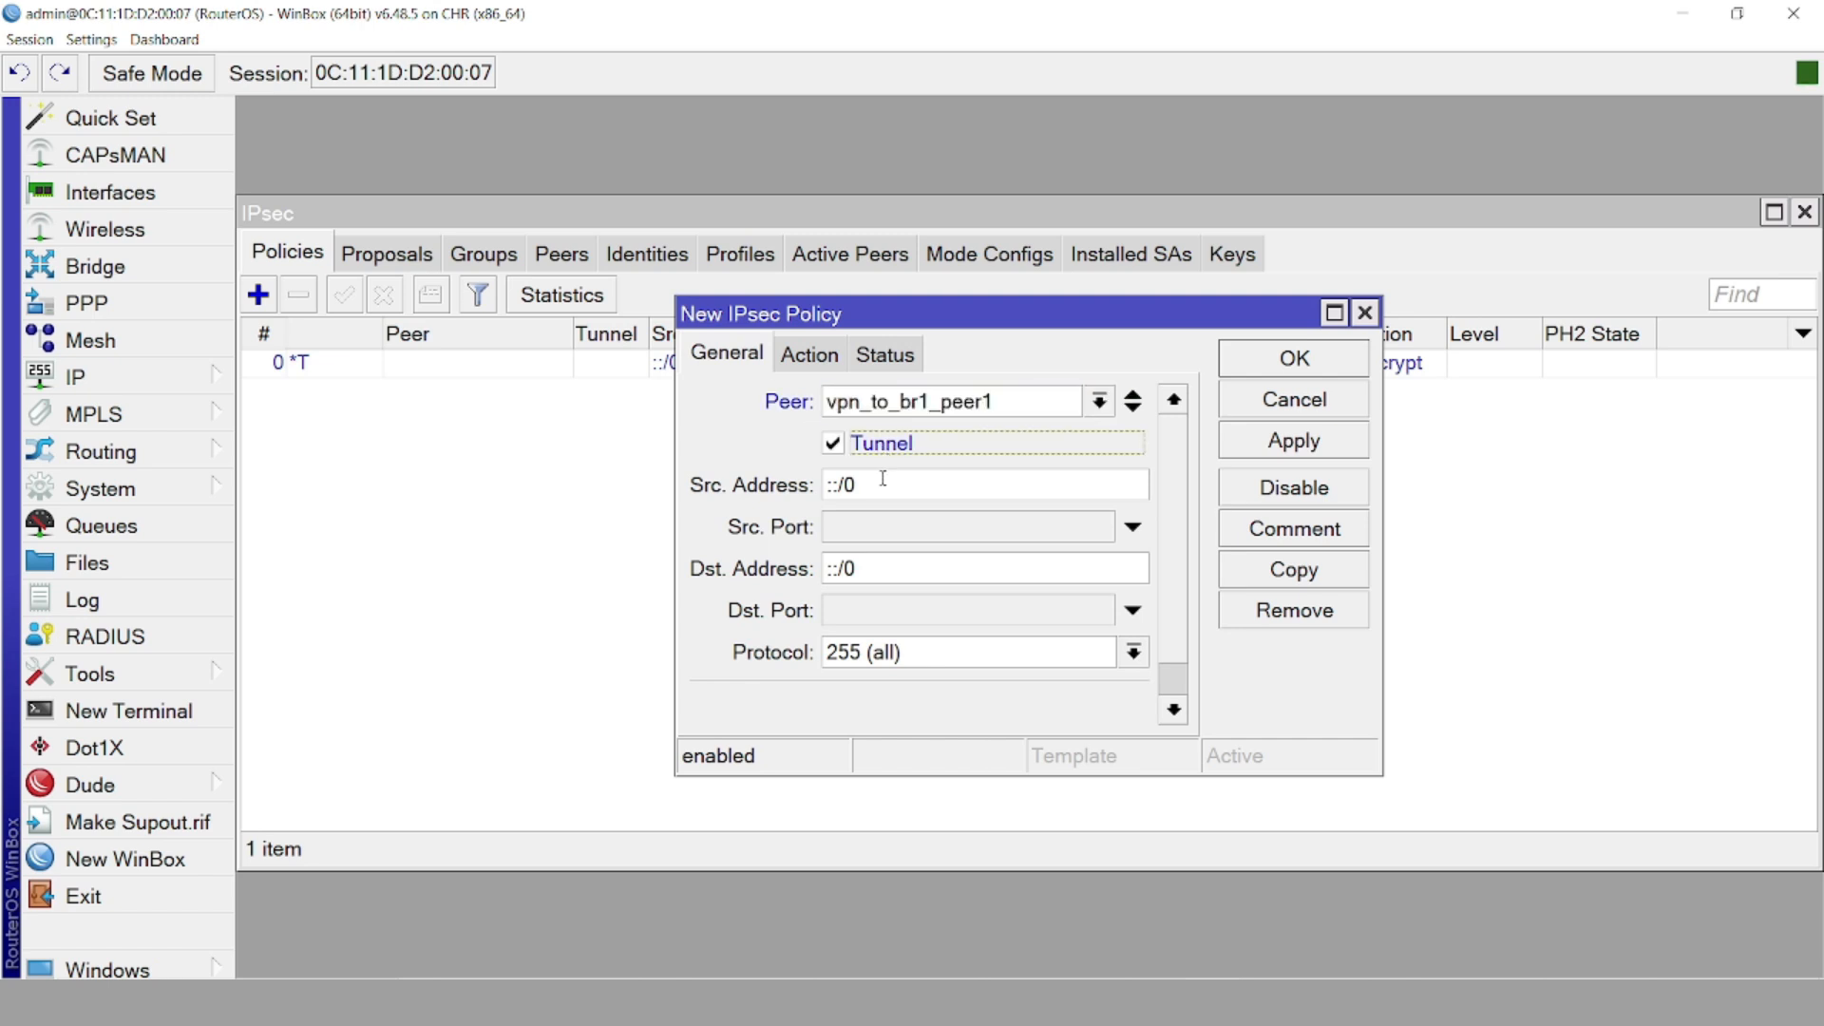
Set the policy source to 192.168.20.0/24 and destination to 192.168.10.0/24
double_click(883, 481)
type("192.168.20.")
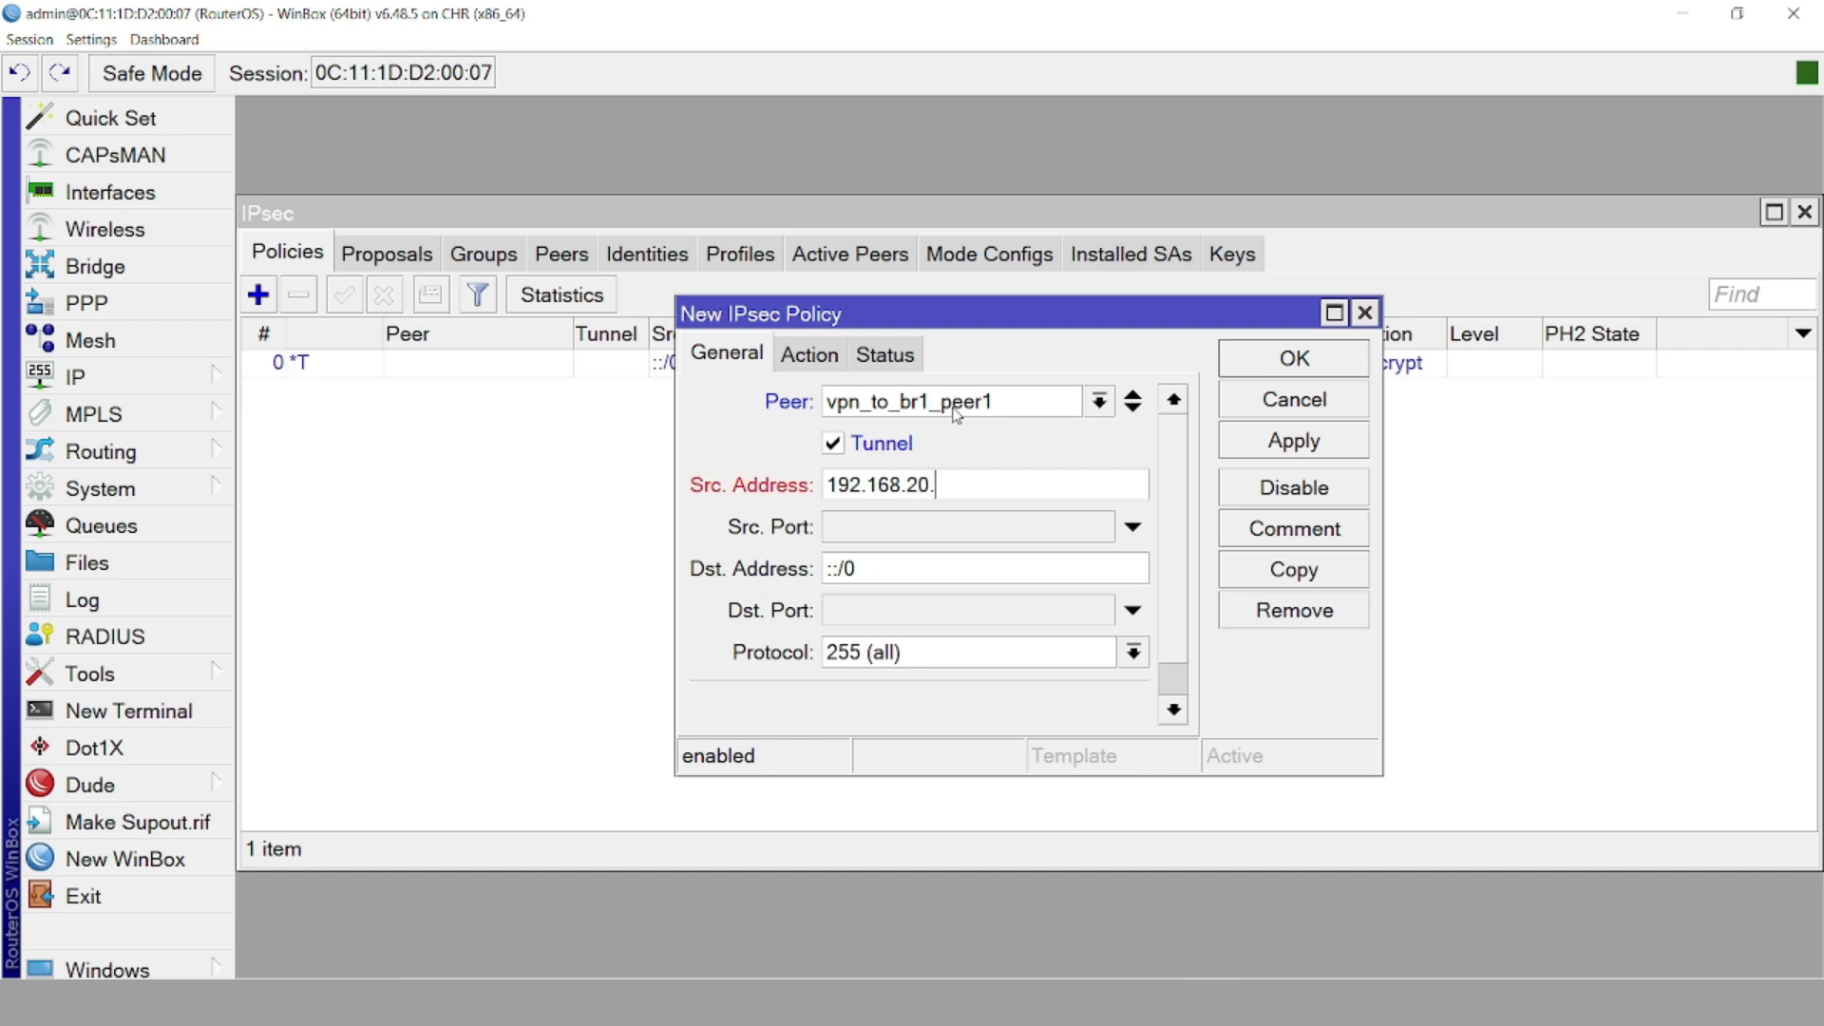
type("0/24")
double_click(913, 570)
type("192.1678")
key("BackSpace")
key("BackSpace")
type("8")
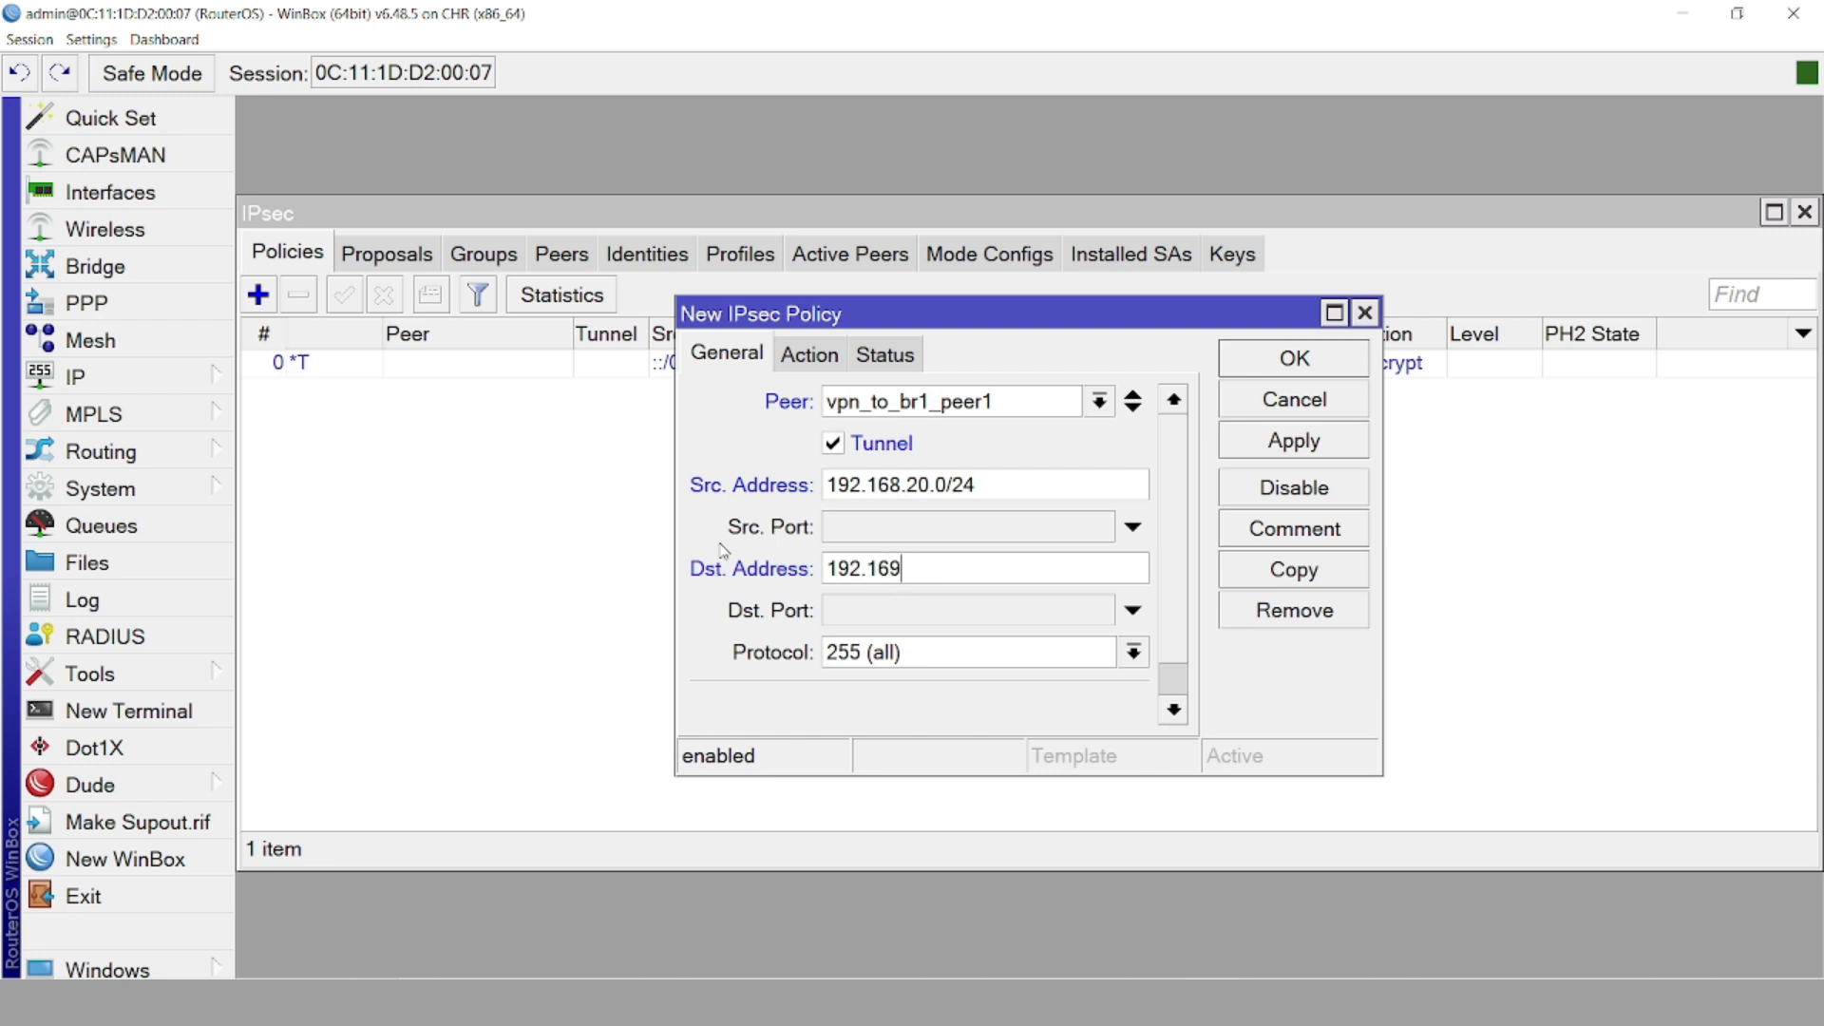
type(".10.0/24")
Check the action and status settings, apply until phase 2 is established, and confirm the policy
left_click(808, 355)
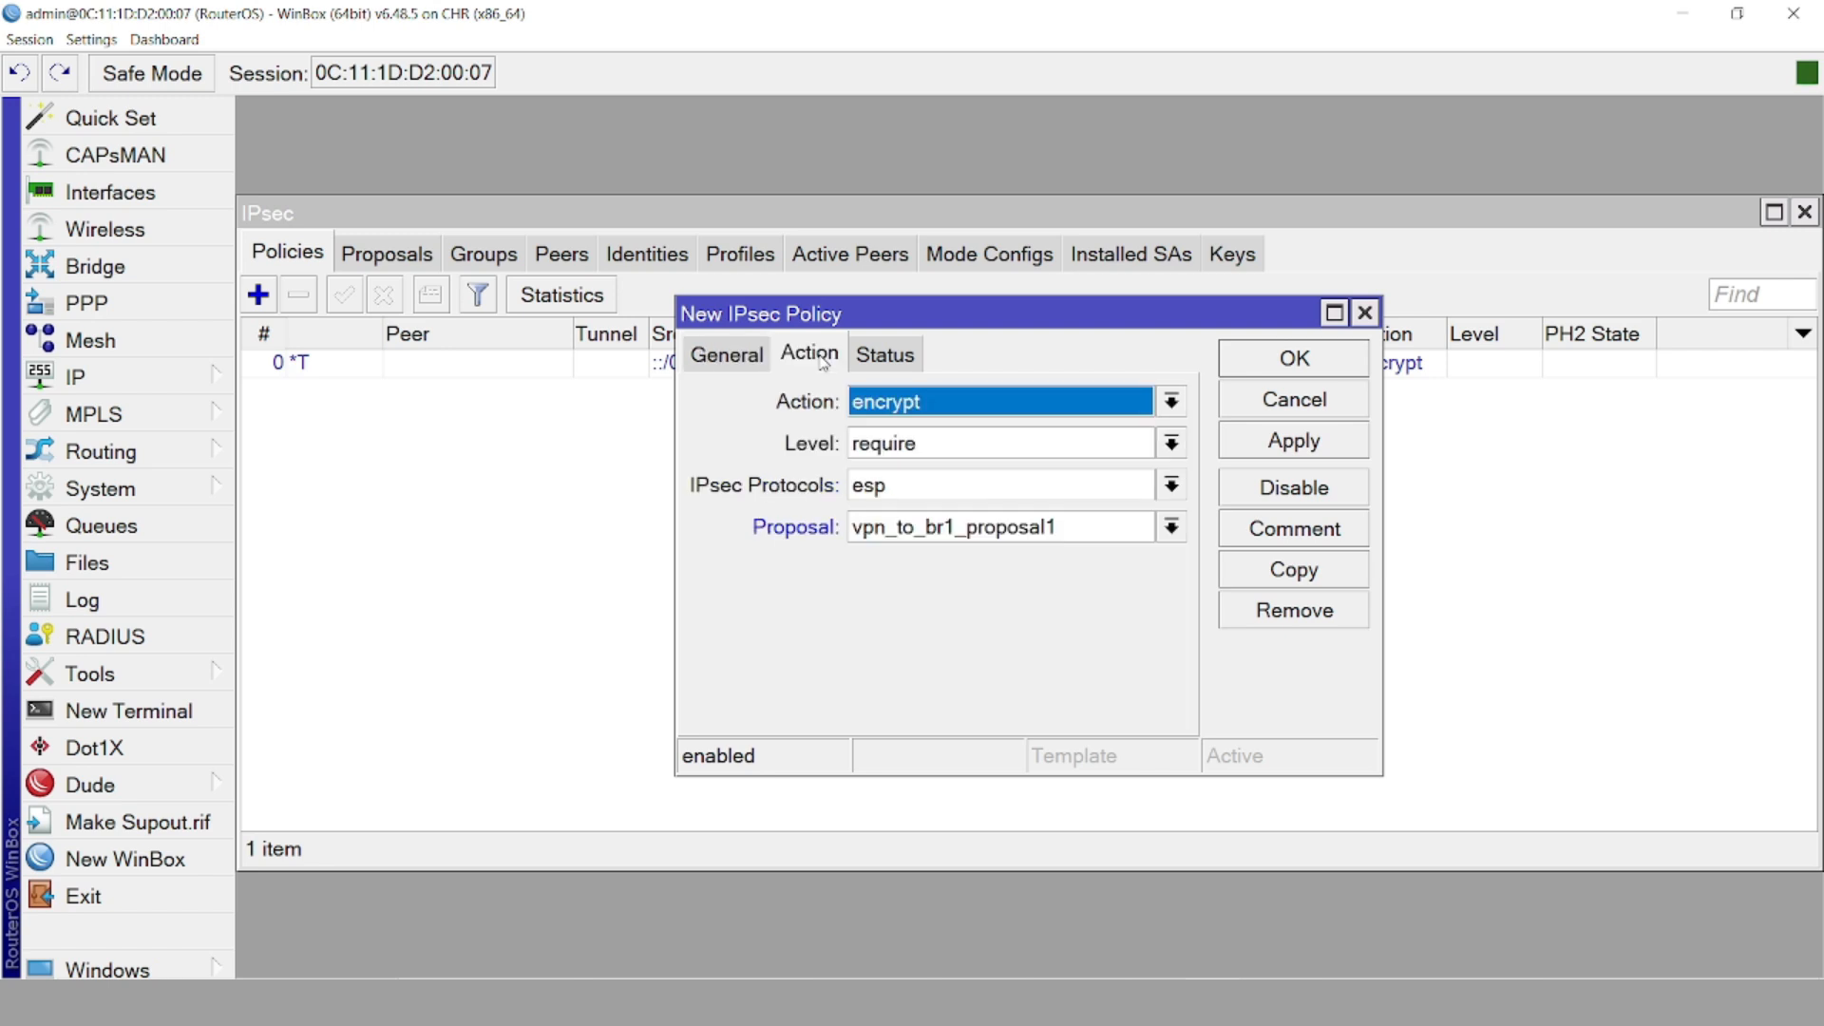
left_click(887, 357)
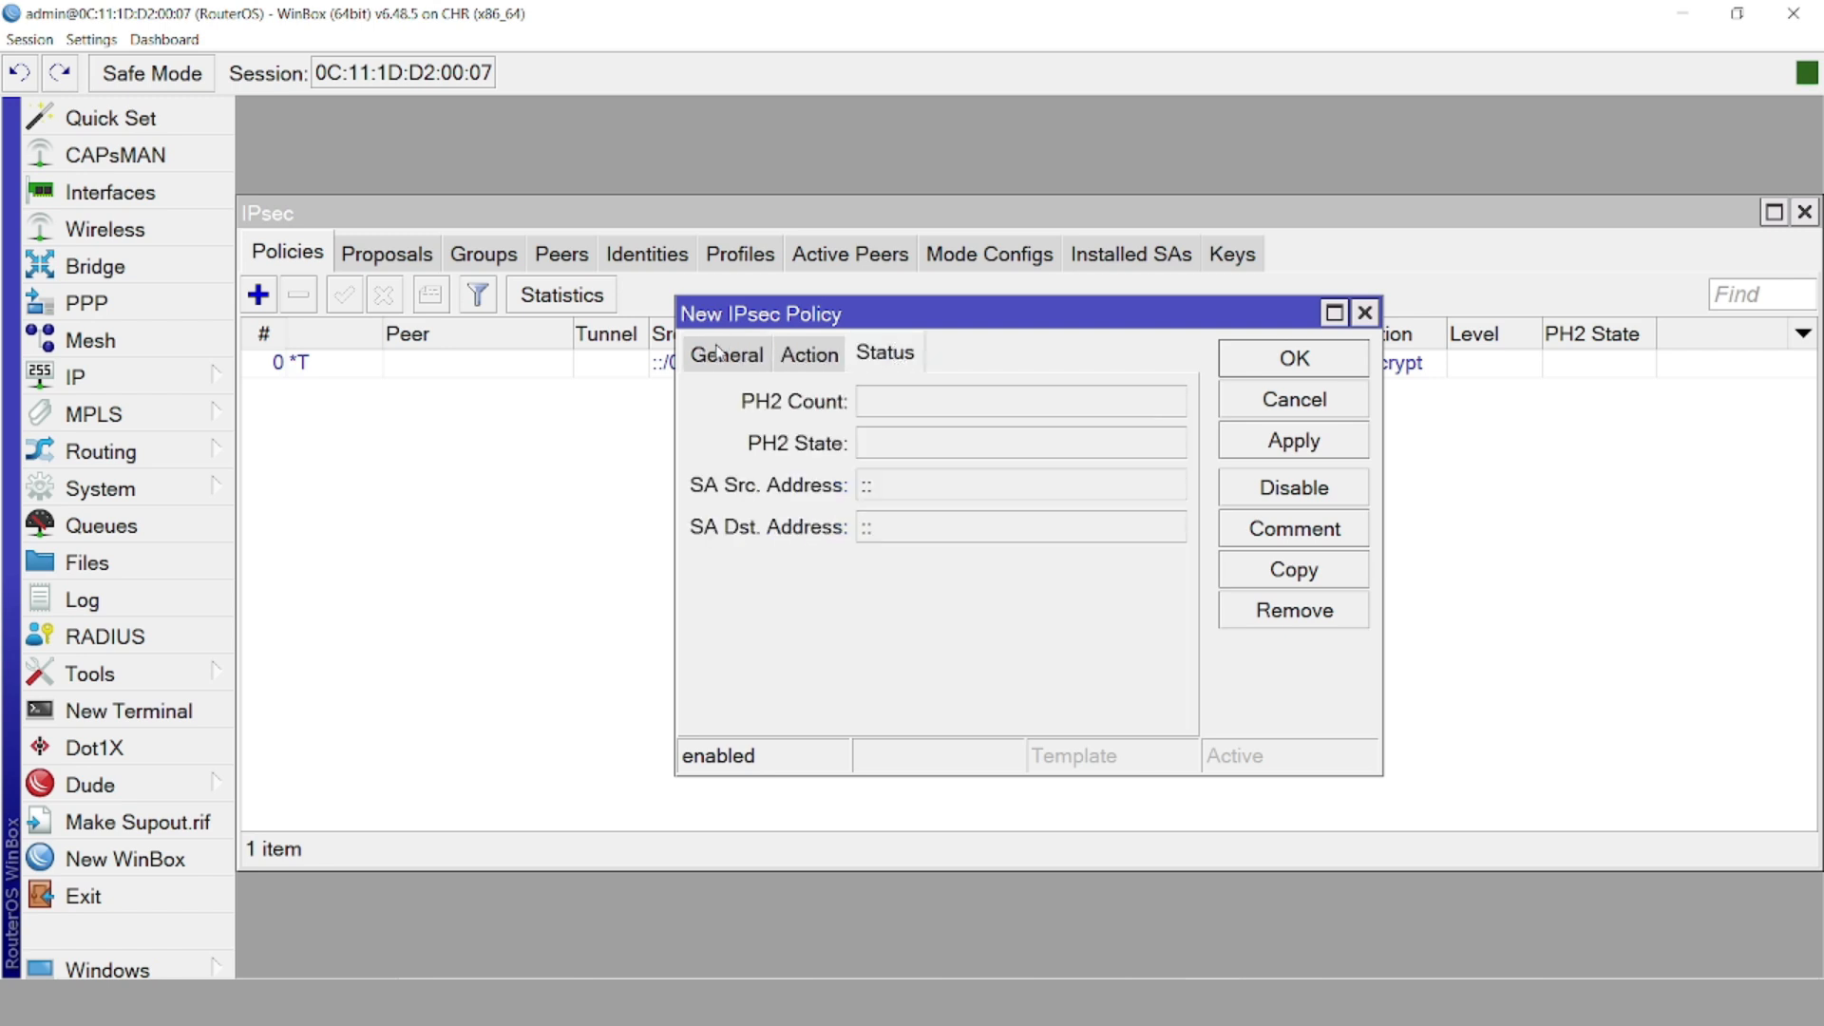
left_click(1292, 439)
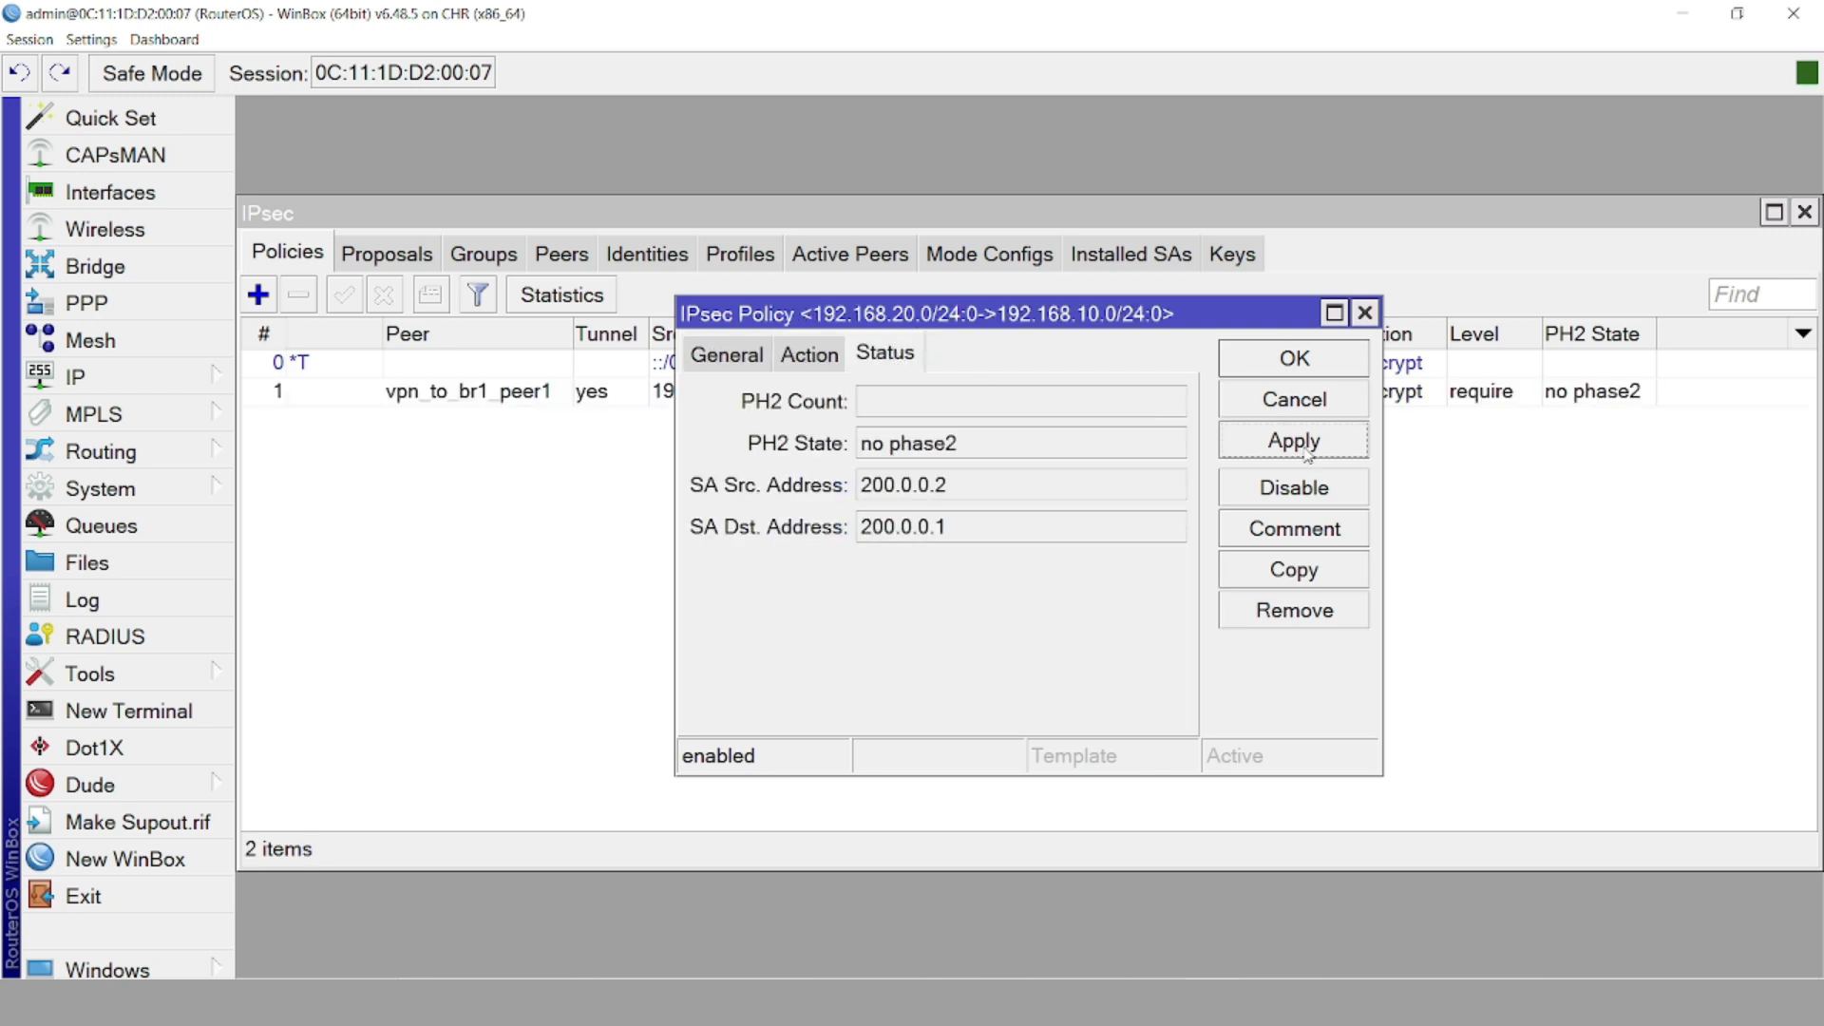
left_click(1307, 454)
left_click(1271, 361)
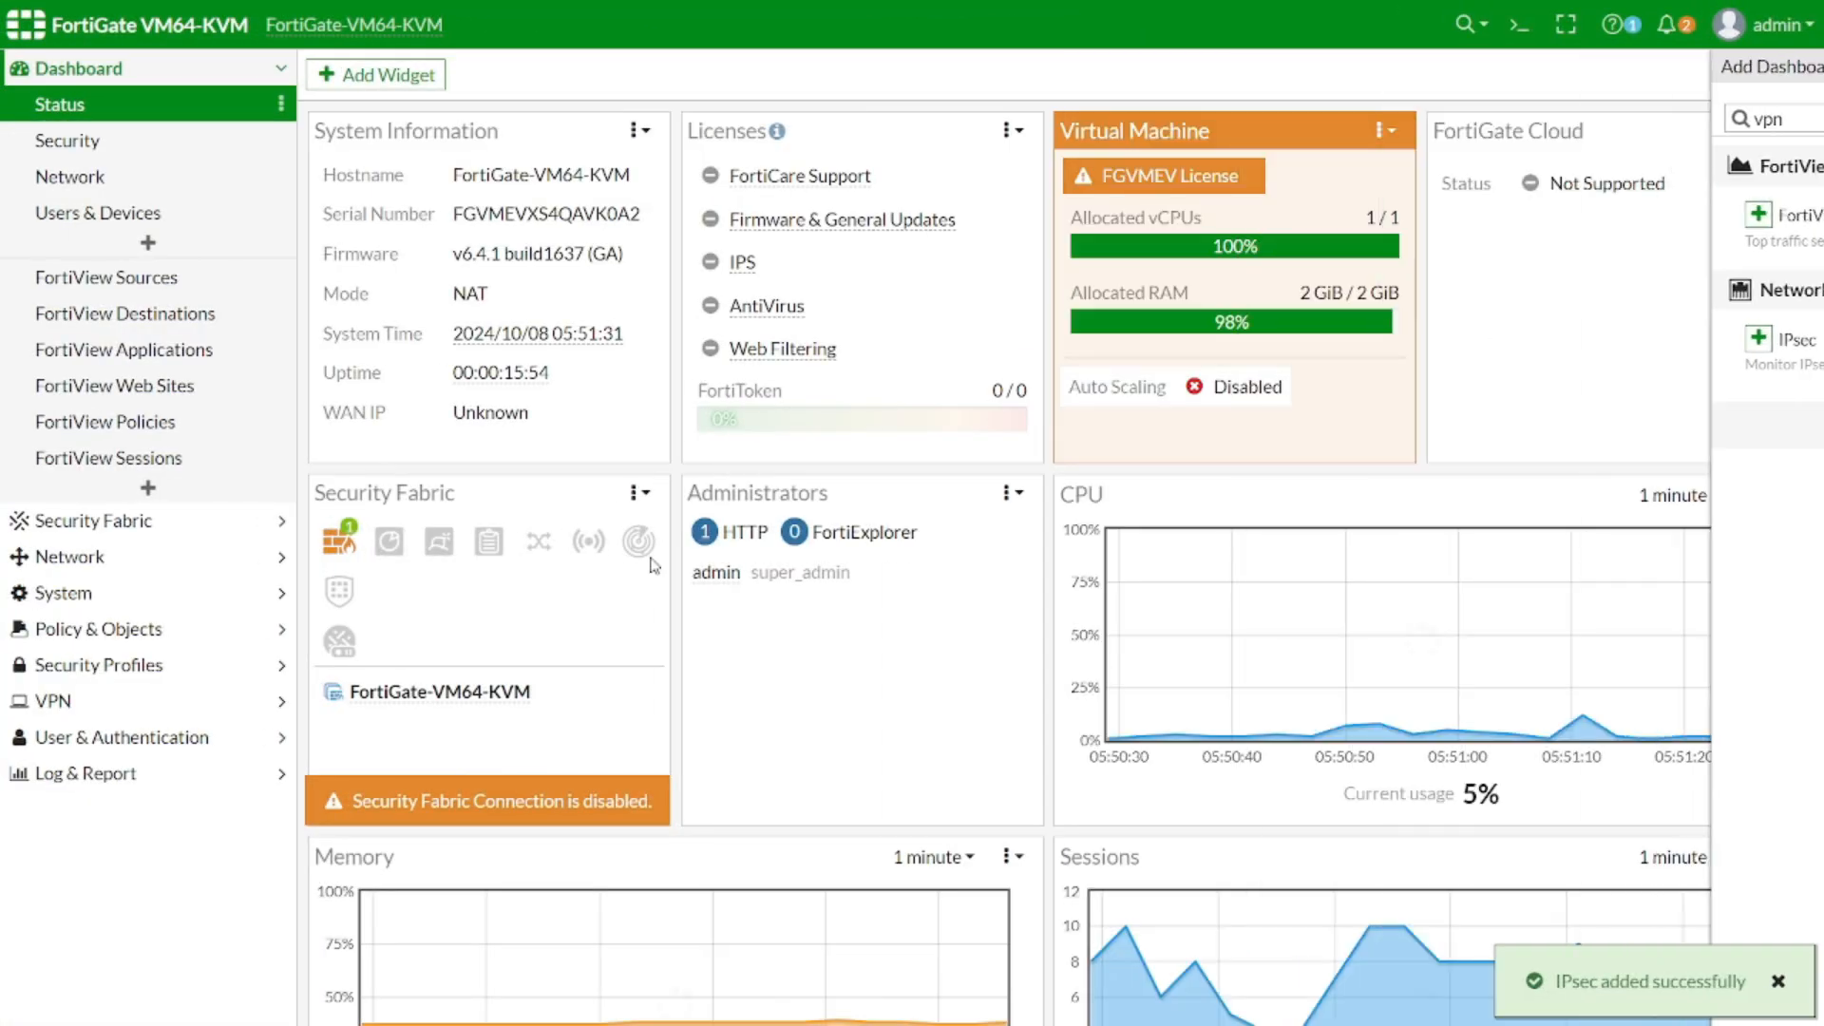
Expand the IPsec monitor to see vpn_to_mikrotik to 200.0.0.2 up with both phases green
scroll(652, 583, "down", 7)
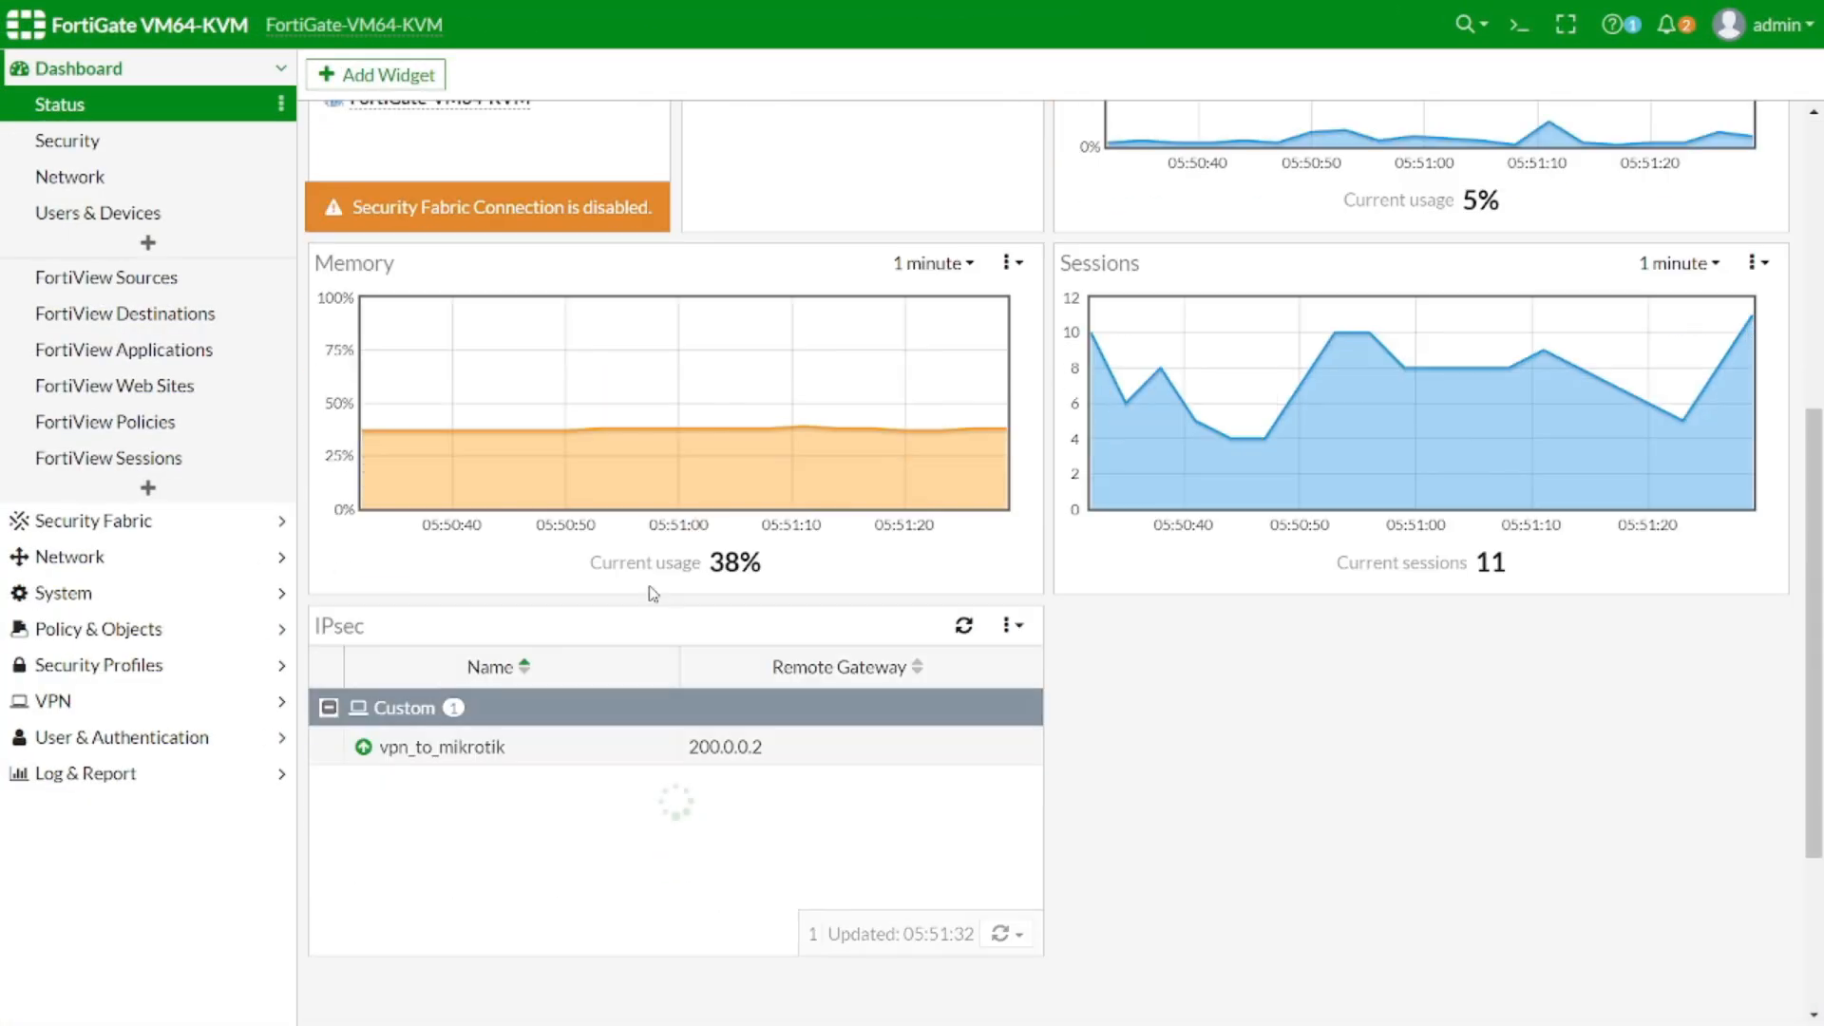
left_click(605, 560)
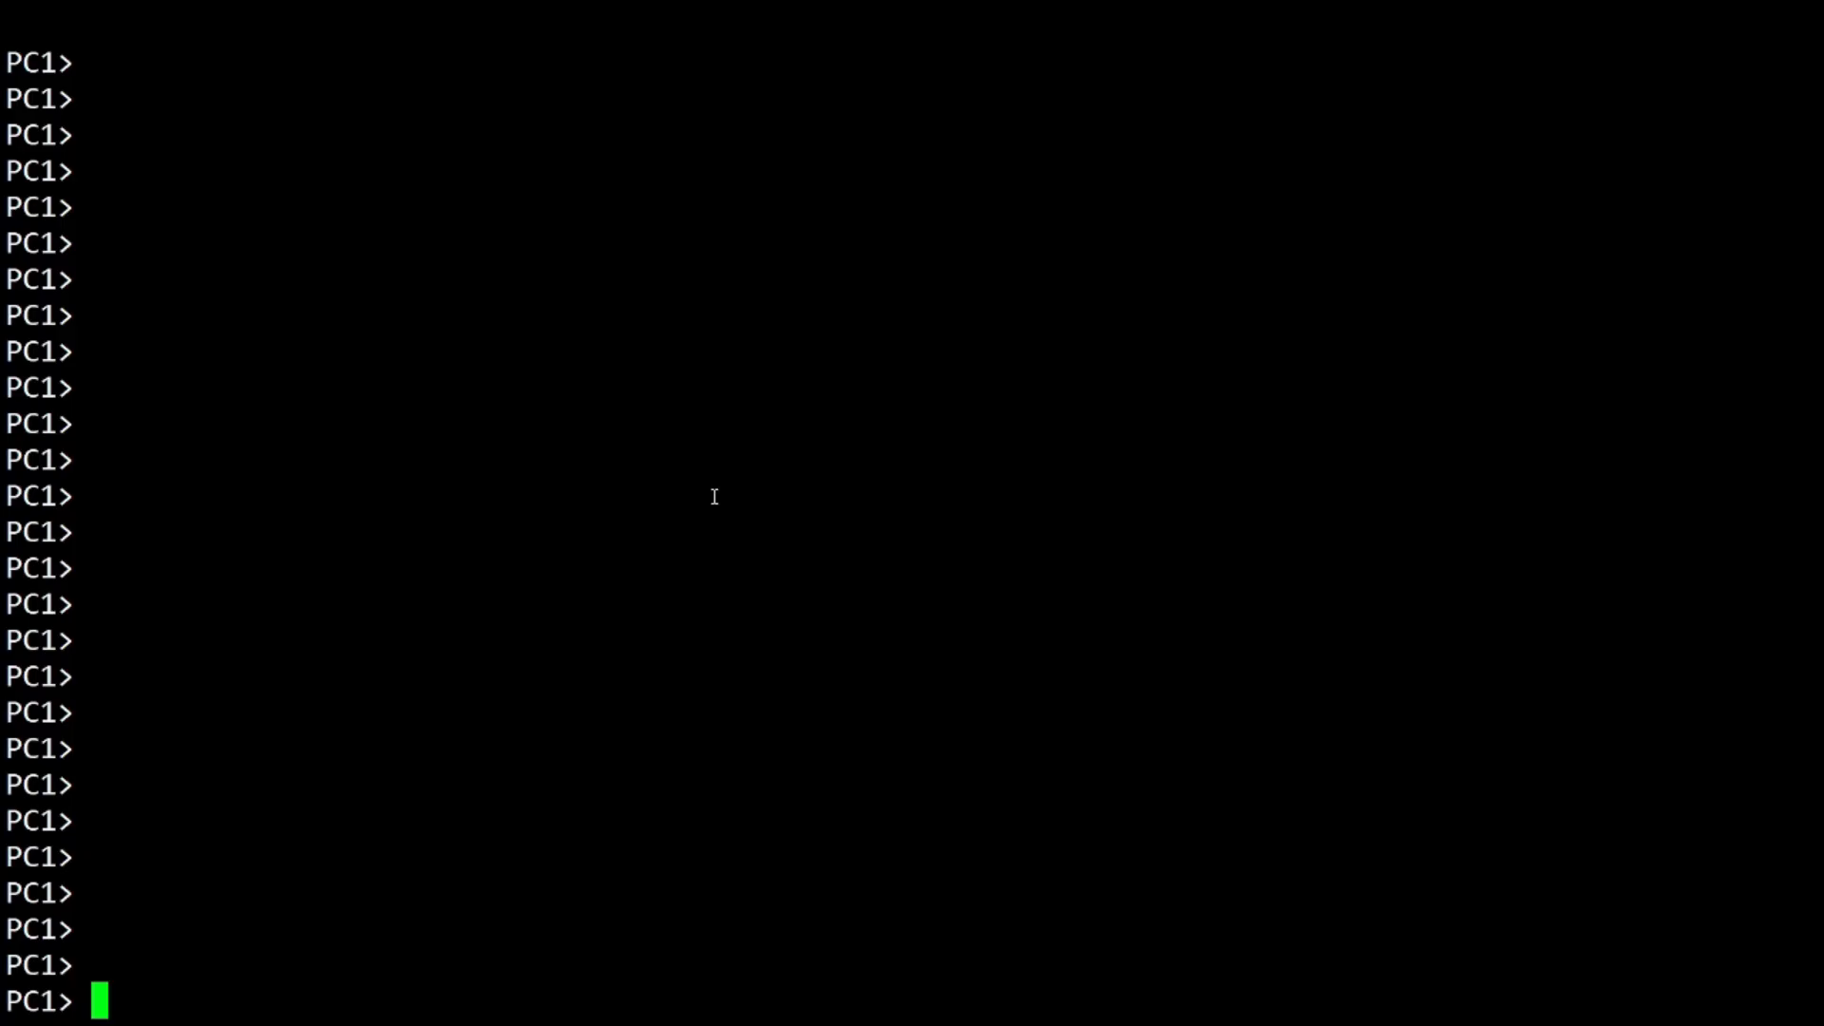
Ping 192.168.20.2 from PC1, then start 'ping 192.168.10.2 -t' from PC2
type("ping 192.168.")
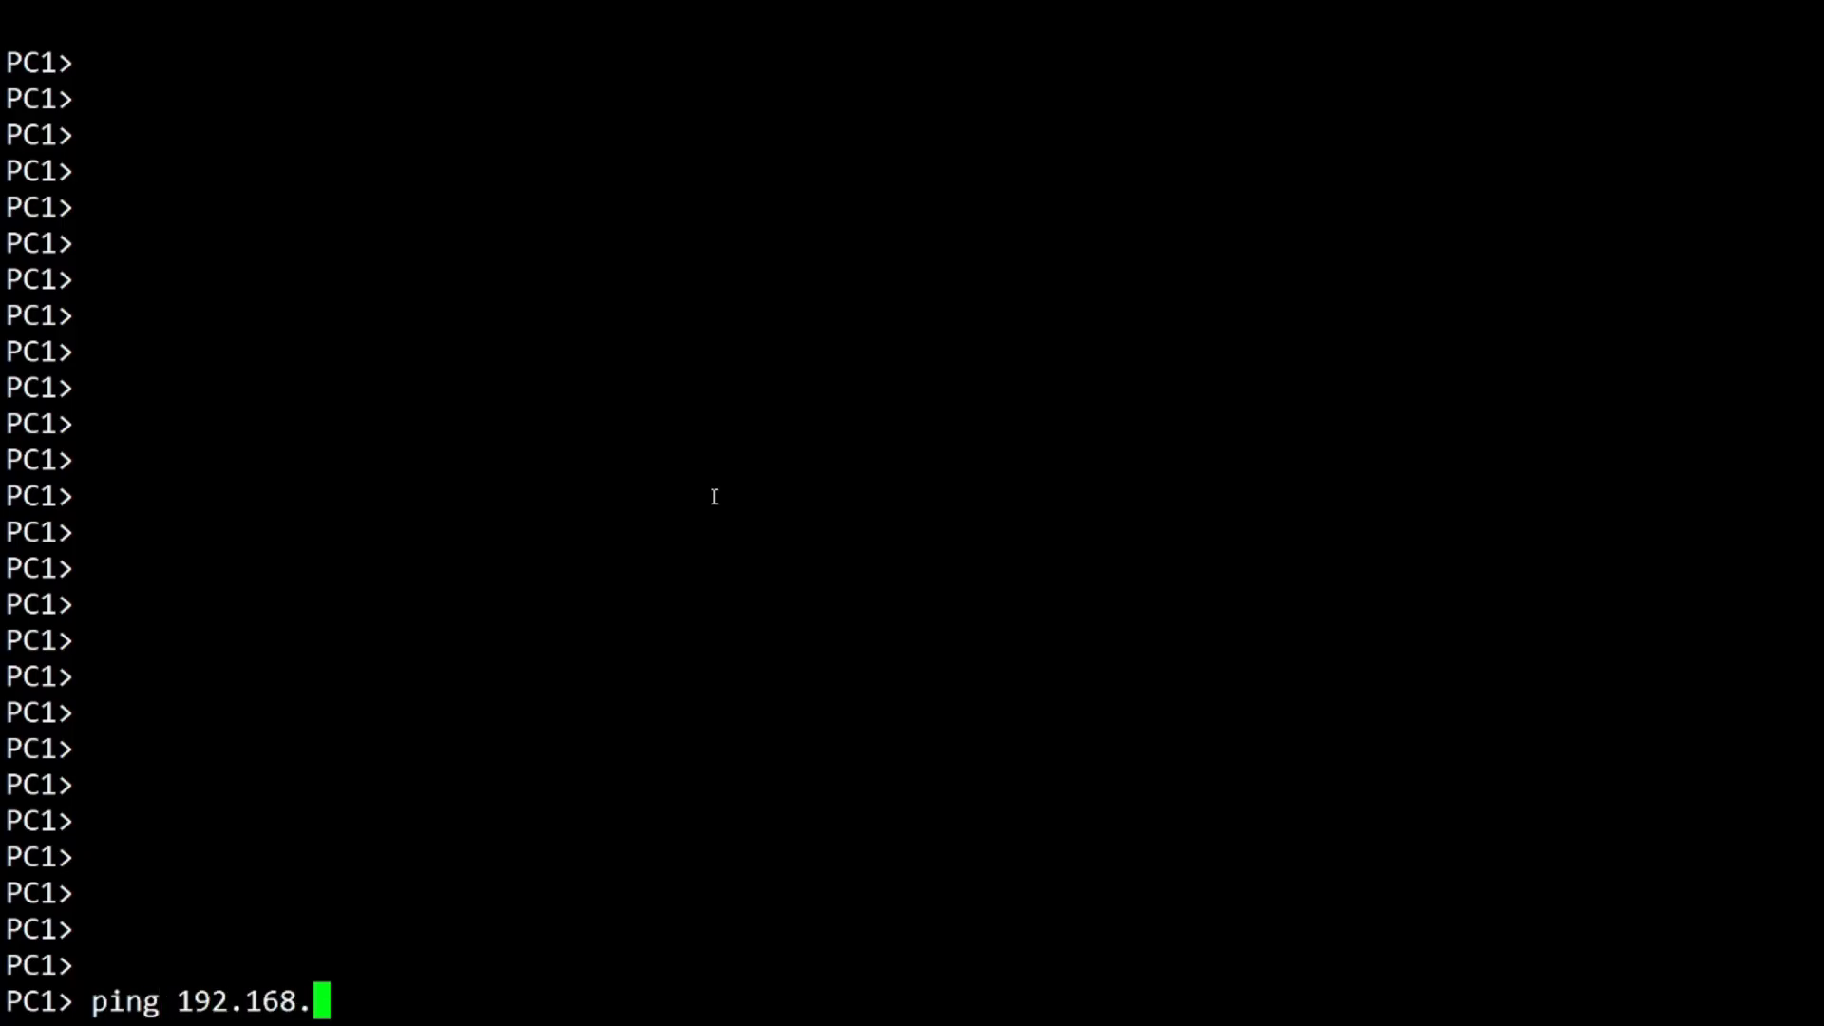
type("20.2")
key("Return")
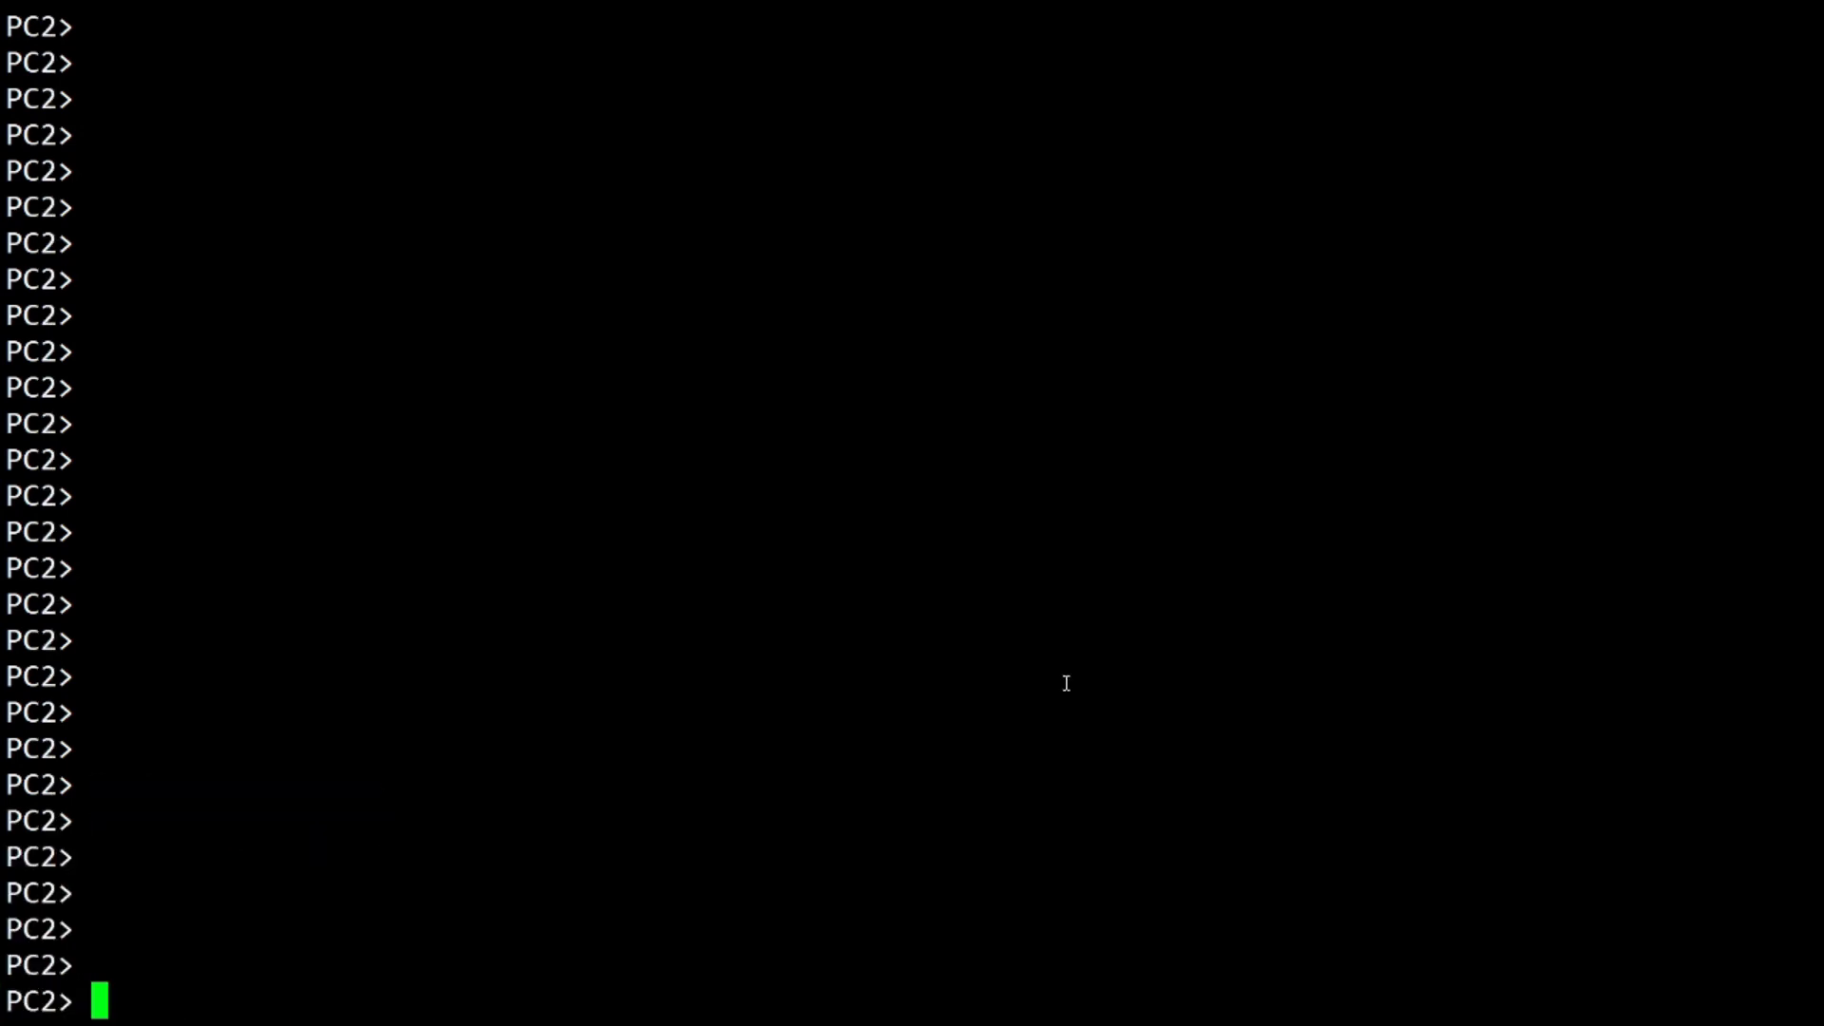
type("ping 192.,1")
key("BackSpace")
key("BackSpace")
type("168.20.")
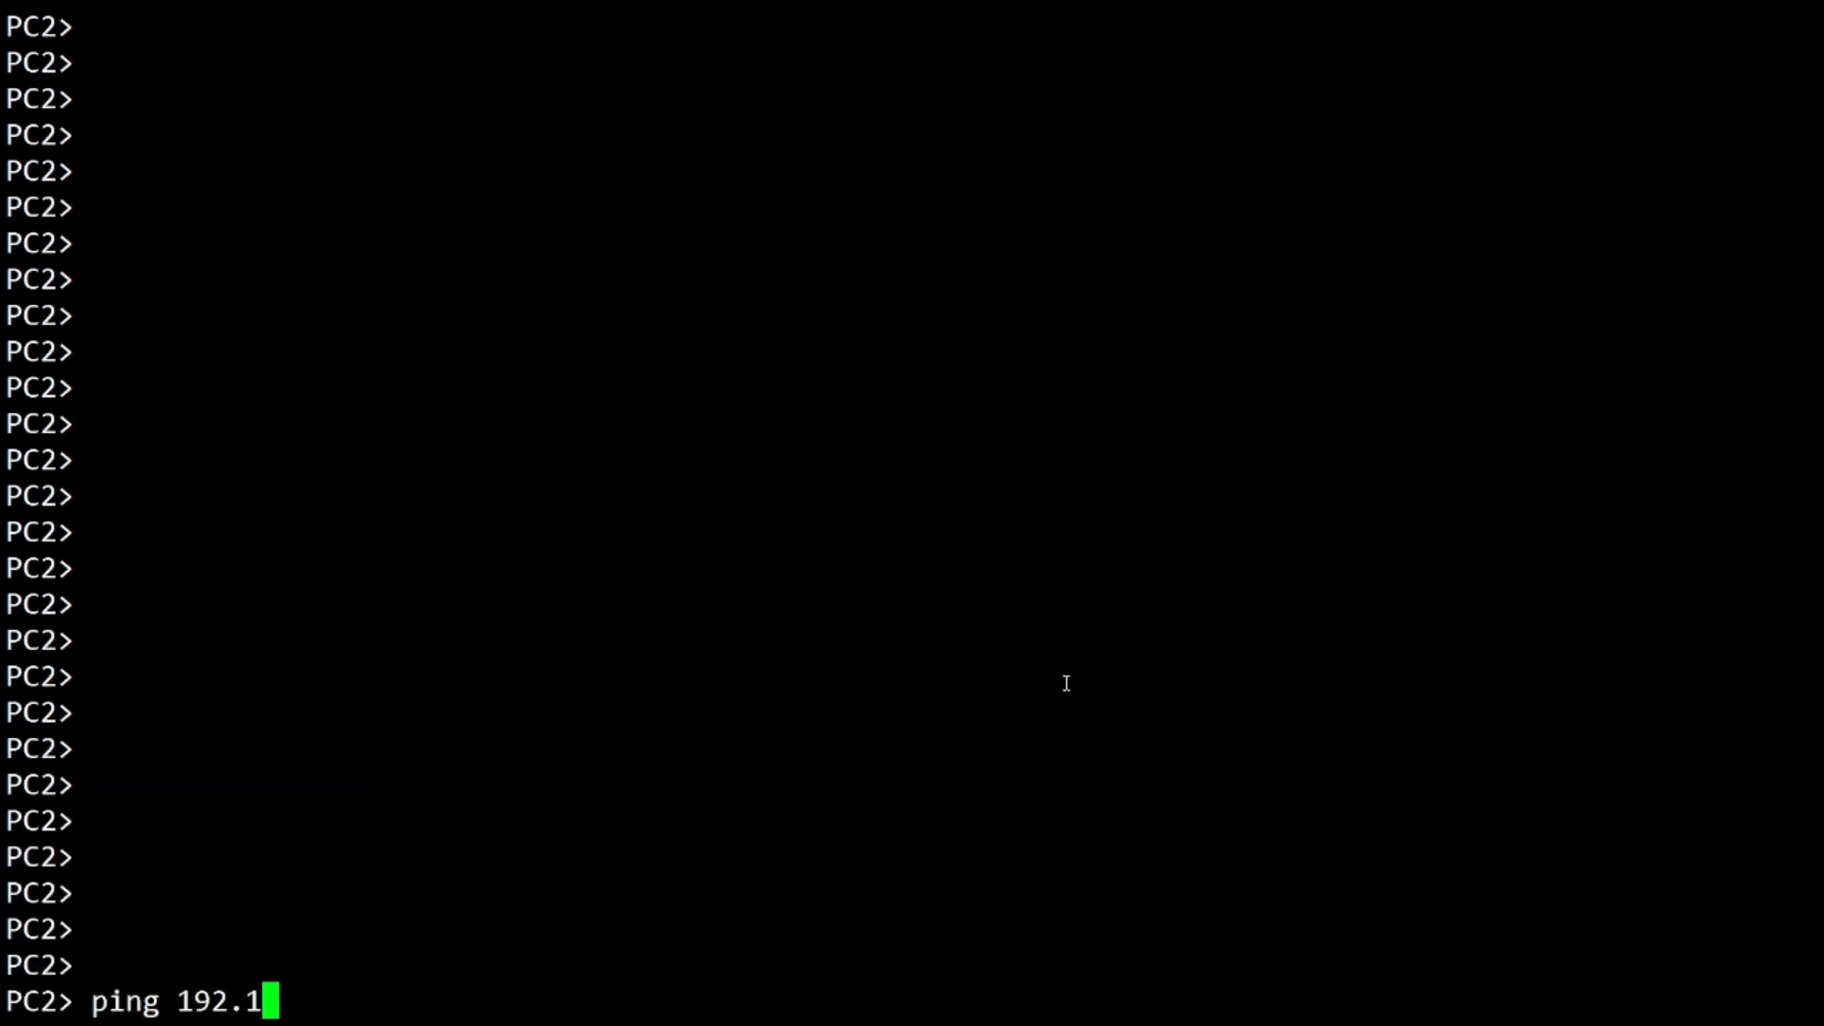
key("BackSpace")
key("BackSpace")
key("BackSpace")
type("10.2 ")
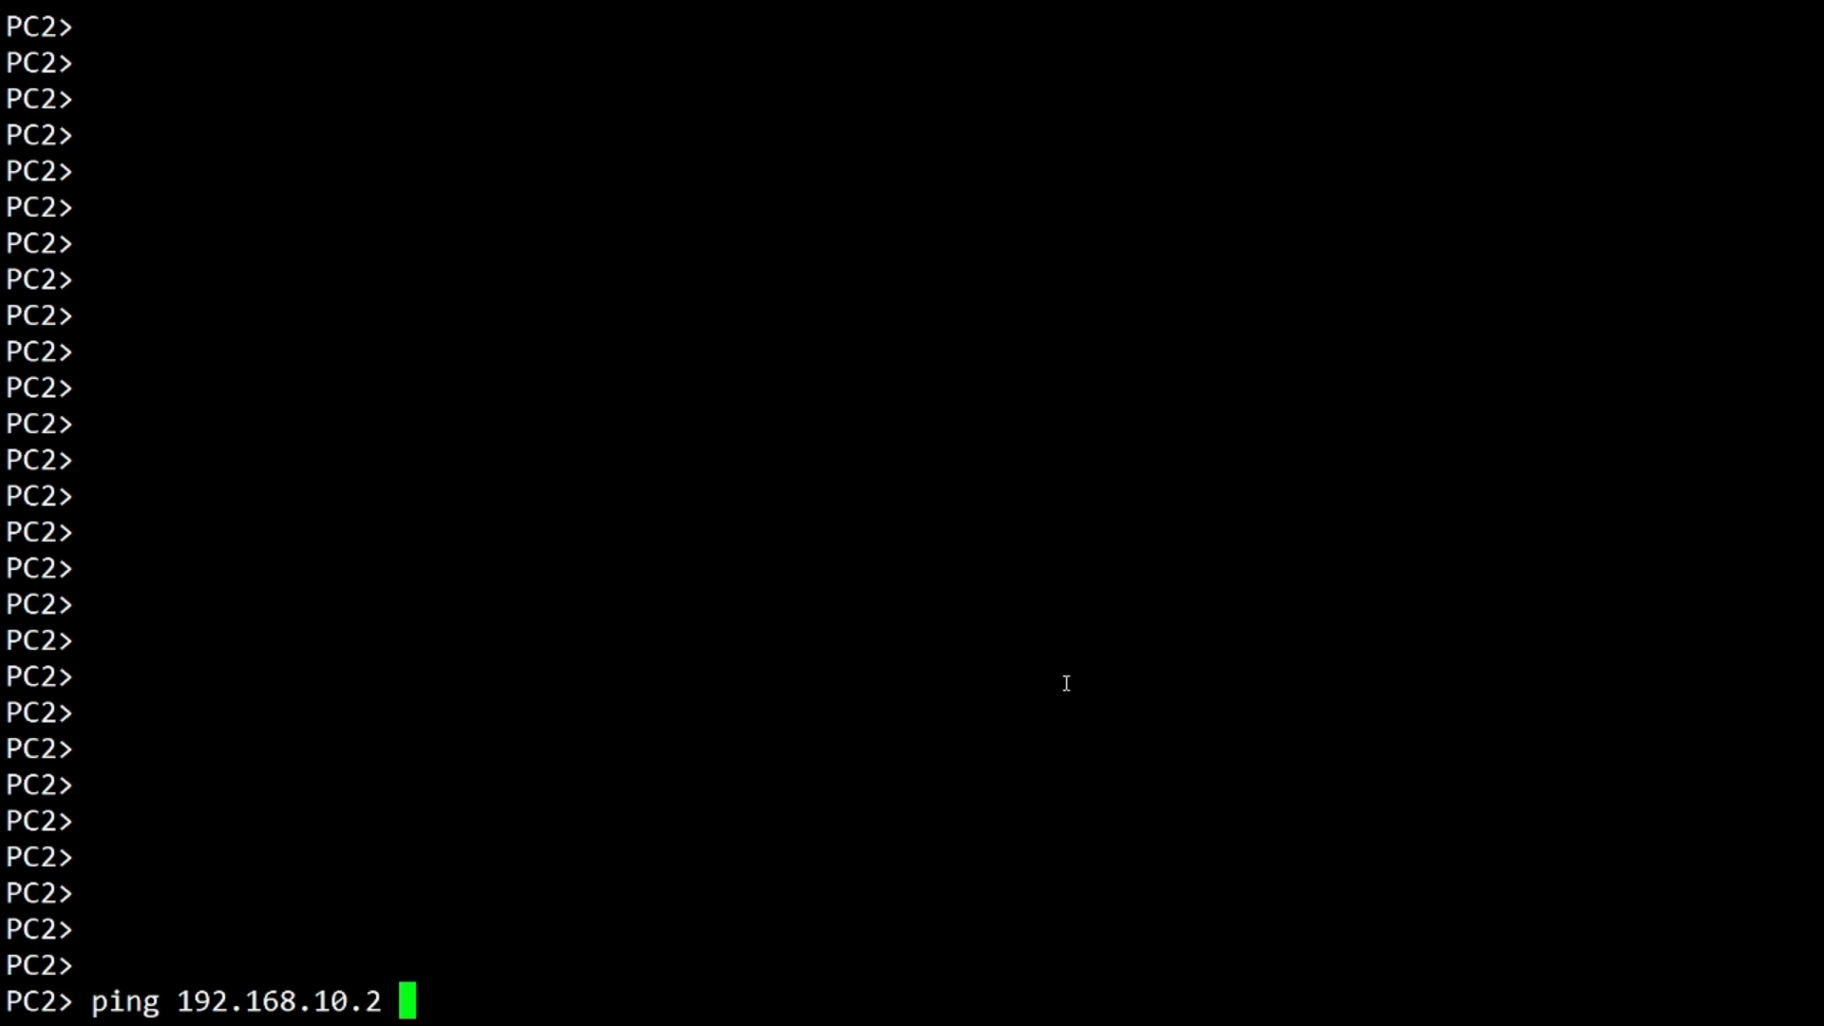
type("-t")
key("Return")
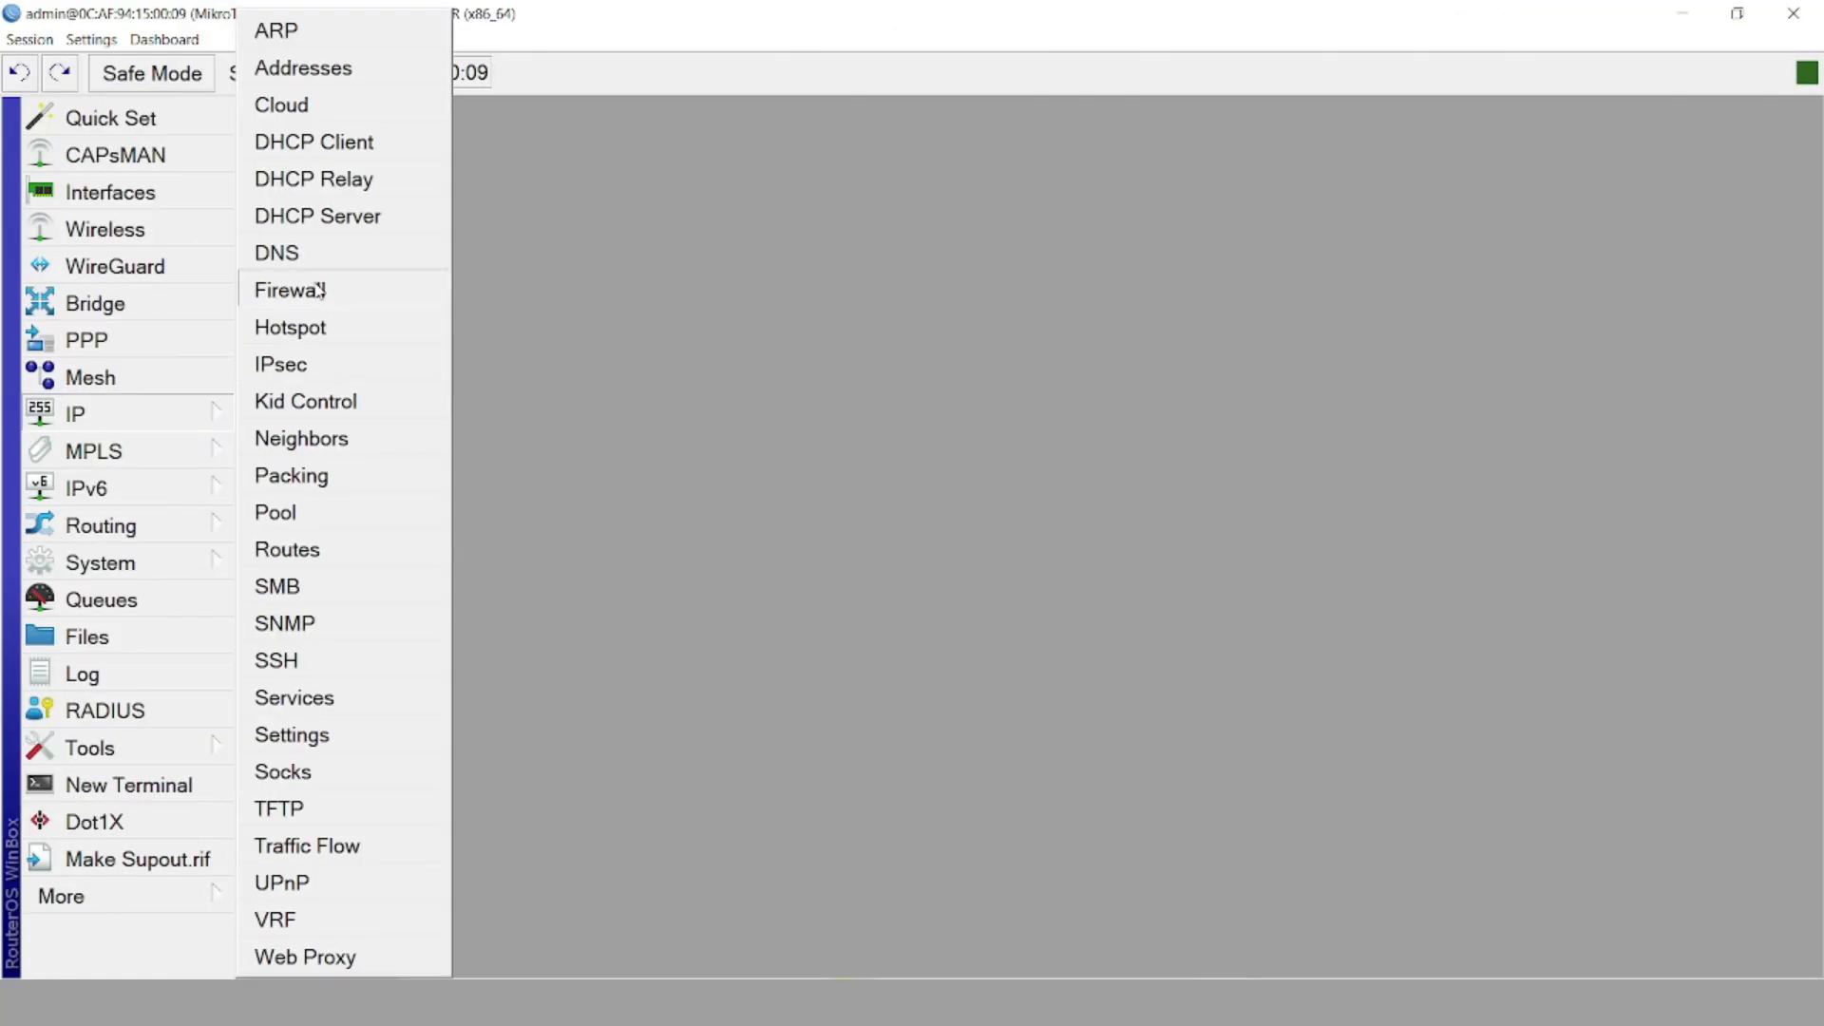
Create a srcnat rule with source 192.168.20.0/24 and destination 192.168.10.0/24
left_click(313, 287)
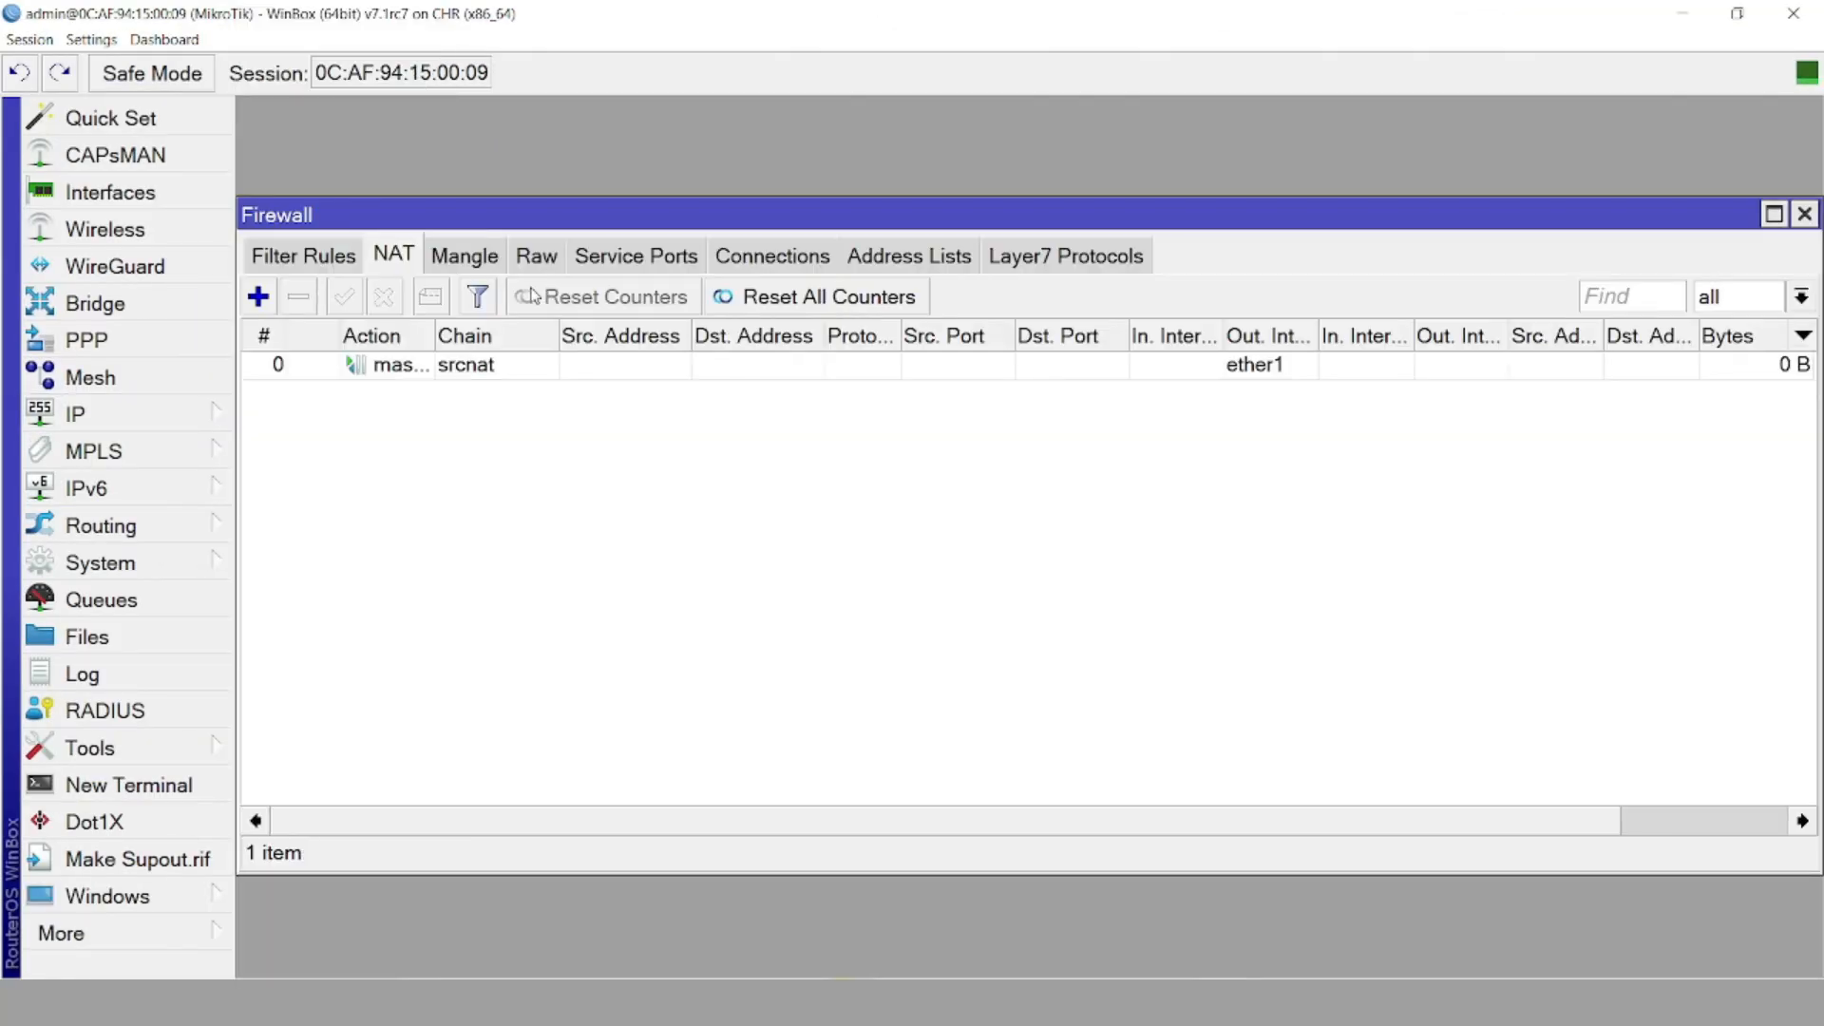
left_click(258, 296)
left_click(921, 243)
type("19")
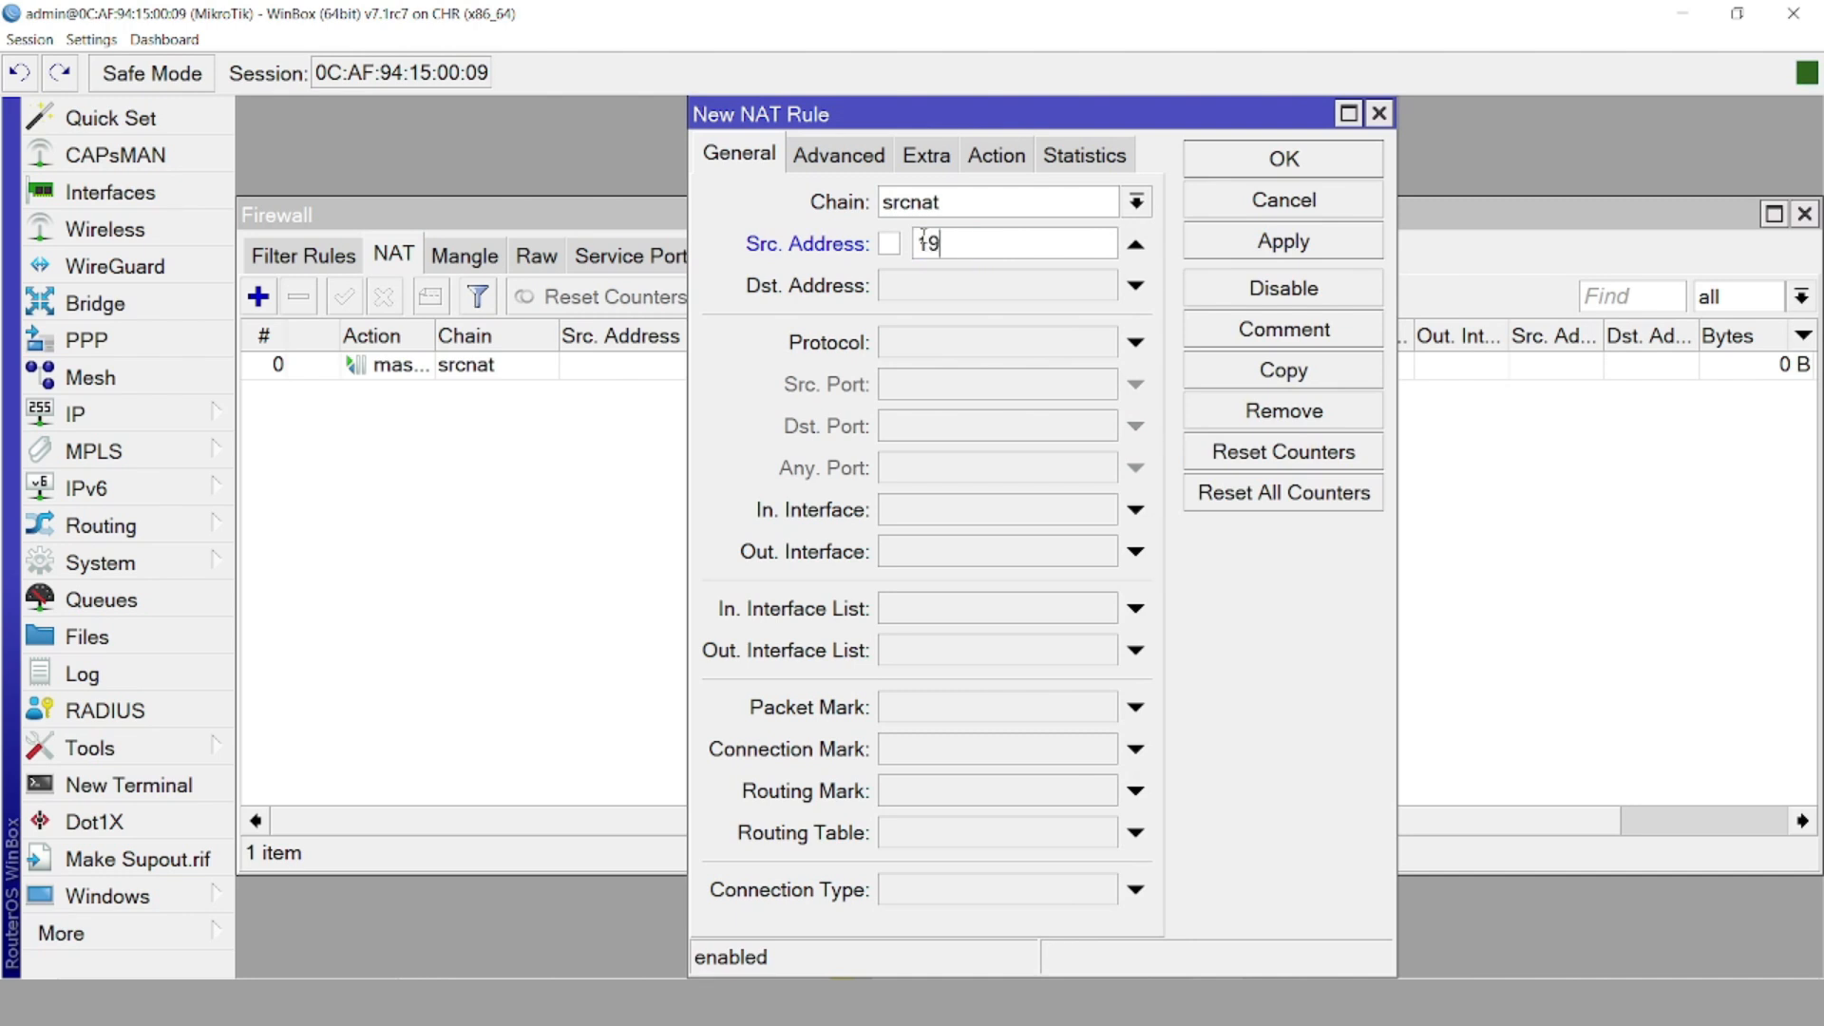
type("2.168.10.0/24")
left_click(995, 247)
key("Right")
key("BackSpace")
type("2")
left_click(965, 285)
type("192.16")
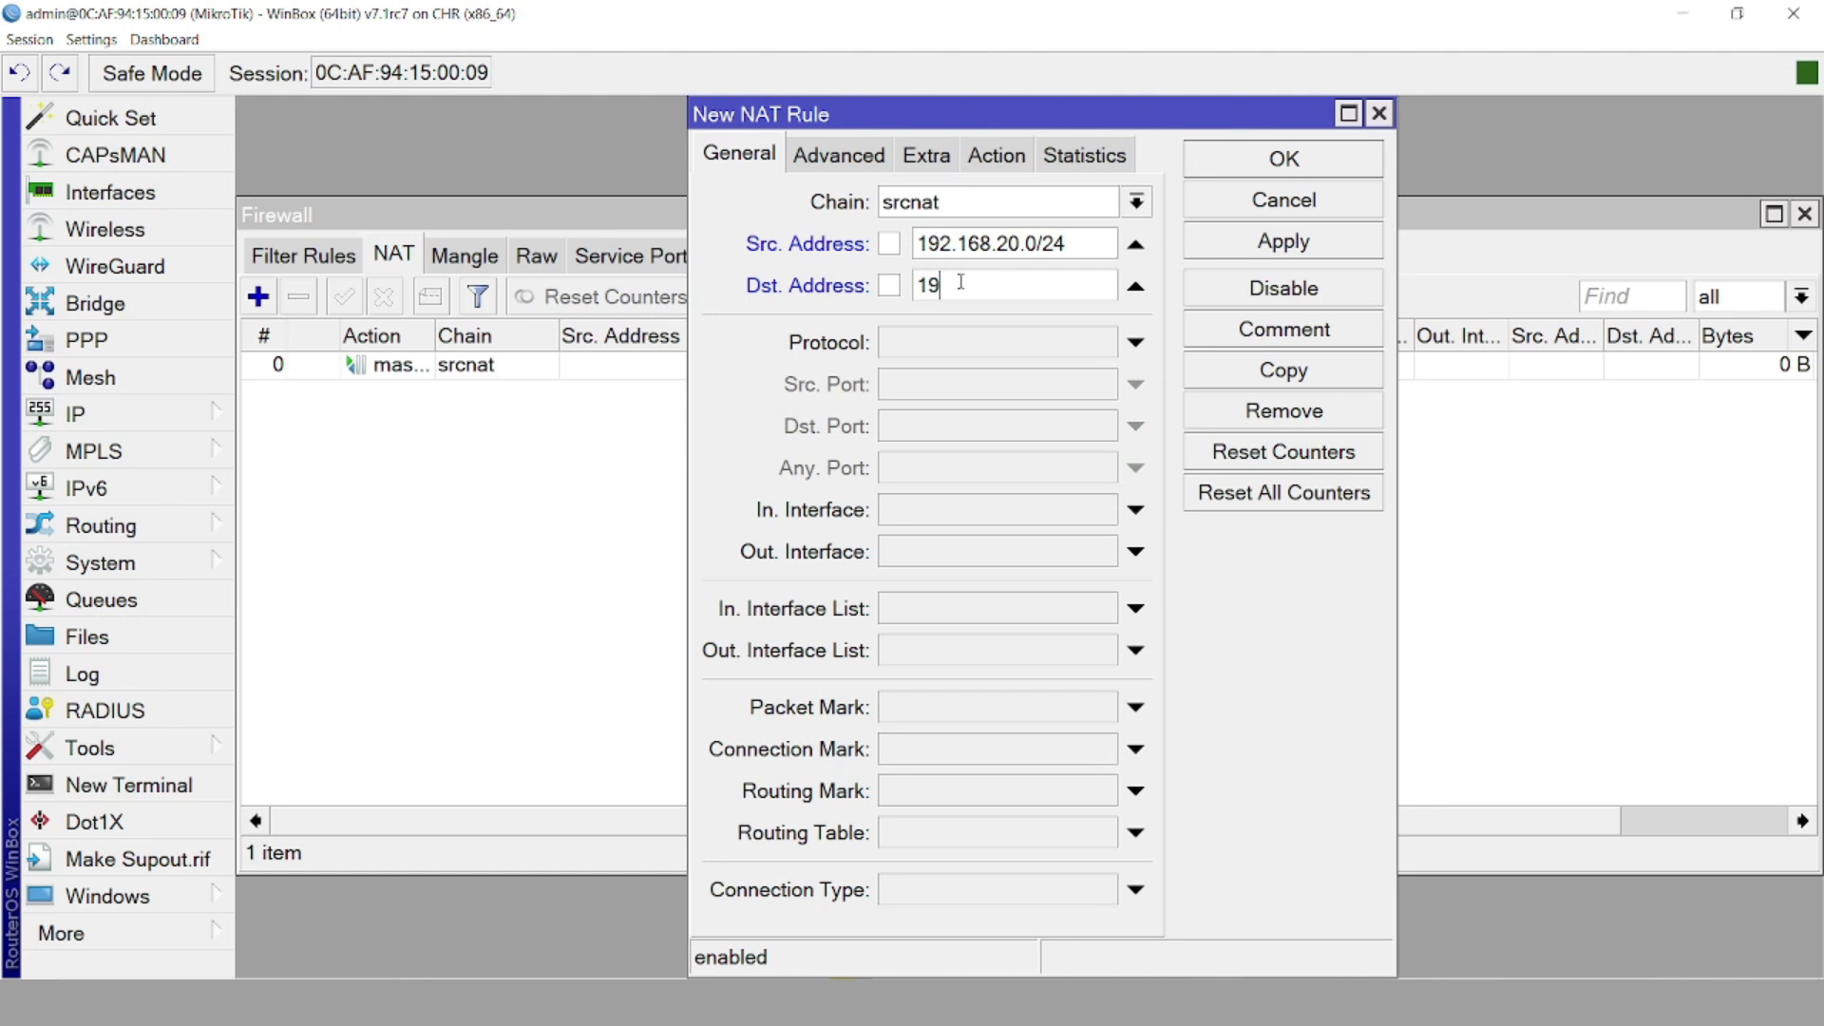
type("8.10.0/24")
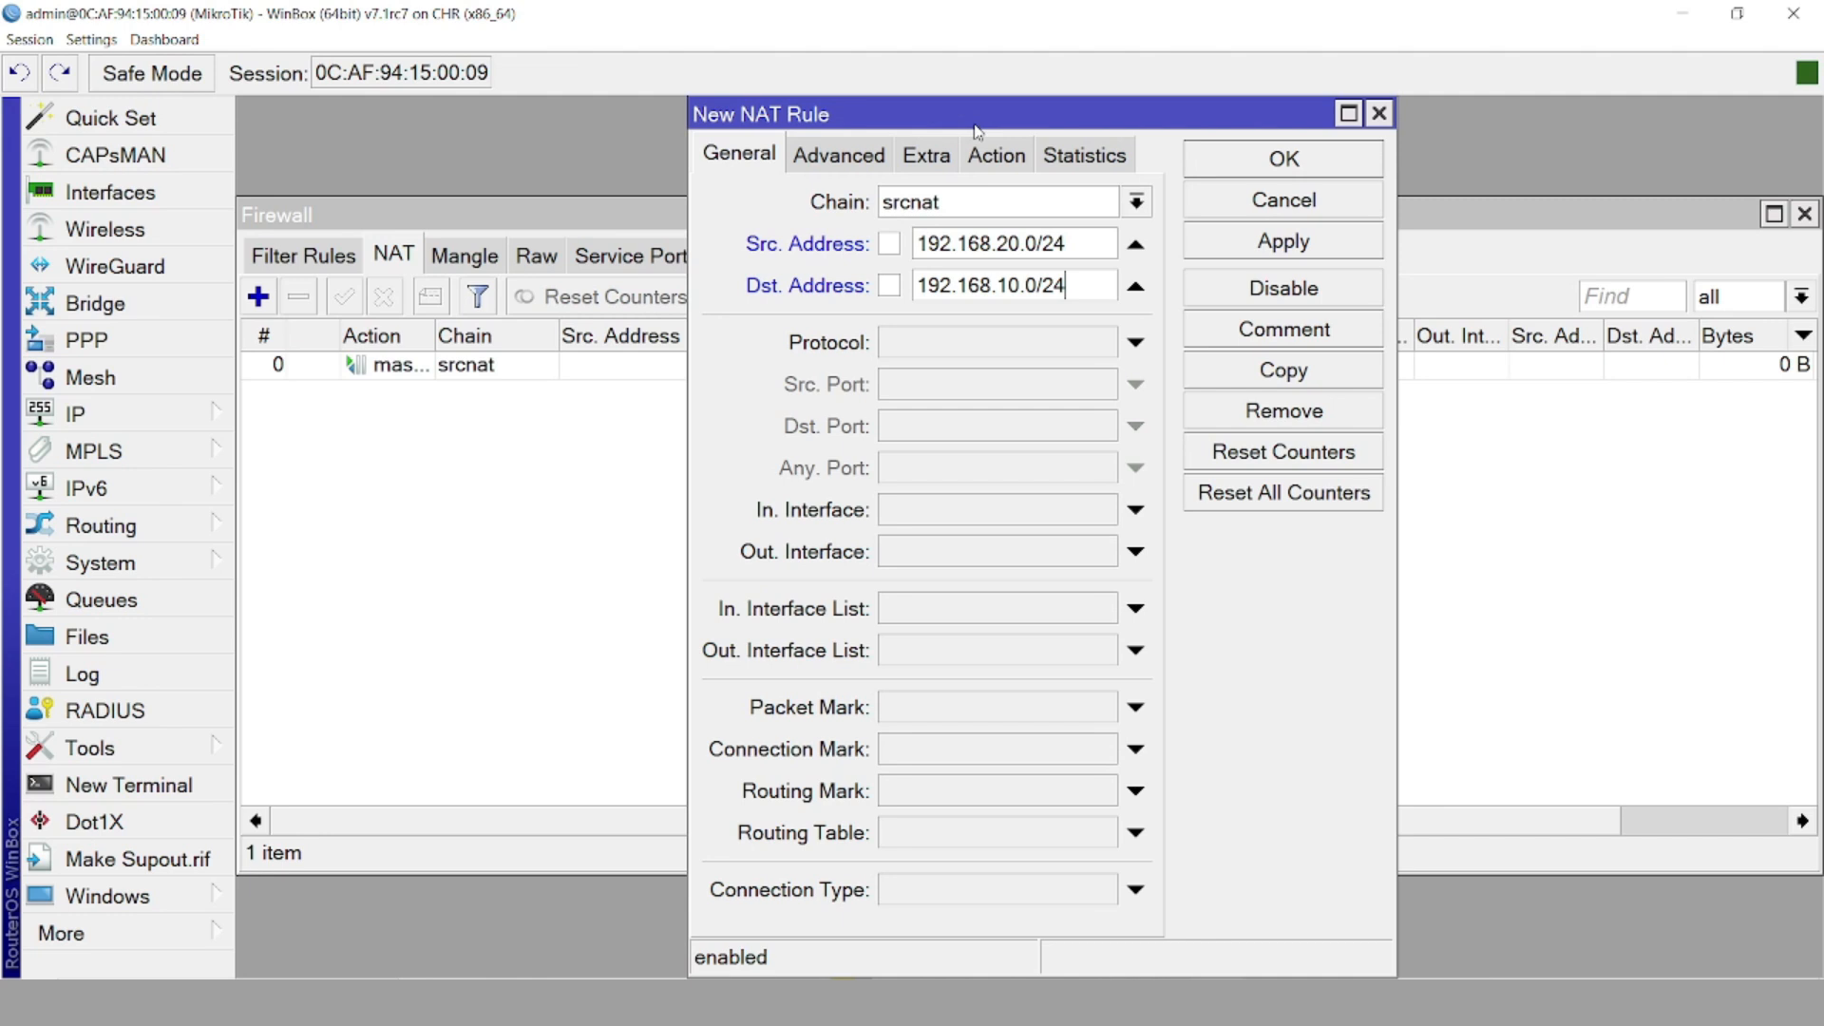
Make the rule accept with logging, save it, and move it above masquerade
left_click(996, 154)
left_click(853, 258)
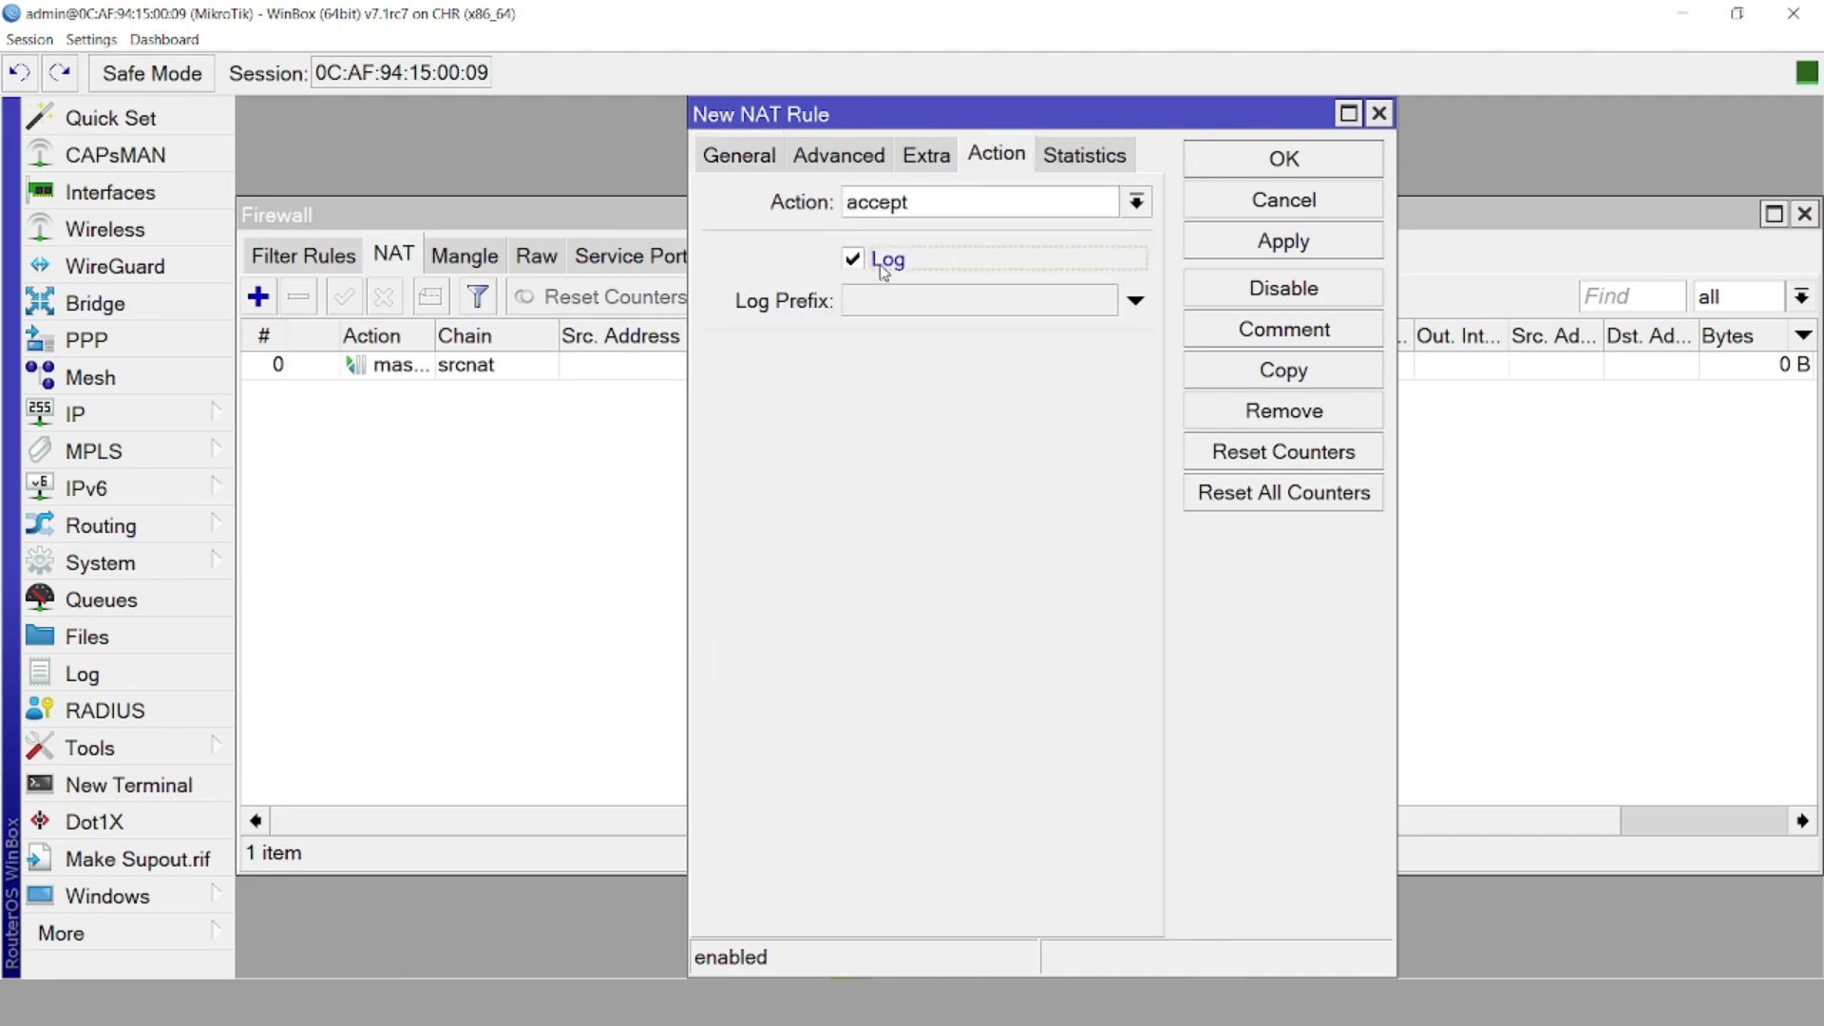
left_click(1303, 245)
left_click(1251, 160)
left_click(443, 390)
left_click_drag(444, 390, 475, 365)
left_click(623, 476)
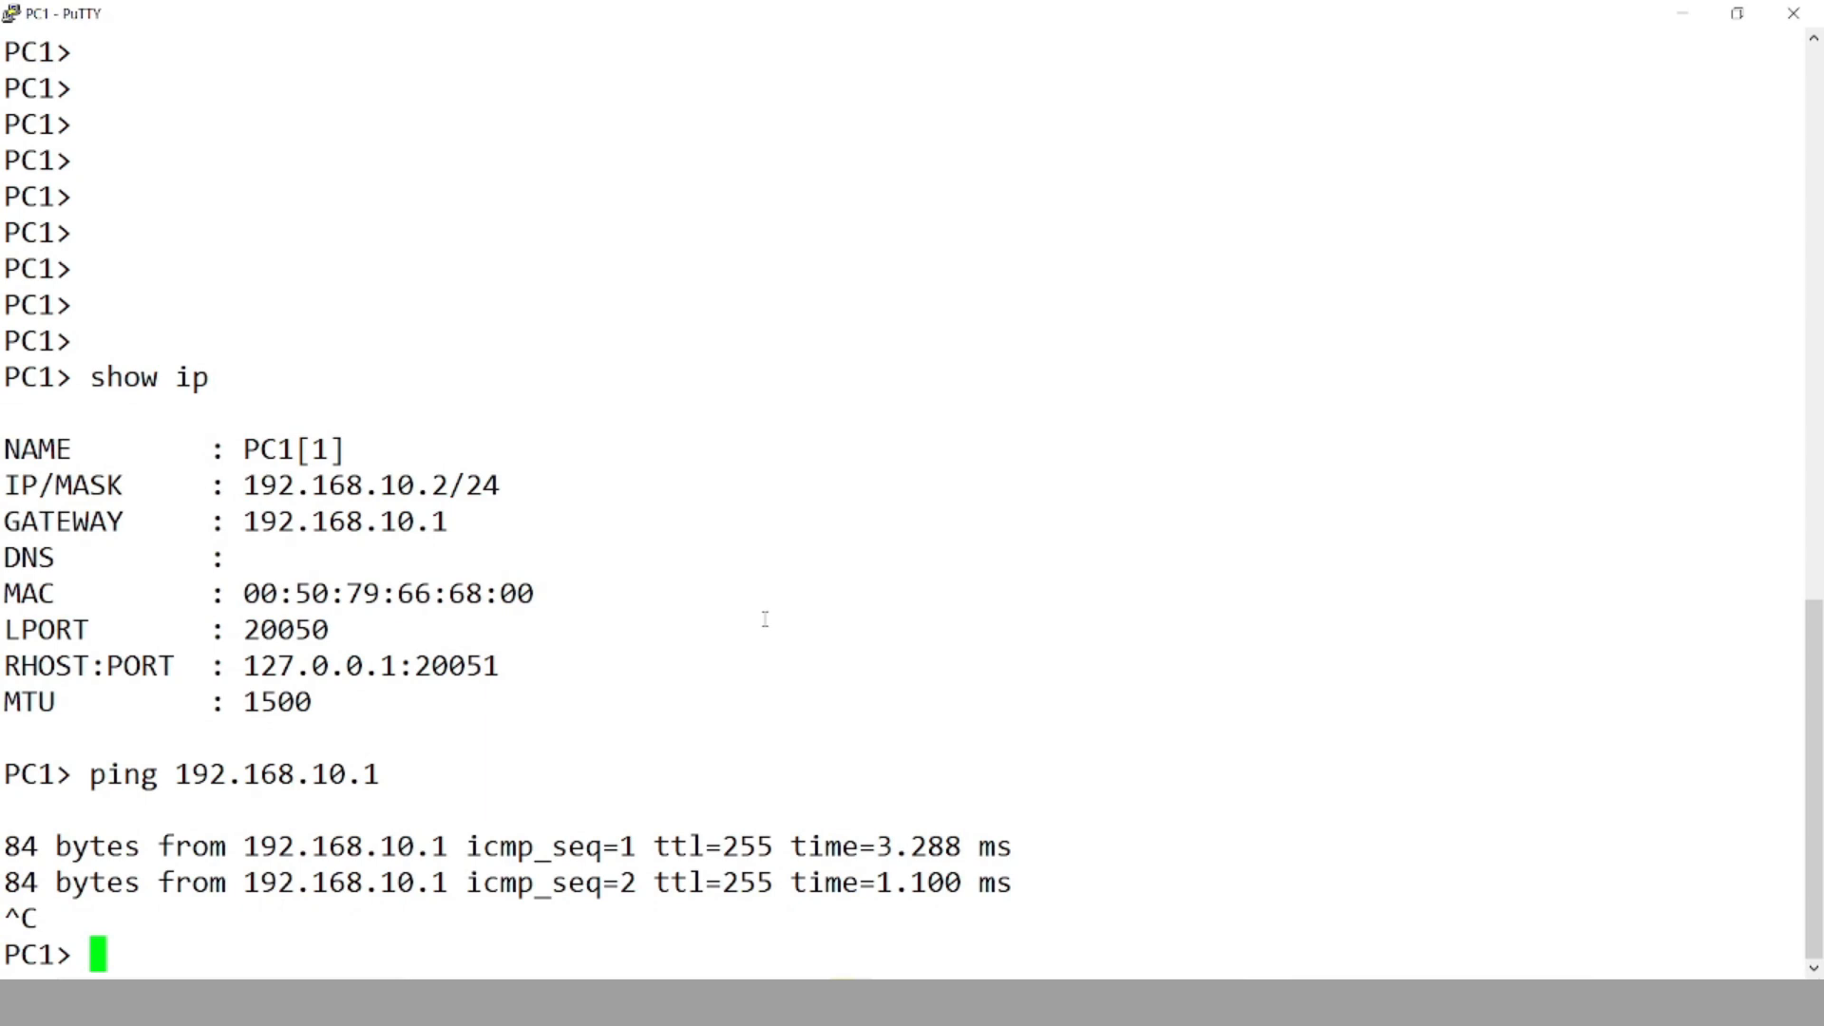
From PC1, ping 200.0.0.2, then run a continuous ping to 192.168.20.2
type("ping 200.")
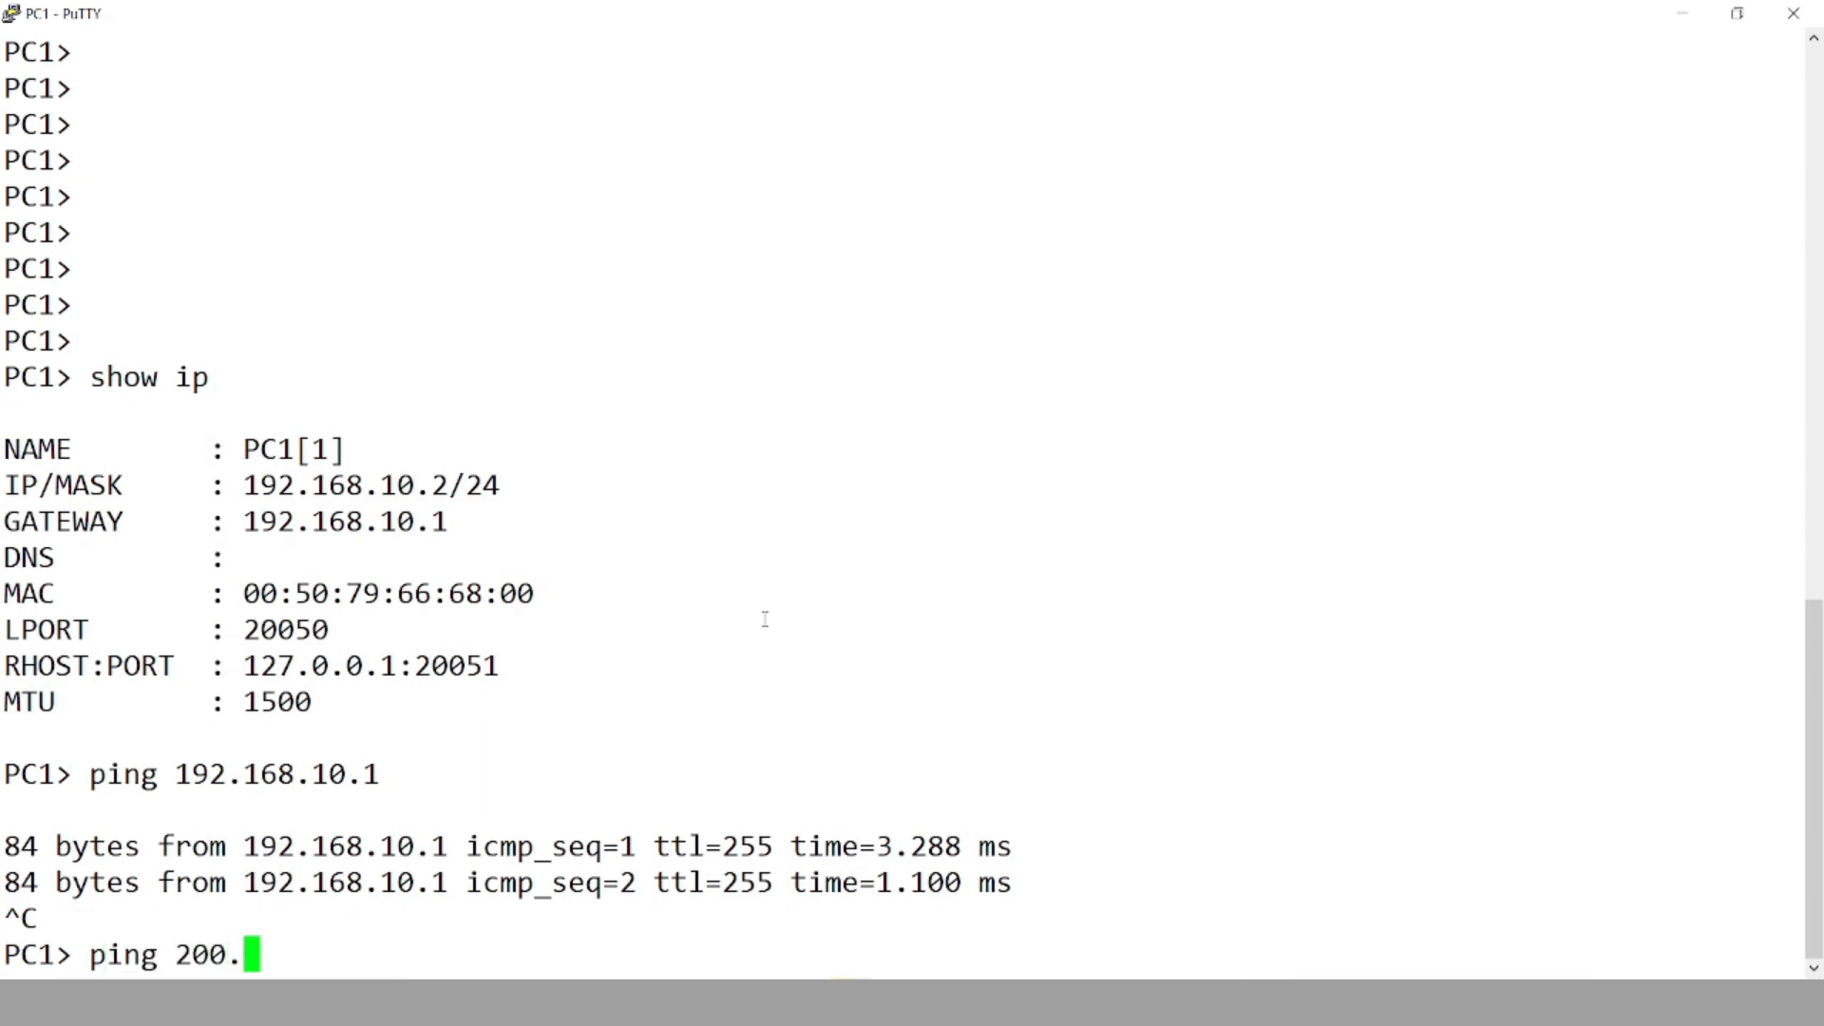
type("0.0.2")
key("Return")
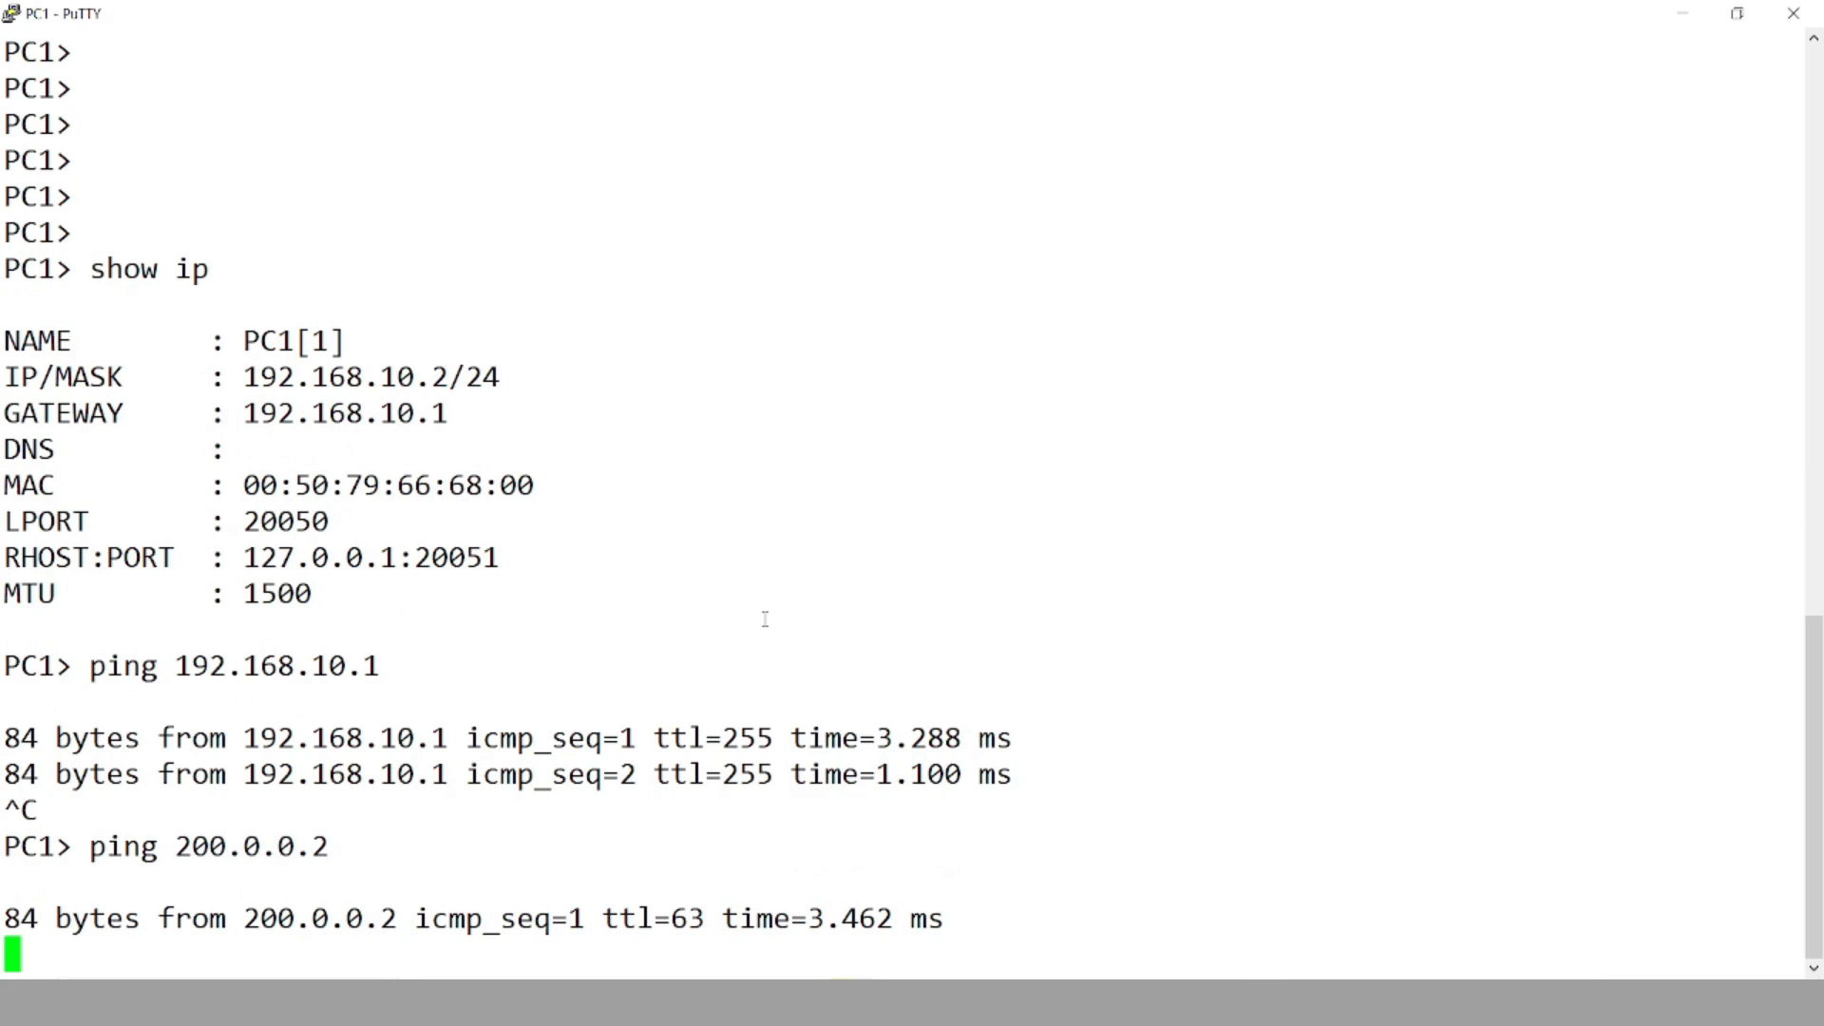
key("ctrl+c")
type("ping 192.168.20.2 -t")
key("Return")
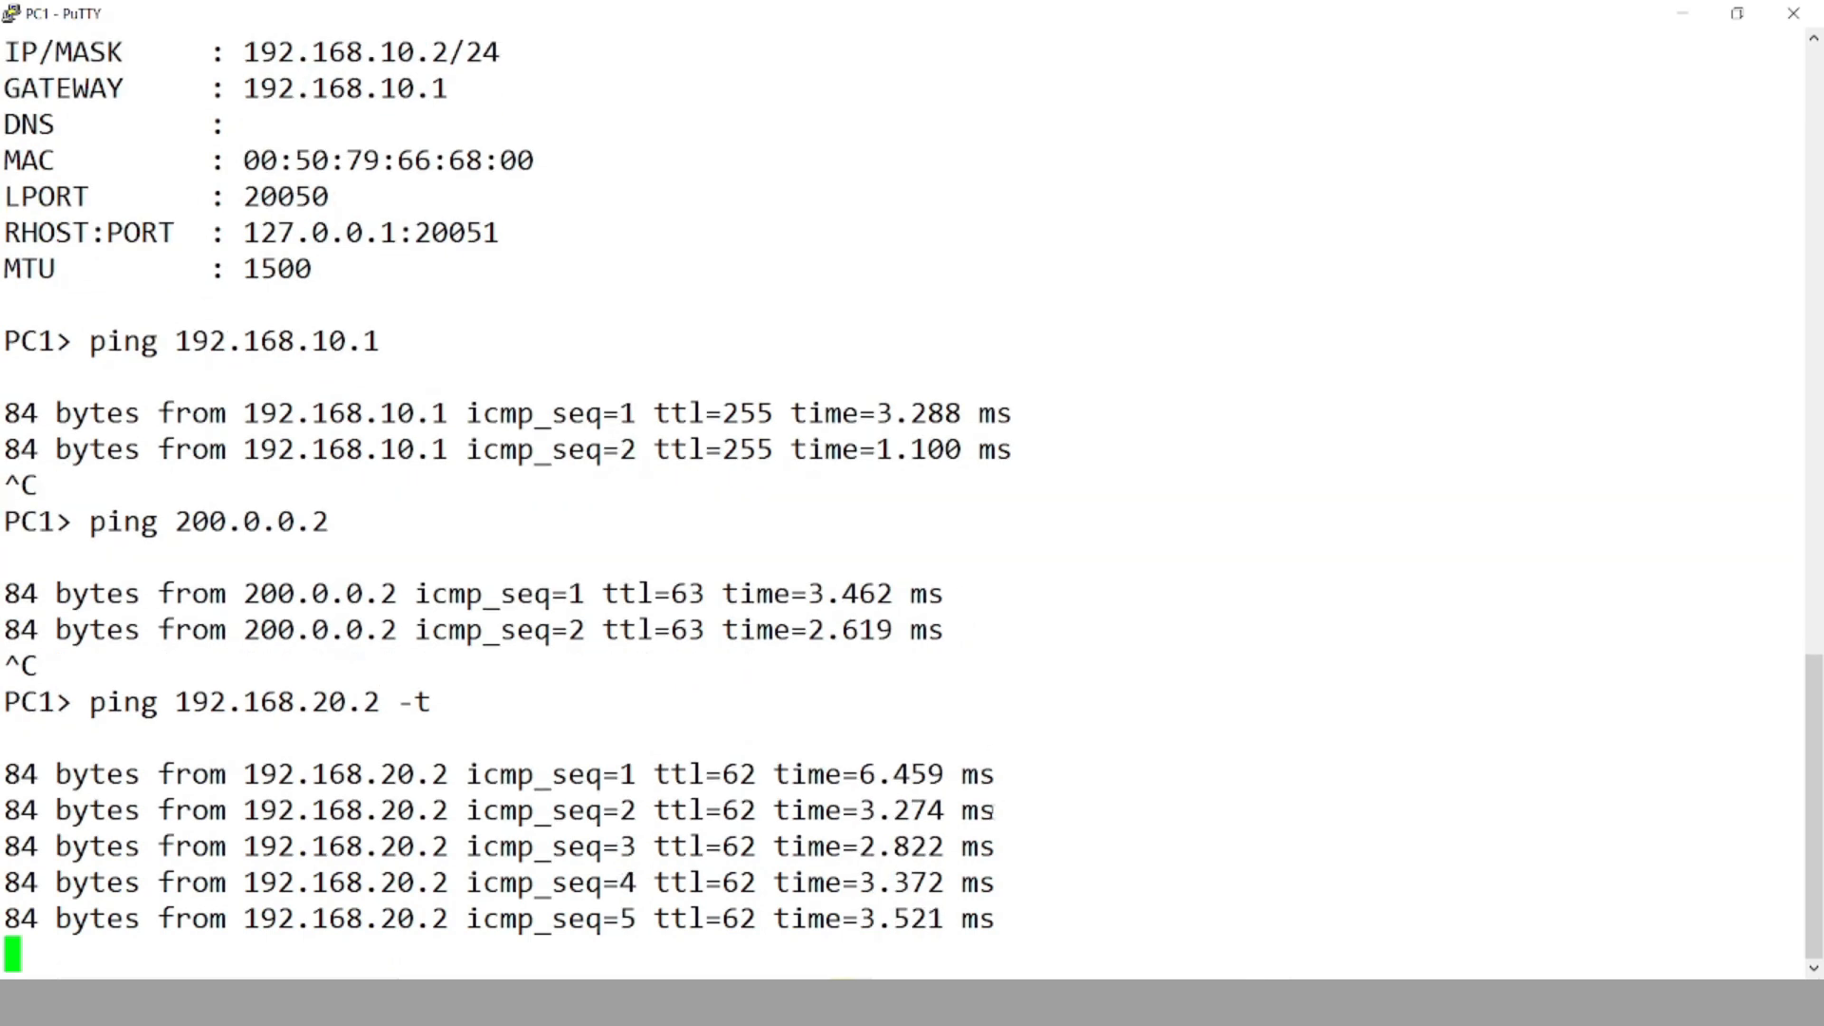
On PC2, rerun the corrected 'ping 192.168.10.2 -t' and stop it after replies arrive
key("alt+Tab")
key("Up")
key("BackSpace")
key("BackSpace")
type("t")
key("Return")
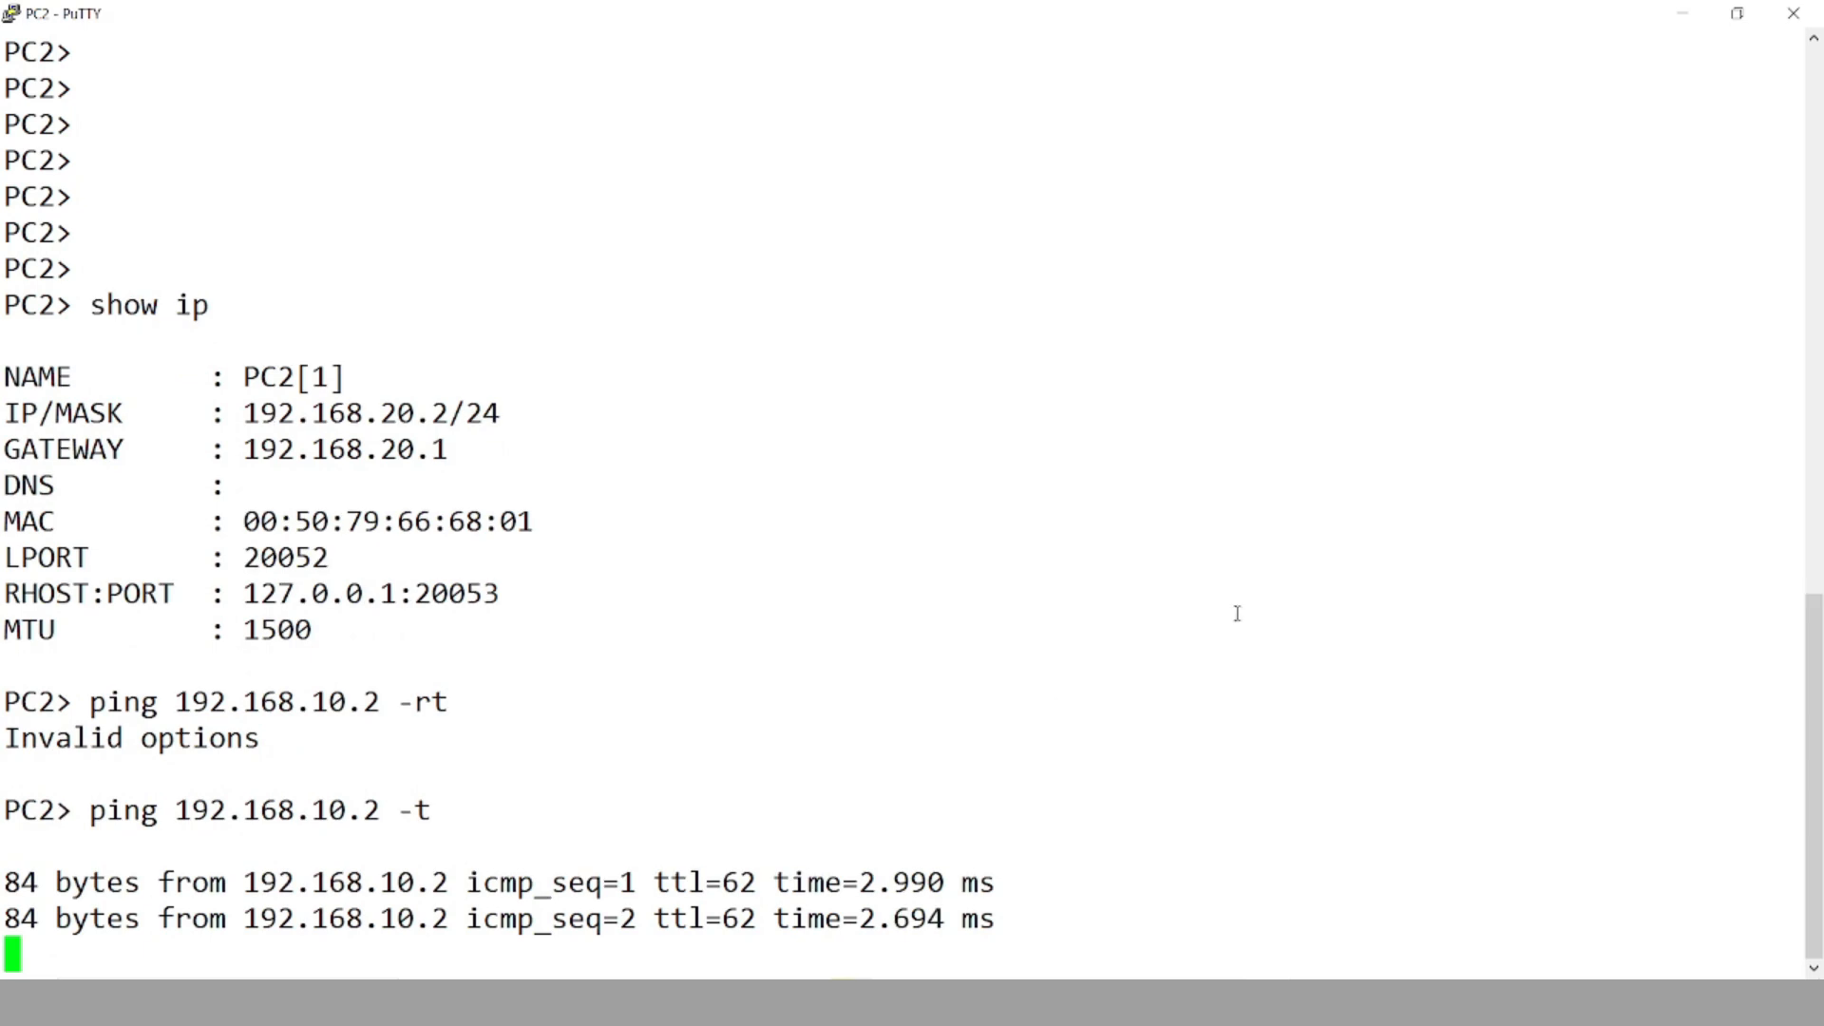
key("ctrl+c")
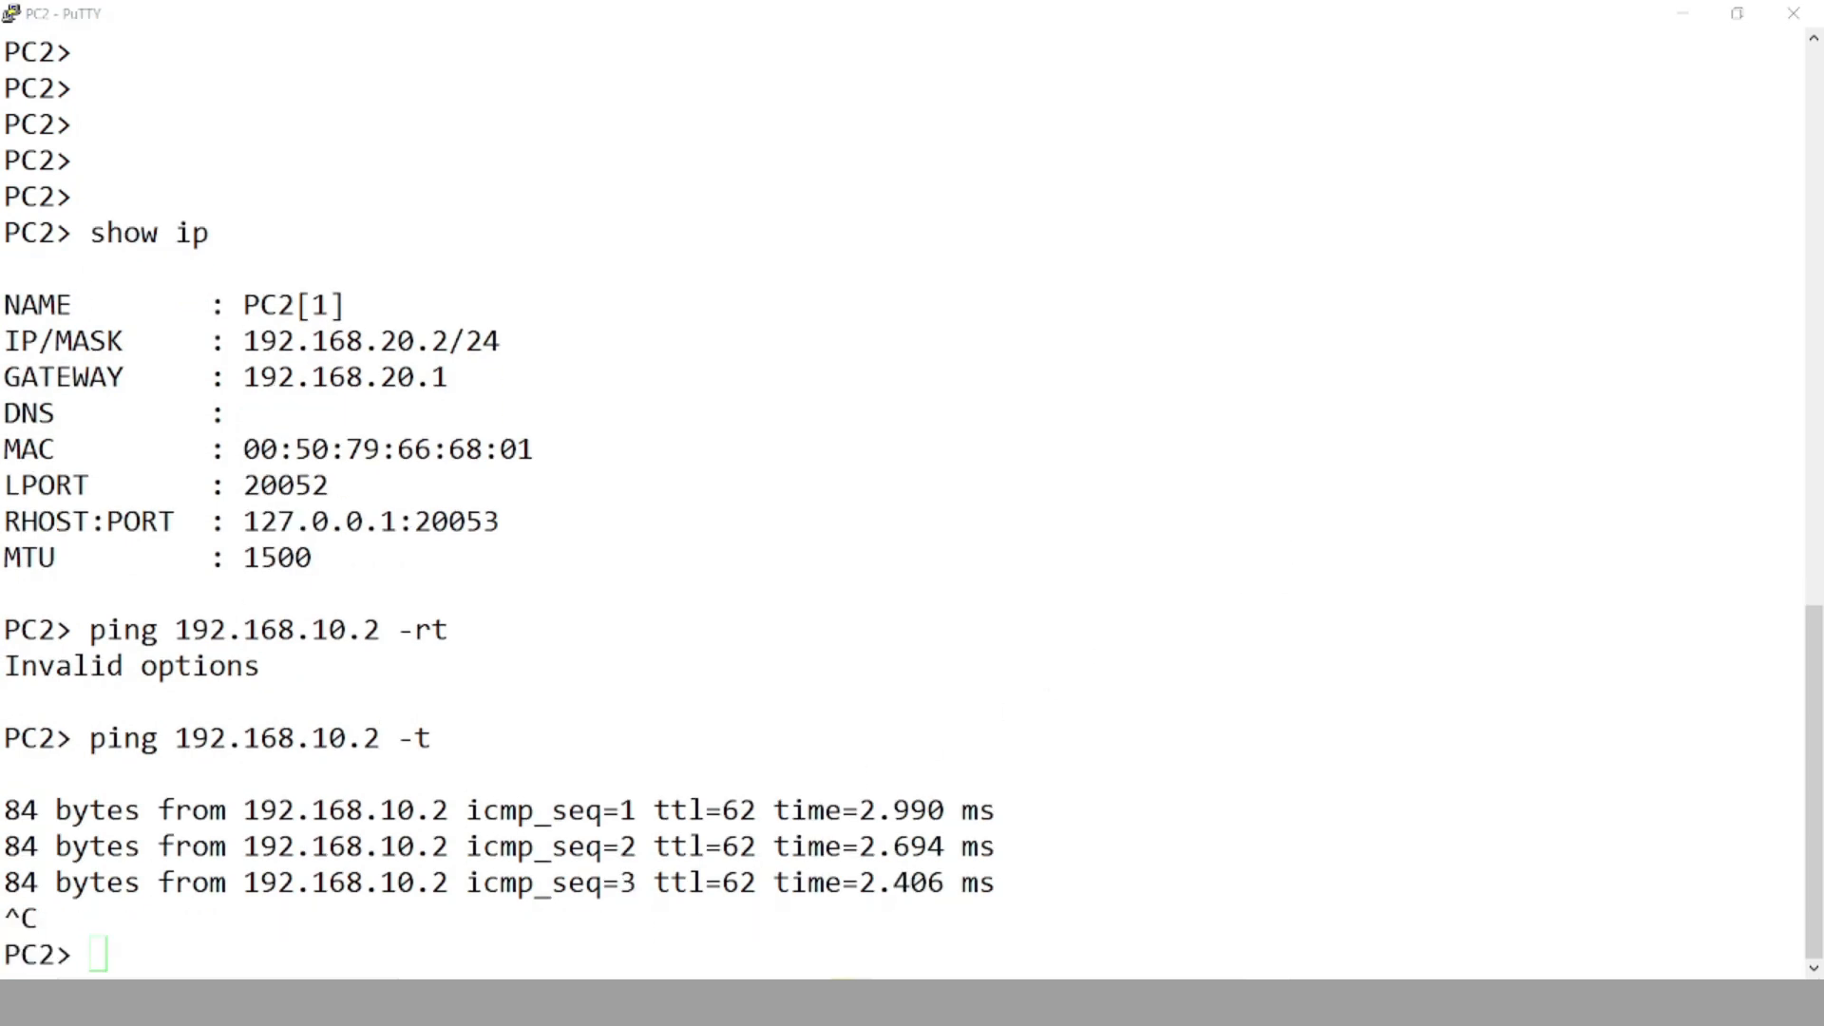
key("alt+Tab")
left_click(1587, 812)
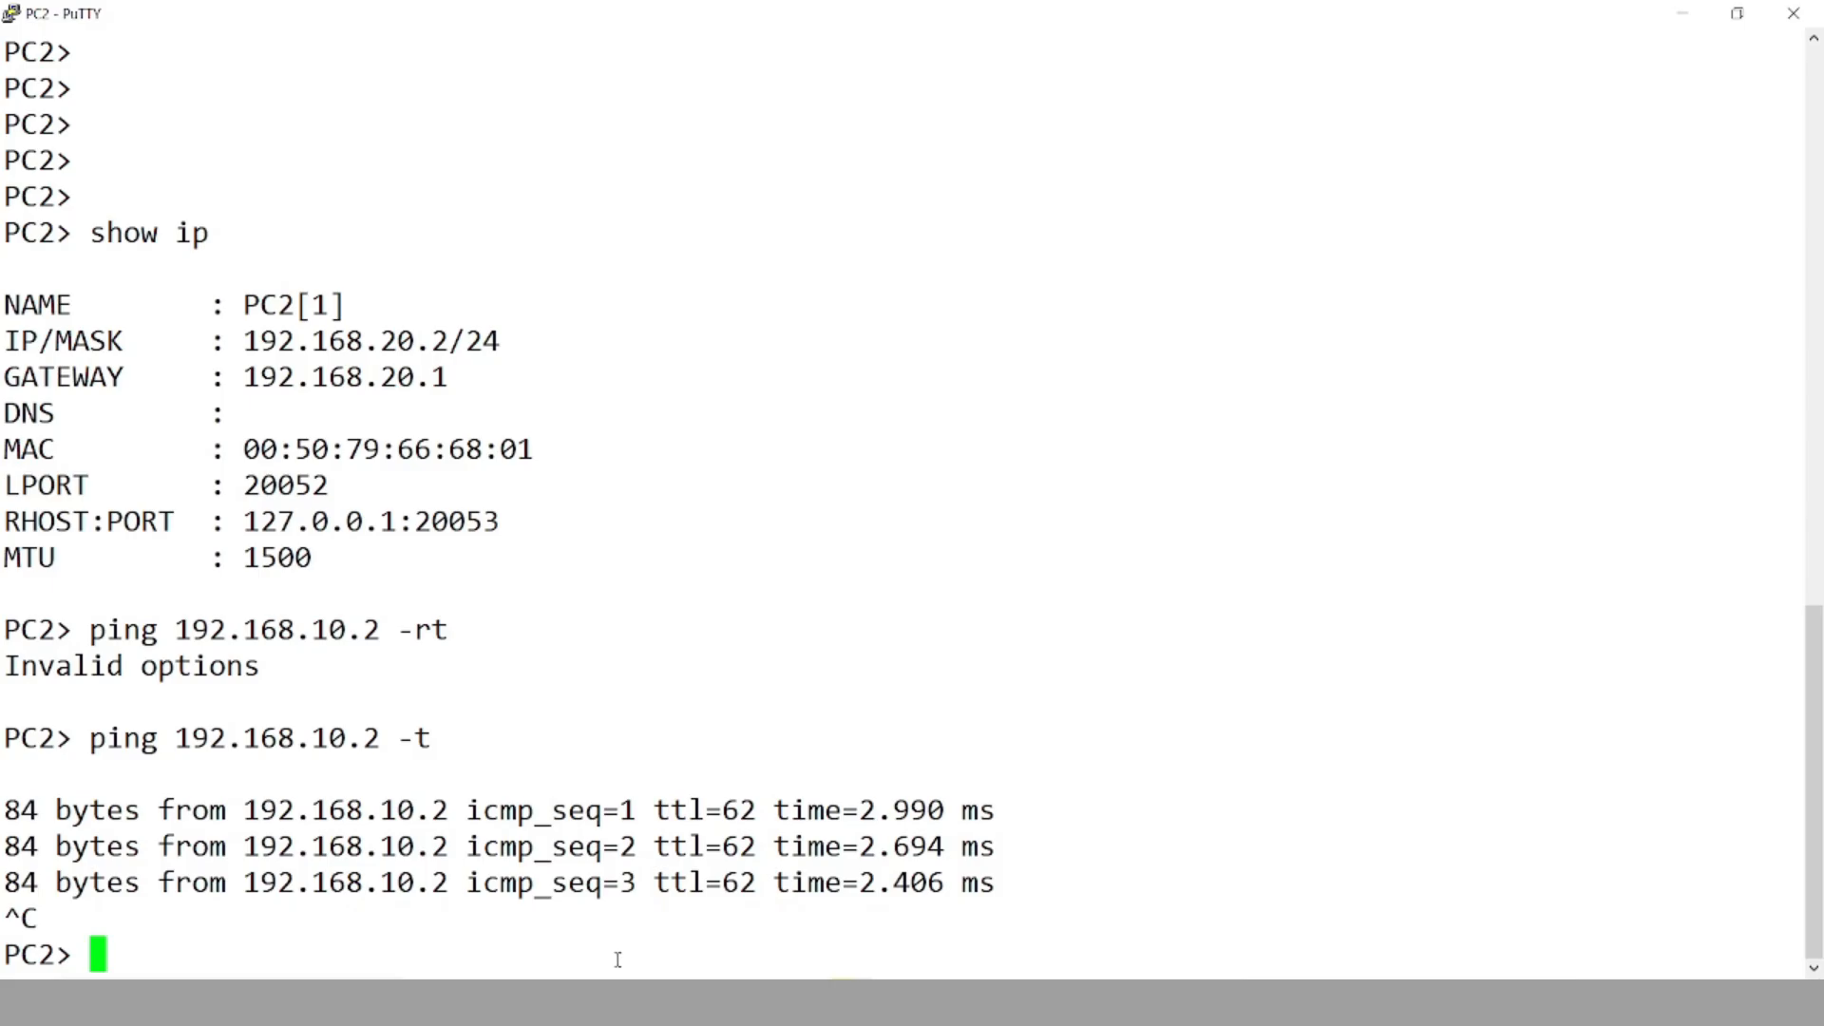